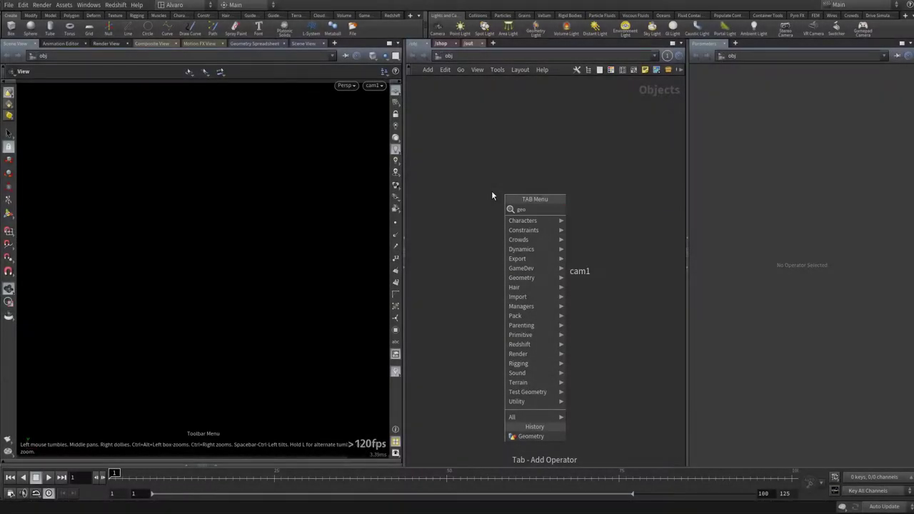
Add a Geometry object to the scene, rename it Particles, and go inside its network
key(Return)
click(491, 191)
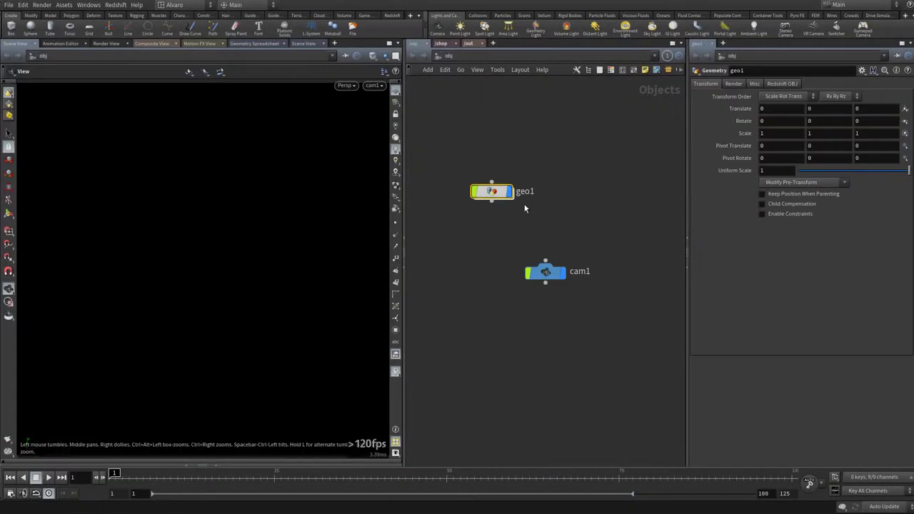
double_click(525, 192)
text(Particles)
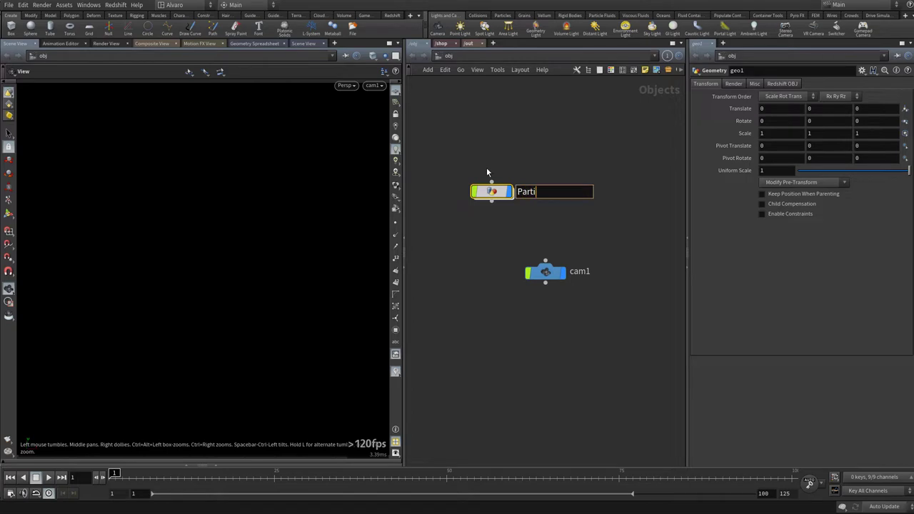
key(Return)
key(Return)
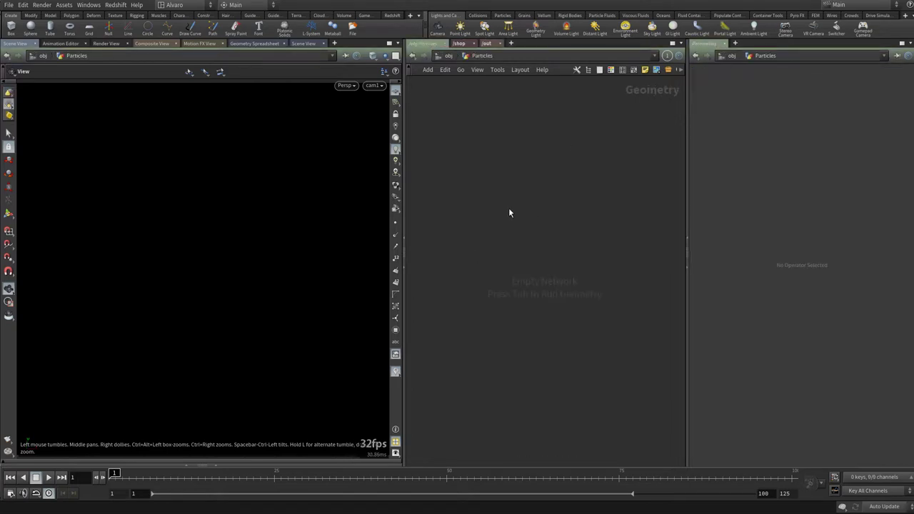
Add a Trace node and load Entagma_400x400.jpg from the project's textures folder as its image input
key(Tab)
text(trace)
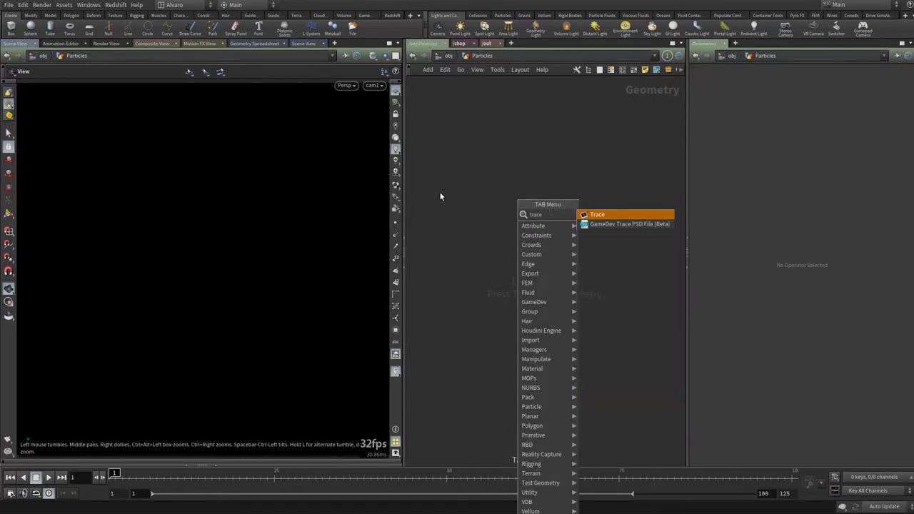
key(Return)
click(440, 194)
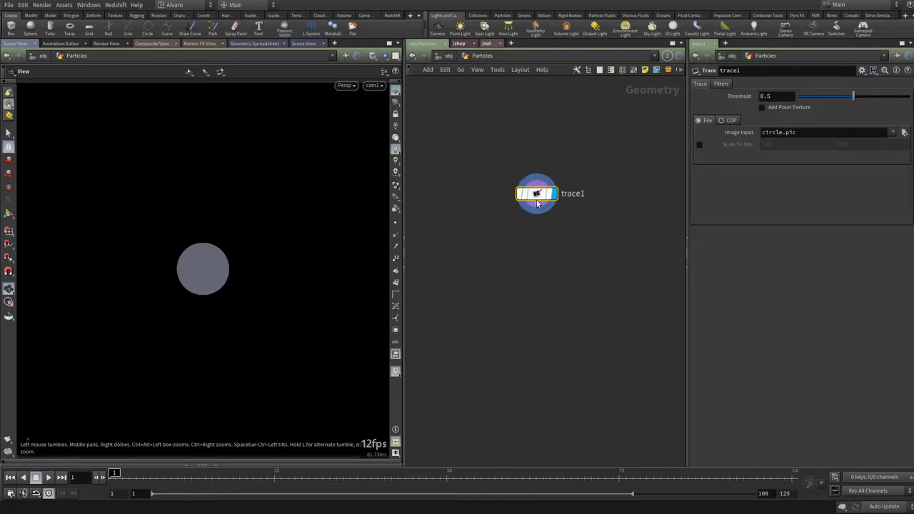
drag(440, 193, 537, 194)
click(904, 132)
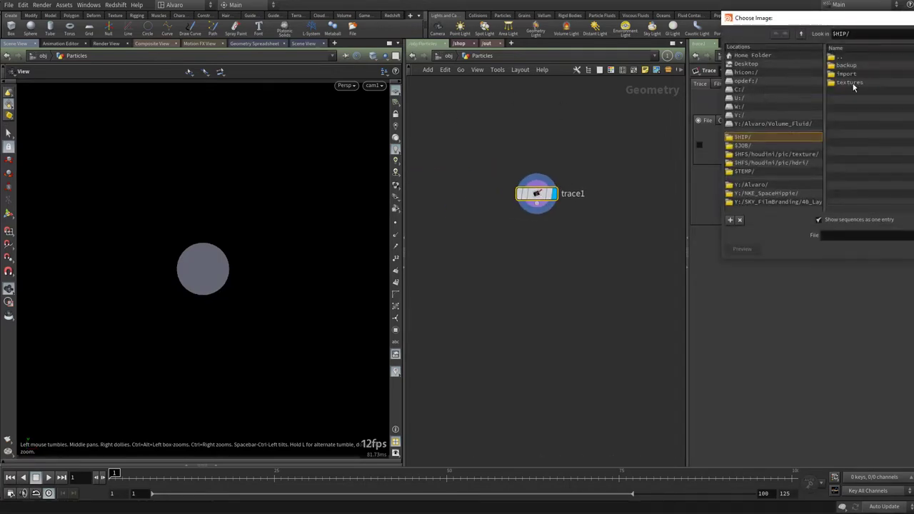
double_click(868, 66)
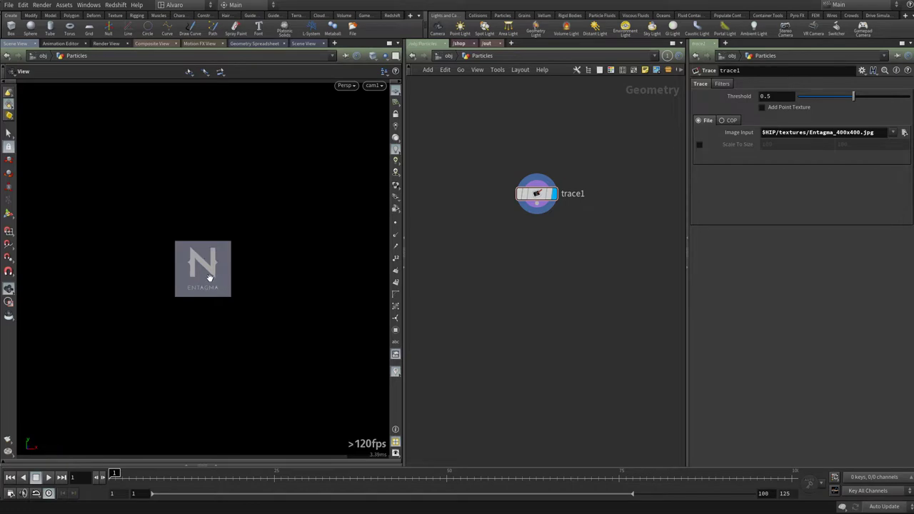
Delete primitives 0-9 of the traced image with a Blast node, keeping only the N shape
key(s)
drag(118, 364, 255, 287)
key(Delete)
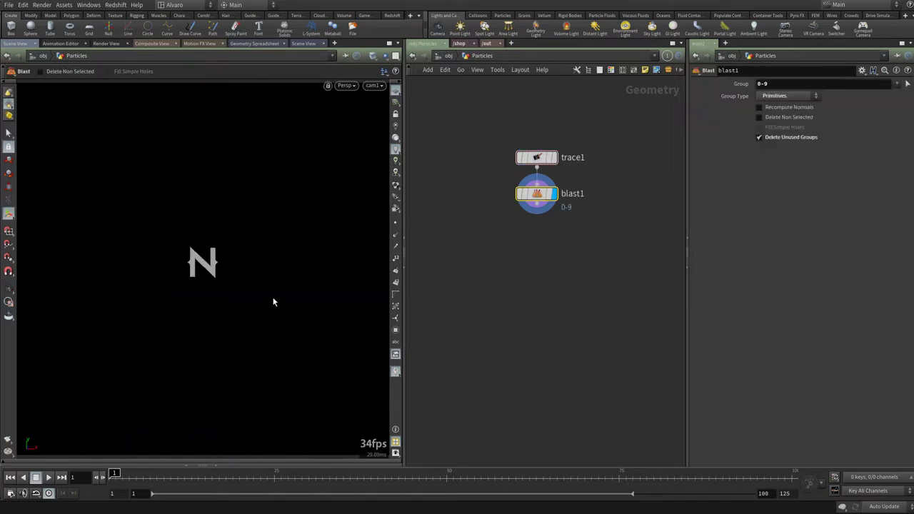
Append a Transform node to the Blast node, set its uniform scale to 7, and align the nodes in the network
drag(532, 212, 527, 233)
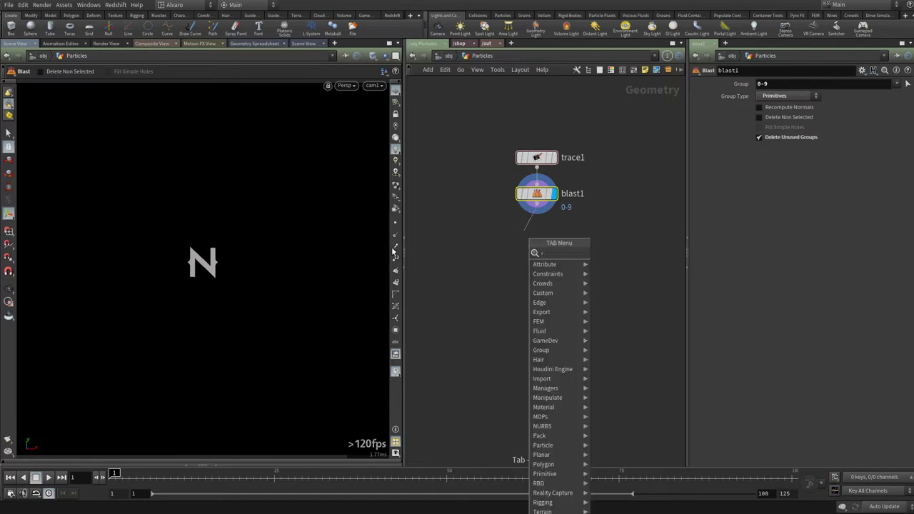
text(tr)
key(Down)
key(Down)
key(Return)
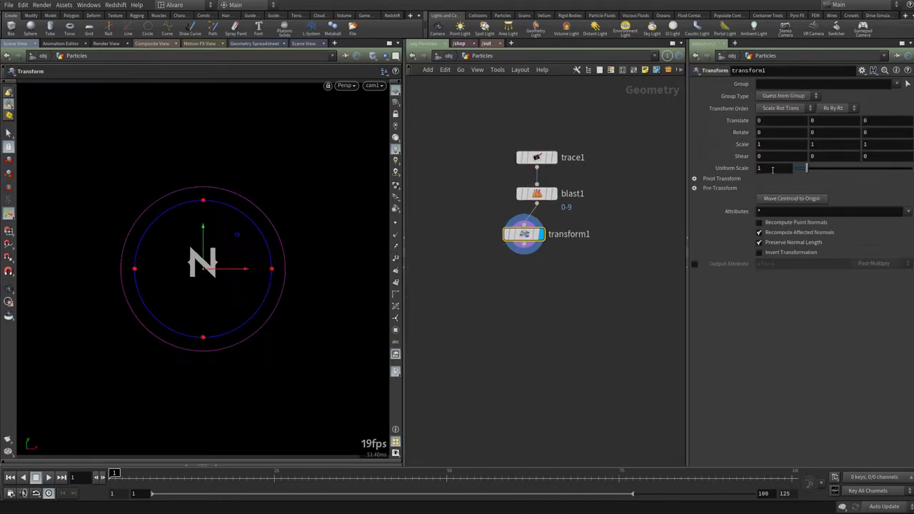
mouse_move(772, 170)
middle_down()
mouse_move(769, 155)
mouse_move(822, 156)
mouse_move(768, 169)
middle_up()
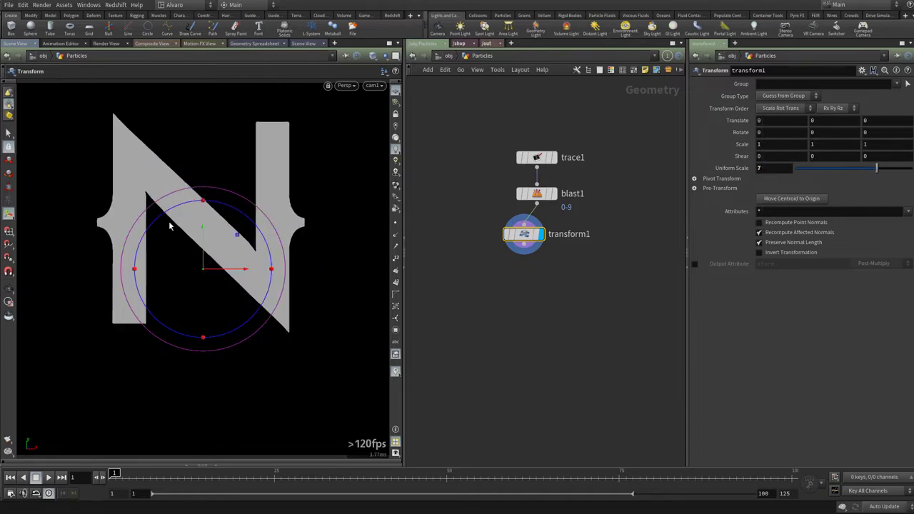
key(Escape)
key(l)
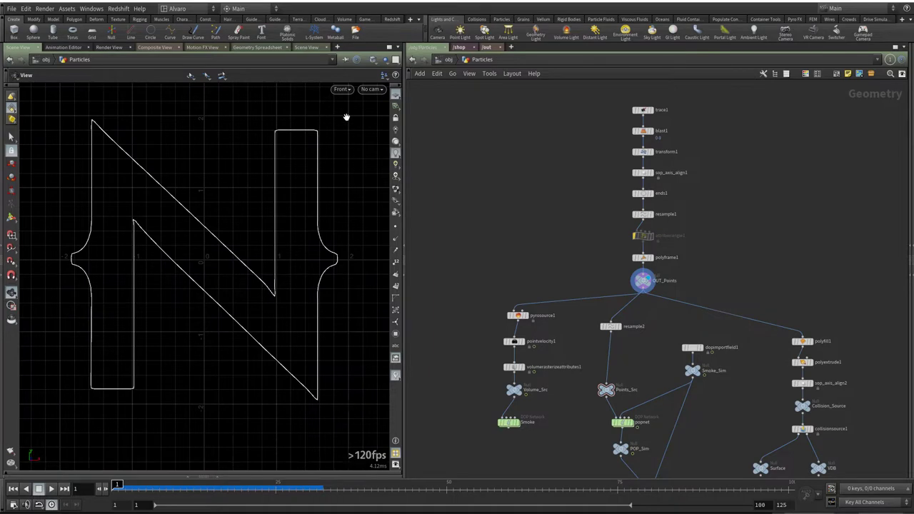
Examine the finished setup's N outline in the front view, checking its position relative to the origin
scroll(204, 261, up, 2)
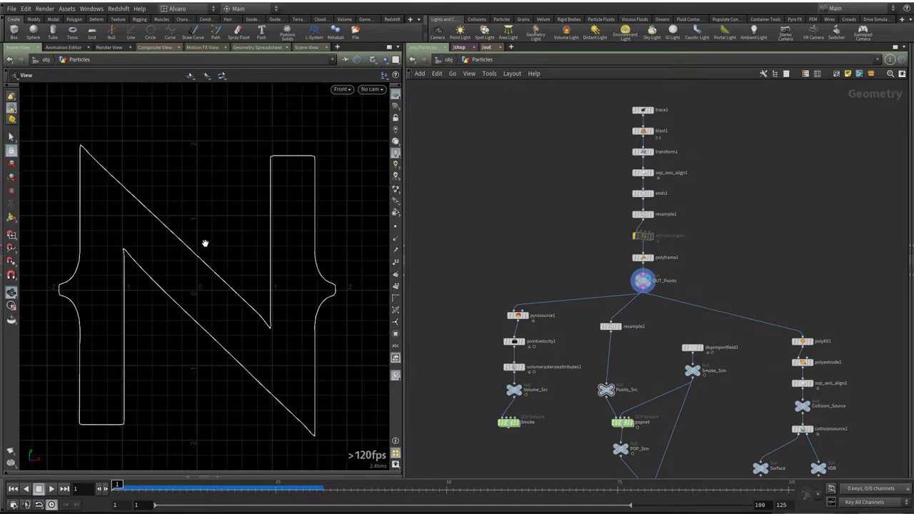
scroll(212, 301, down, 1)
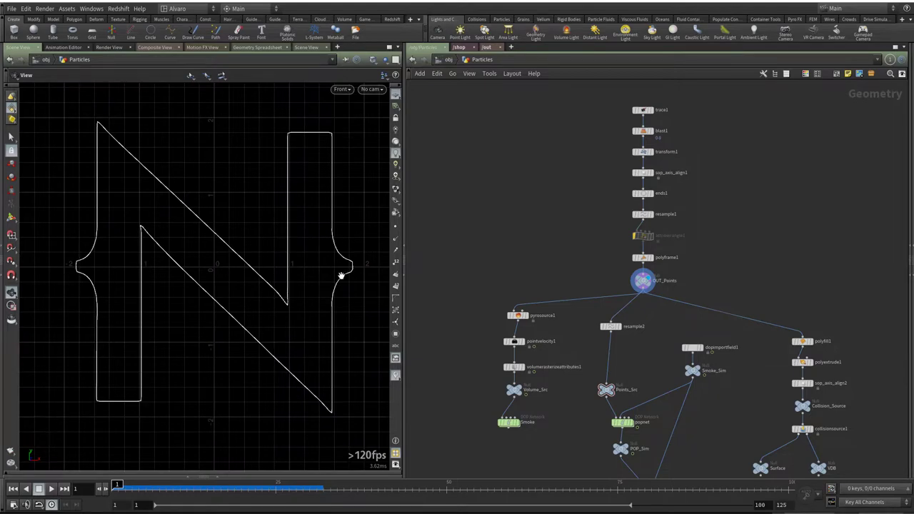
scroll(234, 227, down, 3)
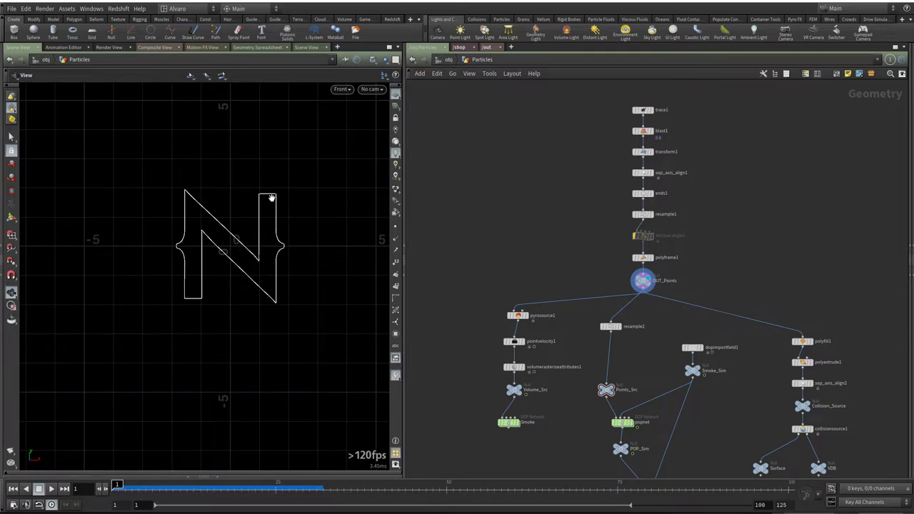
scroll(234, 173, up, 10)
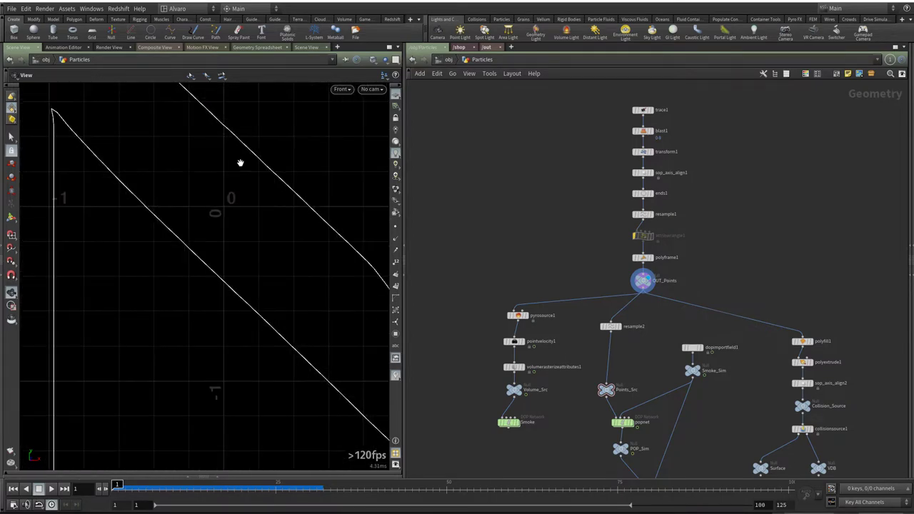
scroll(214, 252, up, 3)
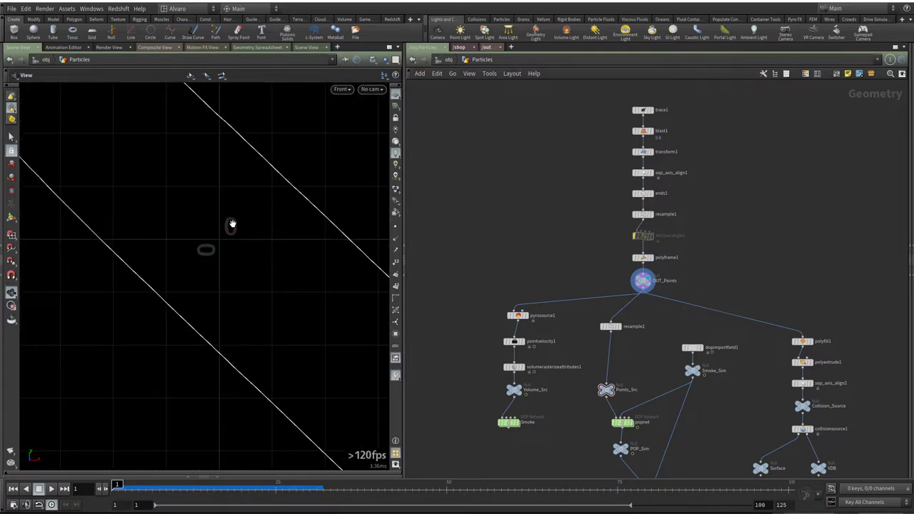
scroll(218, 292, down, 5)
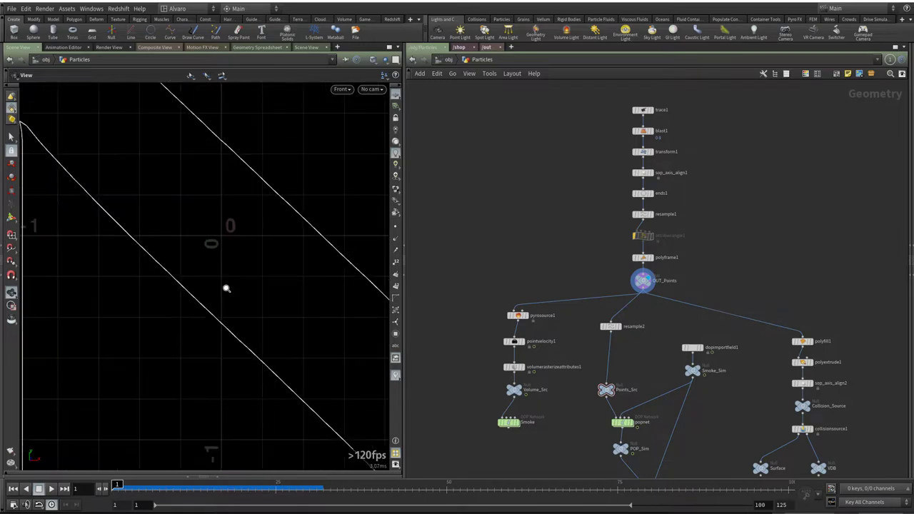
scroll(234, 295, down, 4)
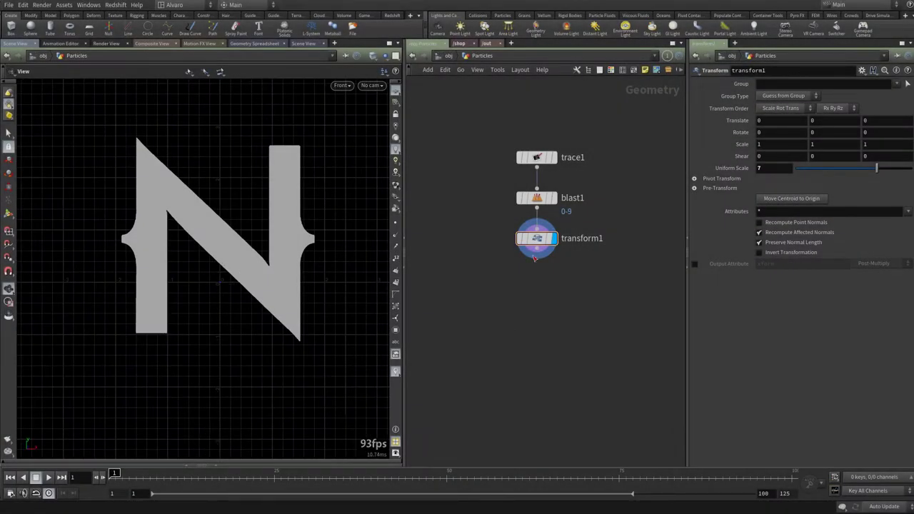
Append a GameDev Axis Align node after the Transform and set its Y Axis to Center
key(Tab)
text(alig)
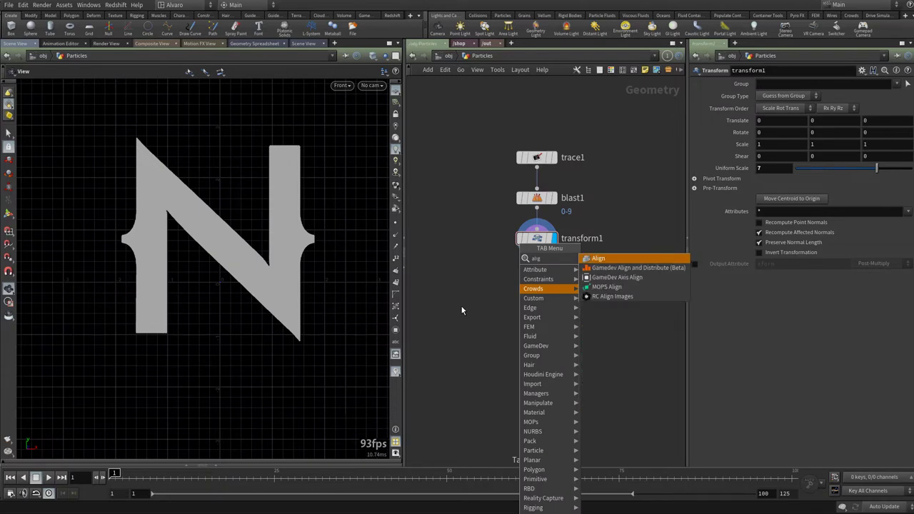
key(Down)
key(Down)
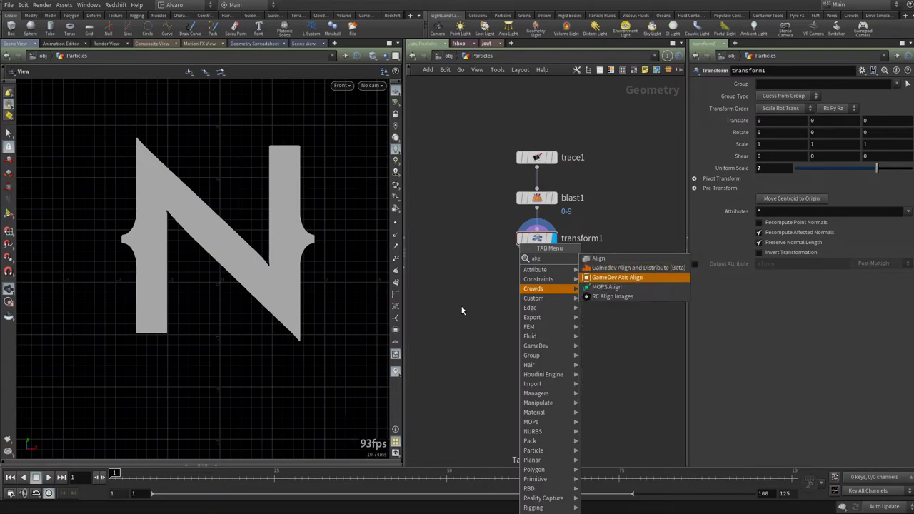
key(Return)
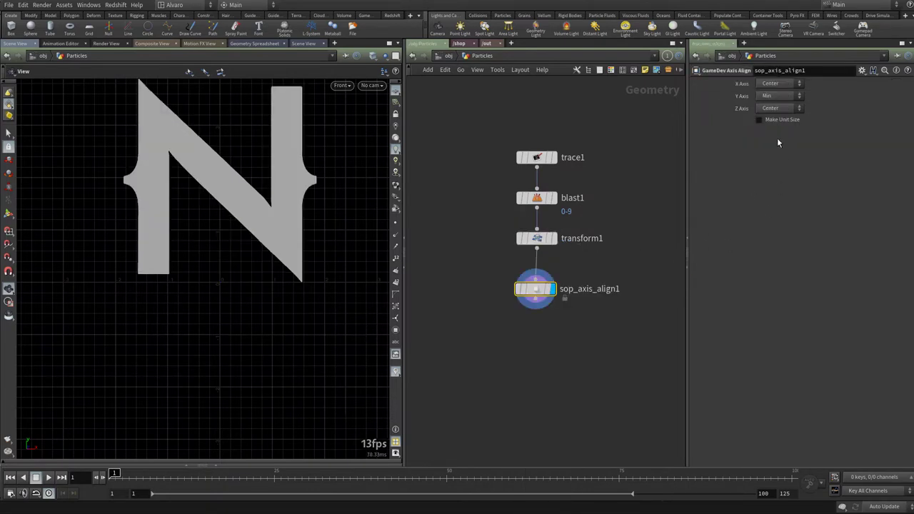
click(771, 98)
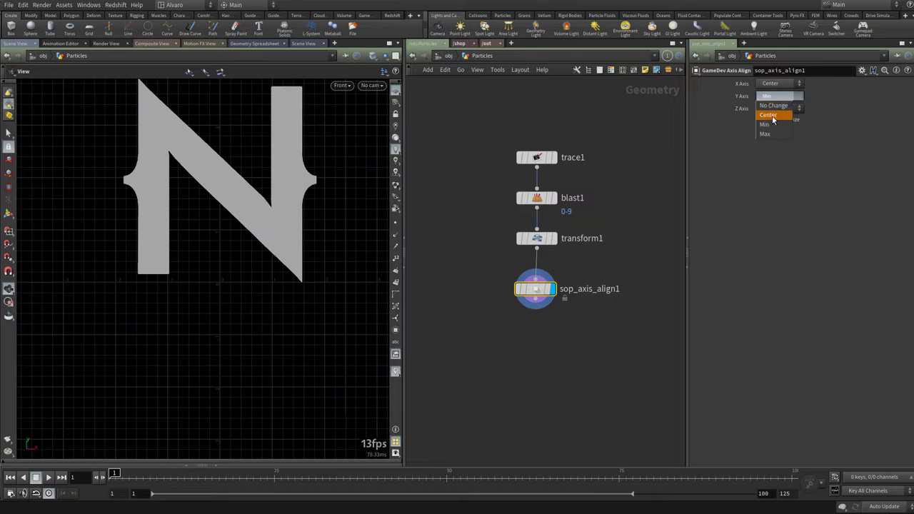
click(772, 117)
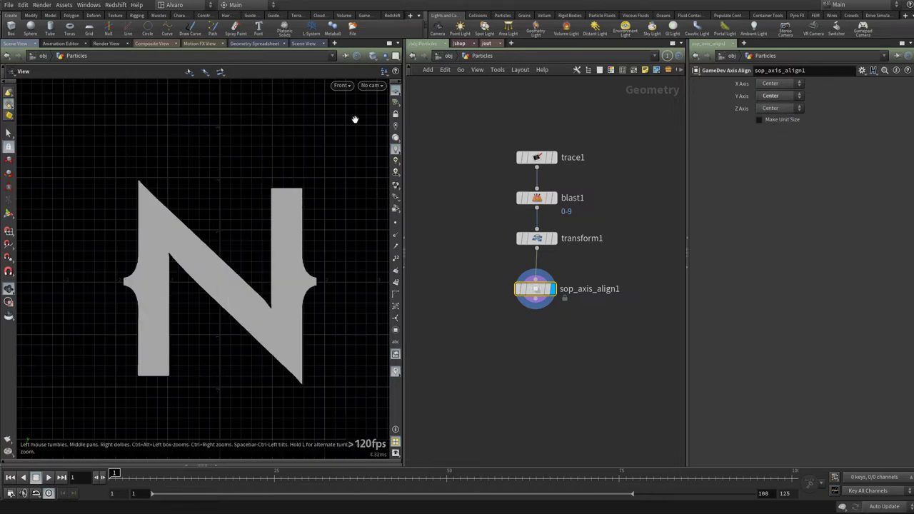
Switch the viewport back to cam1 and lay out the node chain neatly
click(371, 85)
click(383, 134)
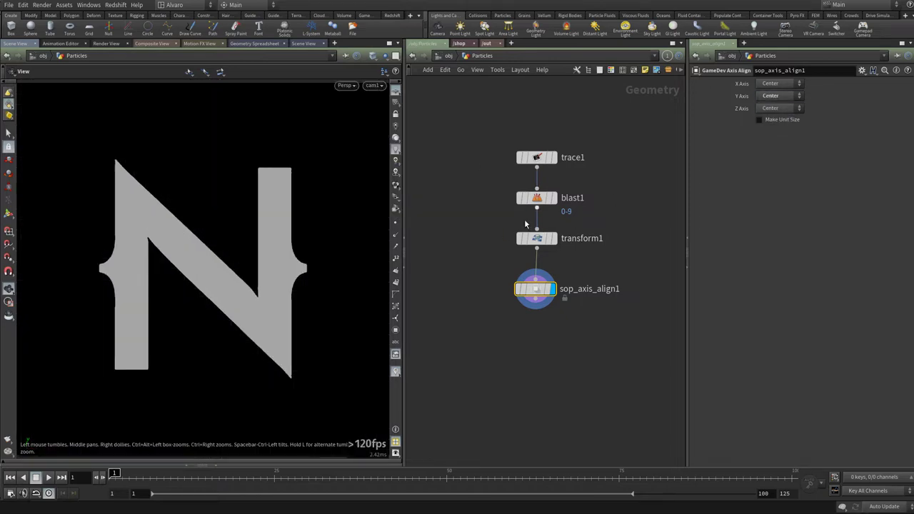
click(471, 296)
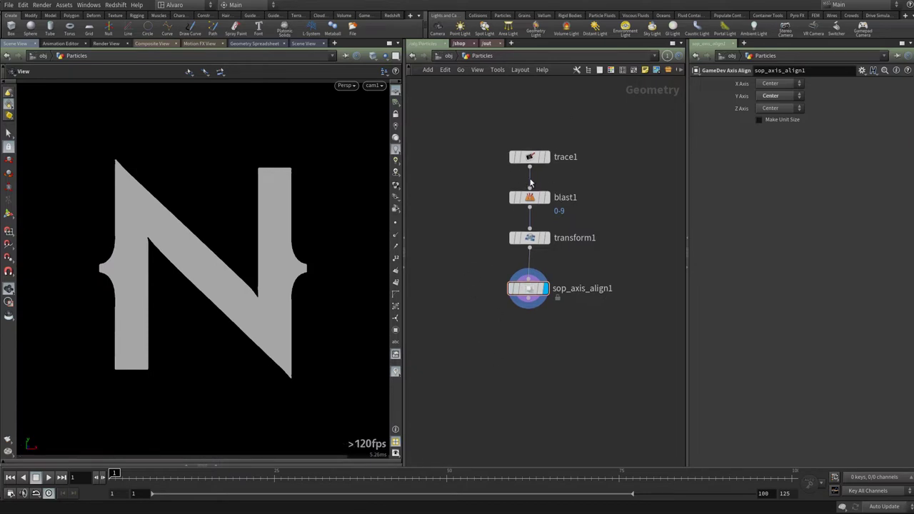
key(l)
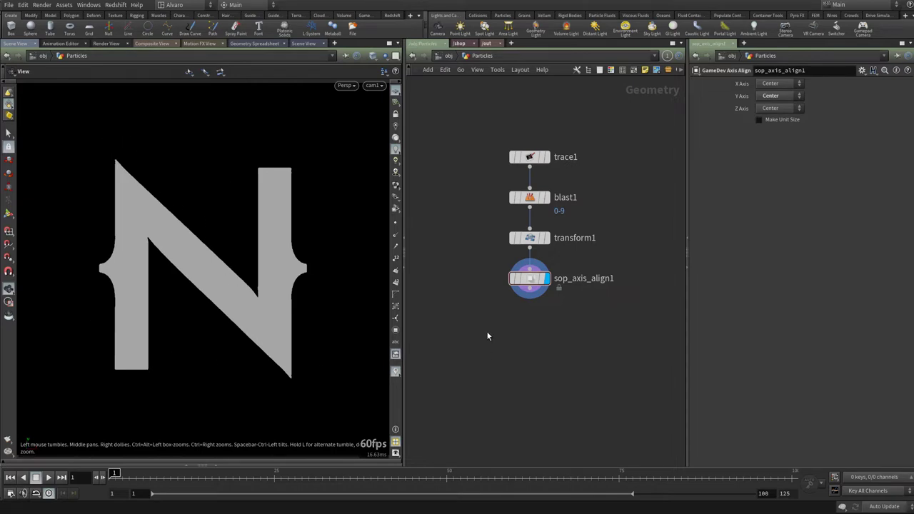
Append an Ends node after the axis align node and set Close U to Unroll with Shared Points
click(529, 289)
click(508, 337)
key(Escape)
key(Tab)
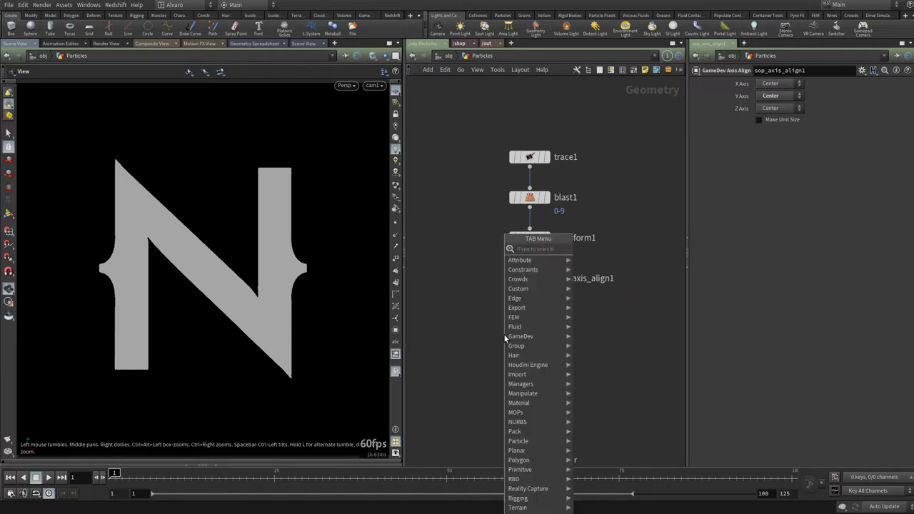
text(edge)
key(BackSpace)
key(BackSpace)
key(BackSpace)
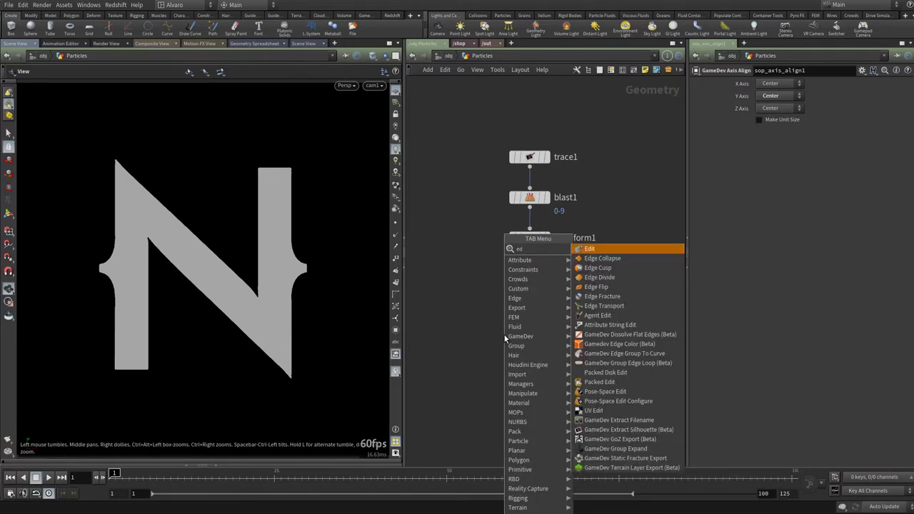
key(BackSpace)
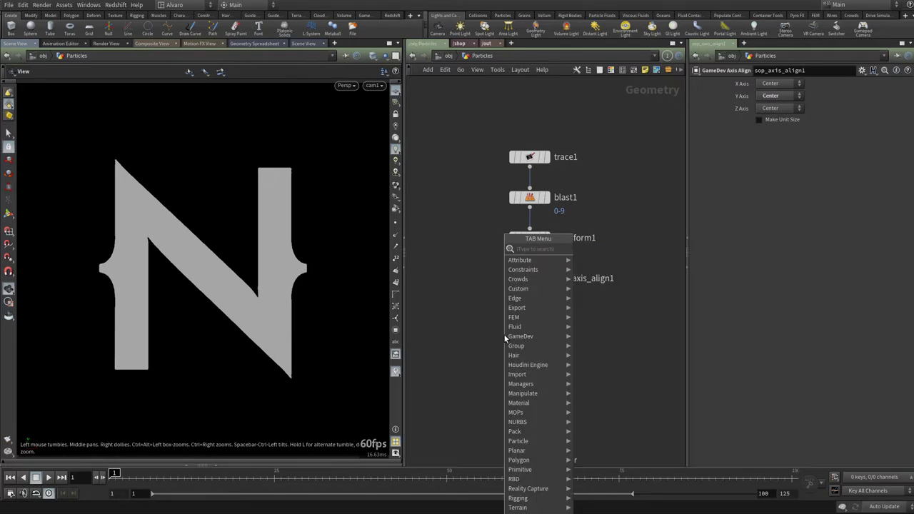
text(ends)
key(Return)
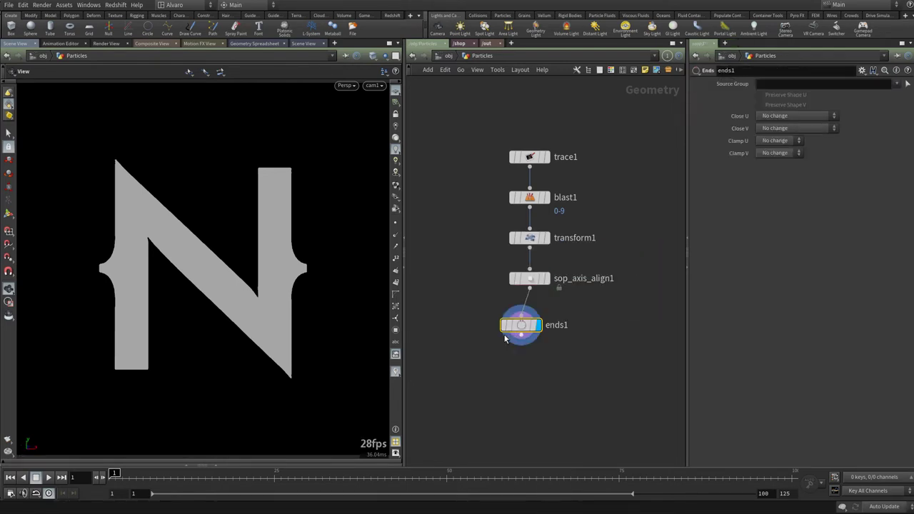
click(787, 117)
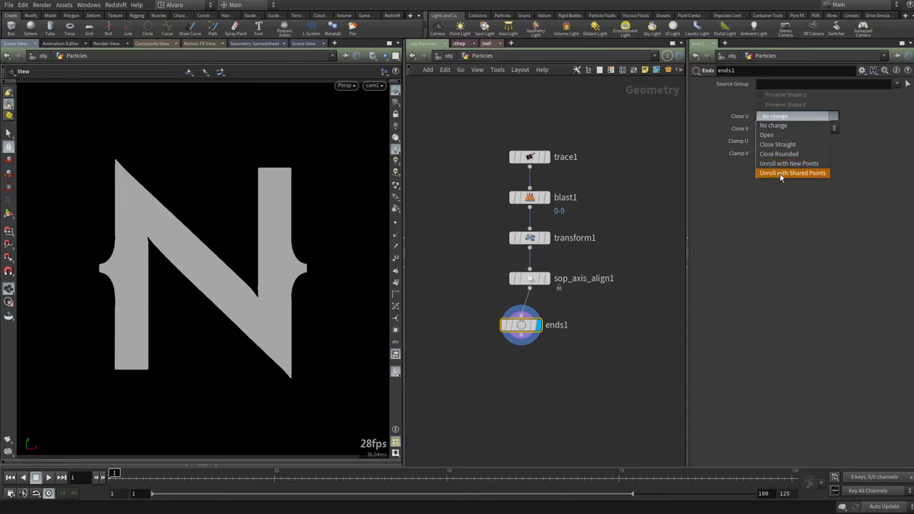
click(780, 175)
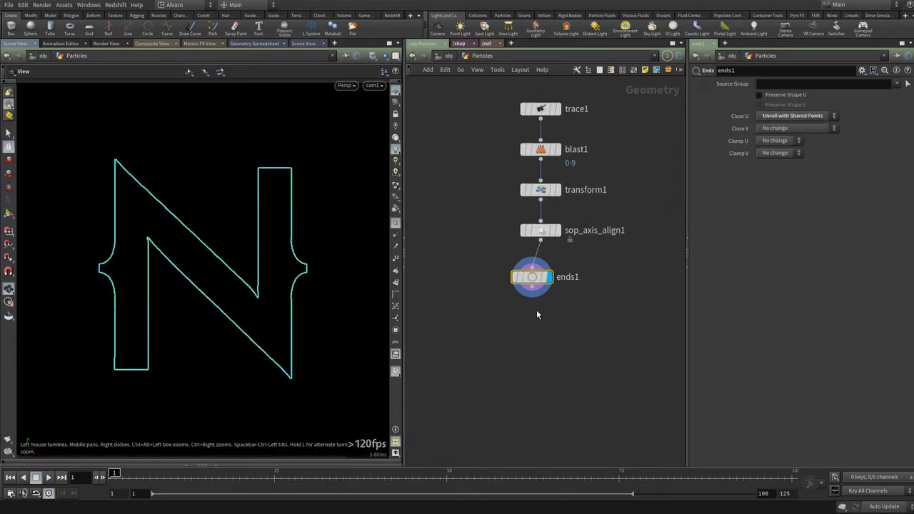
Append a Resample node after the Ends node
key(Tab)
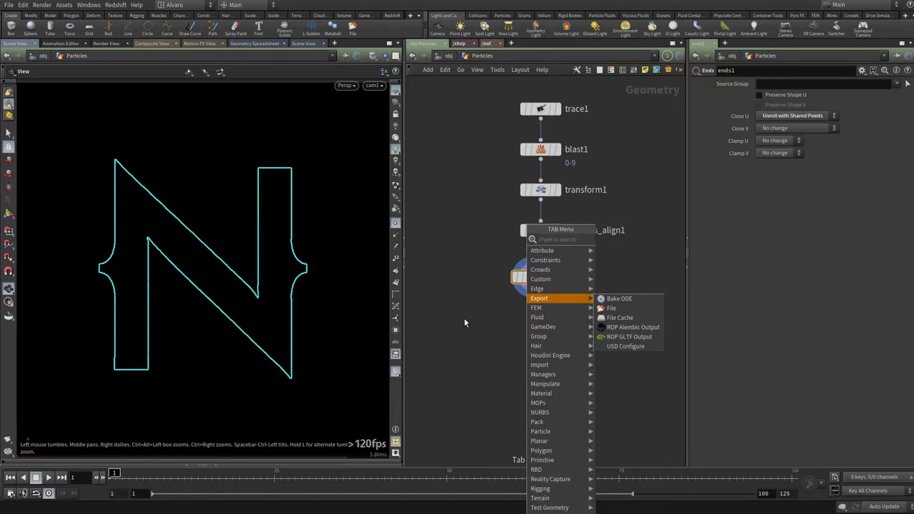
text(resample)
key(Return)
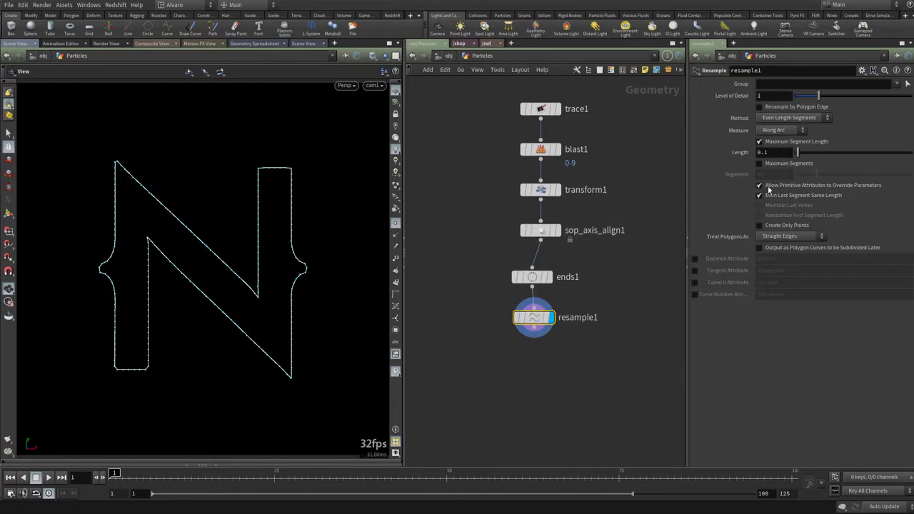
Set the Resample node's maximum segment length to 0.05 and lay out the node chain neatly
click(776, 153)
text(0.05)
key(Return)
click(622, 140)
key(l)
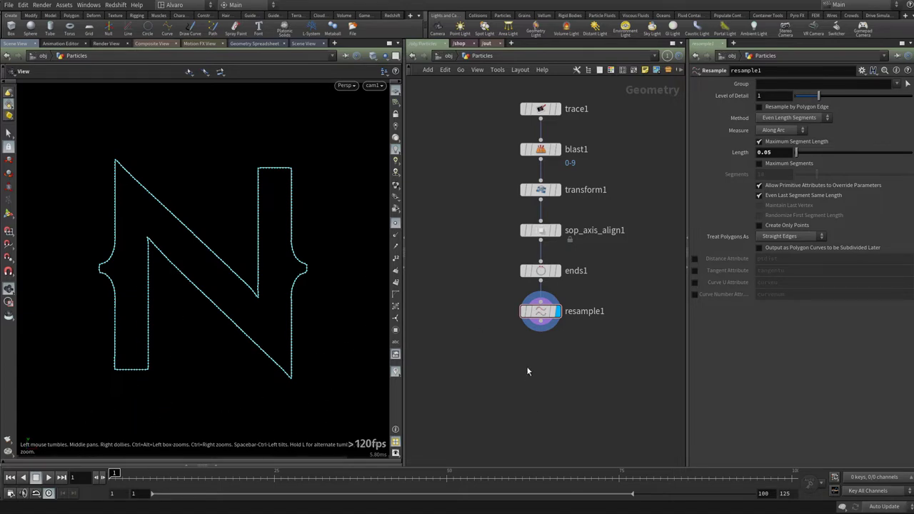
Append a PolyFrame node after the Resample node
key(Tab)
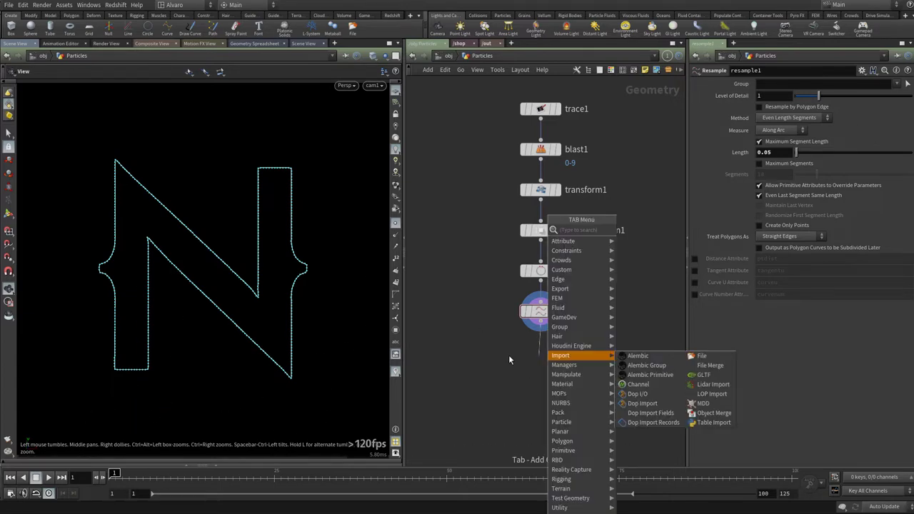
text(polfra)
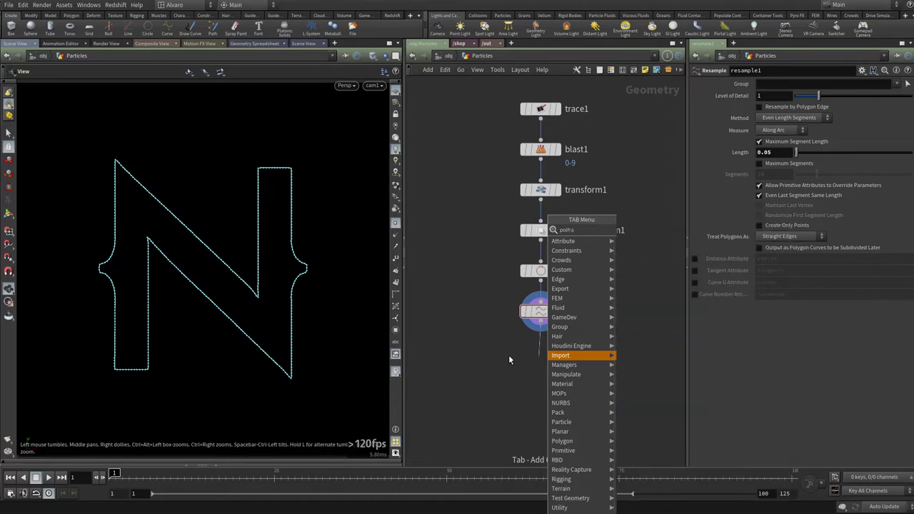
key(Return)
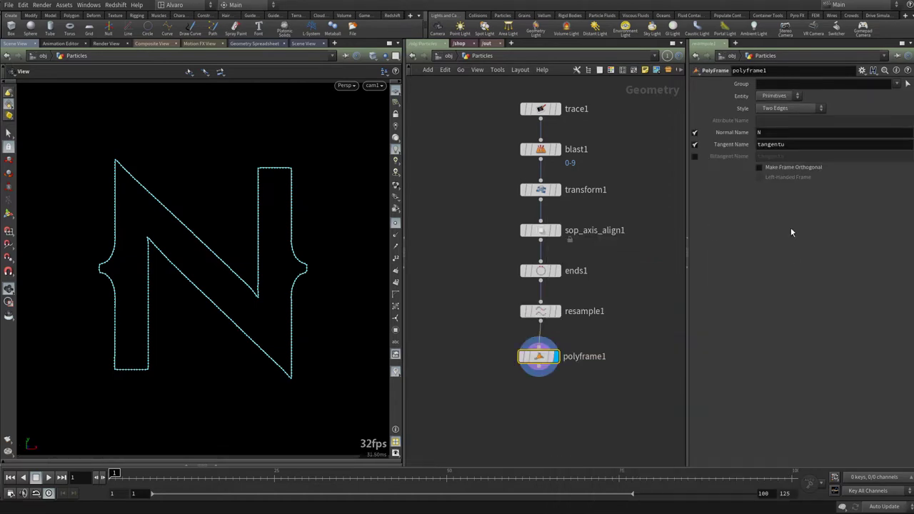
Make the PolyFrame output only a bitangent named v, without normal and tangent, and show the point vectors in the viewport
click(694, 133)
click(695, 145)
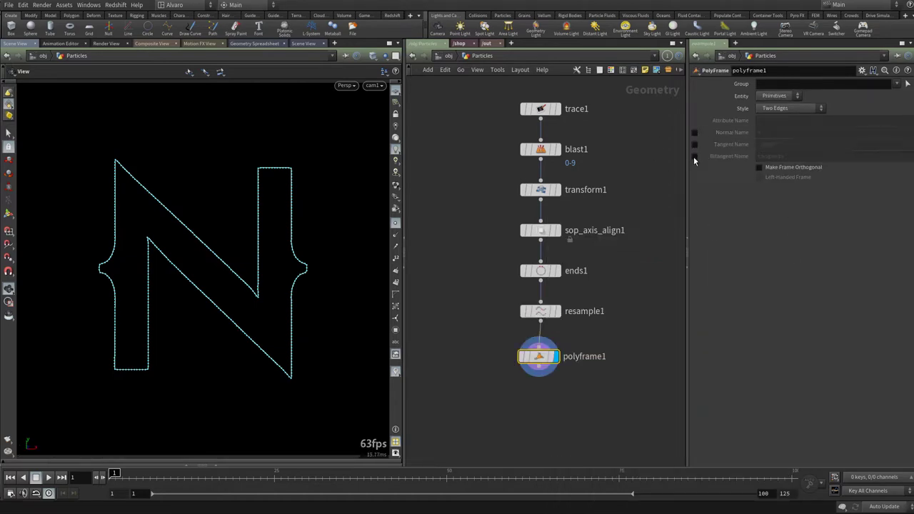
click(694, 156)
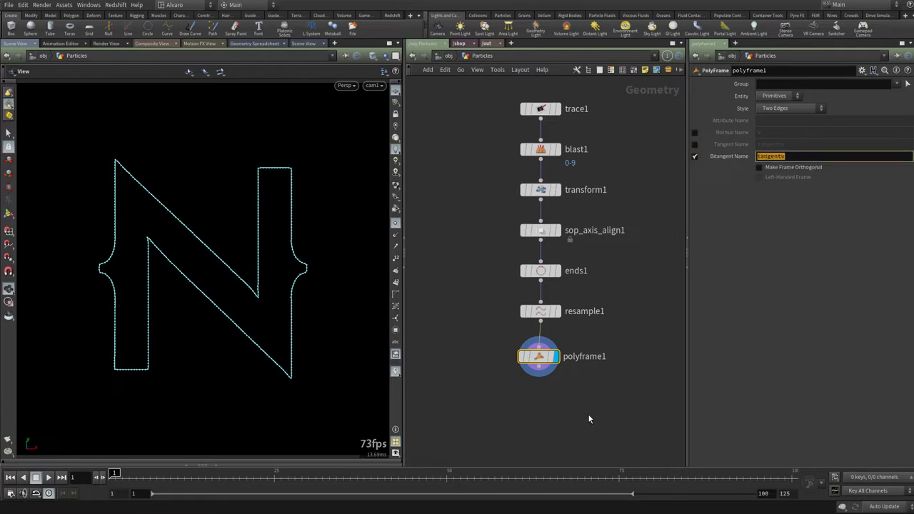
text(v)
key(Return)
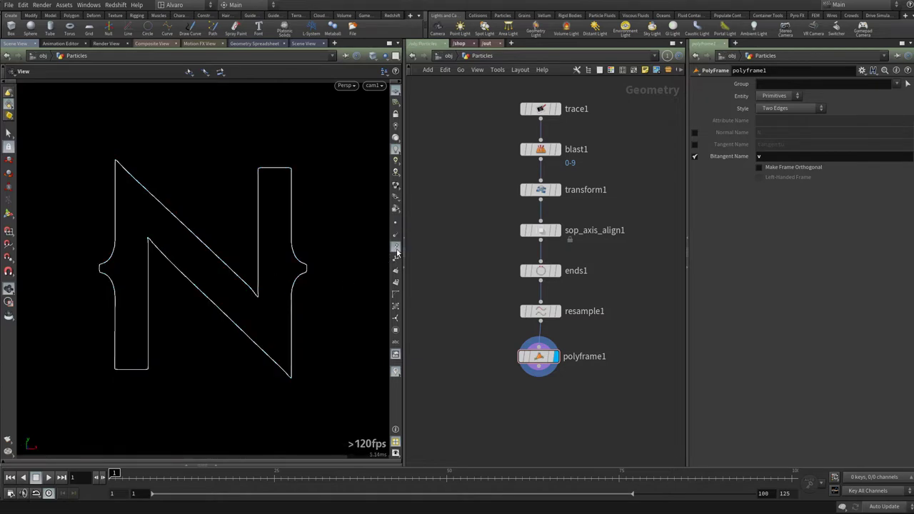
click(395, 372)
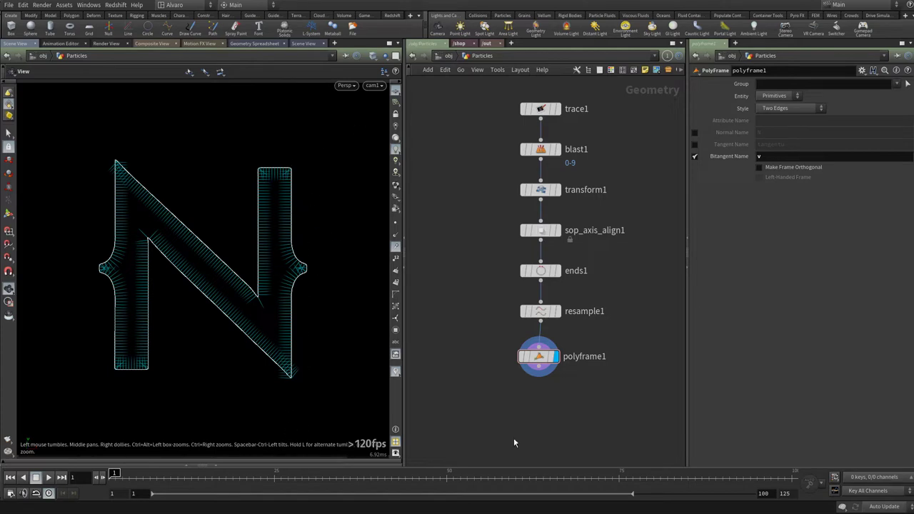
Make room above the PolyFrame and insert an Attribute Wrangle between it and the Resample node
drag(531, 372, 532, 405)
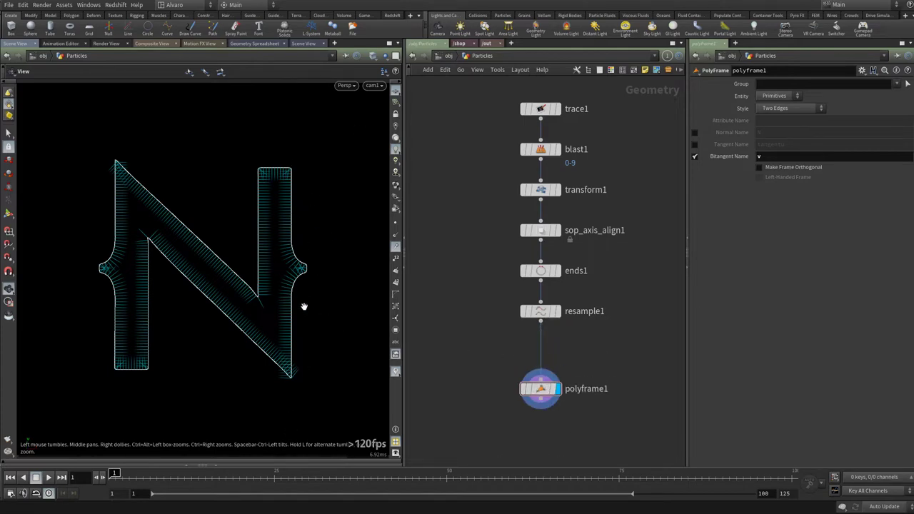
key(Tab)
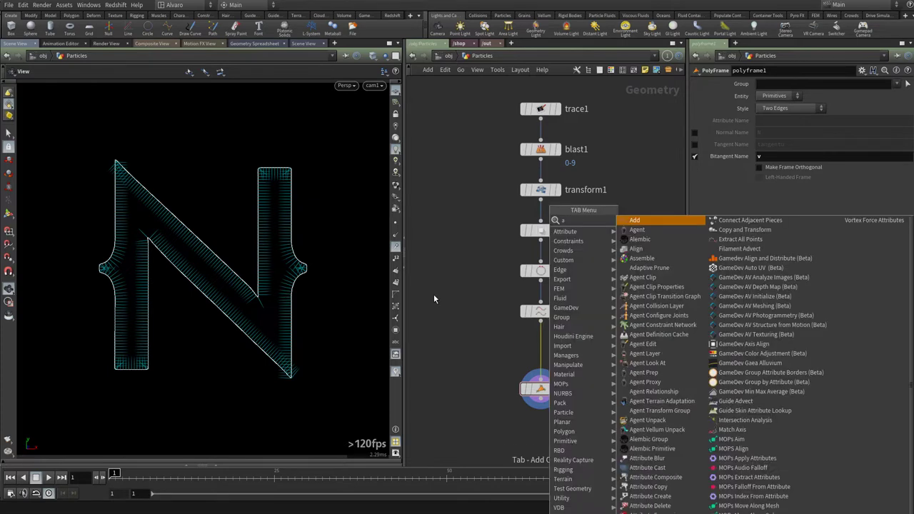
text(attribw)
key(Return)
Enter the expression @N *= -1; in the Attribute Wrangle to flip the normals, and bypass the node
click(710, 140)
text(@)
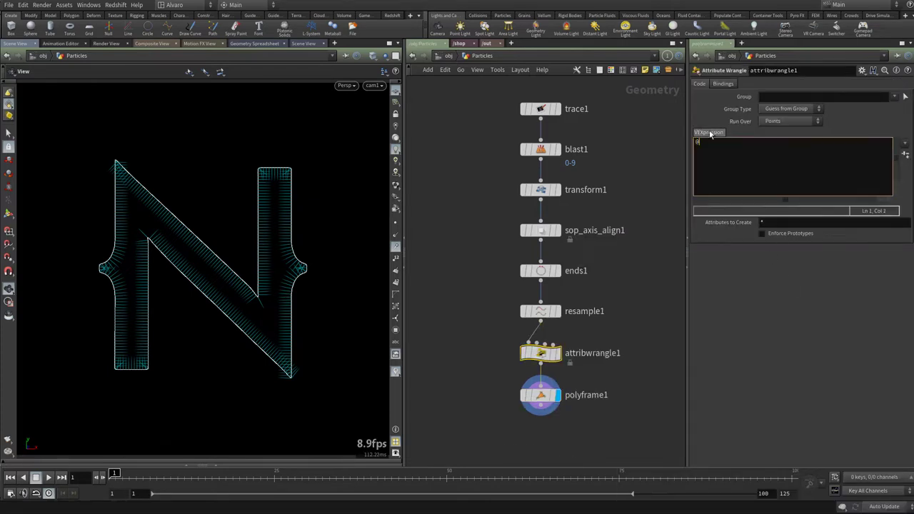
text(N *= -1;)
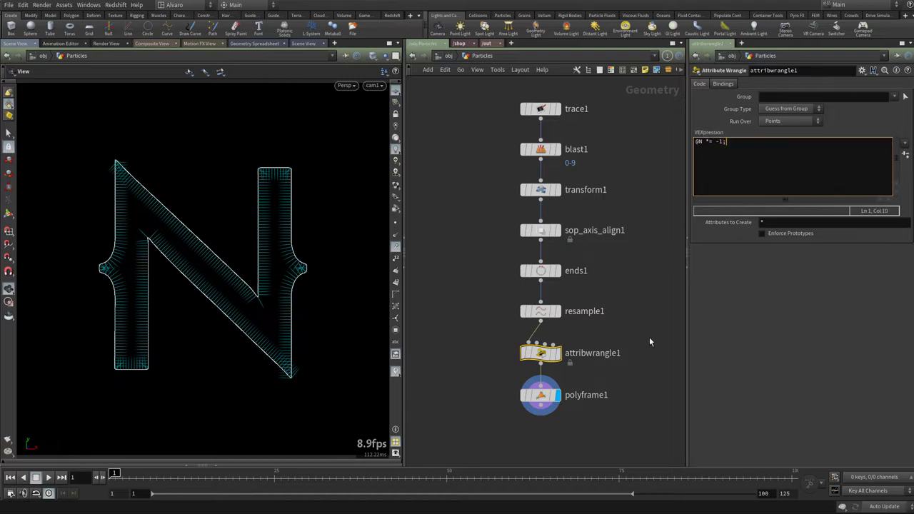
click(649, 337)
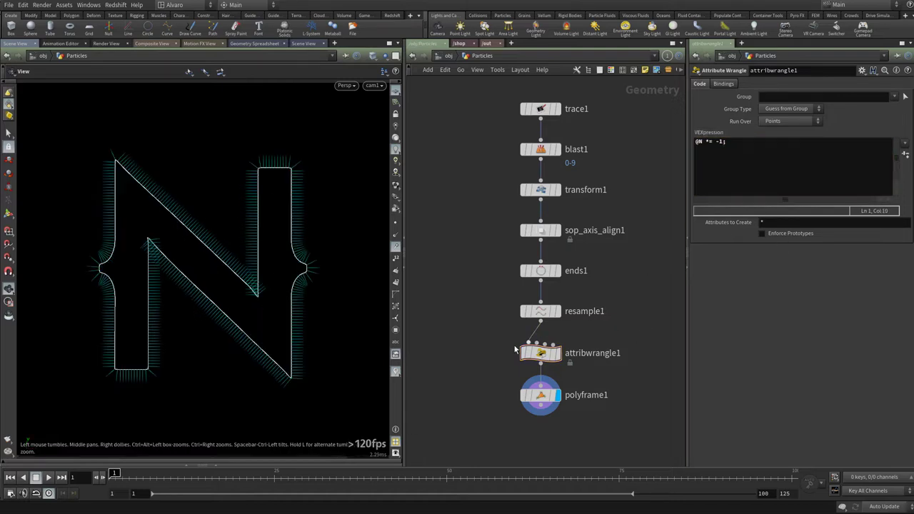
click(526, 352)
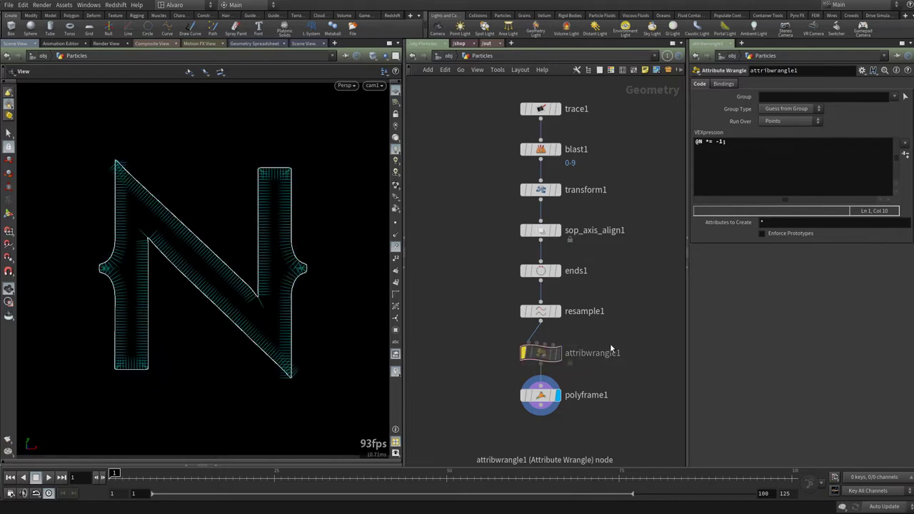
Append a Null after the PolyFrame, rename it OUT_Points and lay out the network
middle_drag(605, 318, 603, 282)
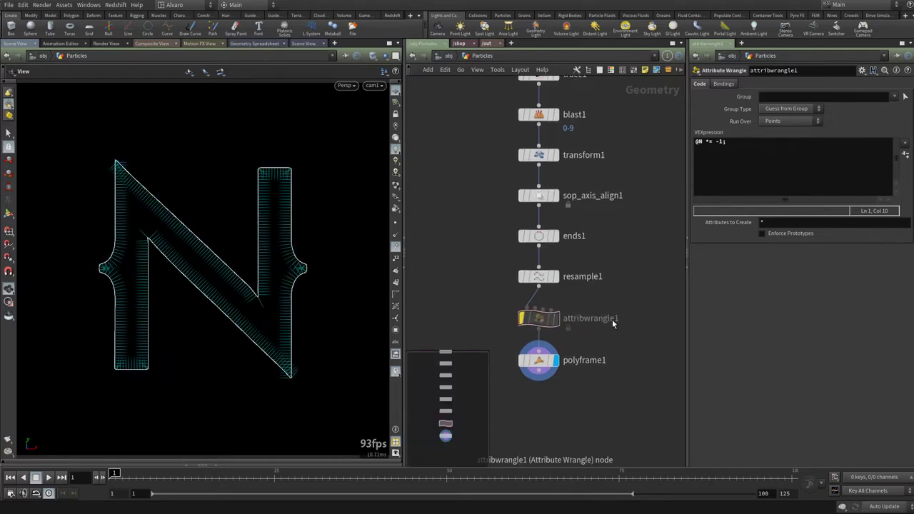
middle_drag(613, 319, 545, 323)
key(Tab)
text(null)
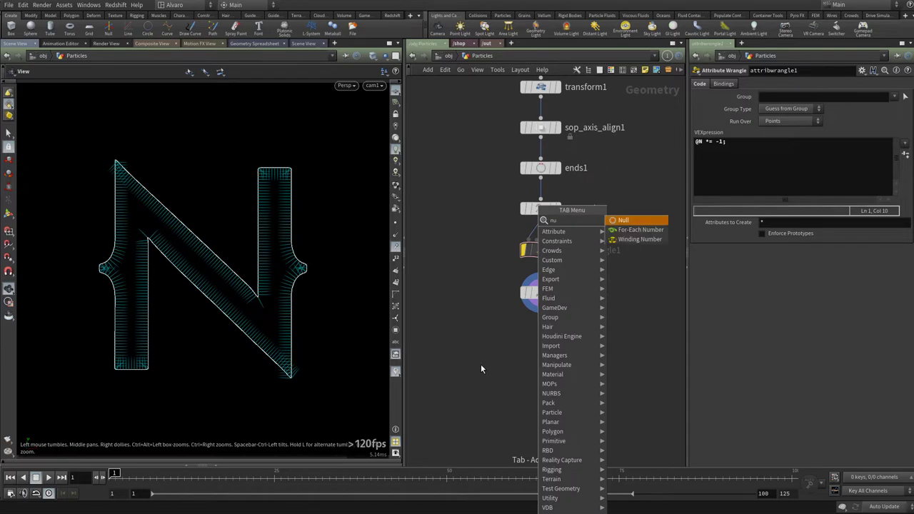
key(Return)
double_click(564, 342)
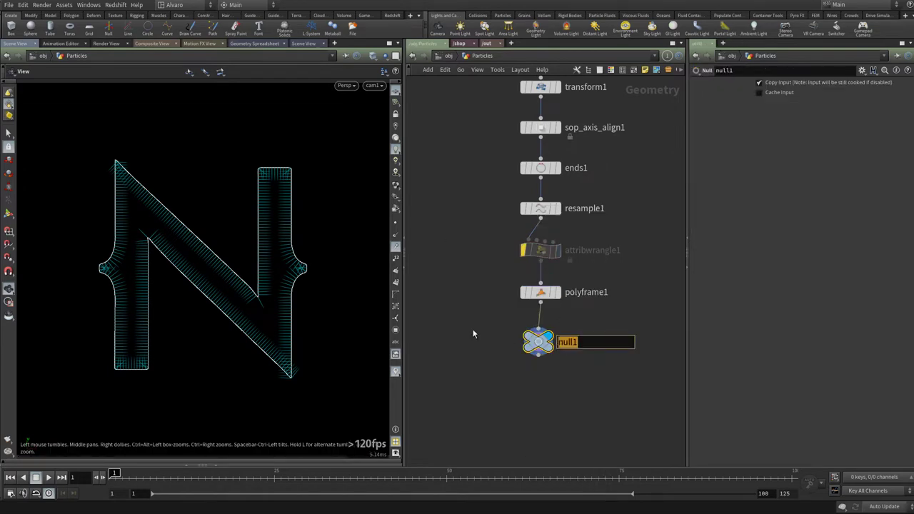
text(OUT_Points)
key(Return)
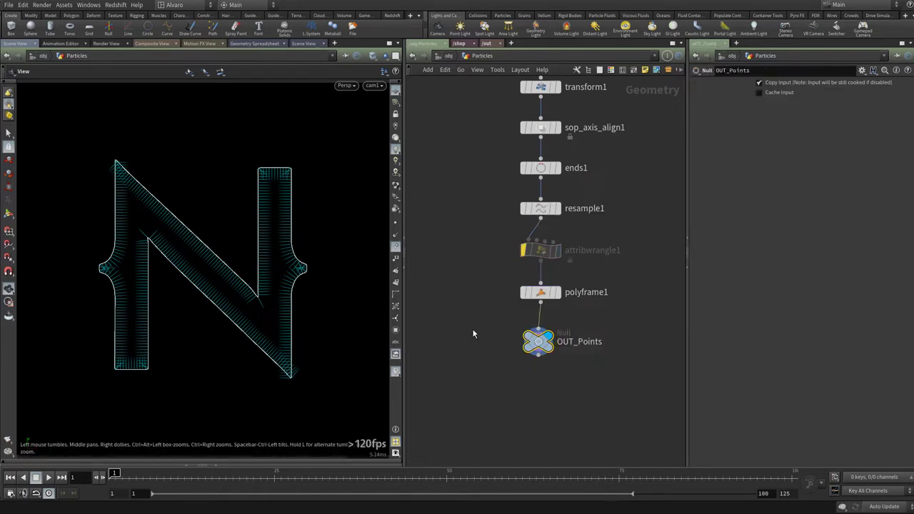
click(538, 373)
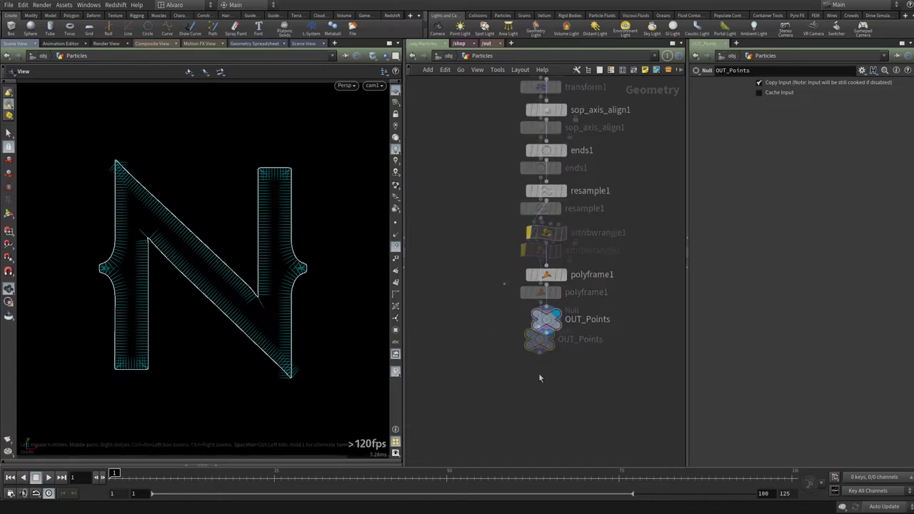
middle_click(549, 323)
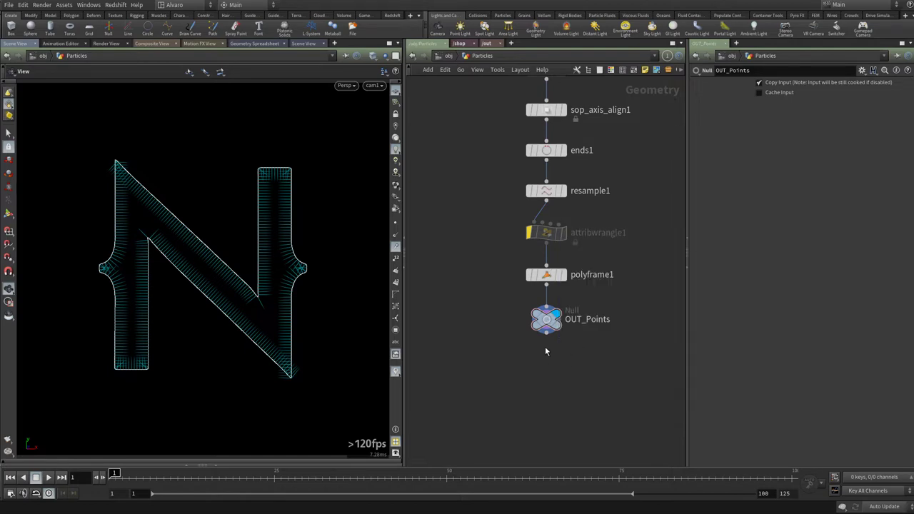
Append a Pyro Source node after OUT_Points and initialize it as Source Smoke
key(Tab)
text(pyr)
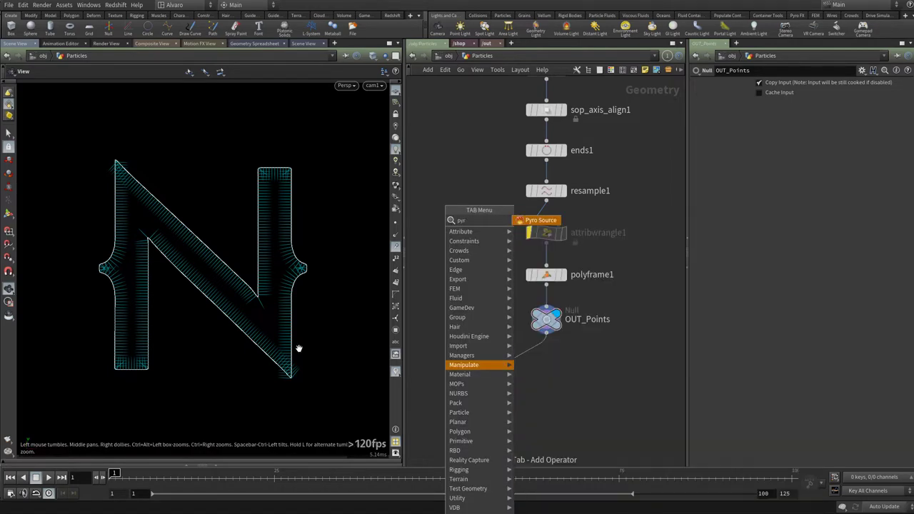
key(Return)
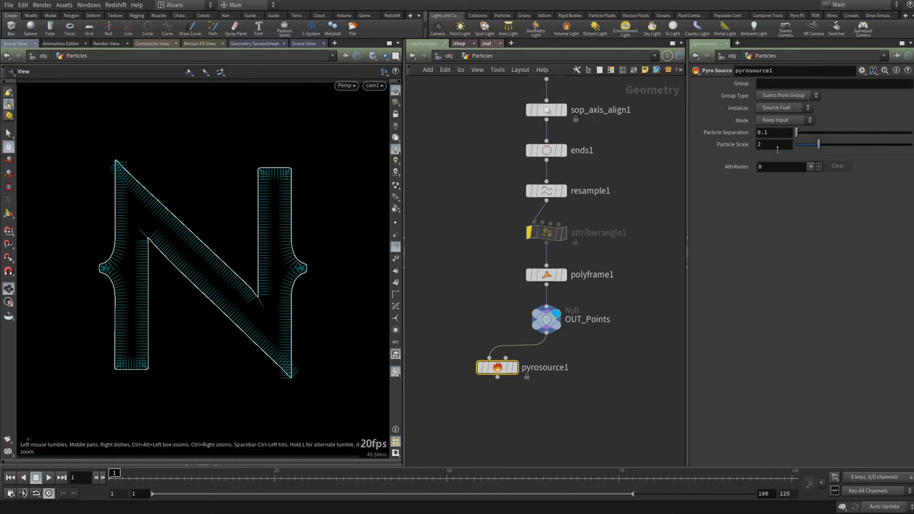
click(778, 126)
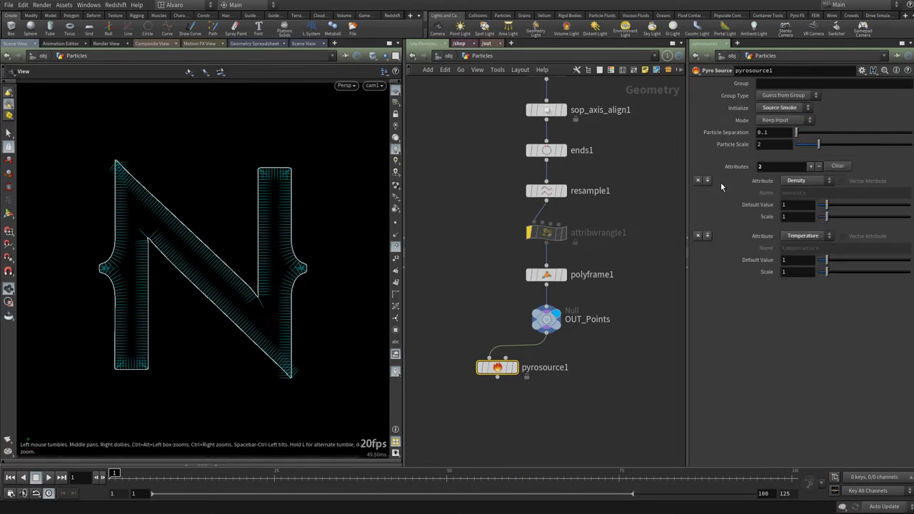
Inspect the Pyro Source node's info for its point attributes
middle_drag(586, 362, 599, 349)
middle_click(509, 353)
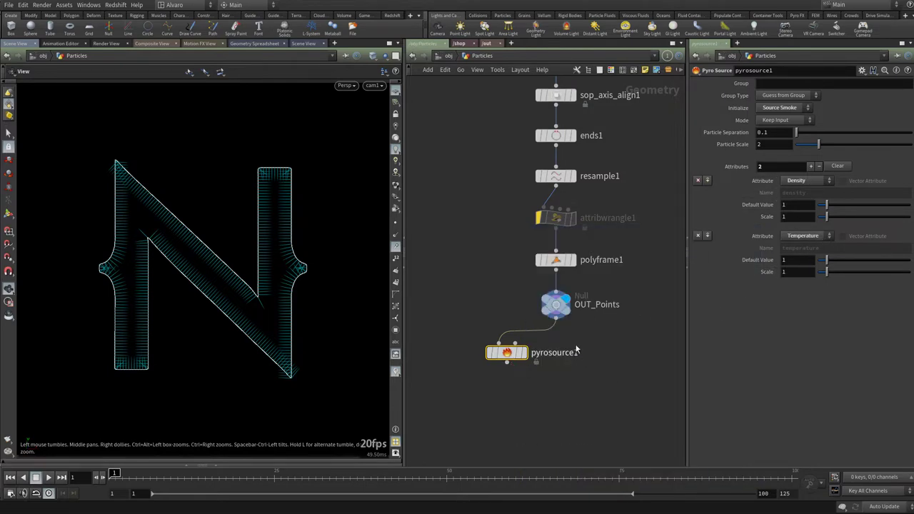
middle_click(508, 357)
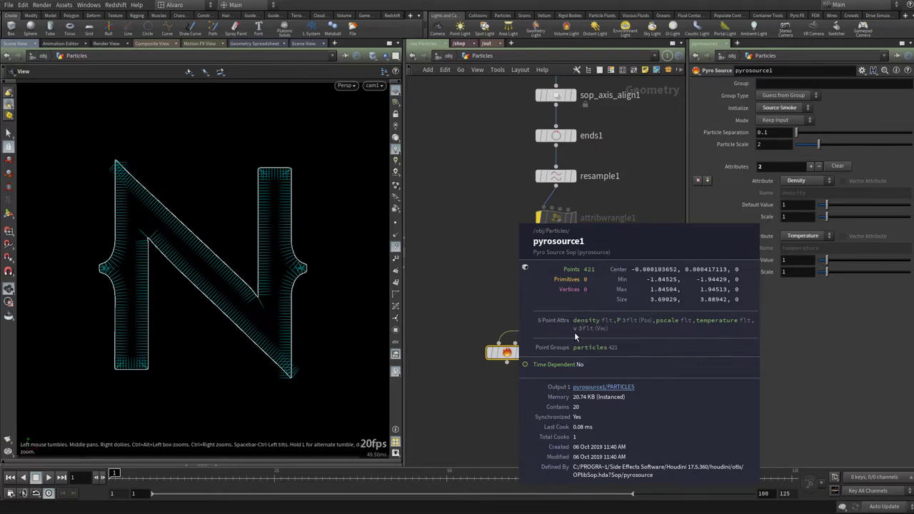
Append a Volume Rasterize Attributes node after the Pyro Source and display it
drag(507, 352, 484, 348)
middle_drag(496, 361, 512, 291)
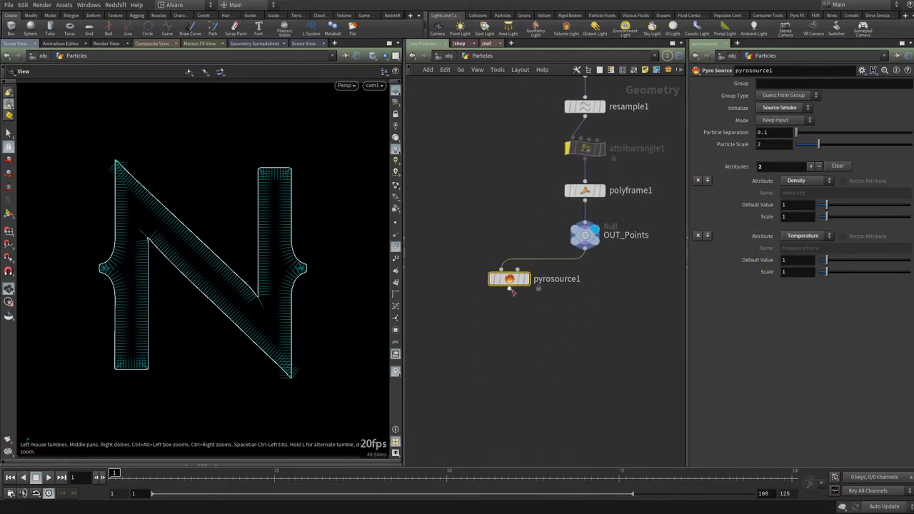
key(Tab)
text(ras)
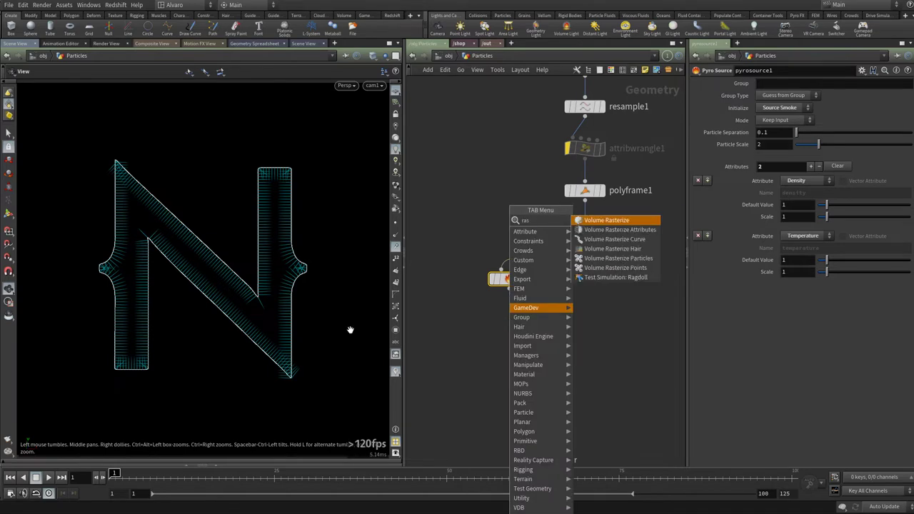
key(Down)
key(Return)
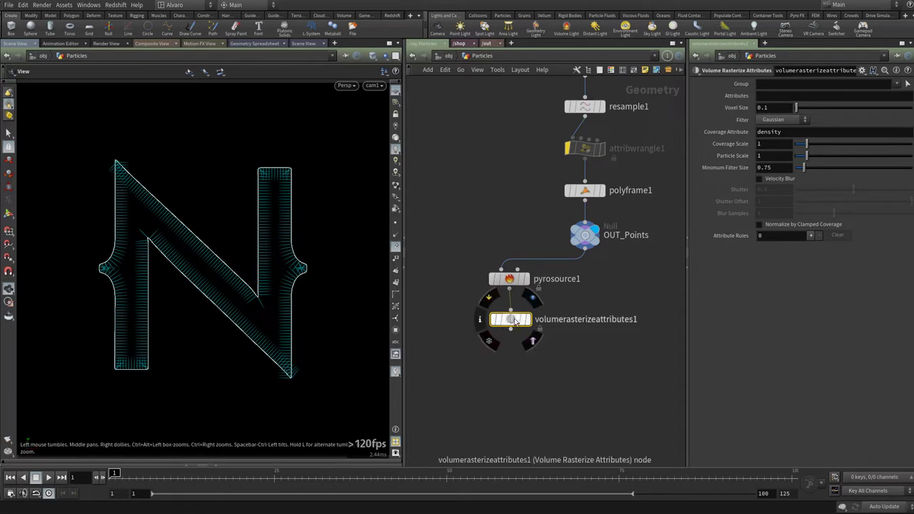
click(527, 319)
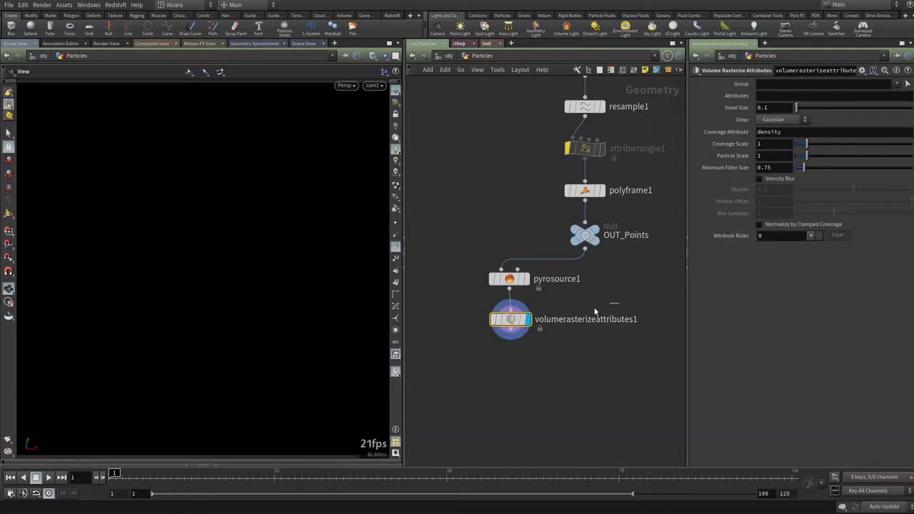
Rasterize the attributes density, temperature and v, and enable Normalize by Clamped Coverage
click(768, 96)
text(density)
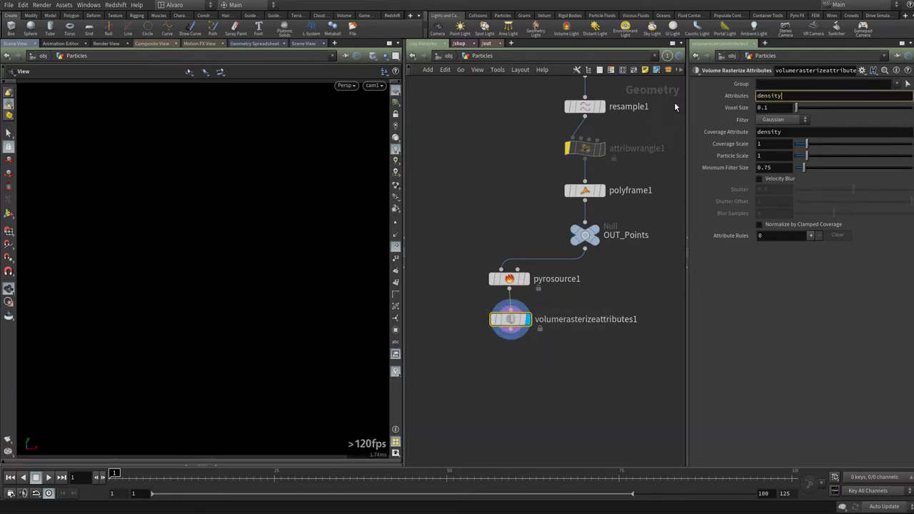
key(Tab)
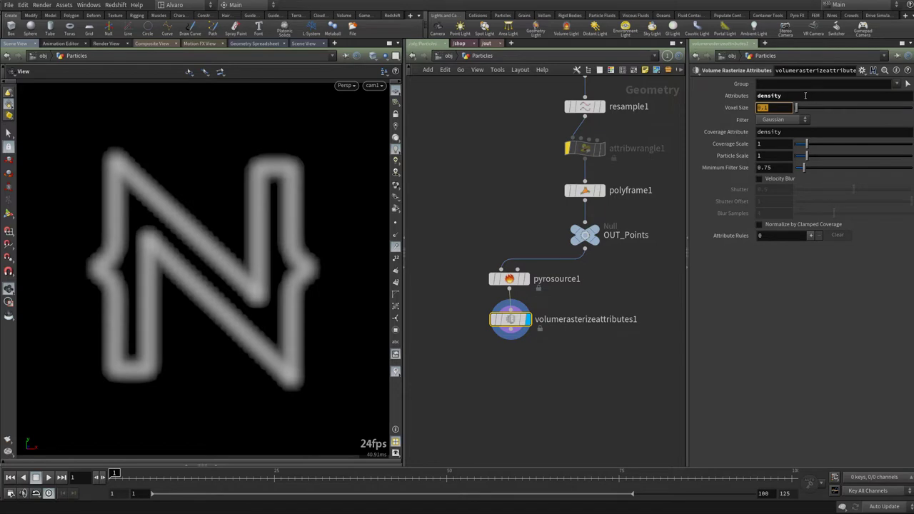
click(805, 95)
text(temperature v)
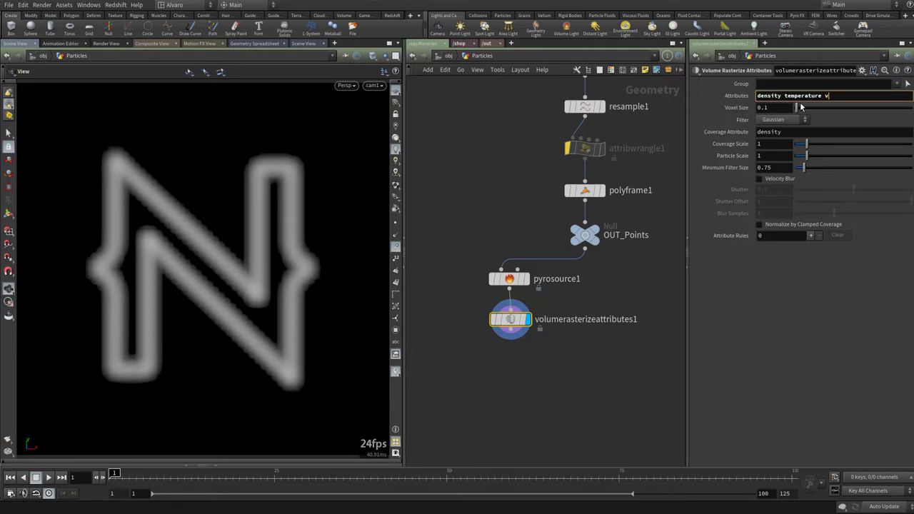
key(Return)
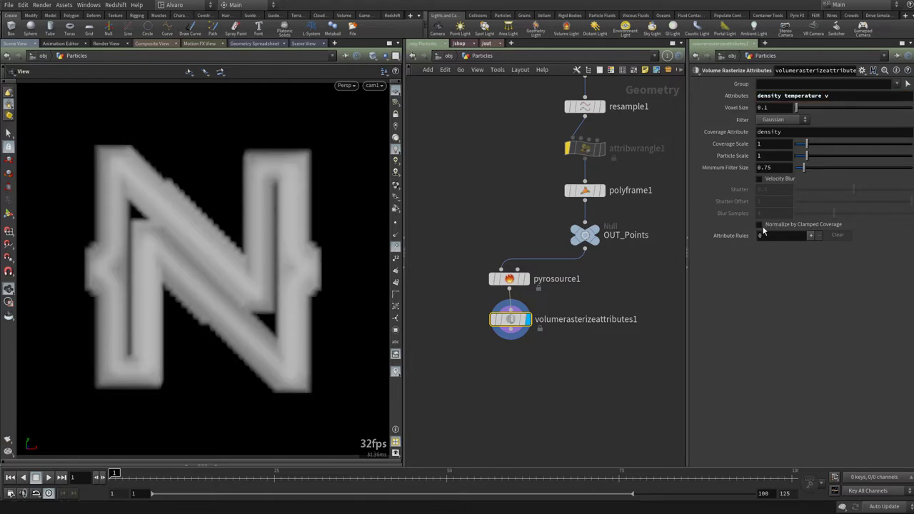
click(793, 226)
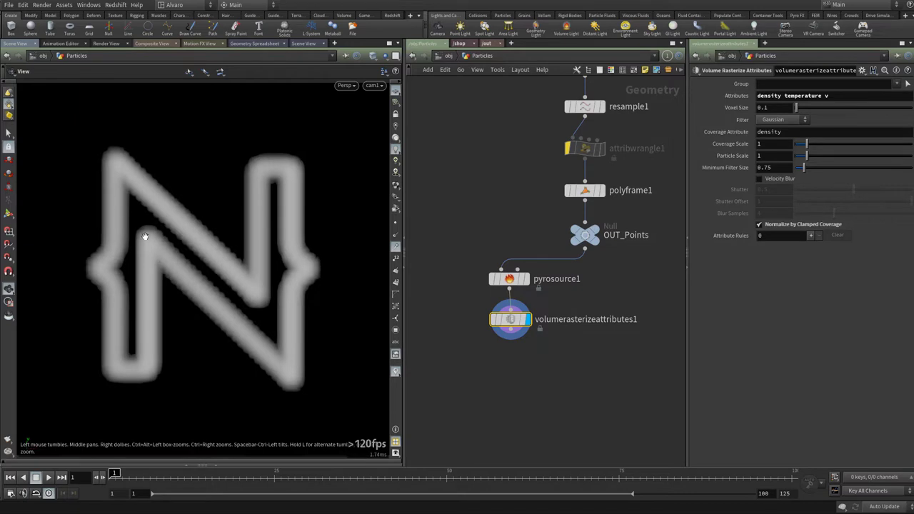
middle_drag(597, 357, 512, 288)
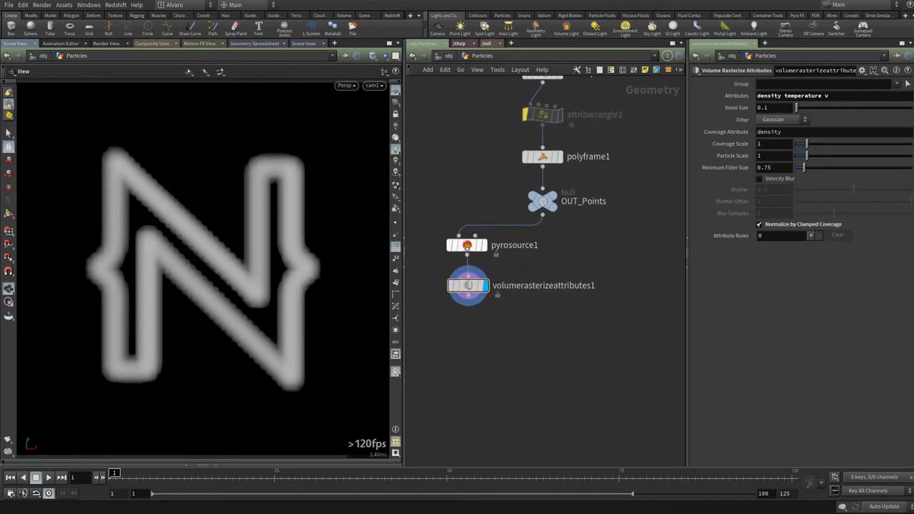
Check the Volume Rasterize Attributes node's info, and append a Null named Volume_Src after it
middle_drag(527, 343, 535, 322)
middle_click(474, 266)
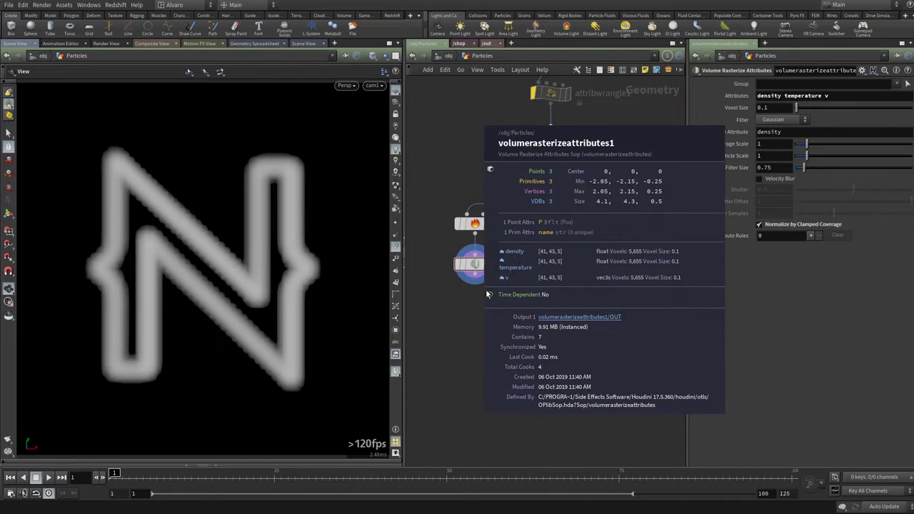
key(Tab)
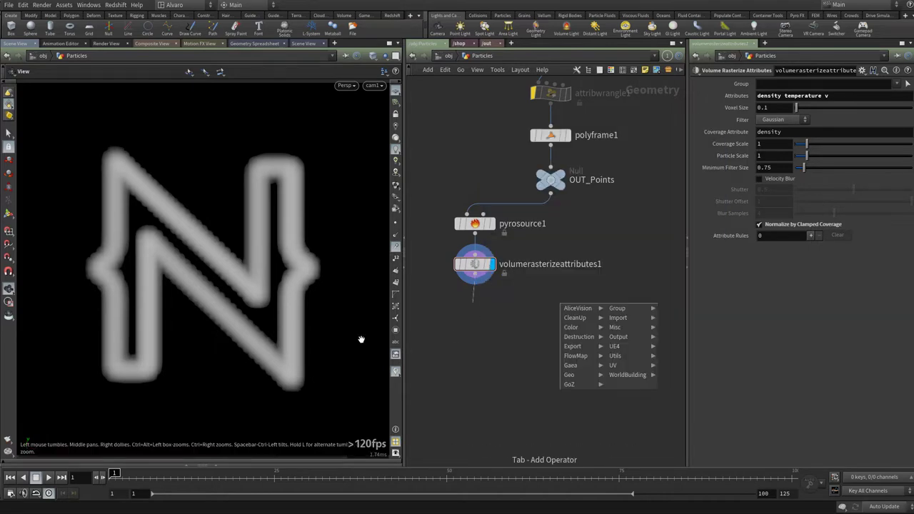
text(nu)
key(Return)
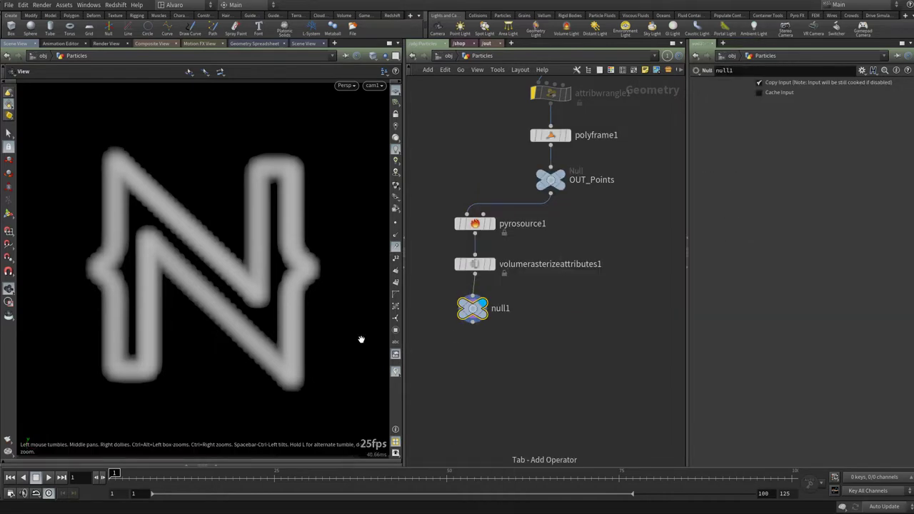
double_click(502, 309)
text(Vo)
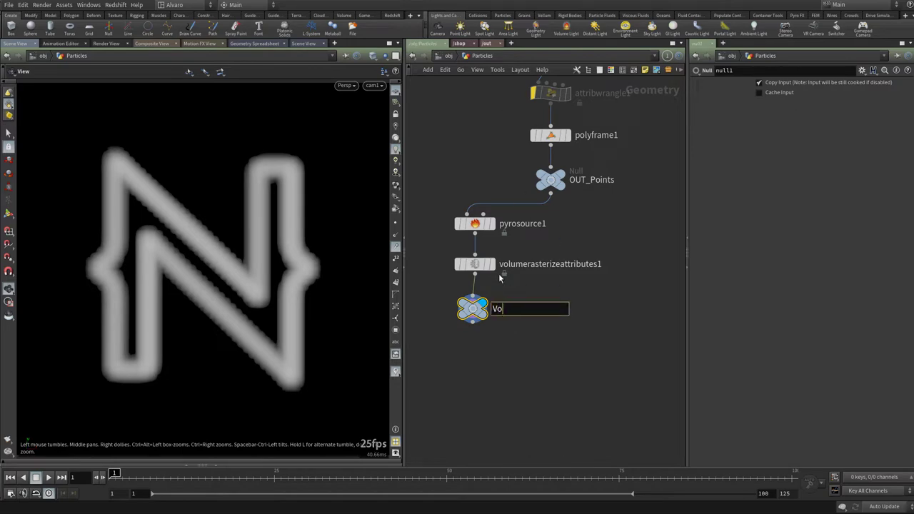
text(lume_Src)
key(Return)
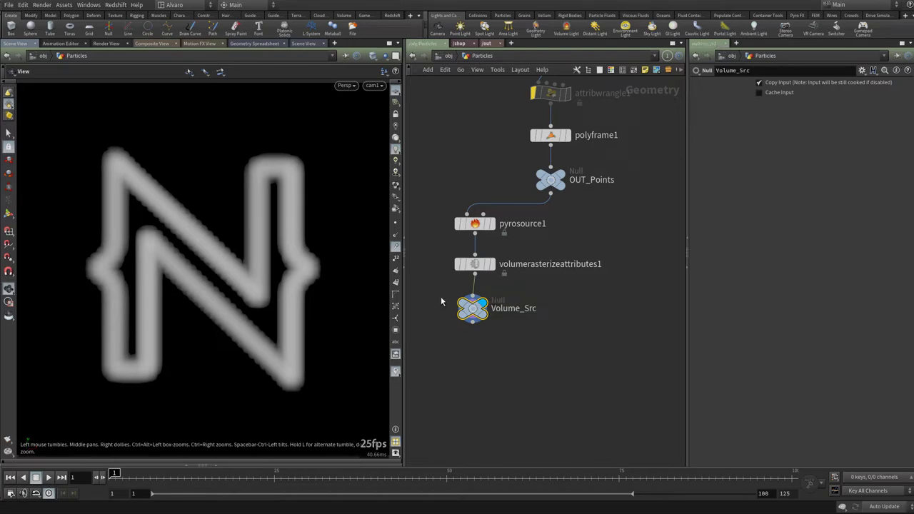
Append a DOP Network after Volume_Src, name it Smoke, and tidy the node layout
key(Tab)
text(dopn)
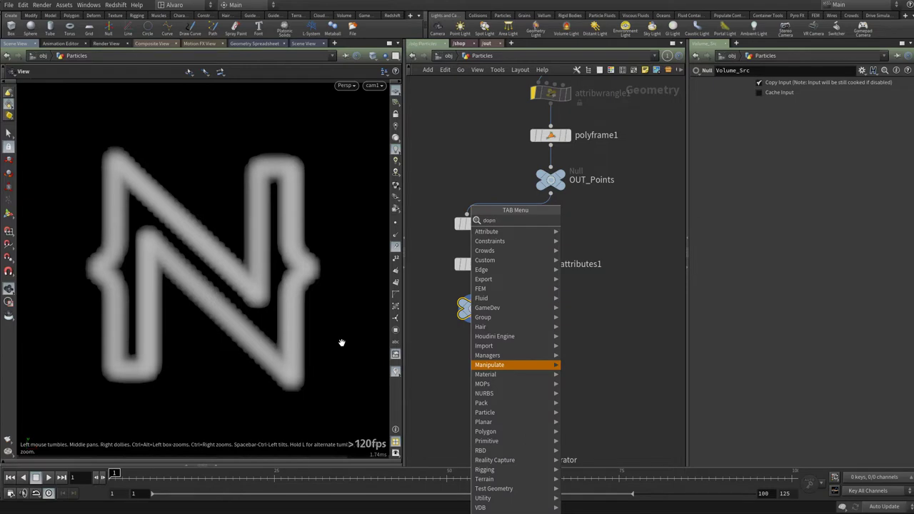
key(Return)
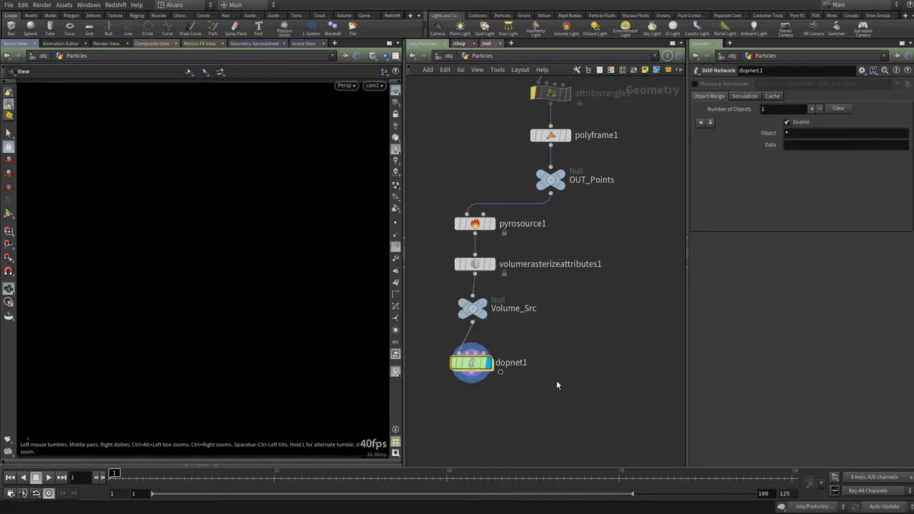
double_click(520, 365)
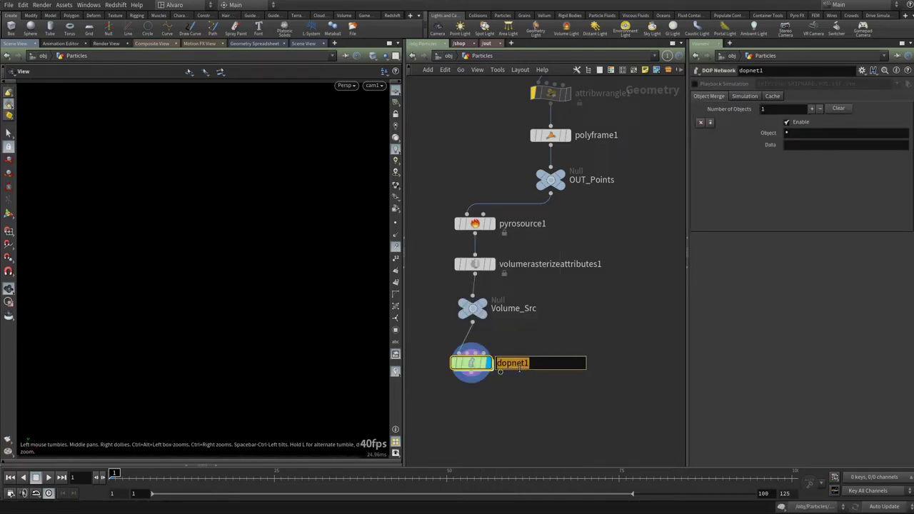
text(Smoke)
key(Return)
key(l)
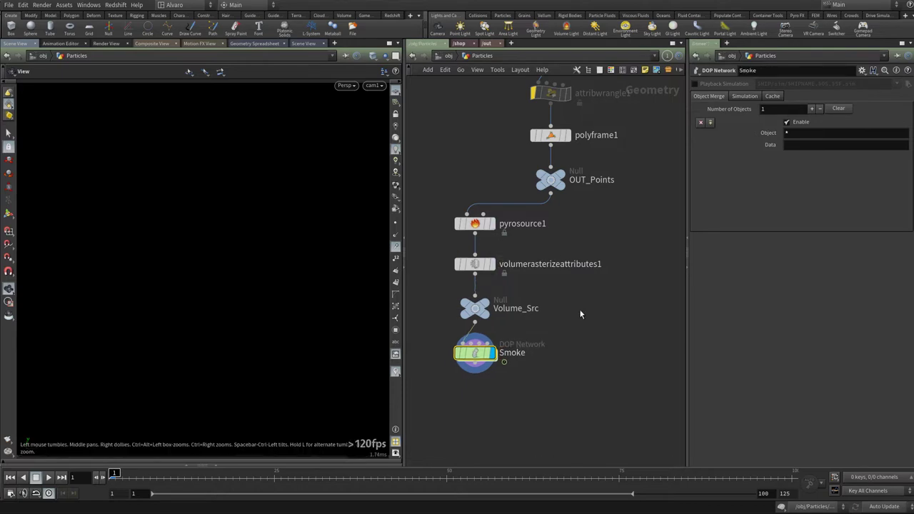
Enter the Smoke network and add a Smoke Object node above the output
double_click(475, 332)
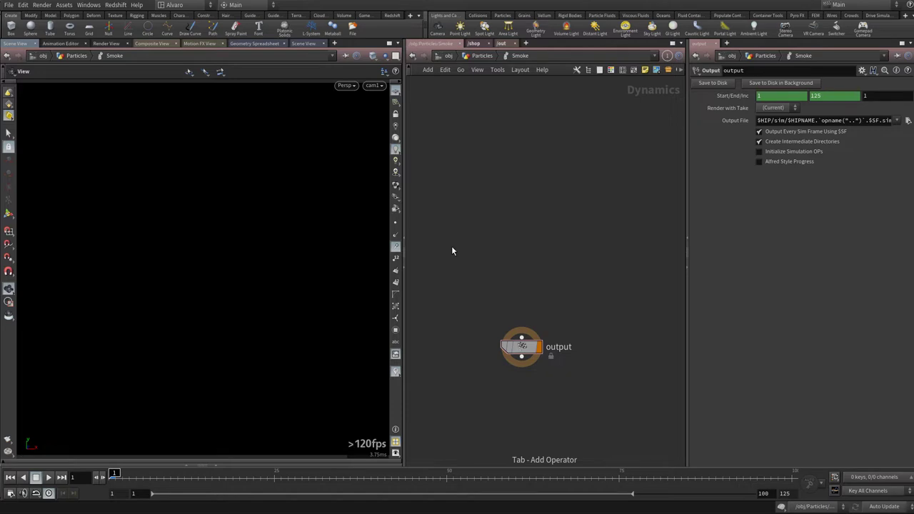
key(Tab)
text(smo)
key(Return)
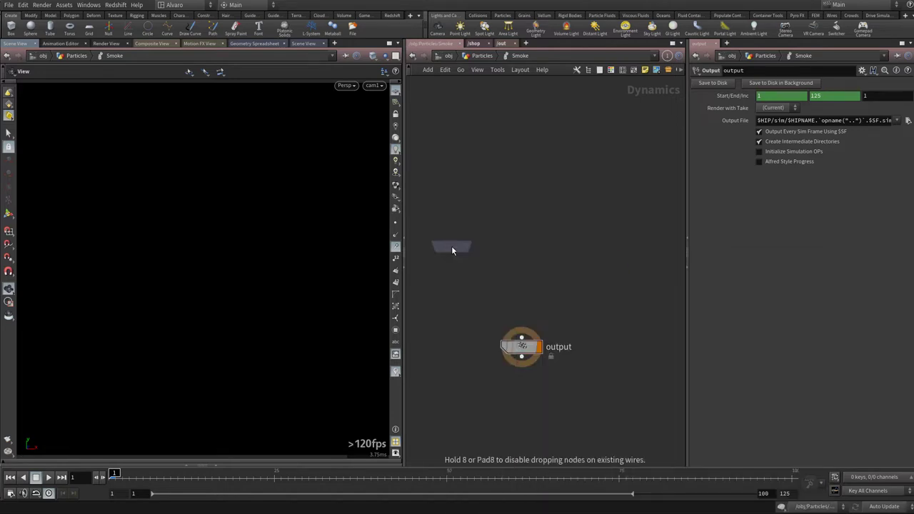
click(469, 218)
Add a Smoke Solver node between the Smoke Object and the output
key(Tab)
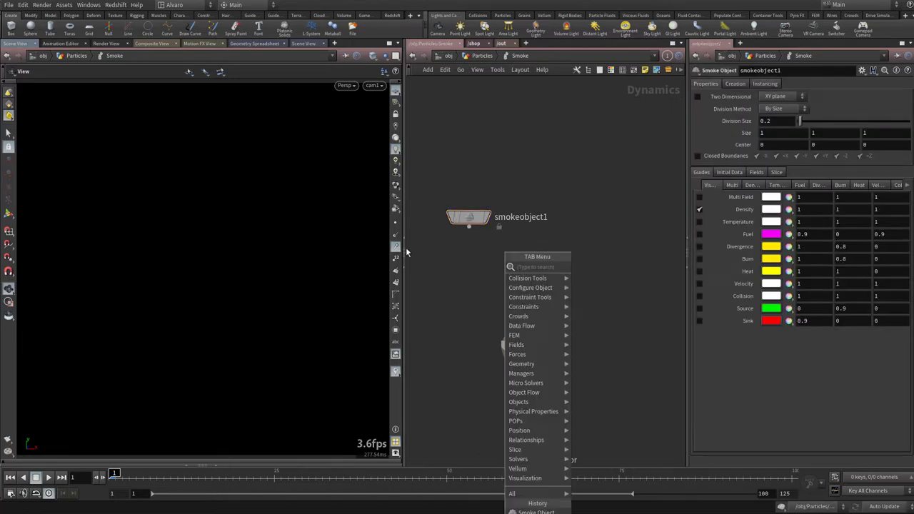
text(smok)
key(Down)
key(Down)
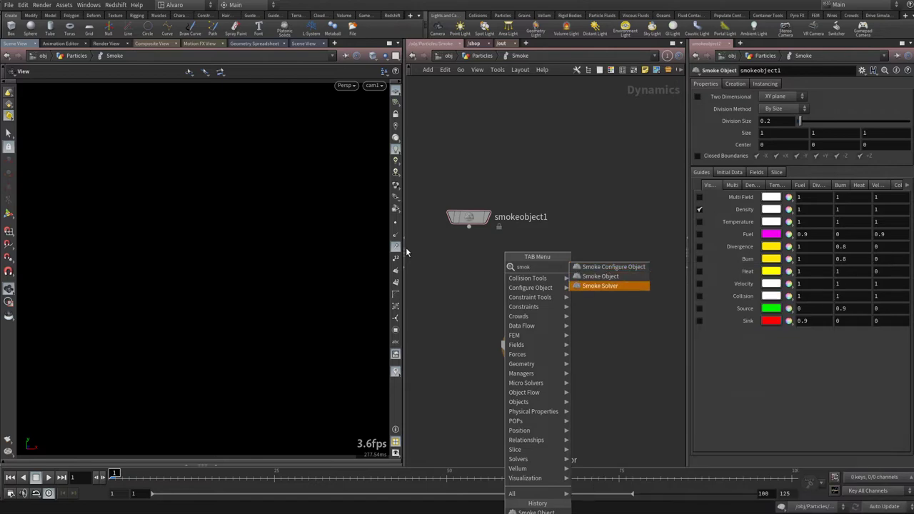
key(Return)
click(520, 274)
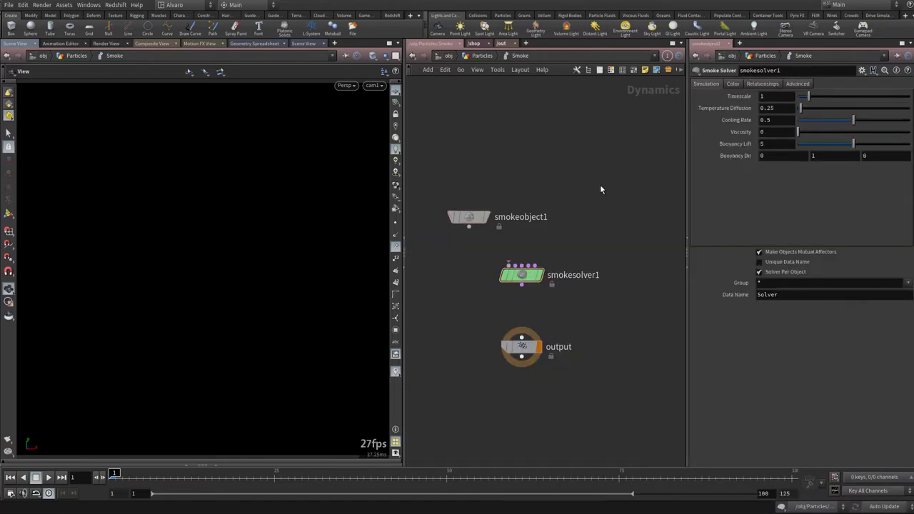
Add a Volume Source node above the Smoke Solver
key(Tab)
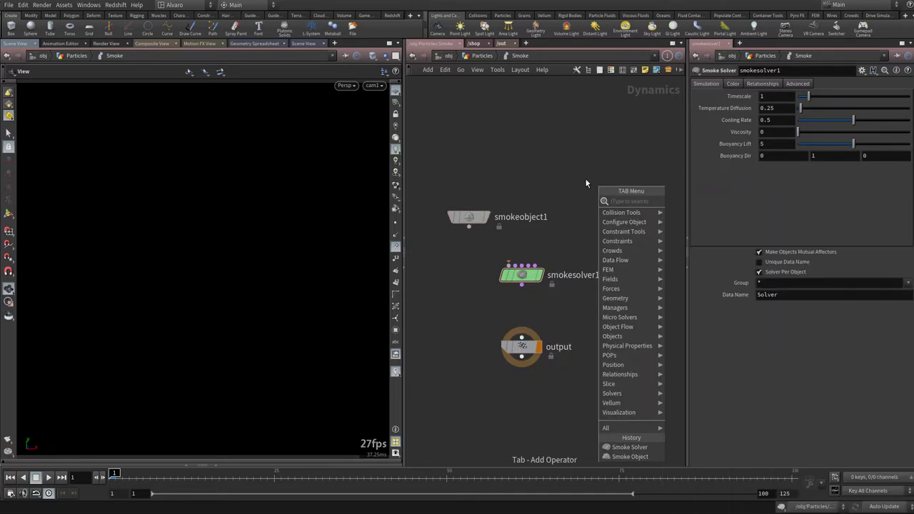
text(volu)
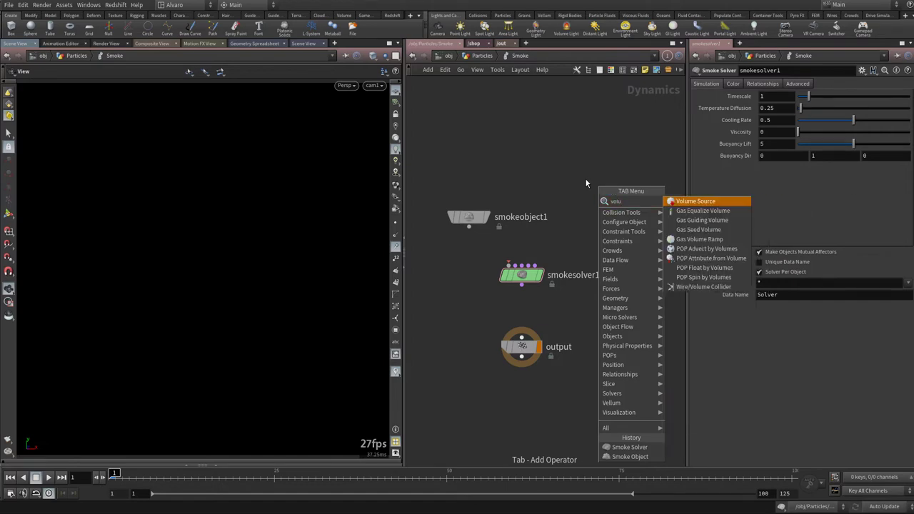
key(Return)
click(571, 177)
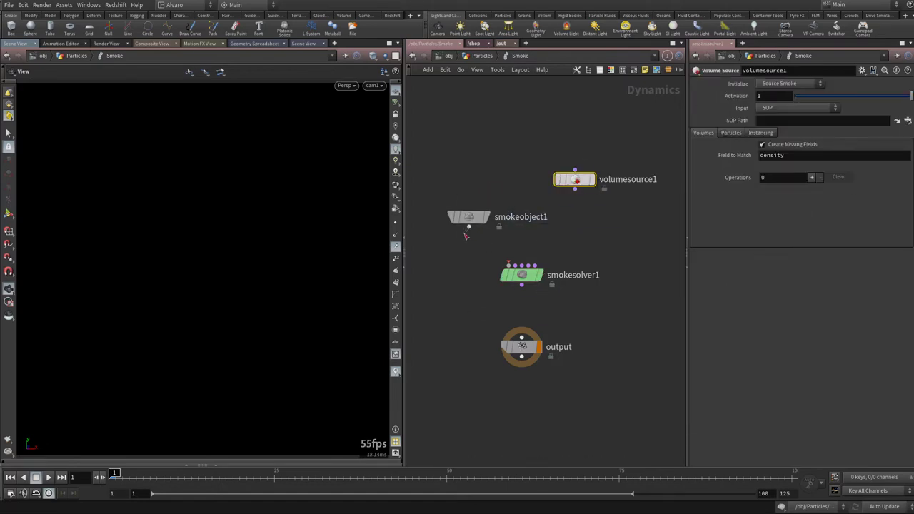
Wire the Smoke Object and the Volume Source (post-solve sourcing) into the Smoke Solver, and the solver into the output
click(469, 228)
click(508, 266)
click(576, 189)
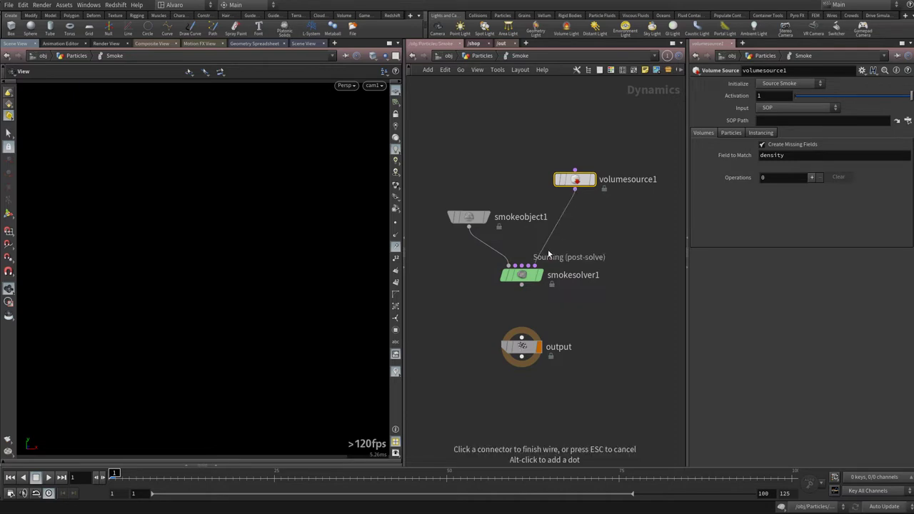
click(549, 255)
click(521, 285)
click(522, 338)
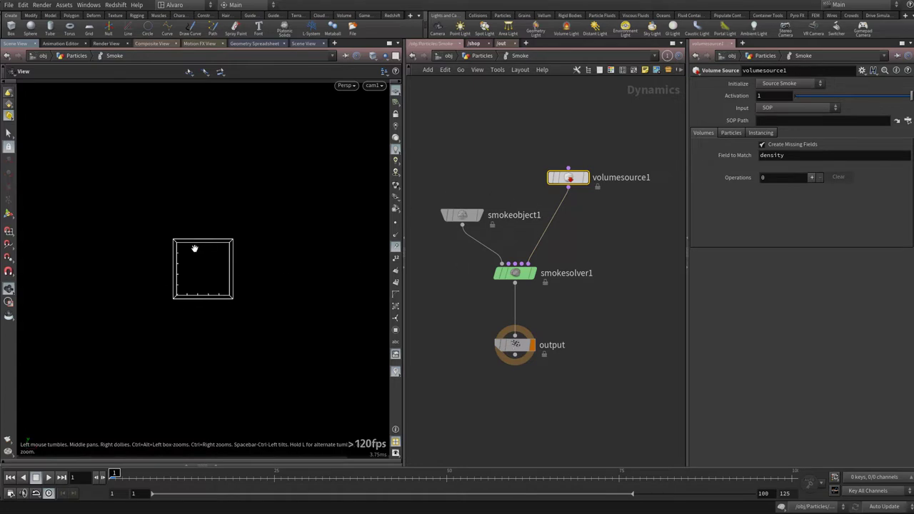
Enlarge the Smoke Object's container symmetrically to about 6.95 by 6.92, filling the camera view
click(462, 215)
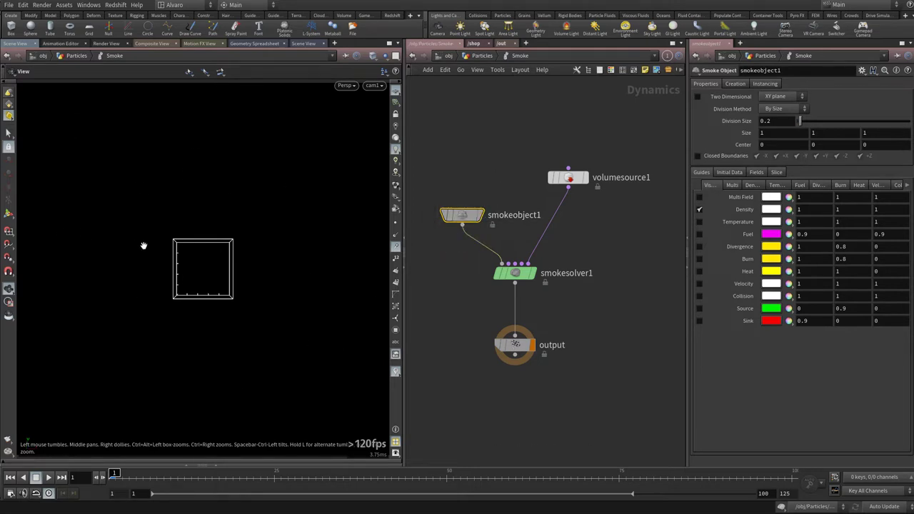
key(Return)
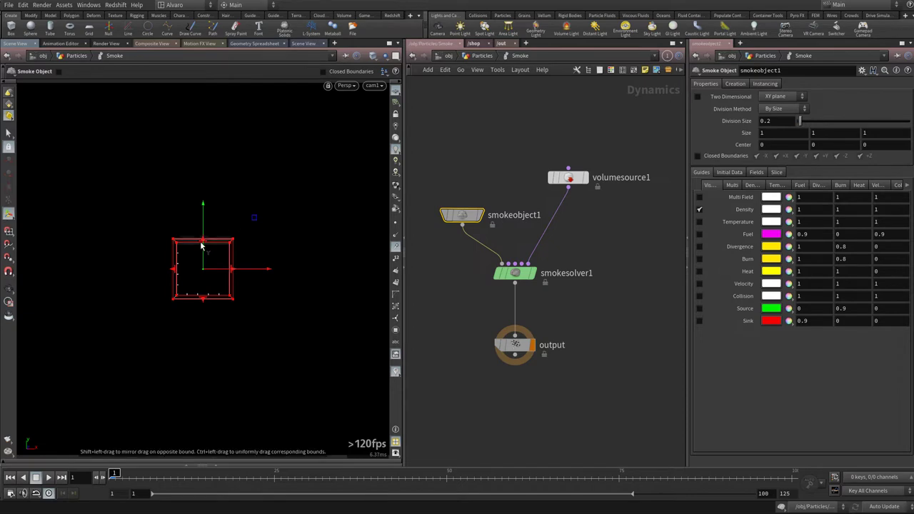
drag(203, 242, 212, 80)
drag(235, 276, 402, 270)
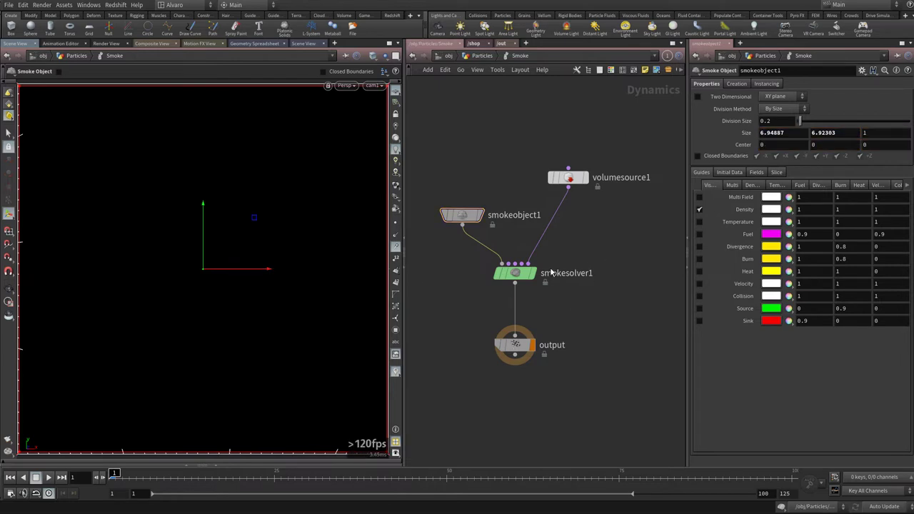
Set the Volume Source's input to First Context Geometry and check the Smoke network's incoming connection
drag(632, 107, 542, 192)
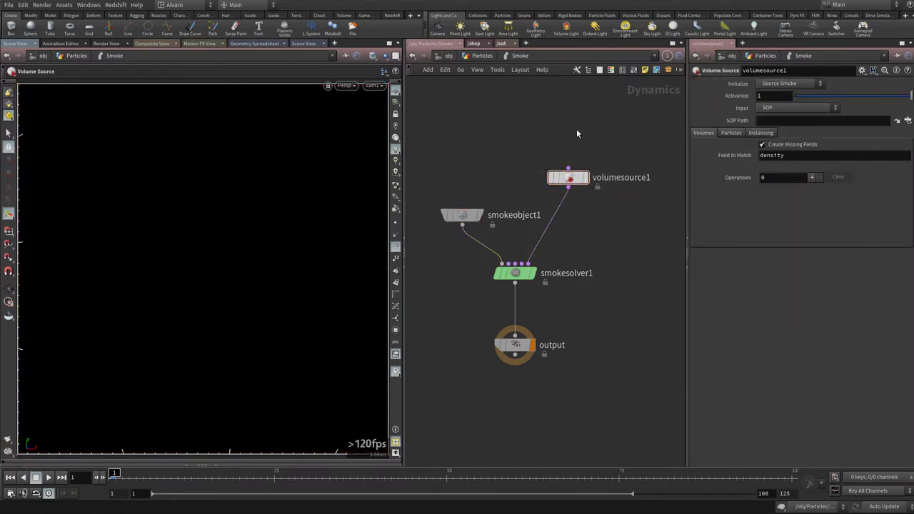
click(784, 108)
click(775, 128)
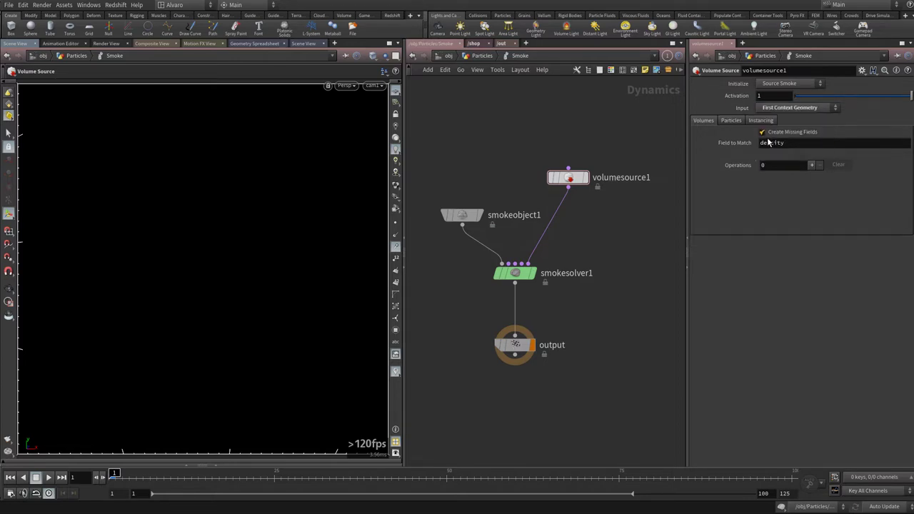
key(u)
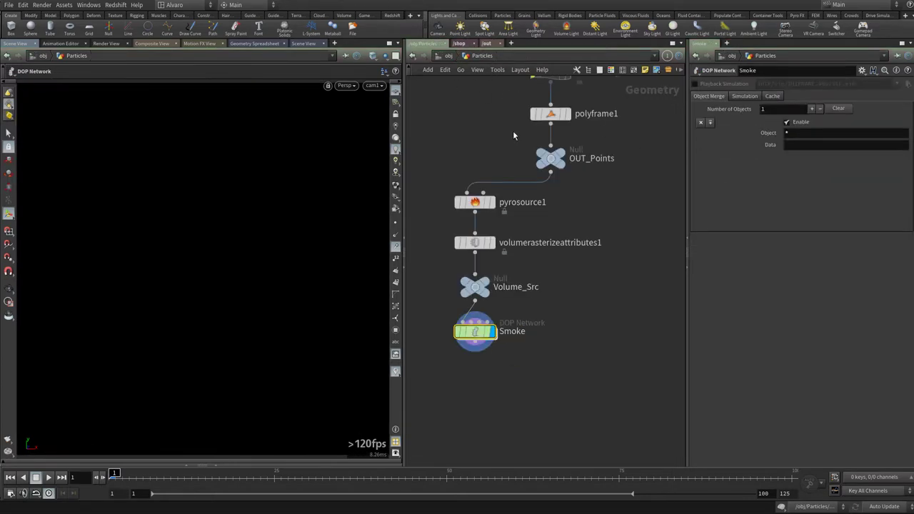
double_click(476, 335)
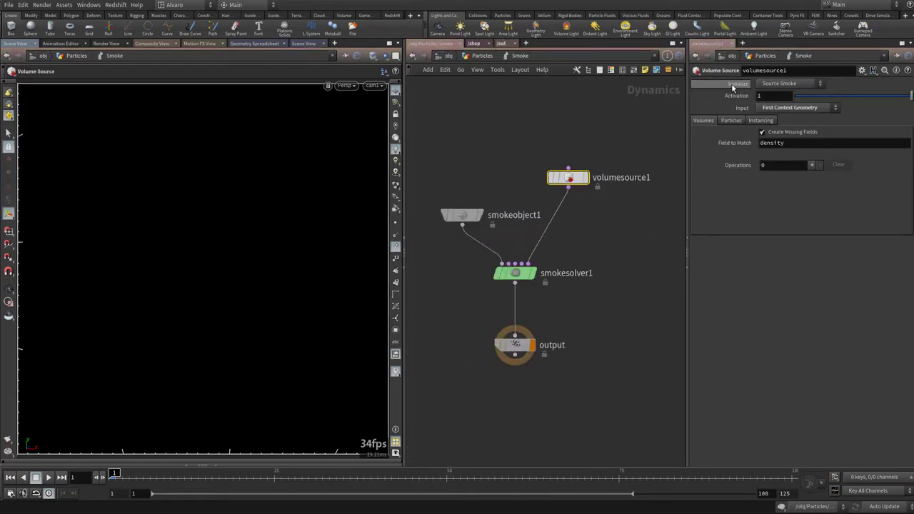
Initialize the Volume Source with the Source Smoke preset
click(783, 85)
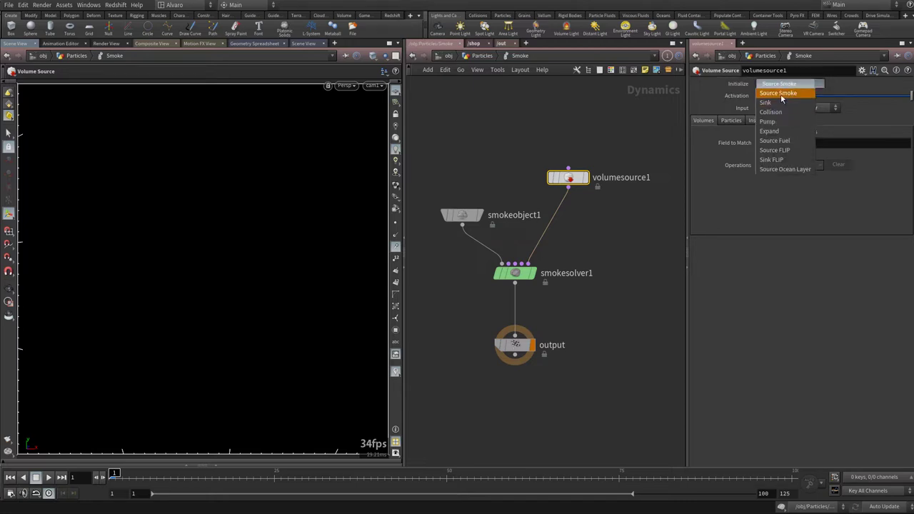
click(774, 135)
click(784, 84)
click(779, 92)
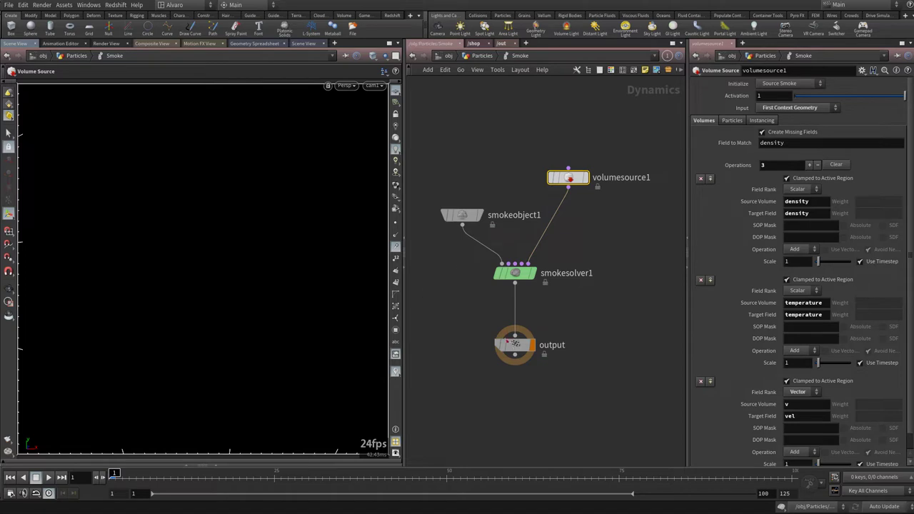
Play the smoke simulation to check it, and return to the first frame
click(607, 343)
key(Up)
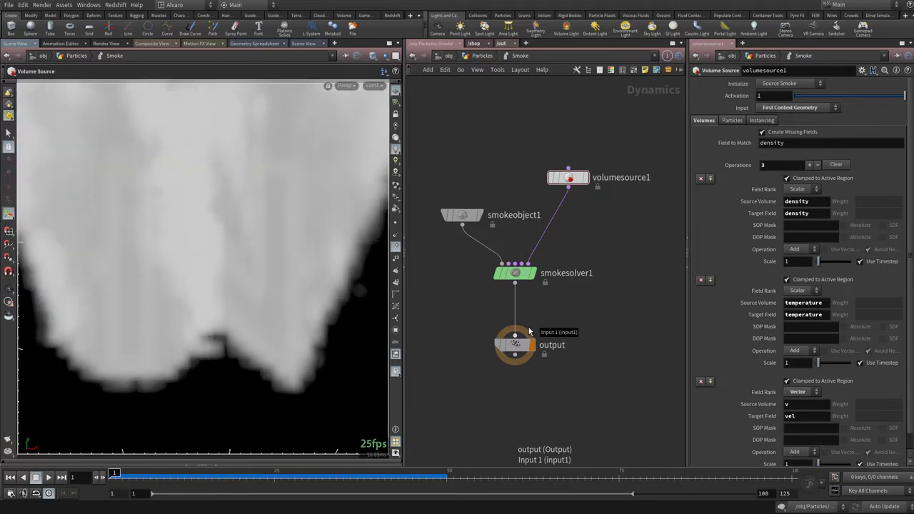
key(ctrl+Up)
Copy the Smoke Object's Division Size and paste it as a relative reference into the Volume Rasterize Attributes node's Voxel Size
drag(547, 286, 479, 200)
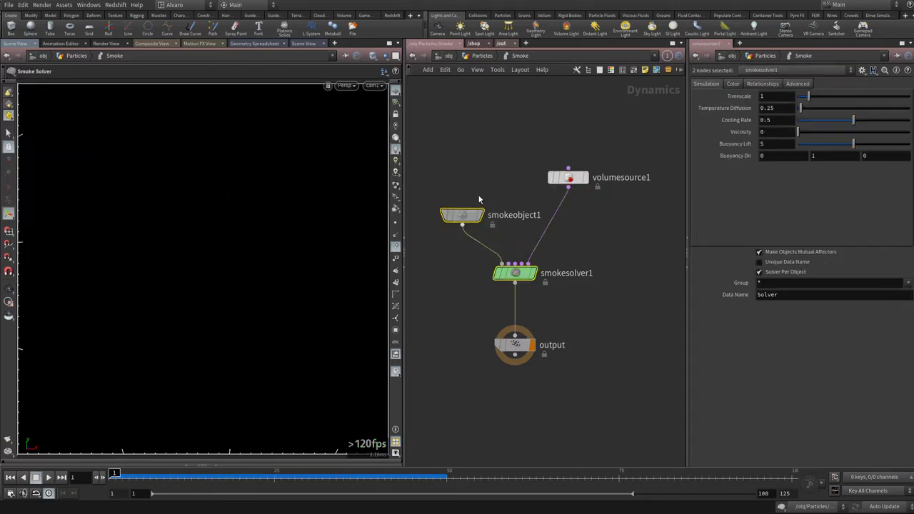
click(454, 219)
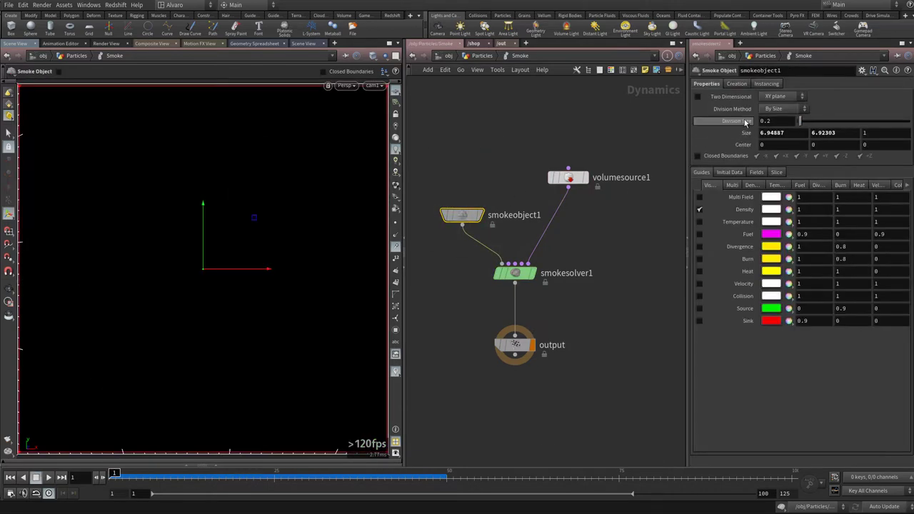
right_click(722, 145)
click(767, 182)
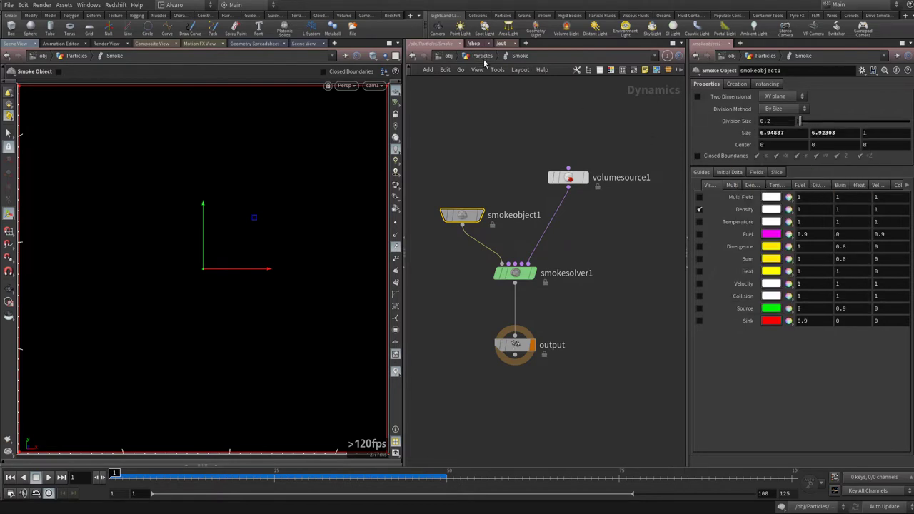
click(483, 56)
click(475, 243)
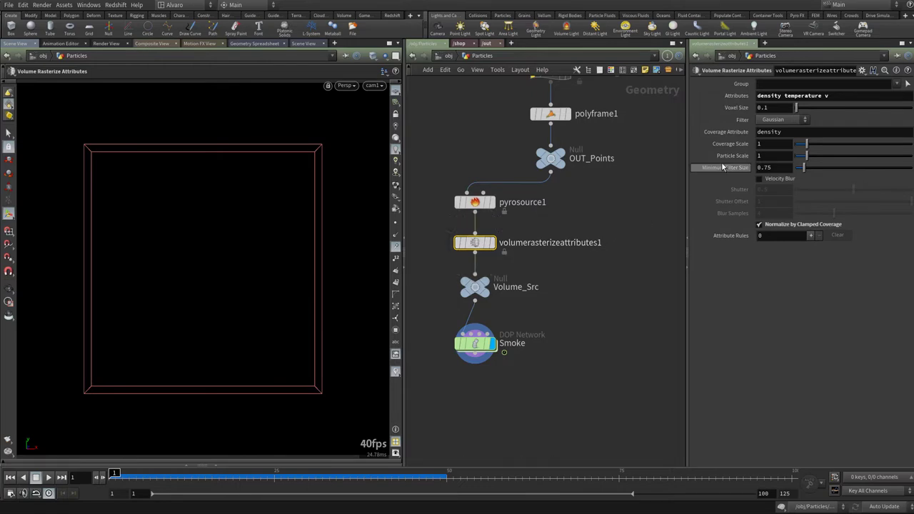
right_click(735, 115)
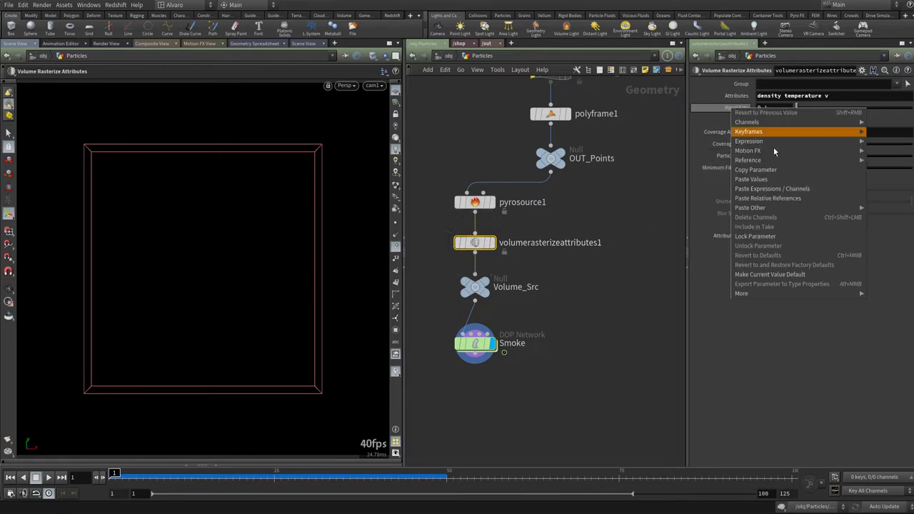
click(772, 198)
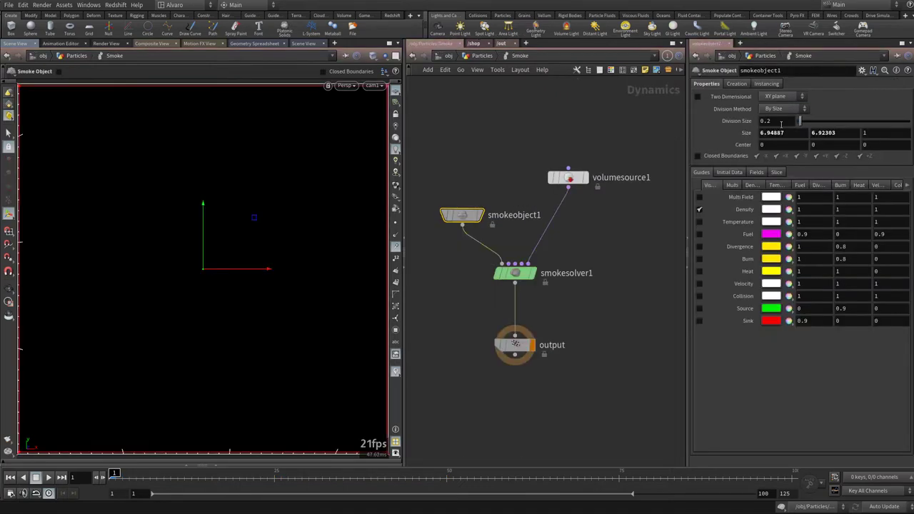
Set the Smoke Object's Division Size to 0.05, play the simulation, and return to the first frame
click(781, 122)
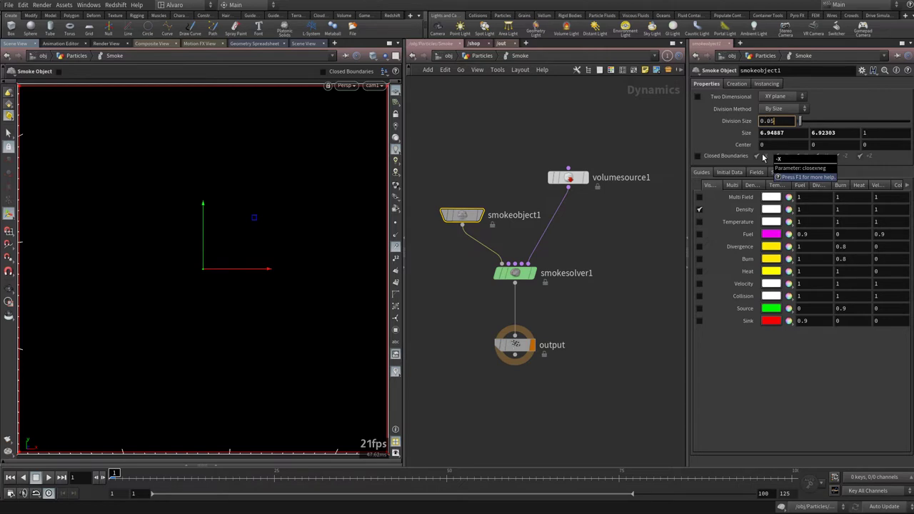
key(Return)
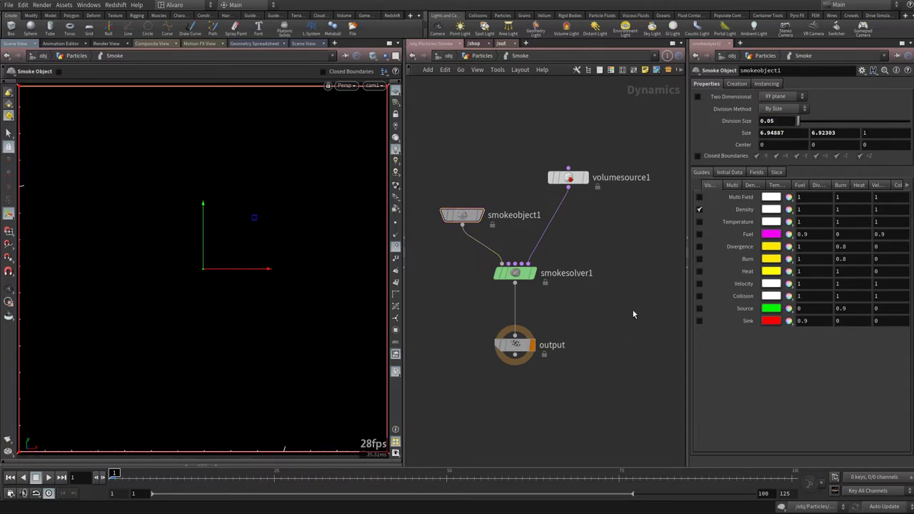
key(Up)
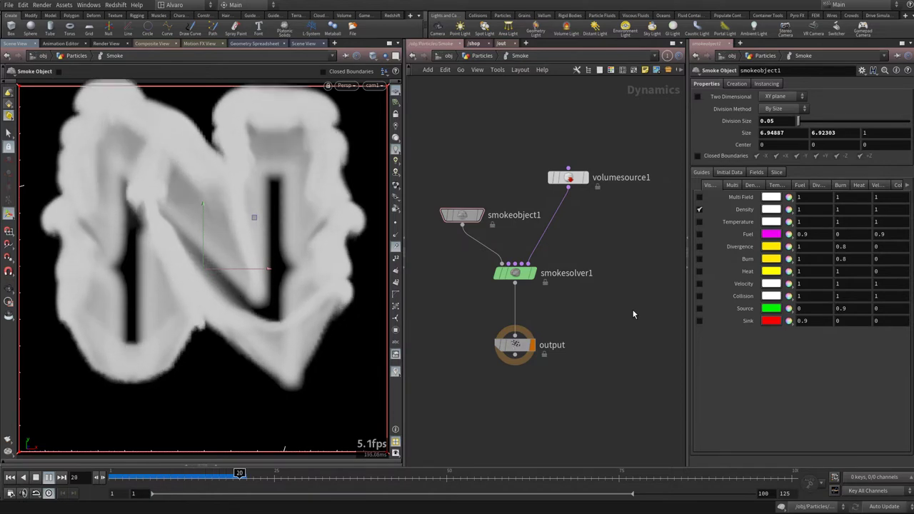
key(ctrl+Up)
Set the Volume Source's temperature operation Scale to 0, play the smoke simulation, and return to the first frame
click(569, 177)
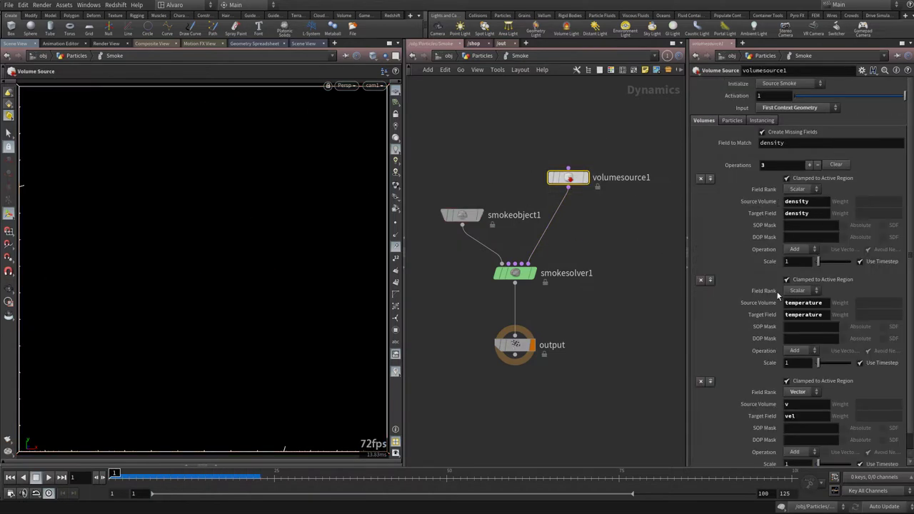
click(802, 364)
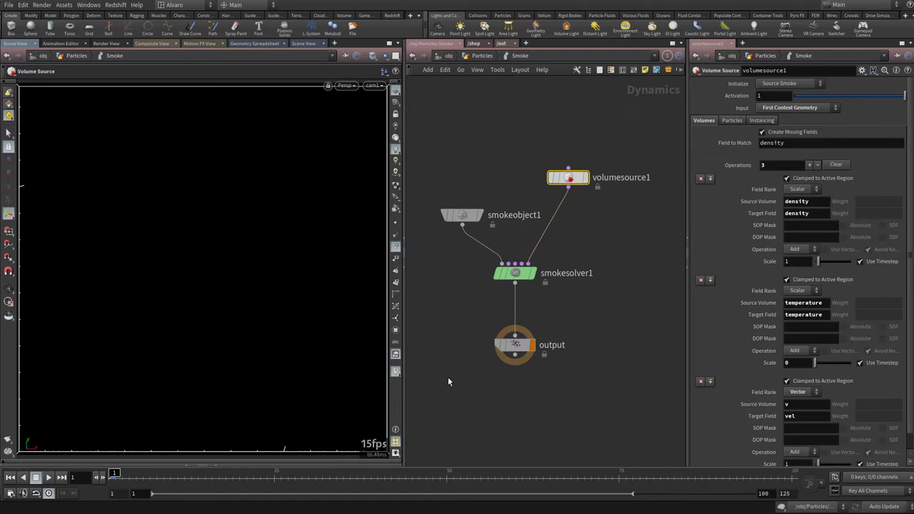
click(486, 367)
key(Up)
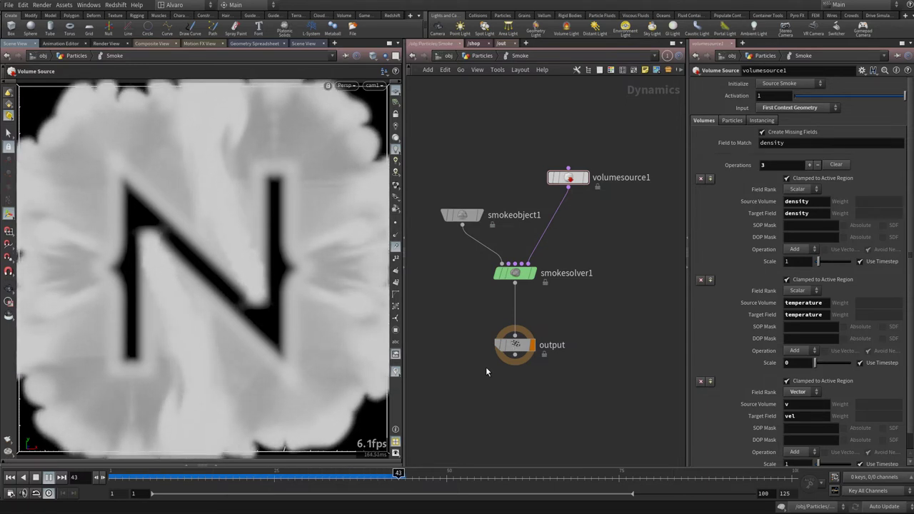
key(ctrl+Up)
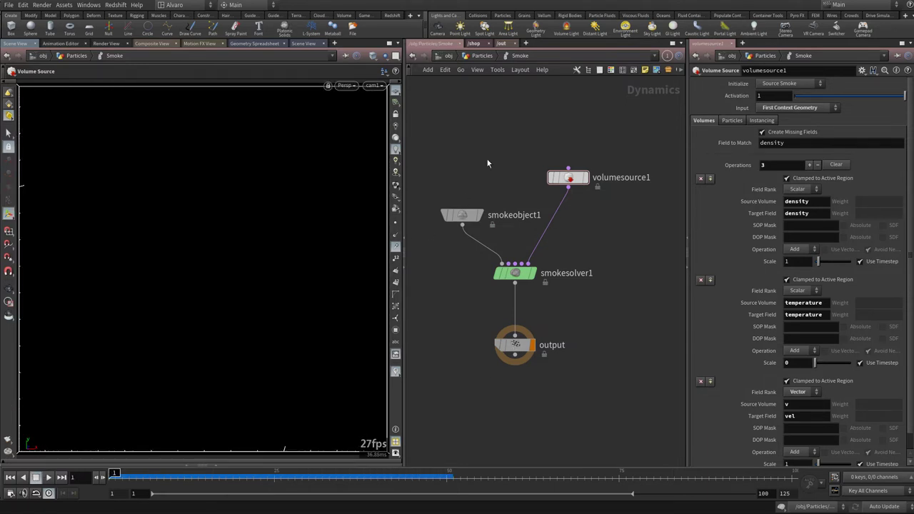
Make the Smoke Object two-dimensional in the XY plane and play the simulation through to around frame 55
drag(490, 164, 440, 242)
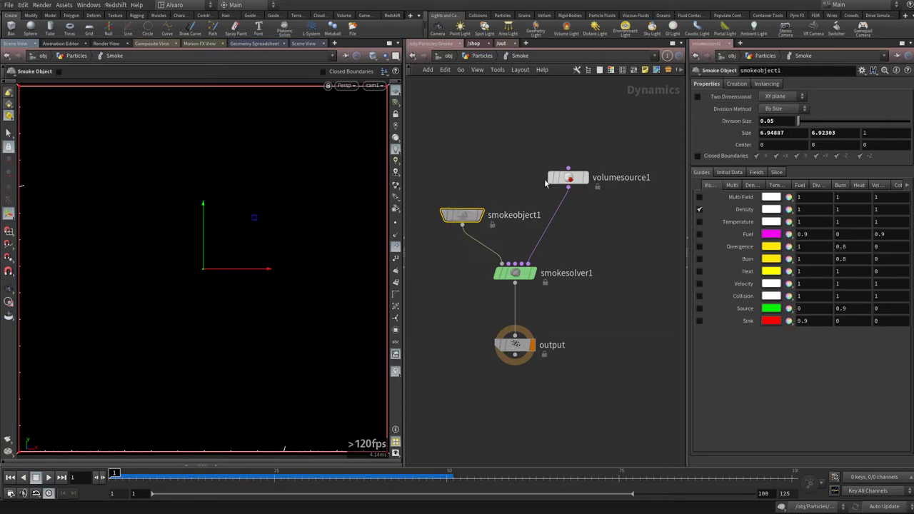
click(697, 97)
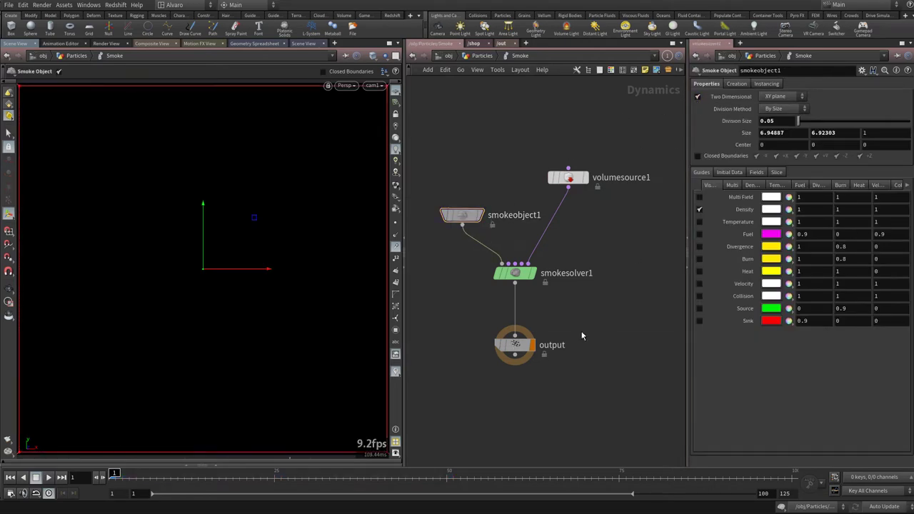
key(Up)
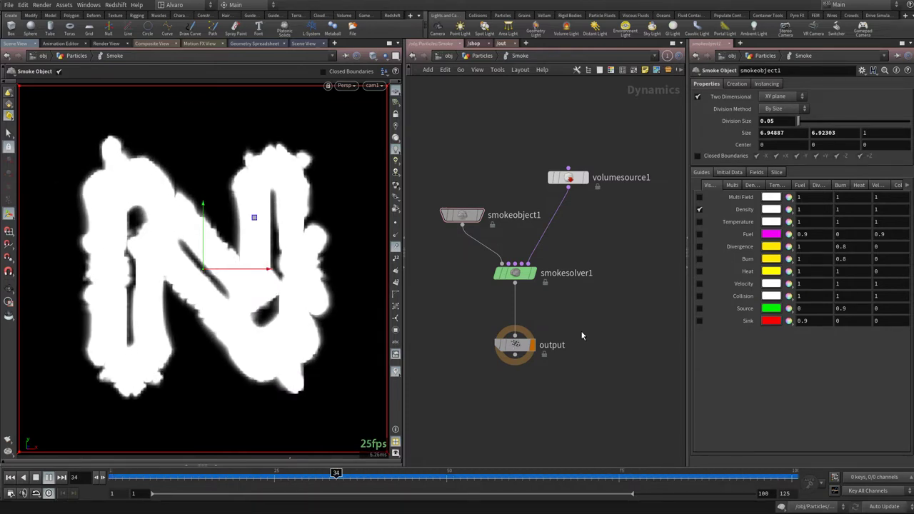
key(Up)
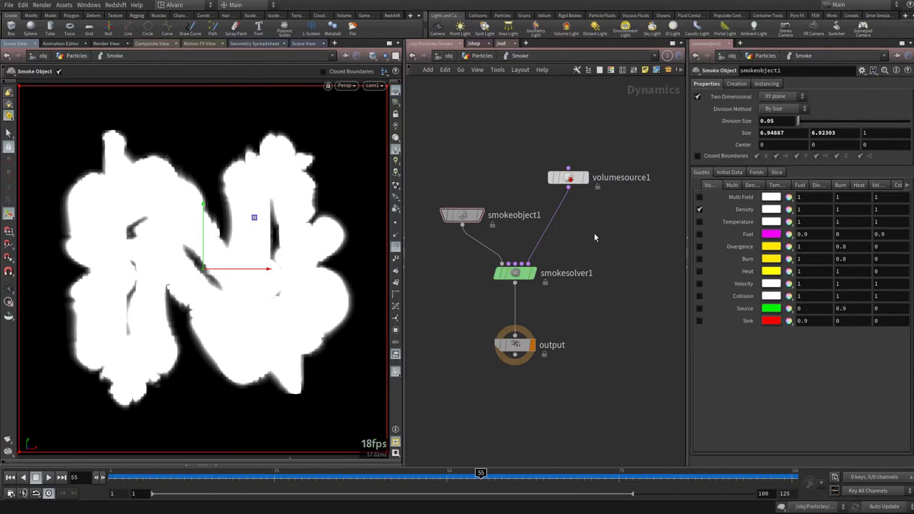
Lower the Smoke Density of the Smoke Object's density guide to 0.004
click(514, 273)
click(462, 215)
click(699, 209)
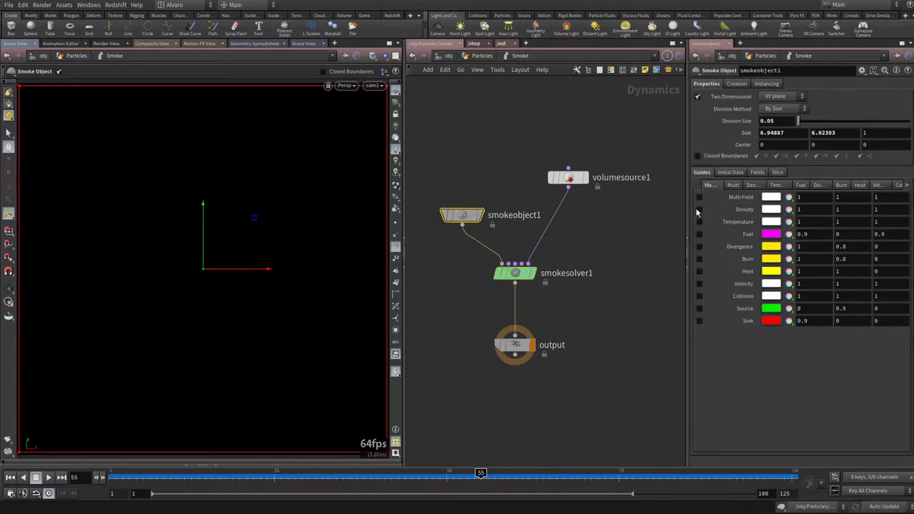
click(699, 210)
click(752, 186)
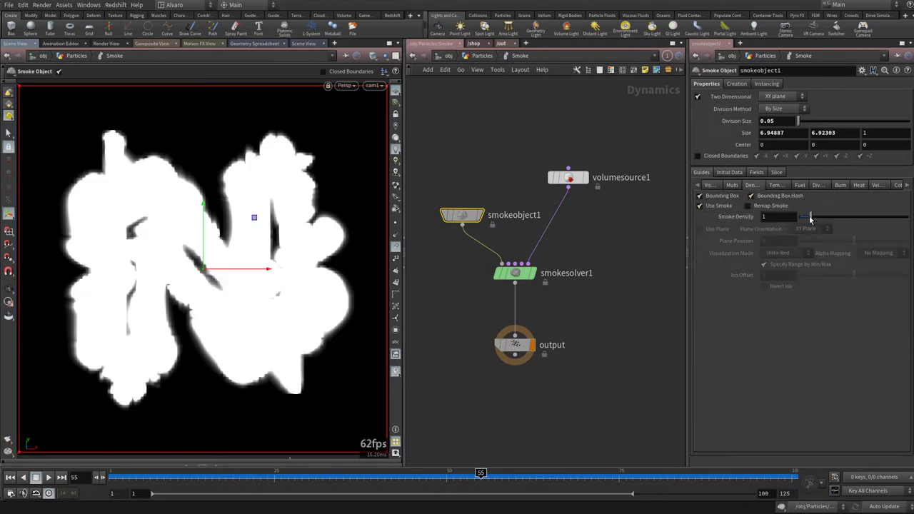
drag(810, 219, 774, 220)
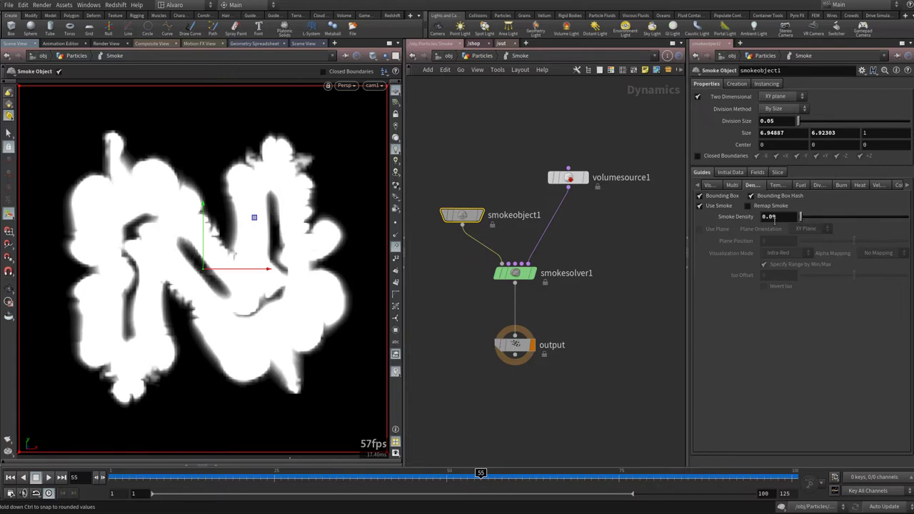
middle_drag(774, 218, 421, 262)
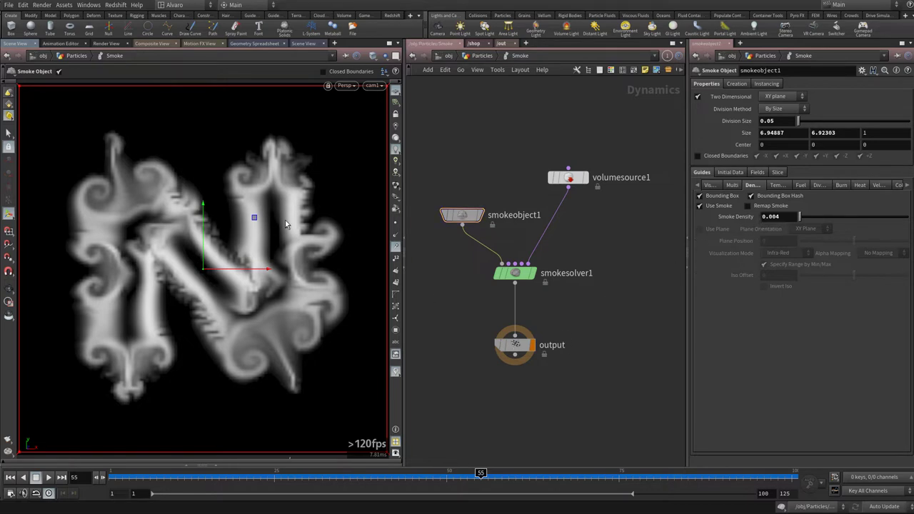
Replay the two-dimensional smoke from the first frame to examine how the swirls develop around the N
key(ctrl+Up)
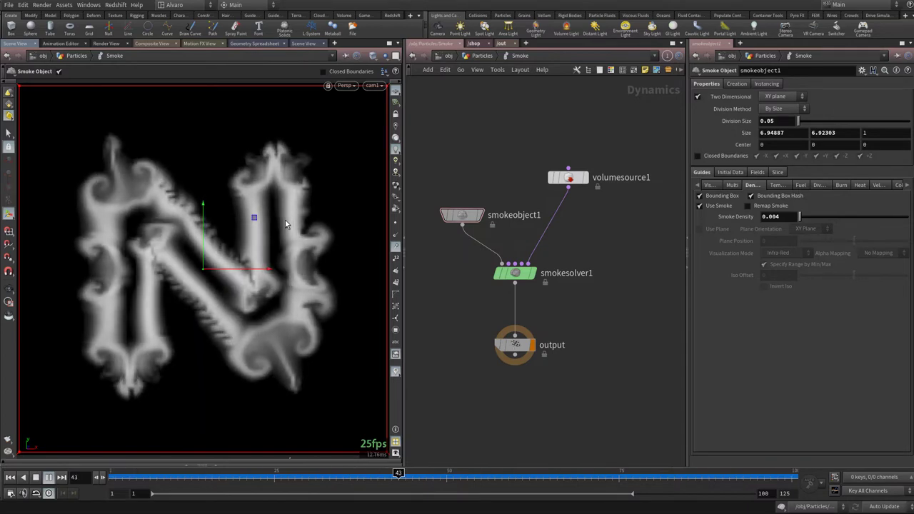
key(ctrl+Down)
key(Escape)
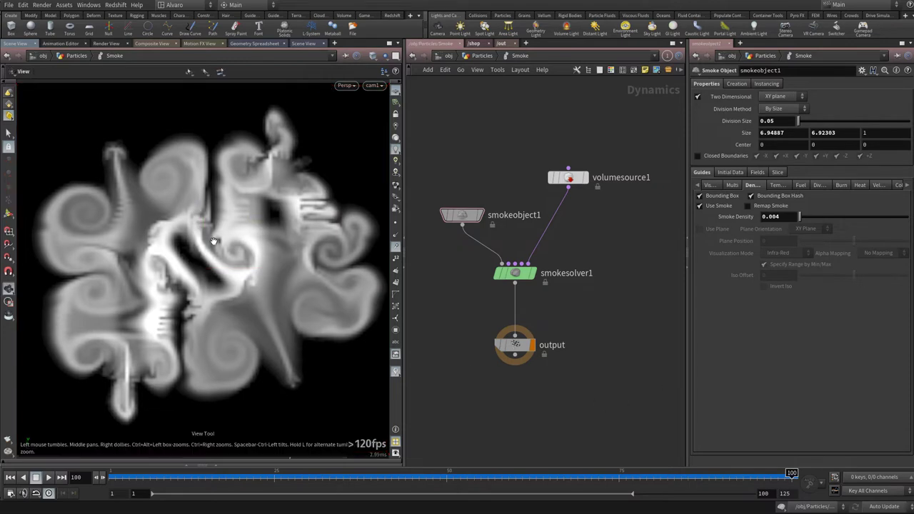
key(ctrl+Up)
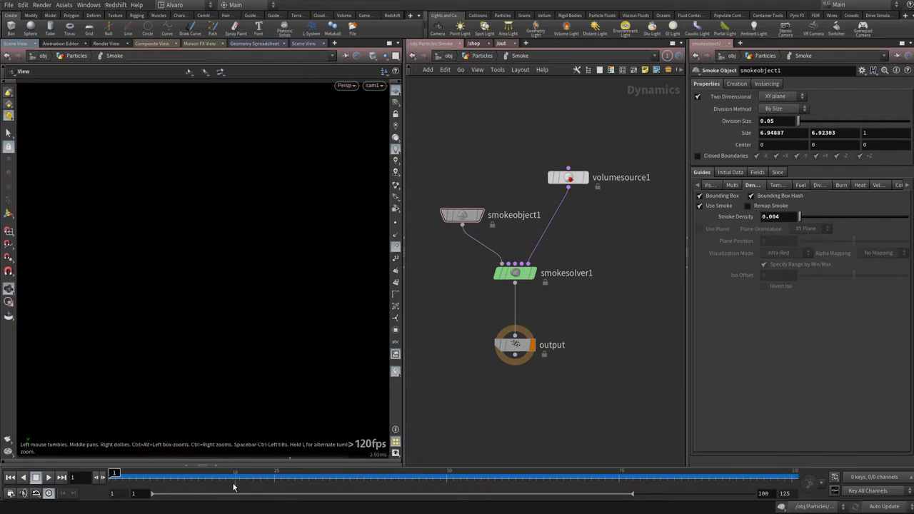
key(Up)
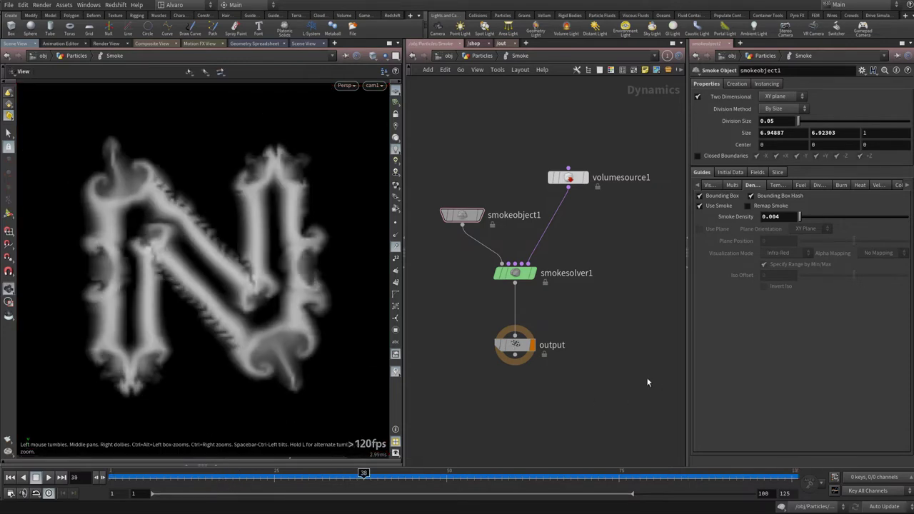
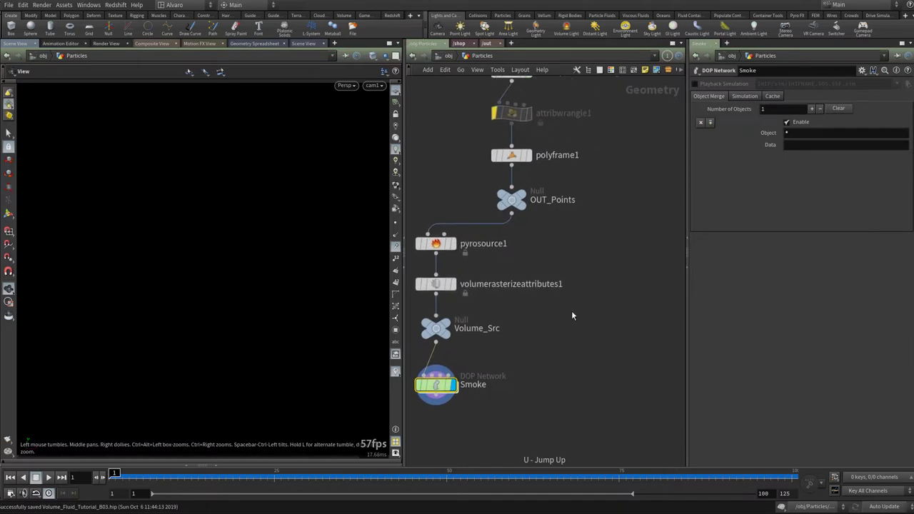
Move the Pyro Source branch aside in the Particles network and add a PolyFill node connected to OUT_Points
drag(490, 429, 422, 260)
click(577, 222)
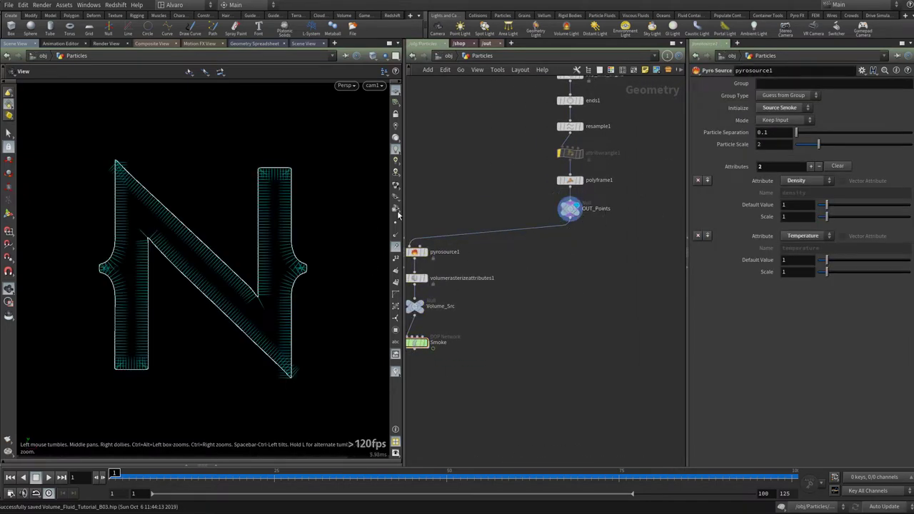
click(570, 222)
key(Tab)
text(pol)
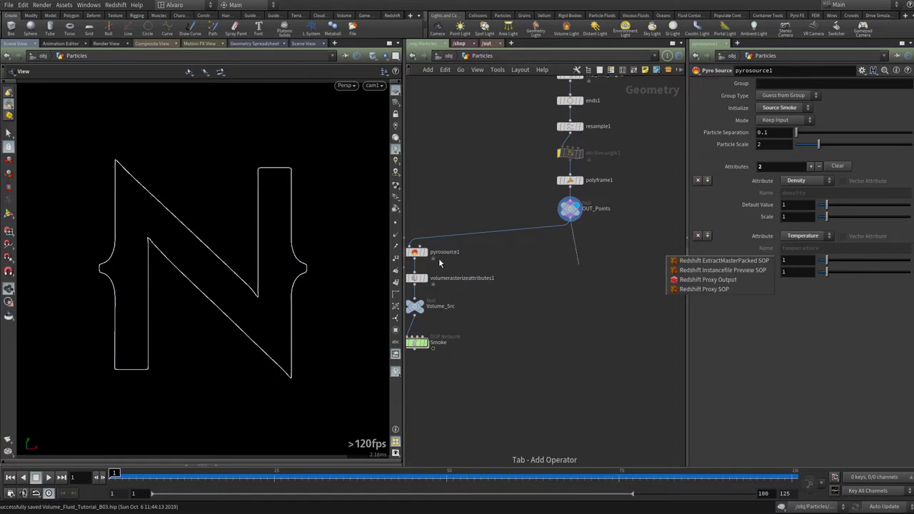
text(yfill)
key(Return)
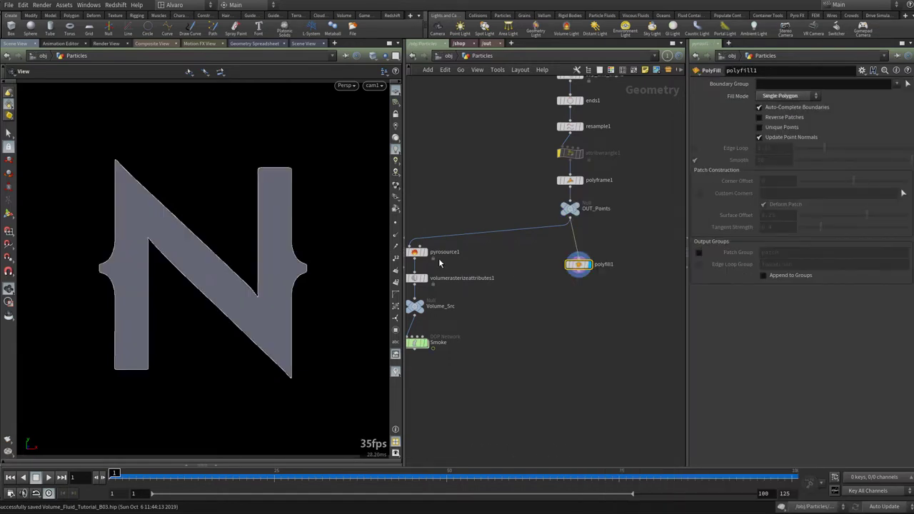
Append a PolyExtrude node to the PolyFill and extrude the N by a Distance of 0.524
key(Tab)
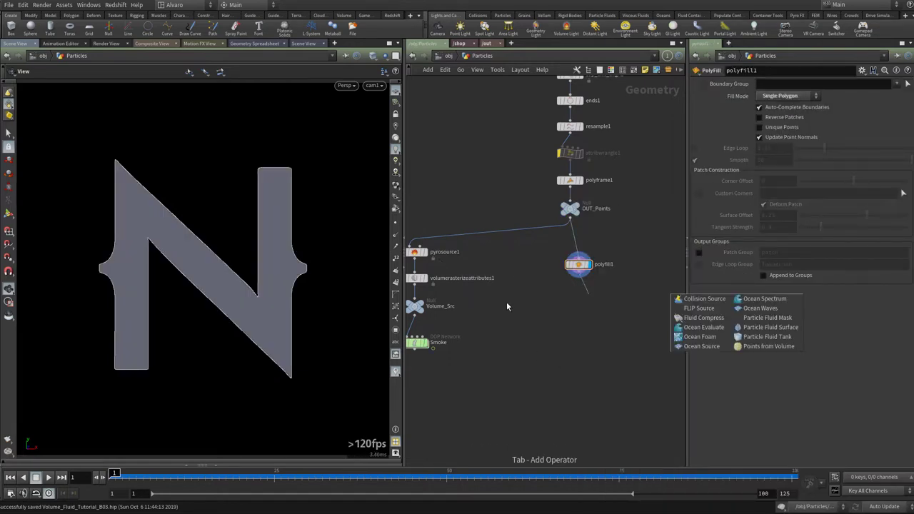
text(polyextrude)
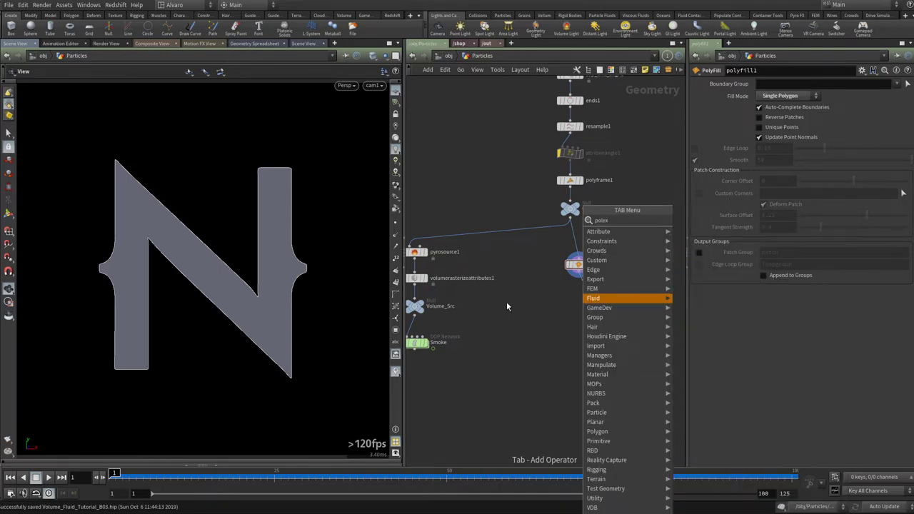
key(Return)
drag(192, 141, 257, 214)
middle_drag(765, 132, 829, 132)
drag(385, 243, 238, 203)
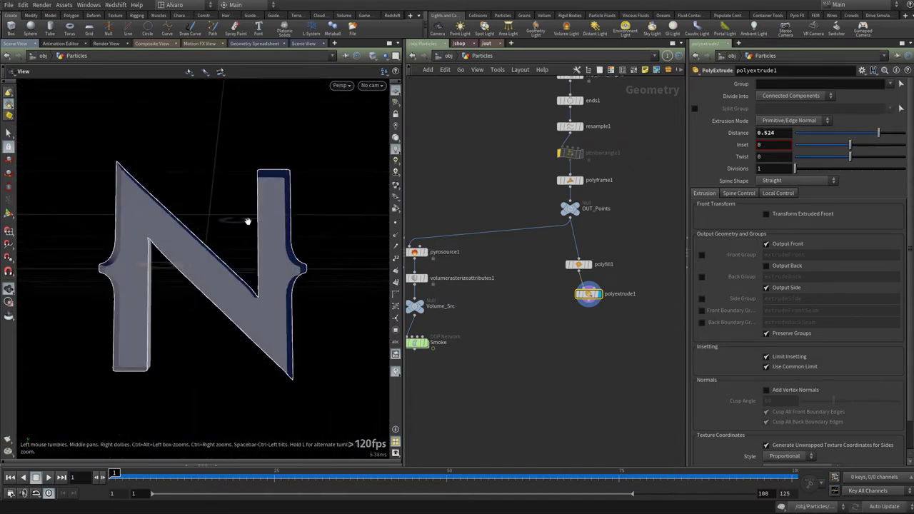
Inspect the extruded N's thickness in the Right view and adjust the PolyExtrude Distance to 0.489
key(space+4)
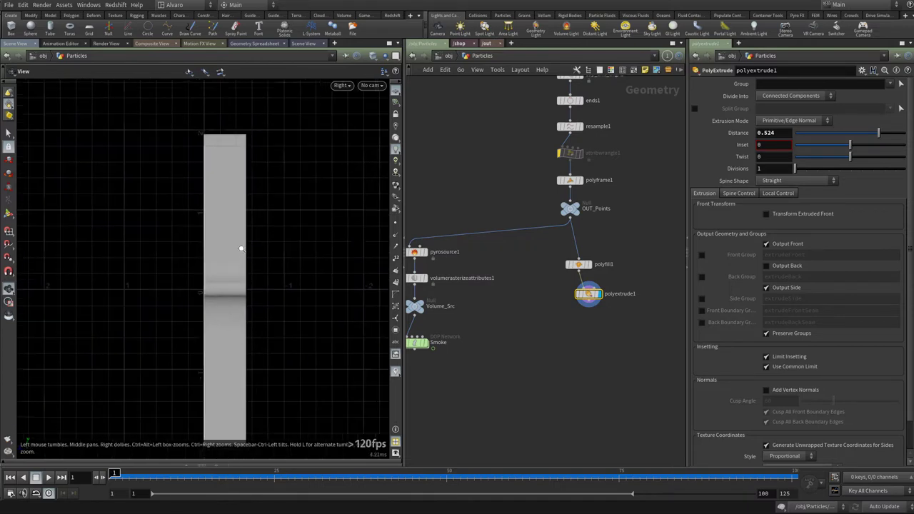
drag(261, 202, 225, 190)
scroll(217, 125, up, 2)
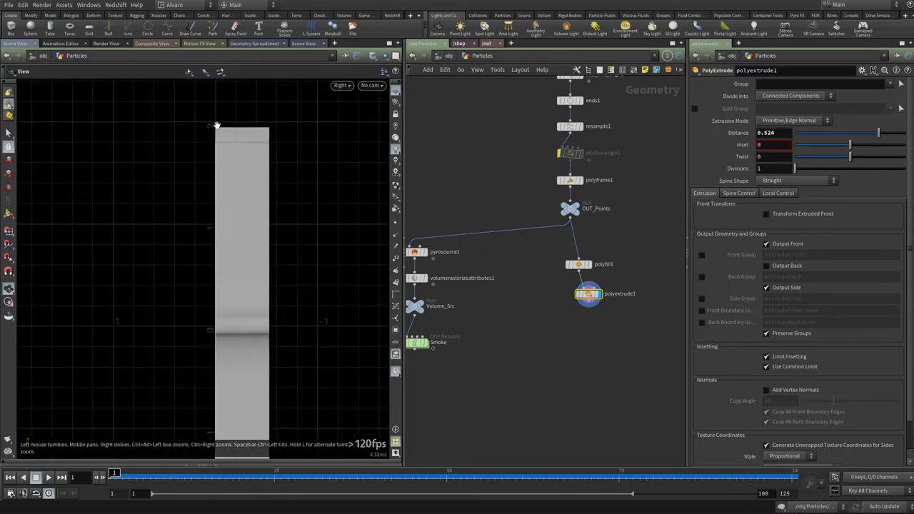
middle_drag(216, 125, 215, 184)
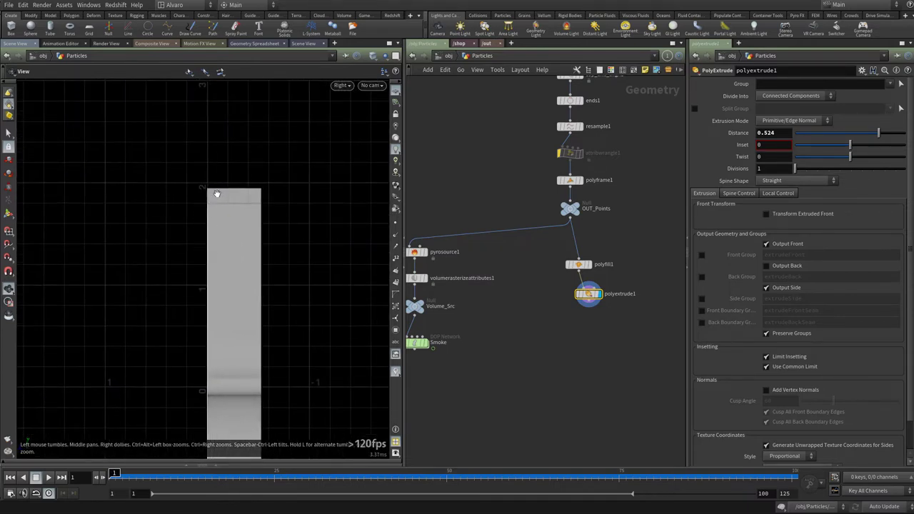
drag(216, 193, 189, 171)
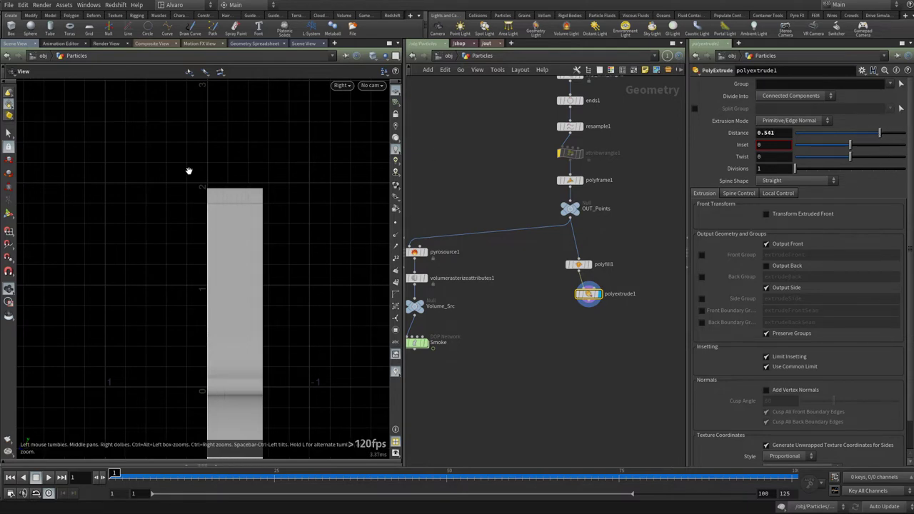
drag(880, 134, 876, 133)
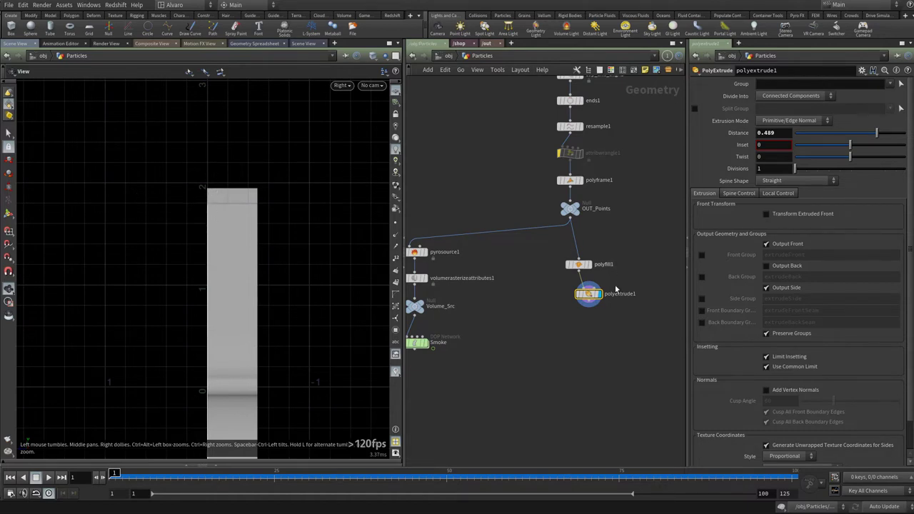
Append a GameDev Axis Align node after the PolyExtrude
key(Tab)
click(568, 190)
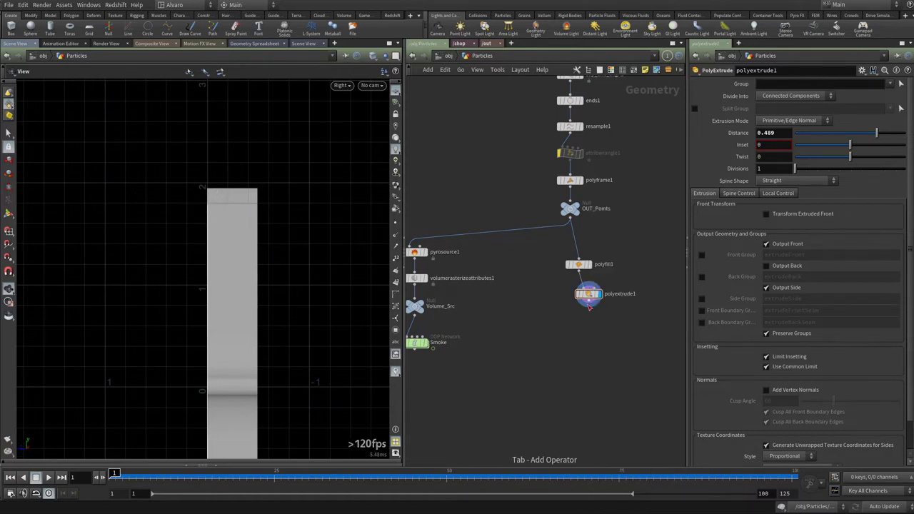
key(Tab)
text(axis)
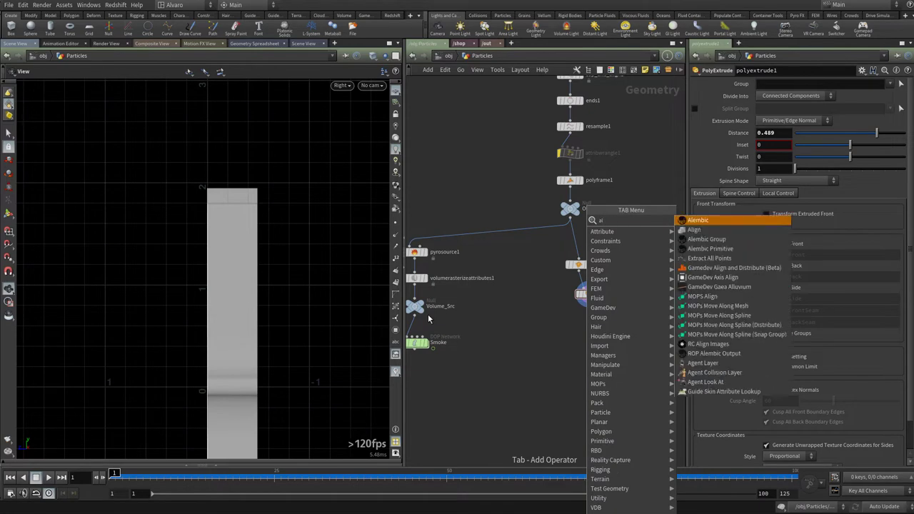
key(Down)
key(Return)
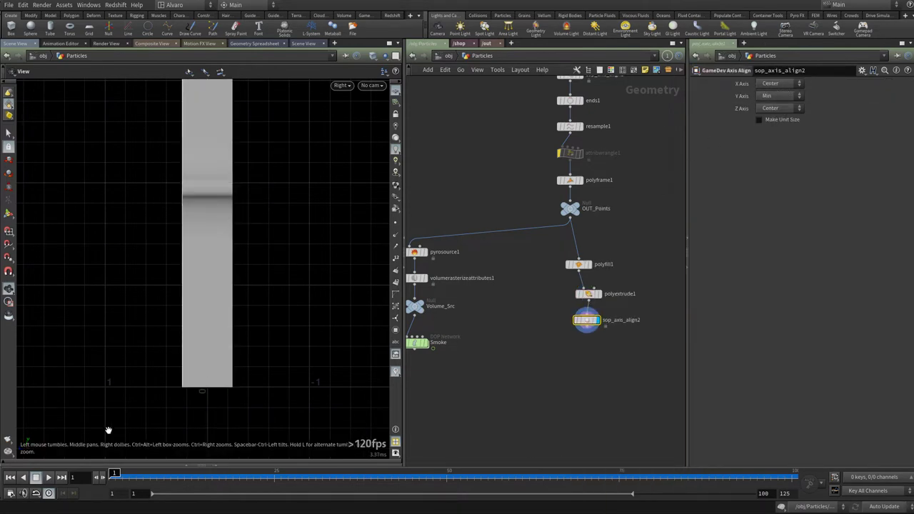
key(s)
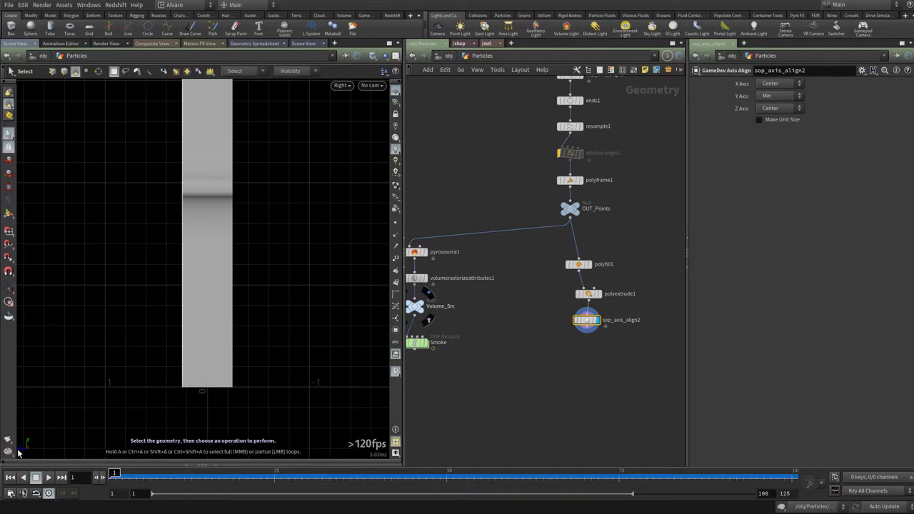
Set the Axis Align node's X Axis and Y Axis to No Change so only Z is centered
click(766, 87)
click(770, 98)
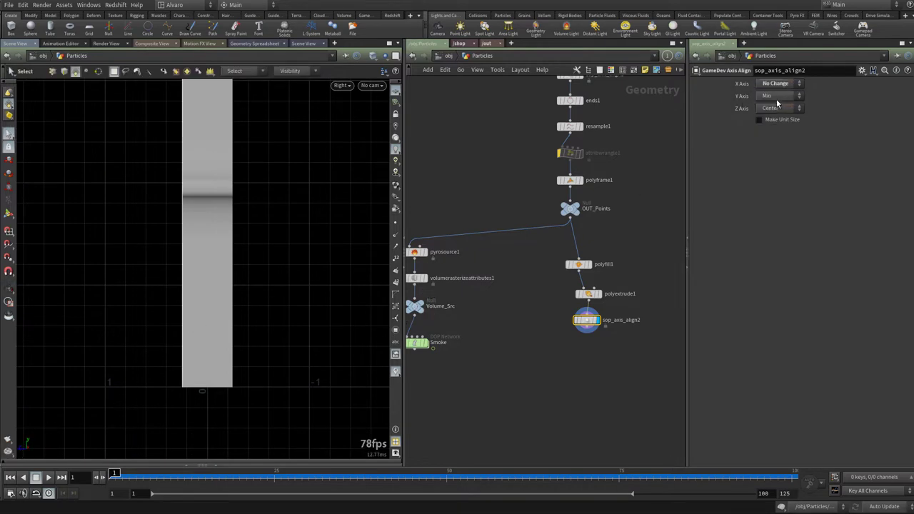
click(770, 96)
click(777, 108)
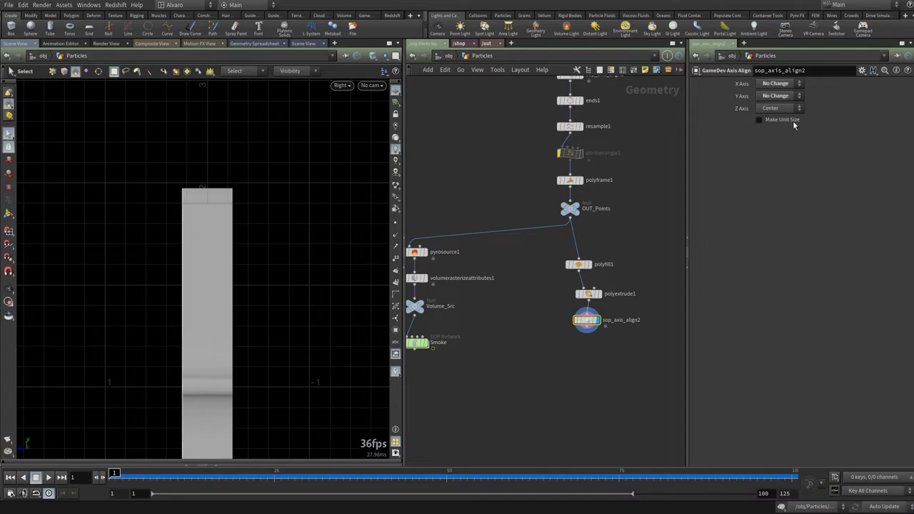
Set the PolyExtrude Distance to 0.602 and enable Output Back to close the N's rear face
click(589, 293)
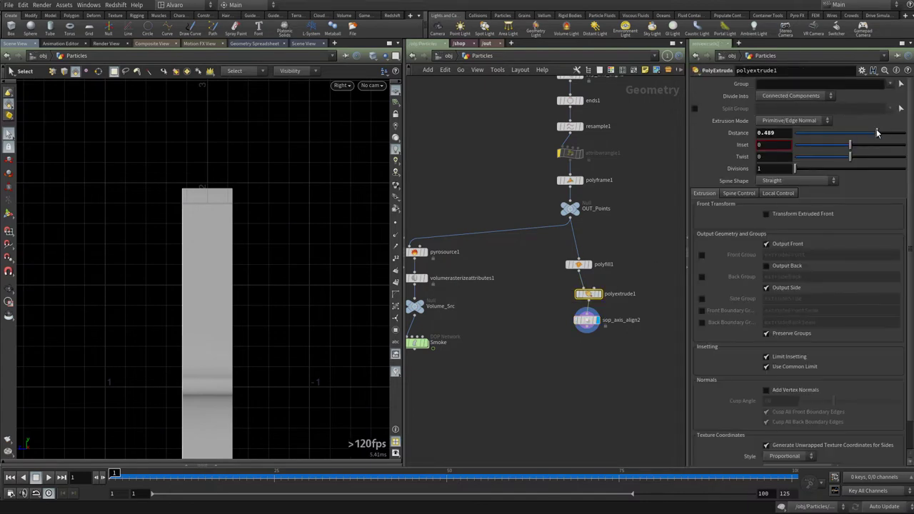
mouse_move(878, 133)
mouse_down()
mouse_move(861, 131)
mouse_move(883, 132)
mouse_up()
click(372, 85)
click(364, 169)
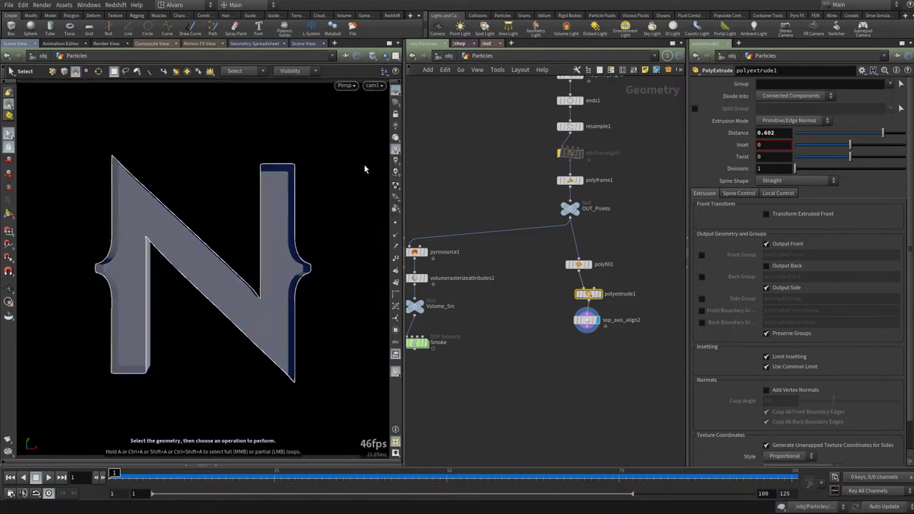
click(785, 270)
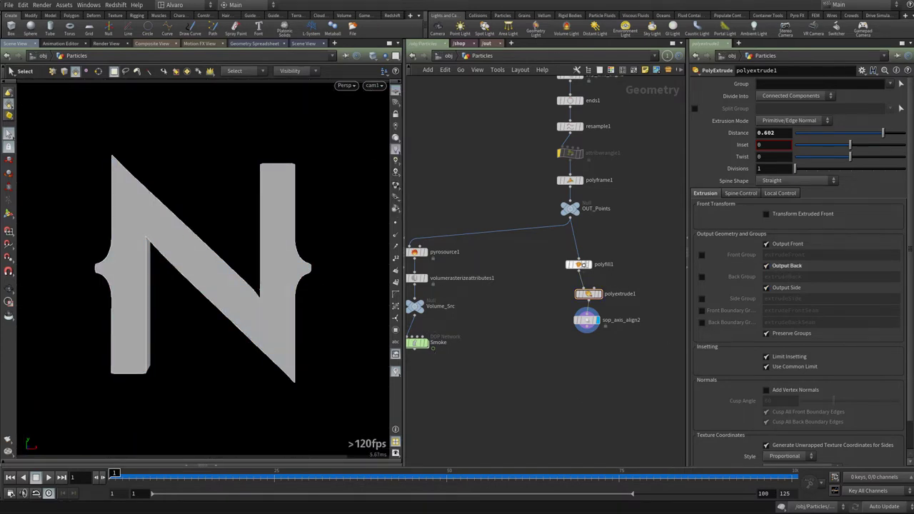
Set the PolyExtrude Distance to 1 and check the thicker N through cam1
drag(312, 300, 189, 246)
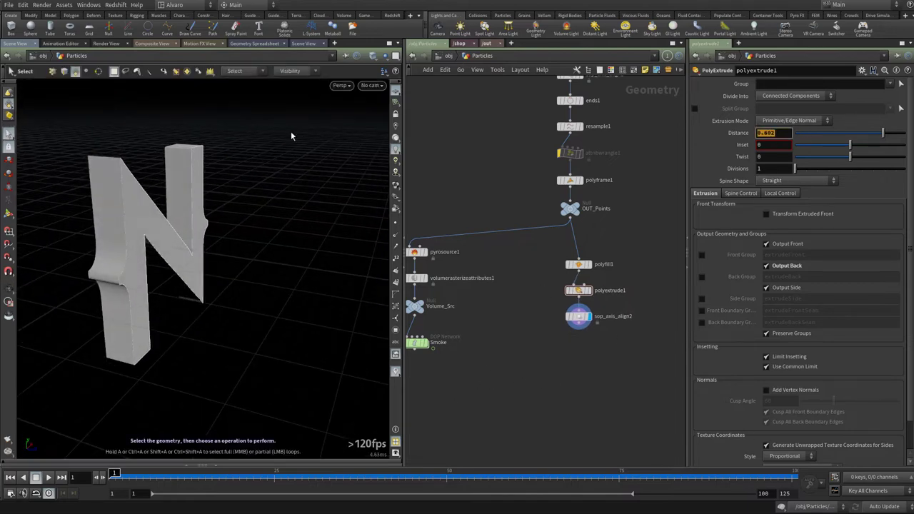
text(1)
key(Return)
drag(292, 139, 535, 333)
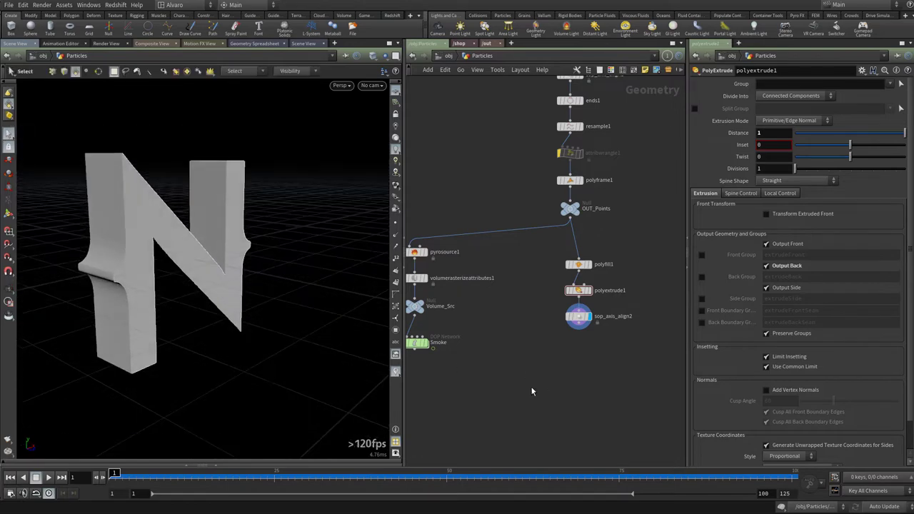
middle_drag(409, 368, 469, 362)
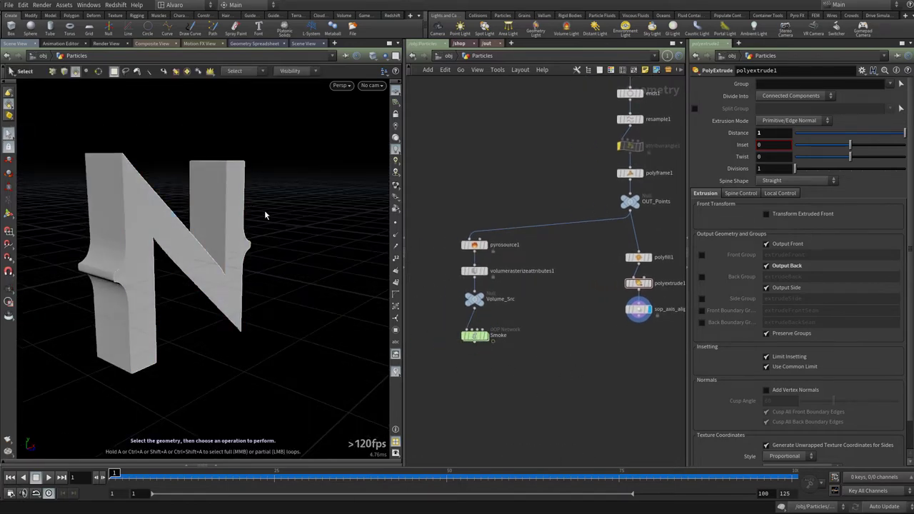
drag(265, 215, 300, 179)
click(371, 85)
click(378, 139)
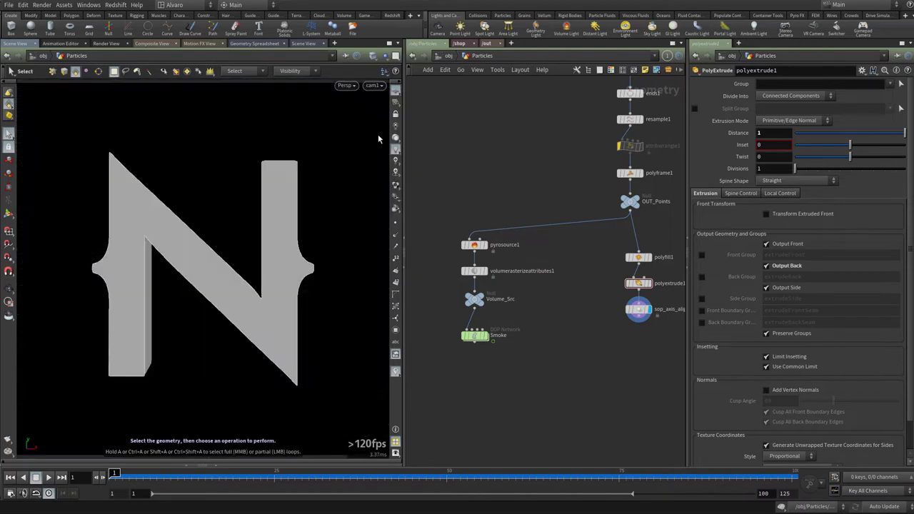
Append a Null after the second Axis Align node and rename it Collision_Source
middle_drag(572, 389, 544, 337)
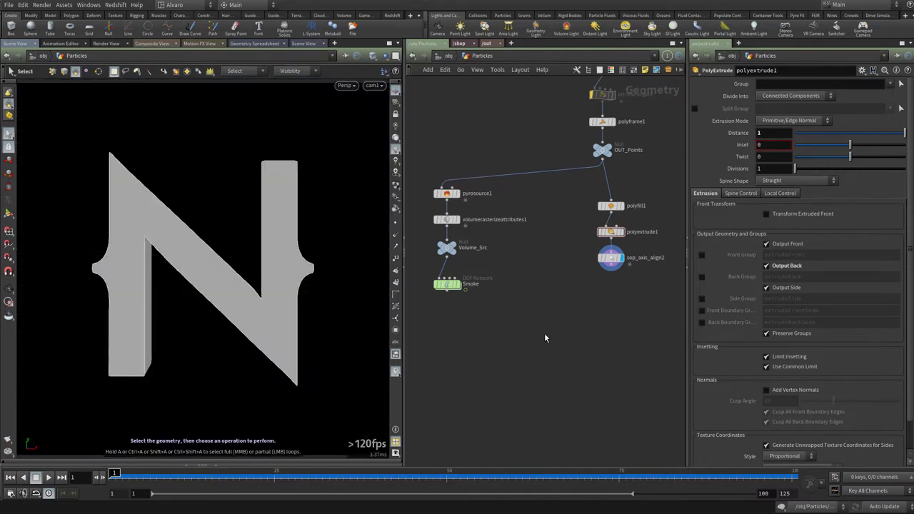
click(612, 270)
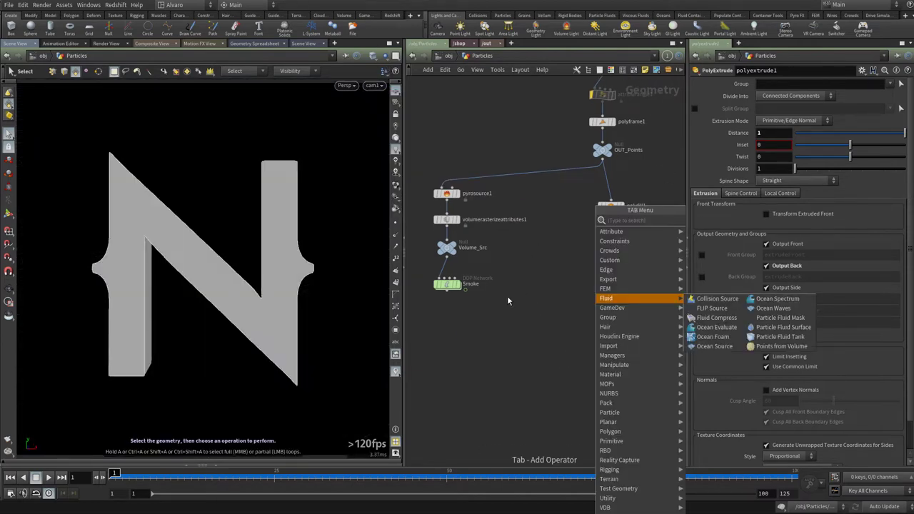
text(null)
key(Return)
scroll(606, 272, up, 3)
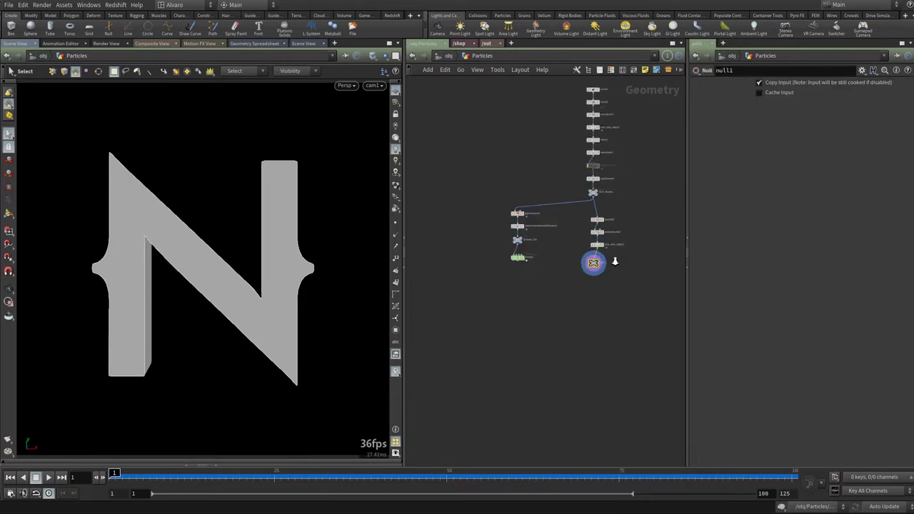
key(F2)
text(Collision_Sourc)
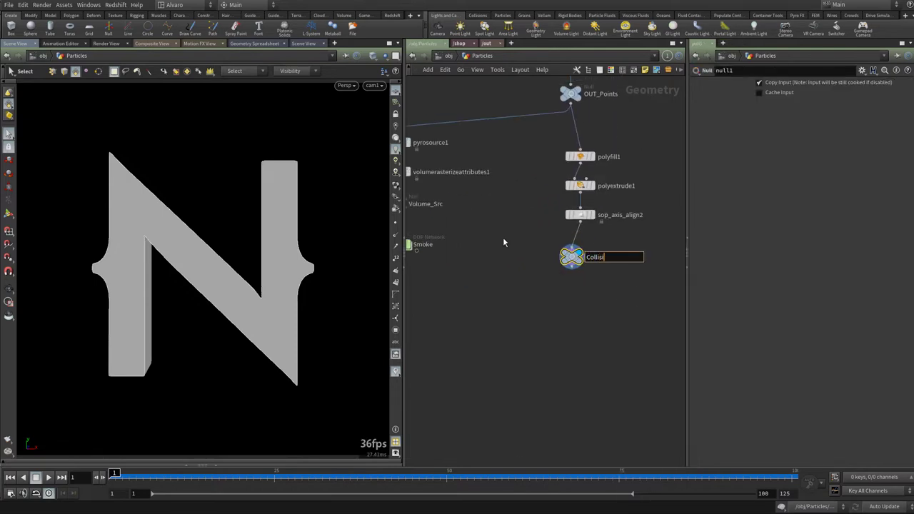
text(e)
key(Return)
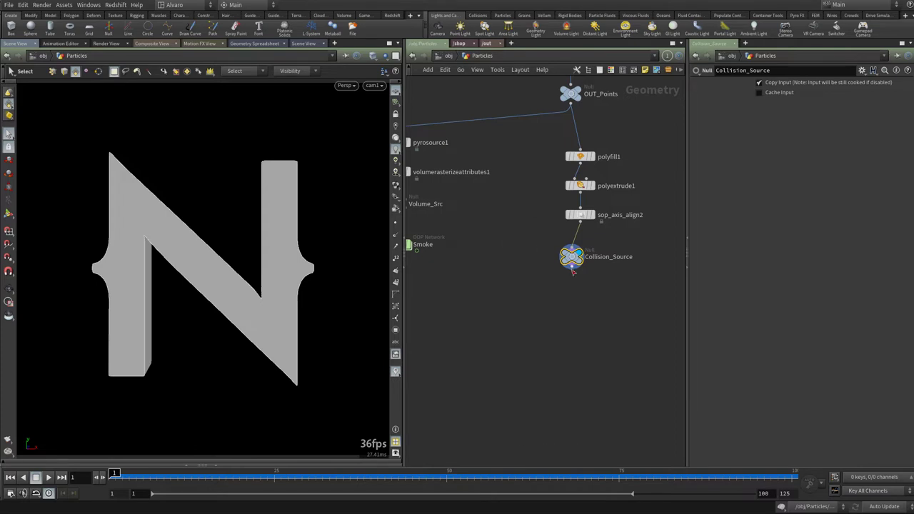
Append a Collision Source node below the Collision_Source null and tidy the node layout
key(Tab)
text(coll)
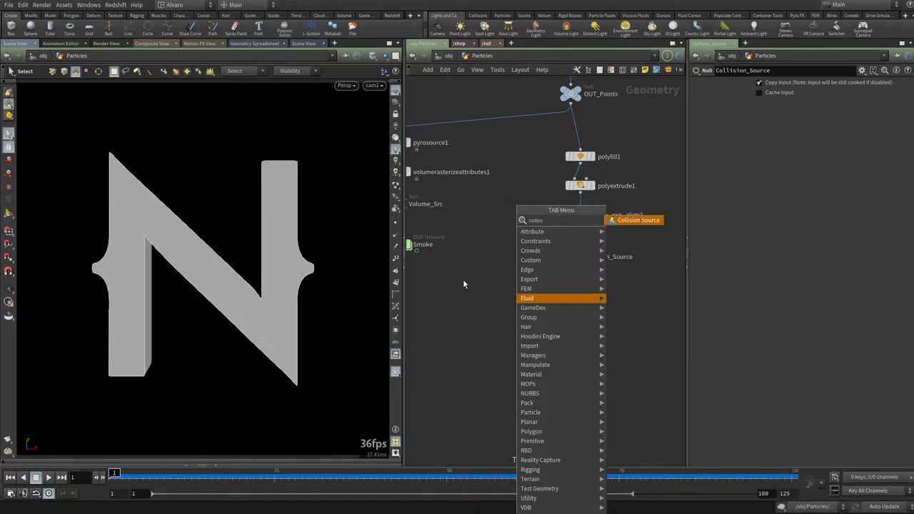
key(Return)
key(l)
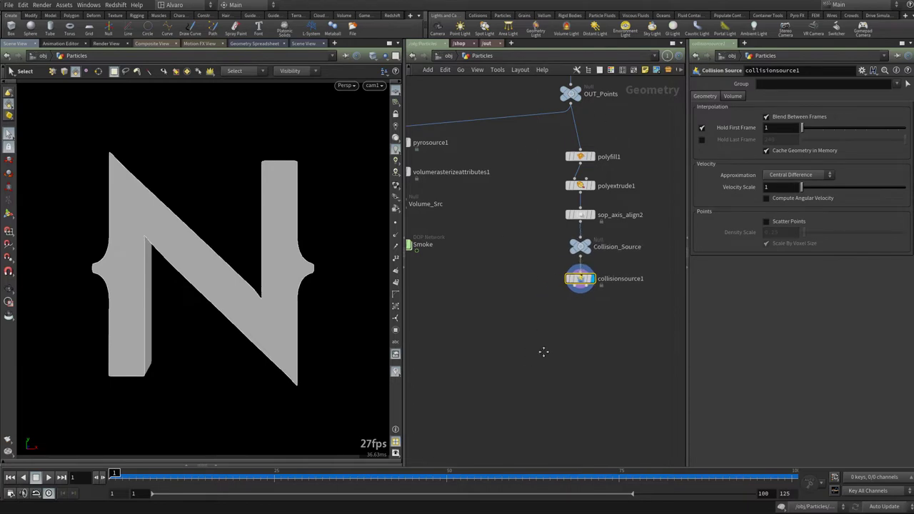
Connect a Null to the first output of the Collision Source node and rename it Surface
key(Tab)
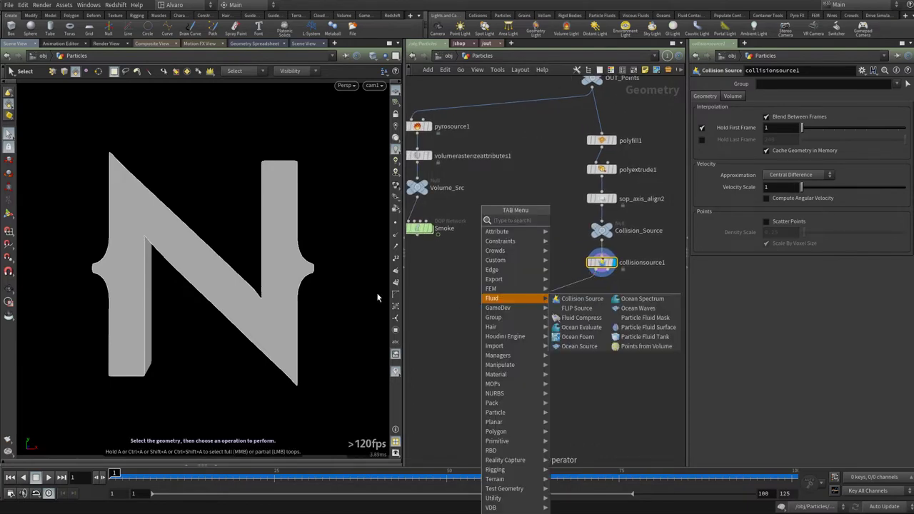
text(null)
key(Return)
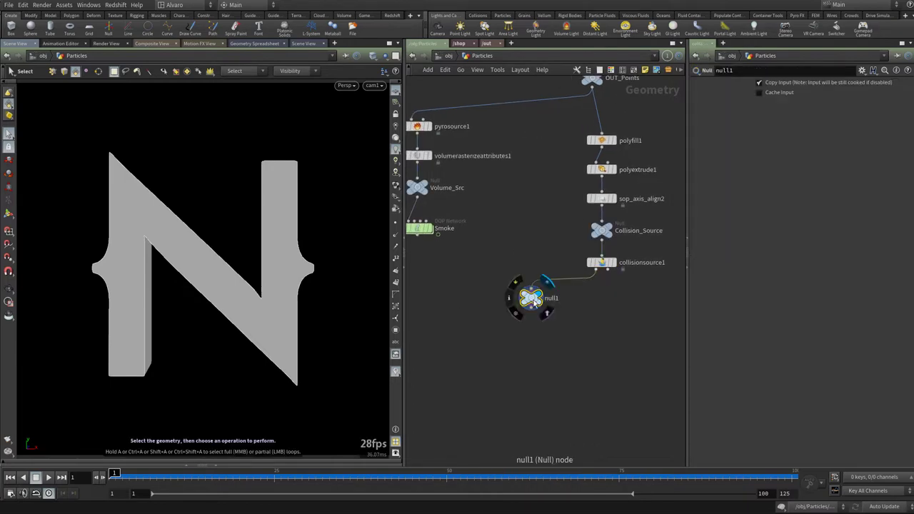
drag(530, 298, 543, 309)
key(F2)
text(S)
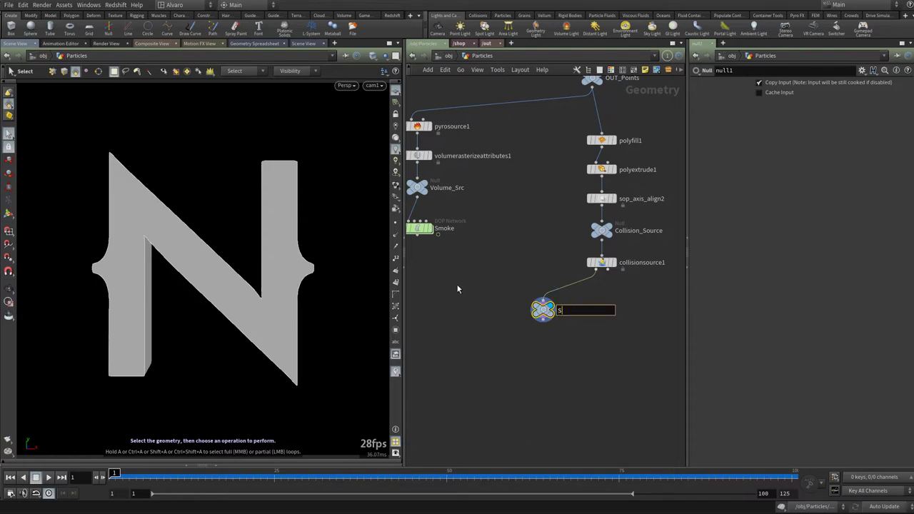
text(urface)
key(Return)
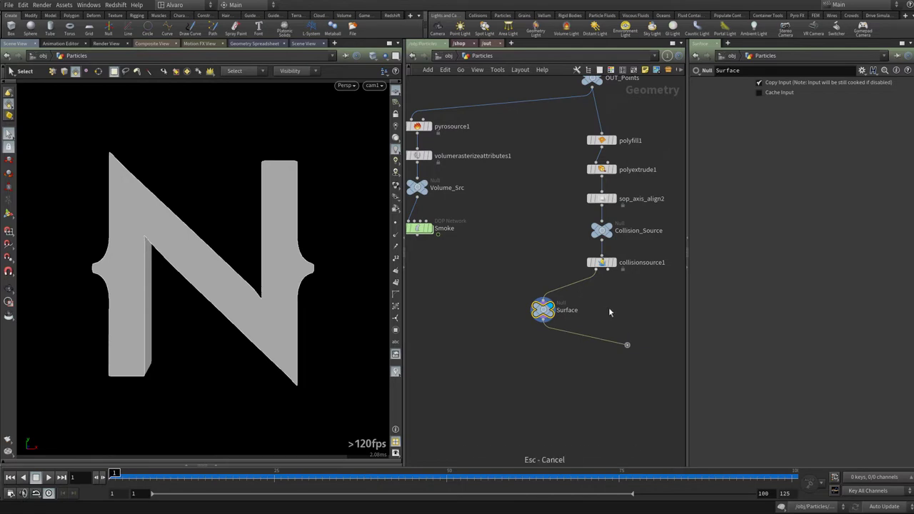
Add a copy of the Surface null on the Collision Source node's second output and rename it VDB
alt+drag(557, 310, 625, 306)
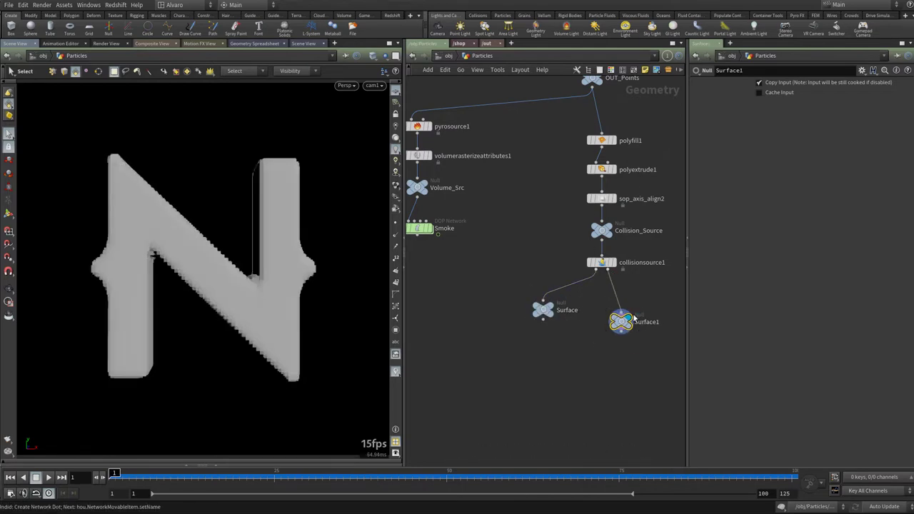
key(F2)
text(V)
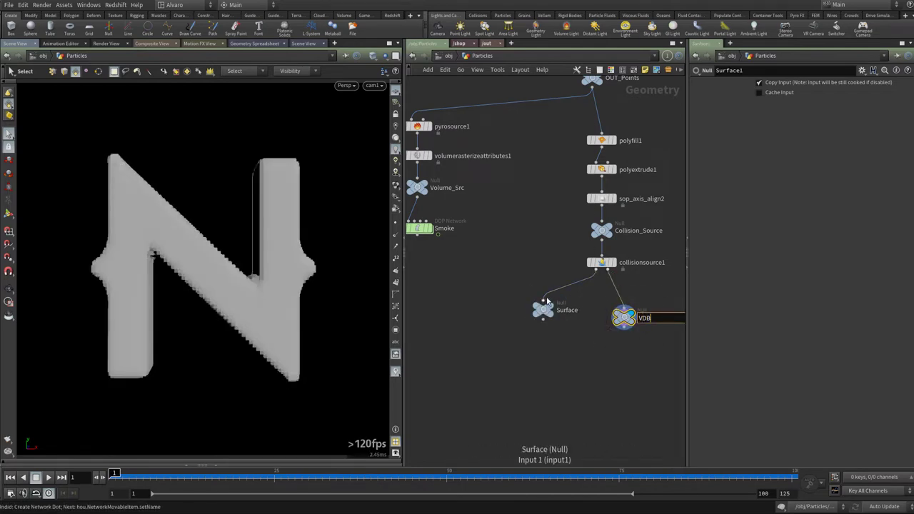
text(DB)
key(Return)
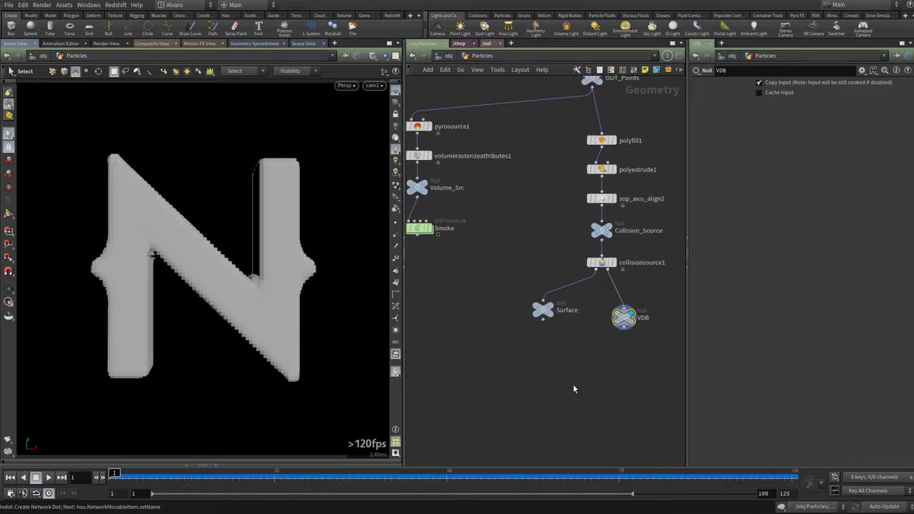
Store the Particles network view as Quickmark 2 and enter the Smoke DOP network
key(ctrl+2)
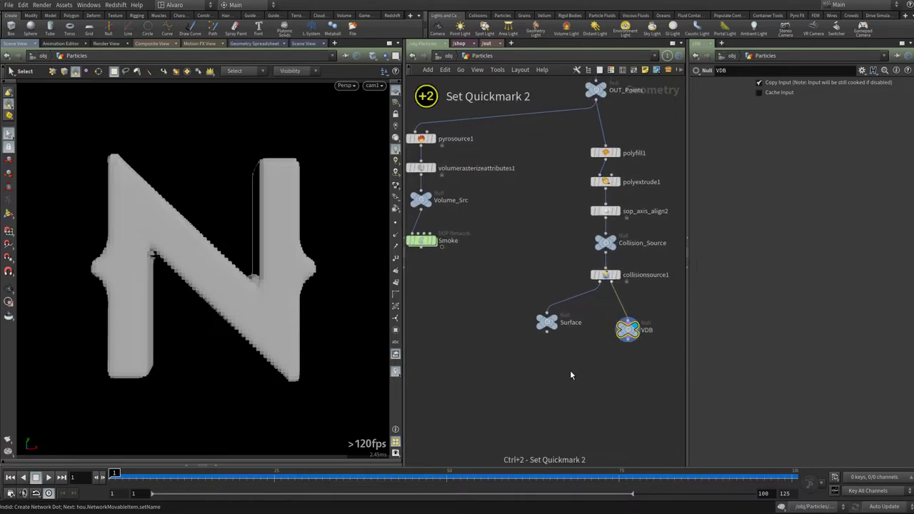
double_click(421, 240)
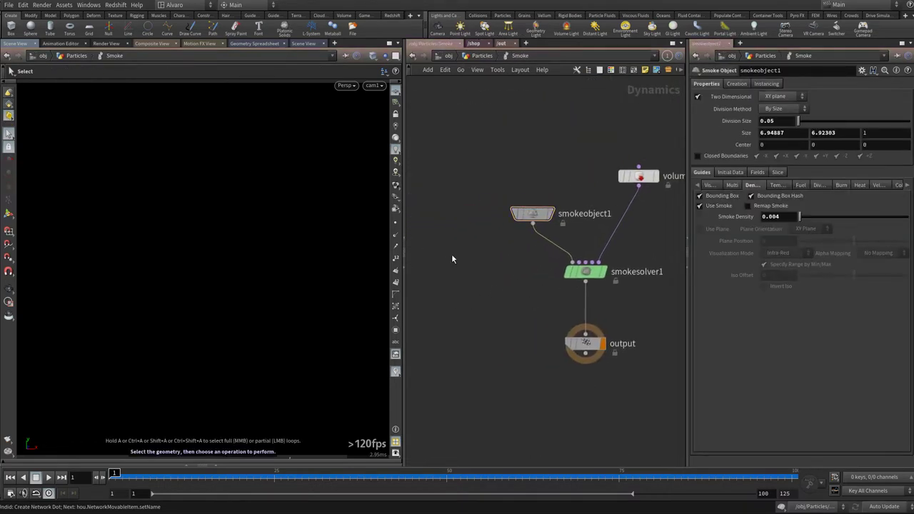
key(Tab)
text(stat)
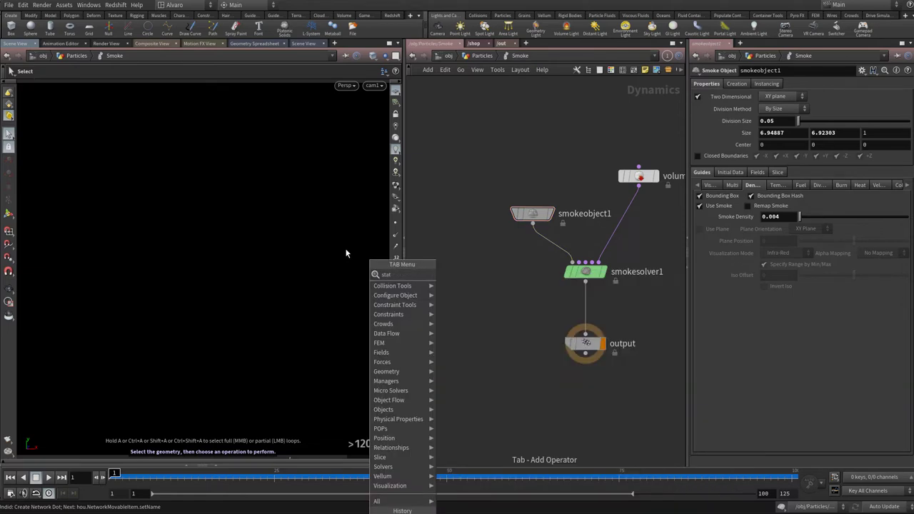
key(Escape)
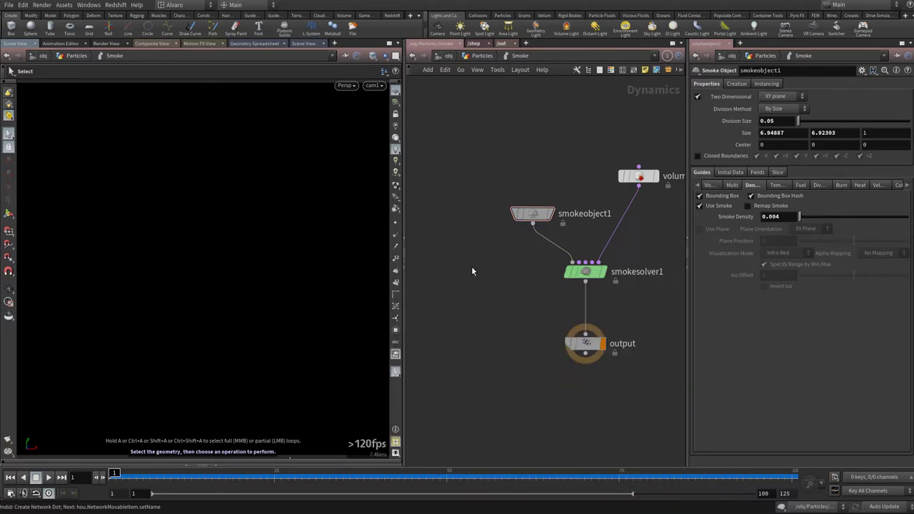
Add a Static Object node beside the smoke solver in the Smoke network
key(Tab)
text(stat)
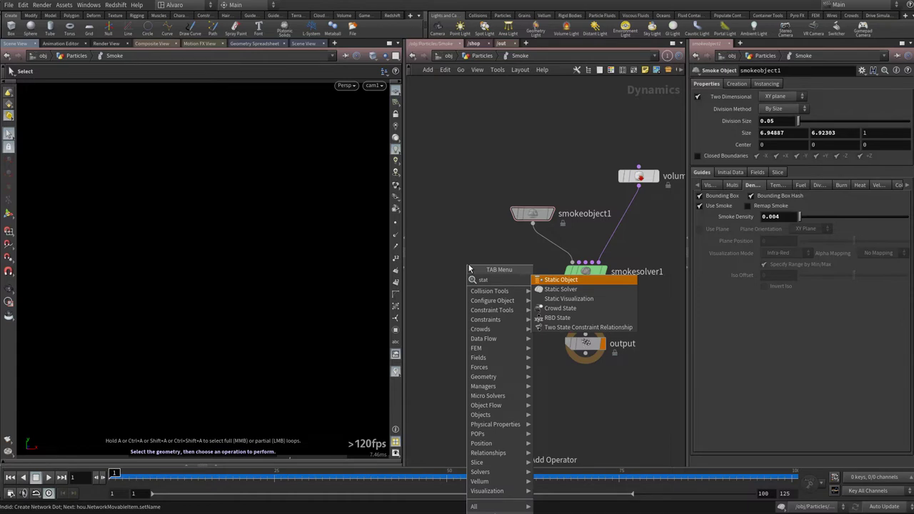
key(Return)
click(469, 265)
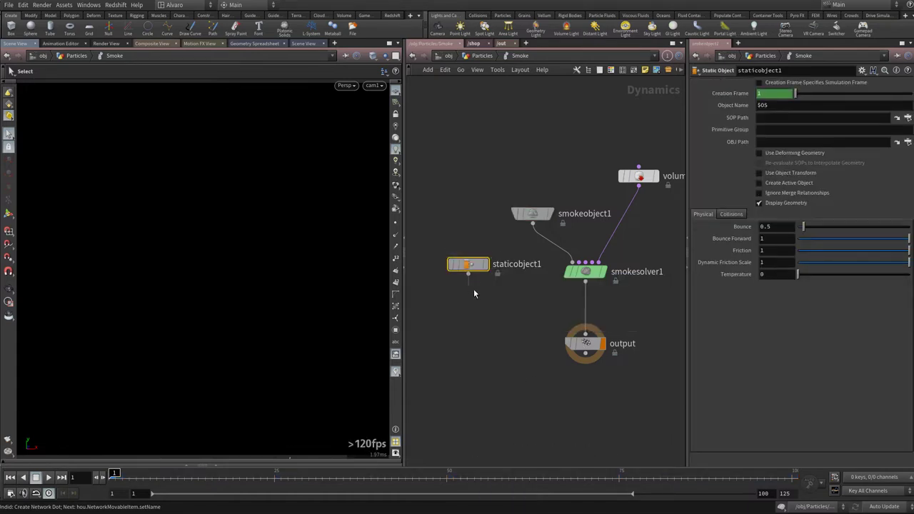
key(Tab)
text(stat)
mouse_move(532, 320)
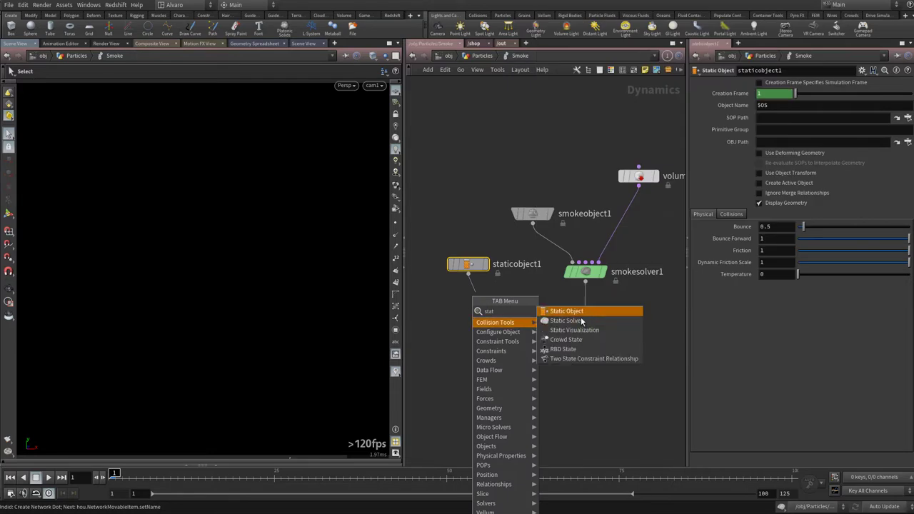
key(Escape)
Merge the Static Object with the smoke solver ahead of the output node and arrange the nodes
drag(544, 294, 623, 259)
key(Tab)
text(merge)
key(Return)
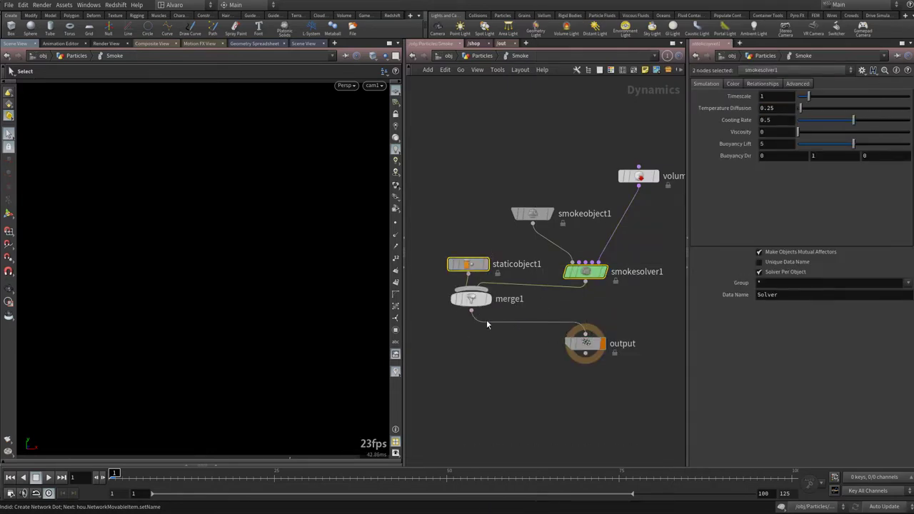
click(489, 309)
mouse_move(499, 327)
mouse_down()
mouse_move(585, 334)
mouse_move(596, 375)
mouse_move(504, 331)
mouse_up()
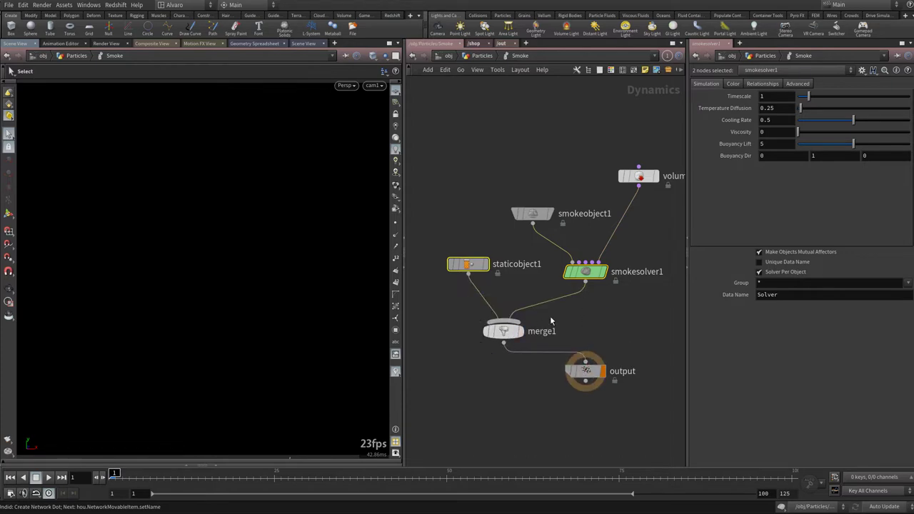
click(590, 337)
middle_drag(572, 335, 597, 345)
Set the Static Object's SOP Path to /obj/Particles/Surface by copying the Surface null from the Particles network
click(496, 274)
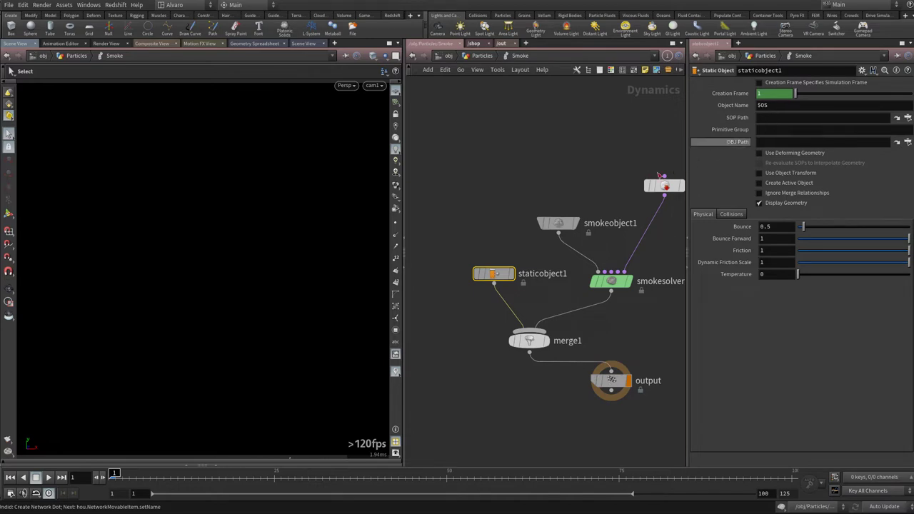
key(2)
drag(502, 366, 559, 316)
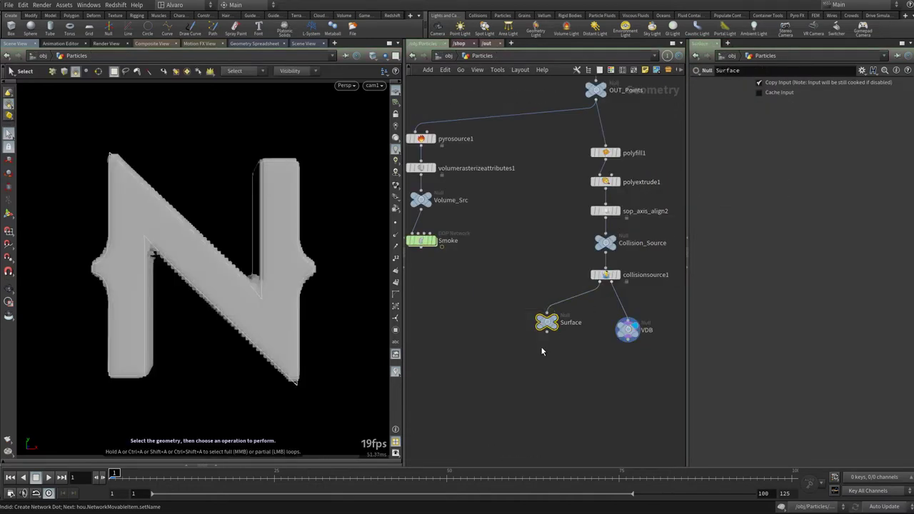
key(ctrl+c)
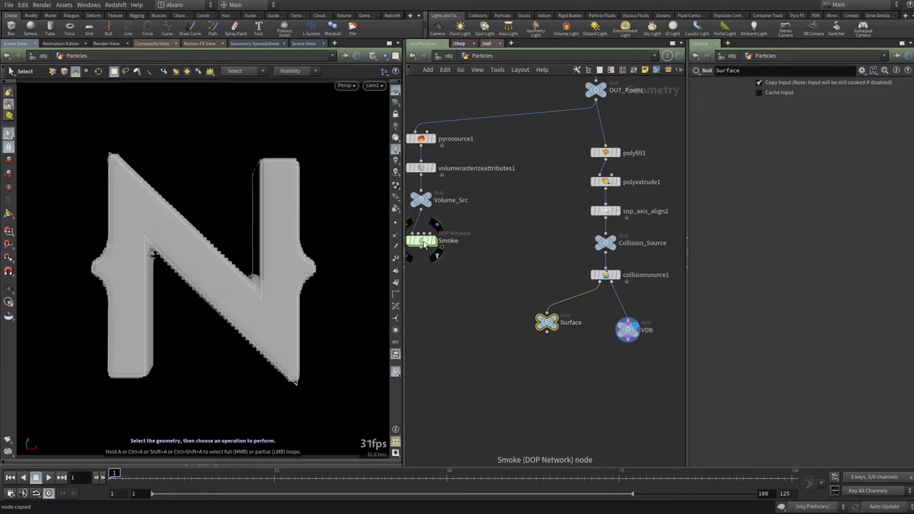
double_click(449, 246)
click(782, 118)
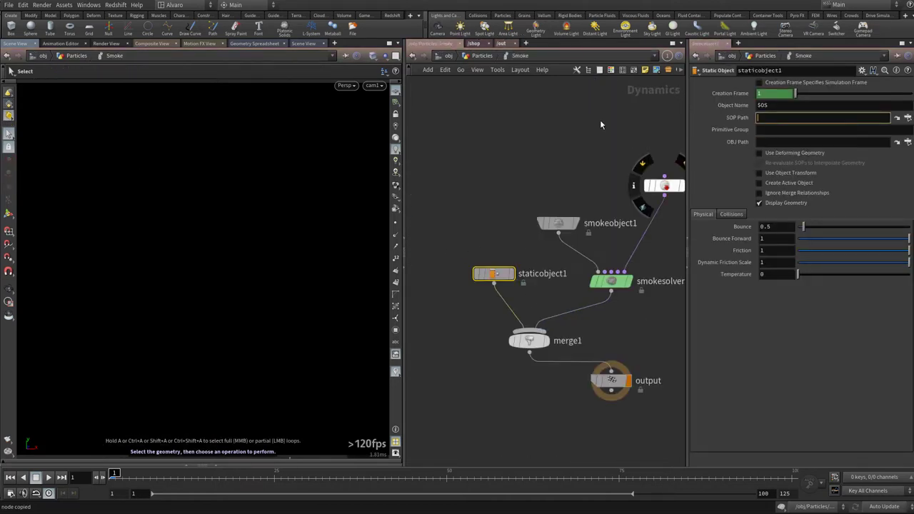
key(ctrl+v)
key(Return)
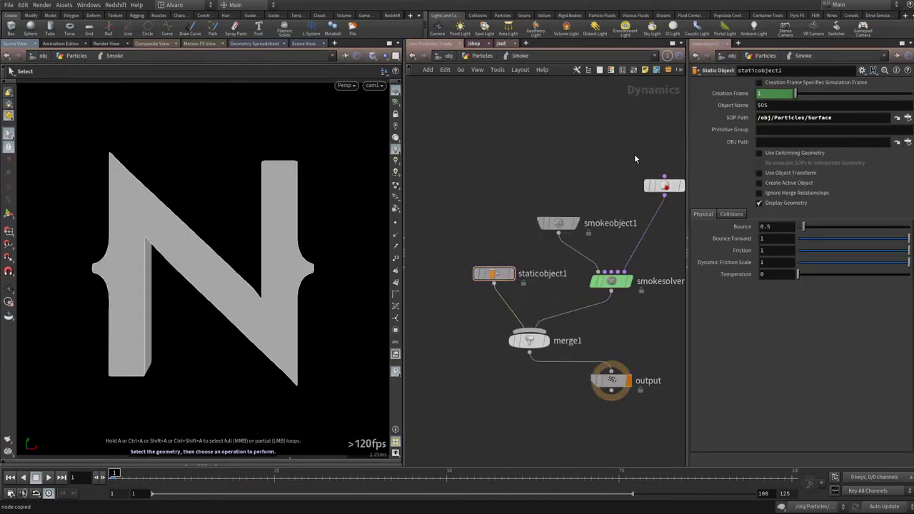
Turn off Display Geometry on the Static Object and show its volume Collision Guide with wire-over-shaded display
middle_drag(576, 160, 555, 156)
key(ctrl+1)
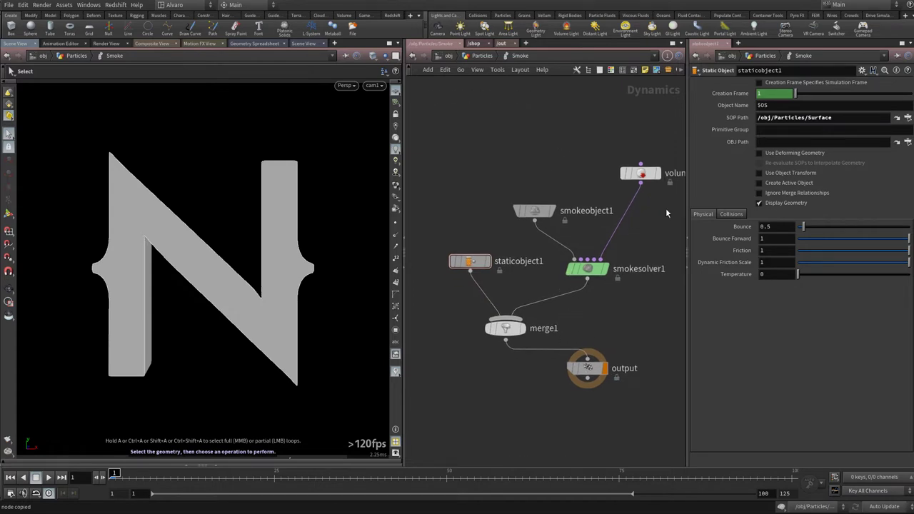
click(730, 215)
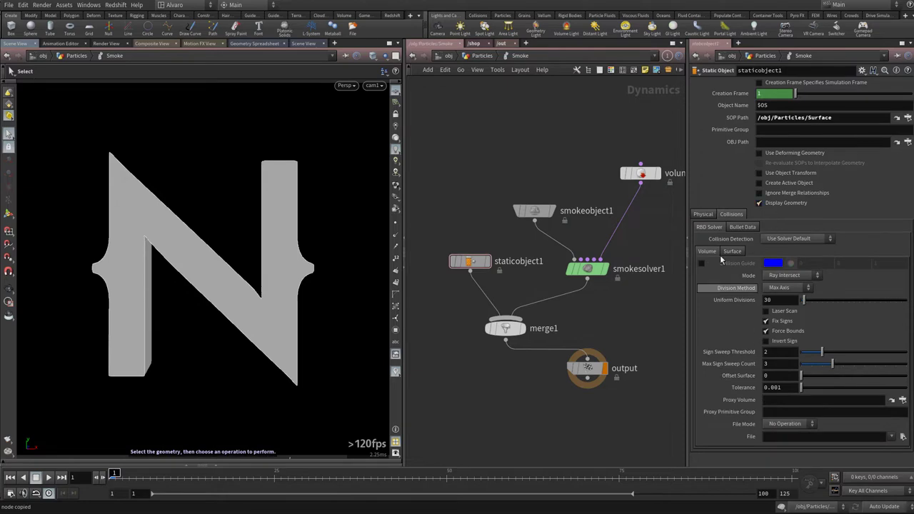
click(759, 203)
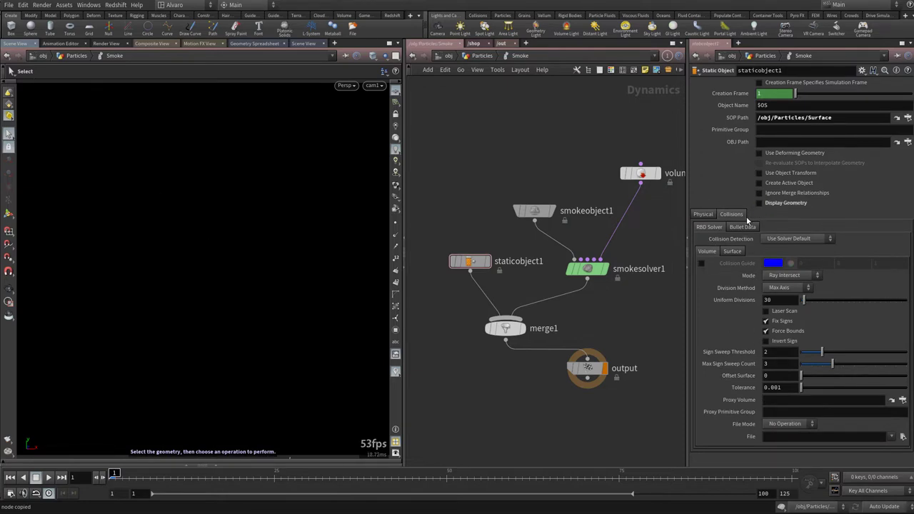
click(701, 263)
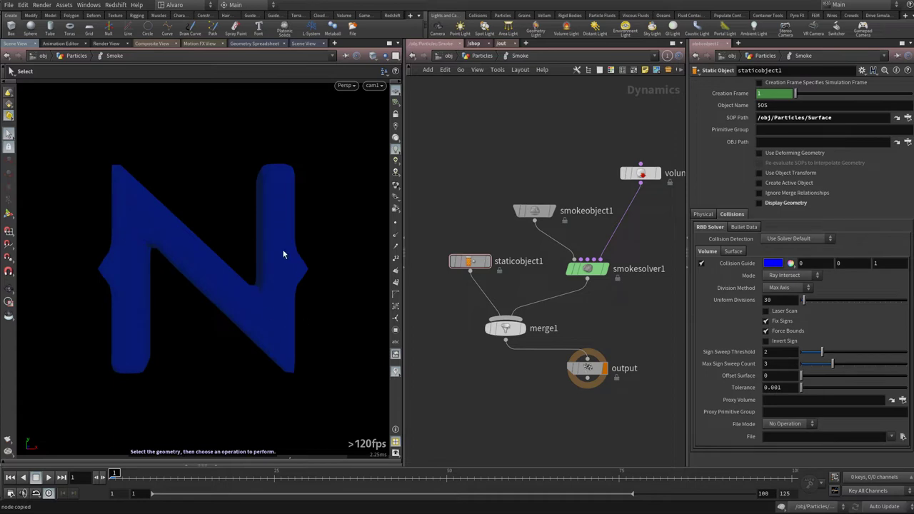
key(w)
key(w)
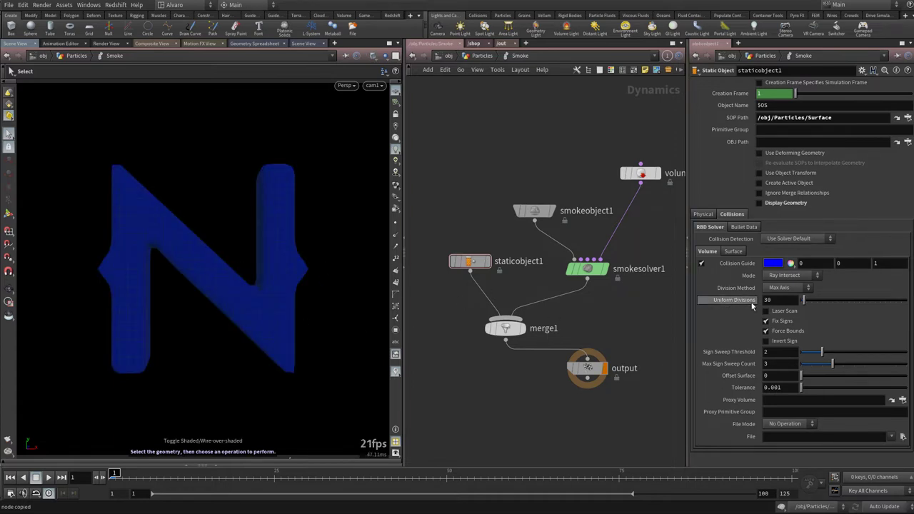
Set the Static Object's collision Mode to Volume Sample with /obj/Particles/VDB as Proxy Volume
click(795, 277)
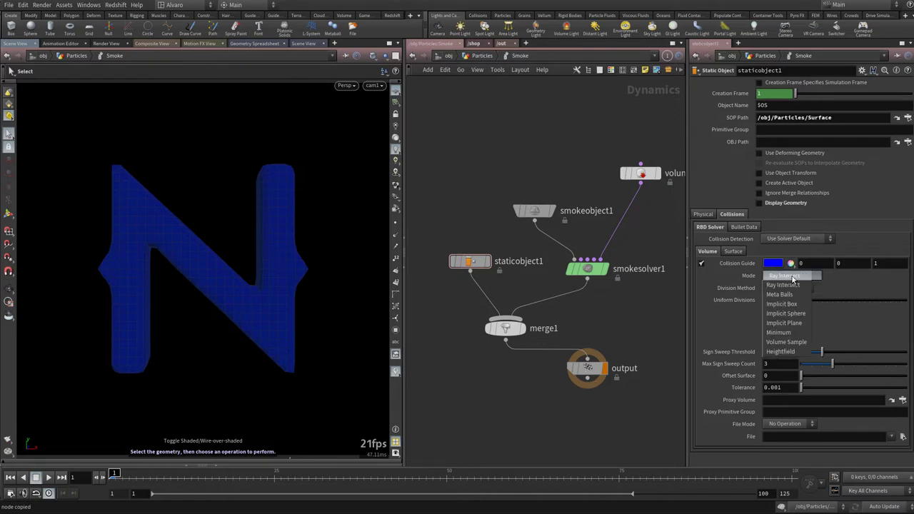
click(787, 343)
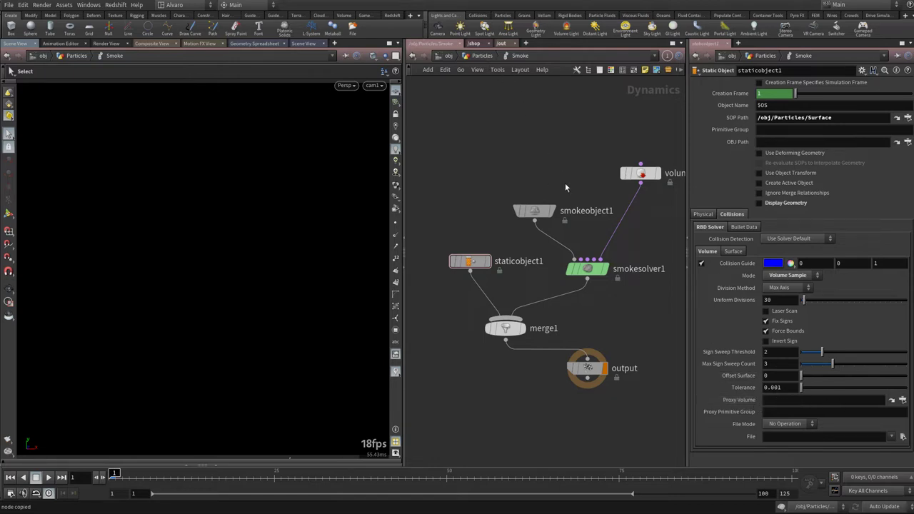
key(3)
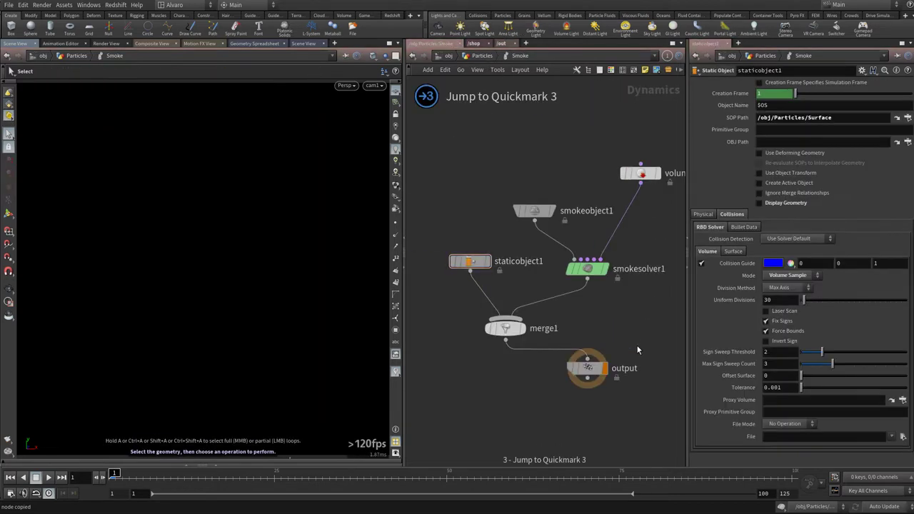
click(798, 401)
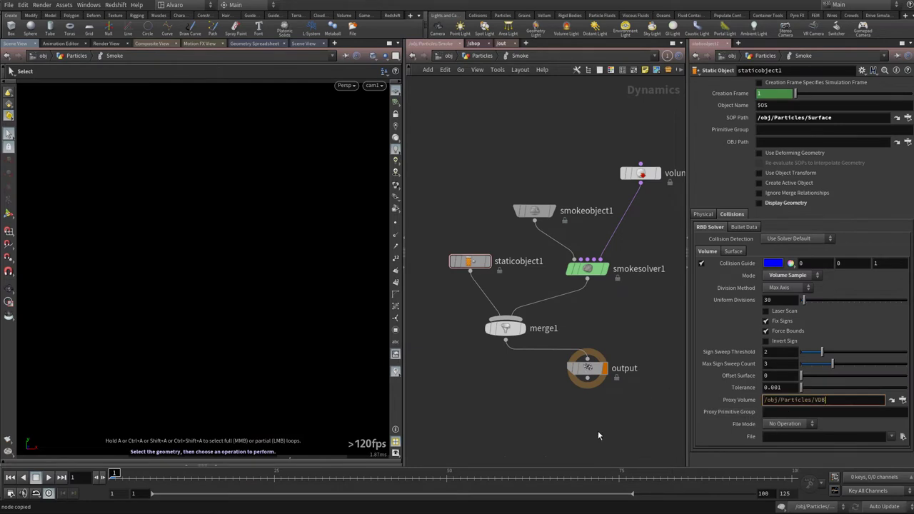
key(Return)
Set the Static Object's Division Method to By Size and copy its Division Size parameter
click(782, 287)
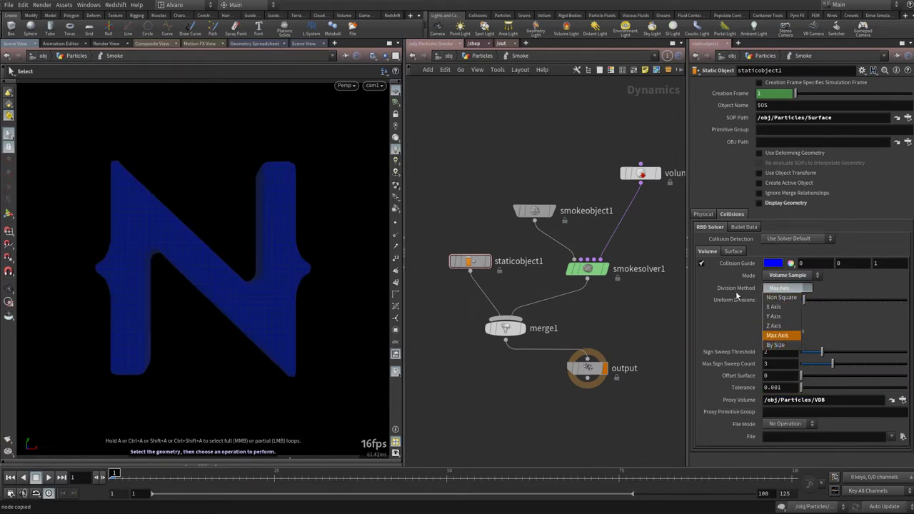
click(784, 345)
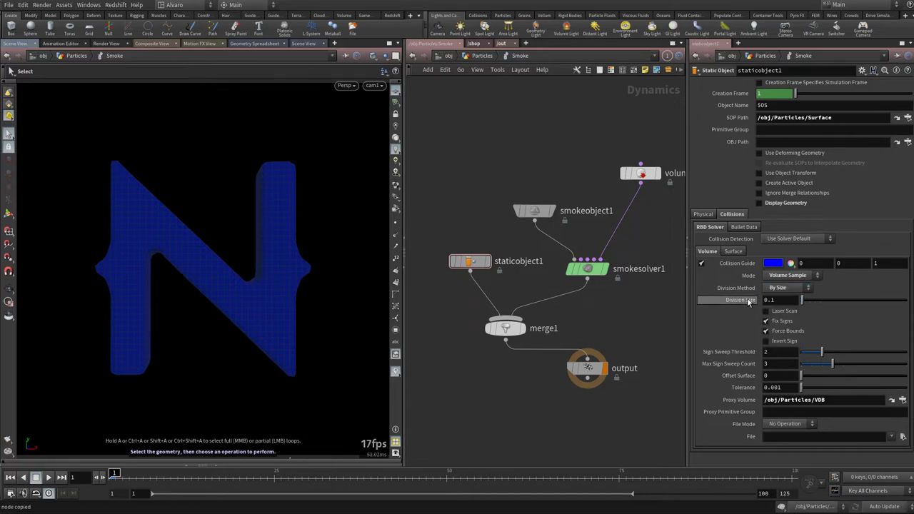
right_click(750, 301)
click(770, 360)
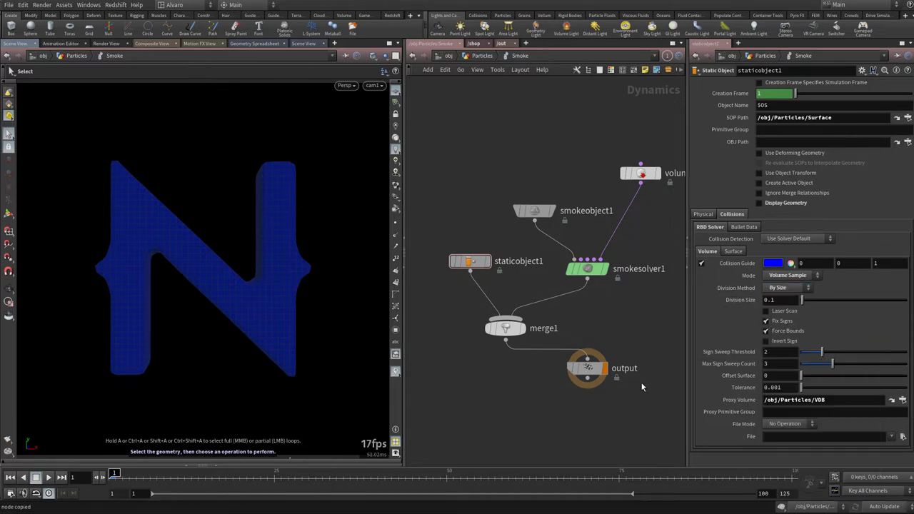
Link the Collision Source's Voxel Size to the copied Division Size with a relative reference and return to the Smoke network
key(2)
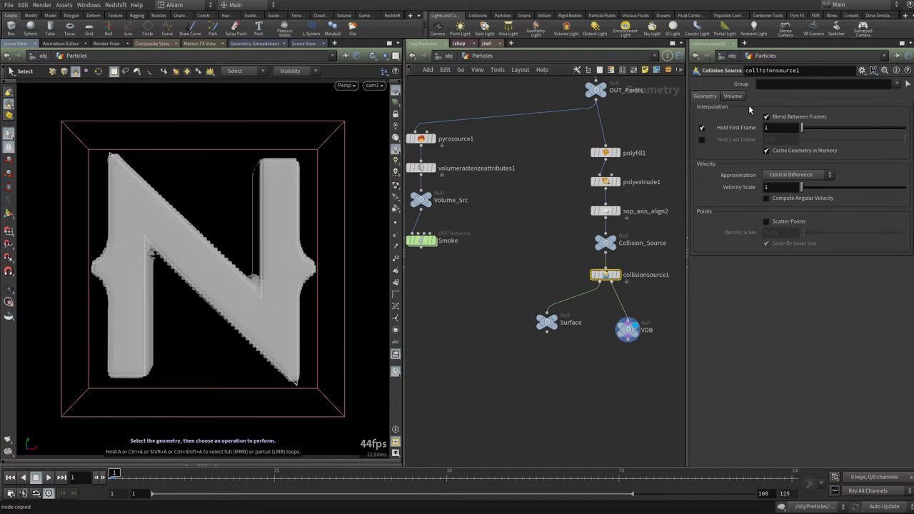
click(732, 96)
right_click(740, 131)
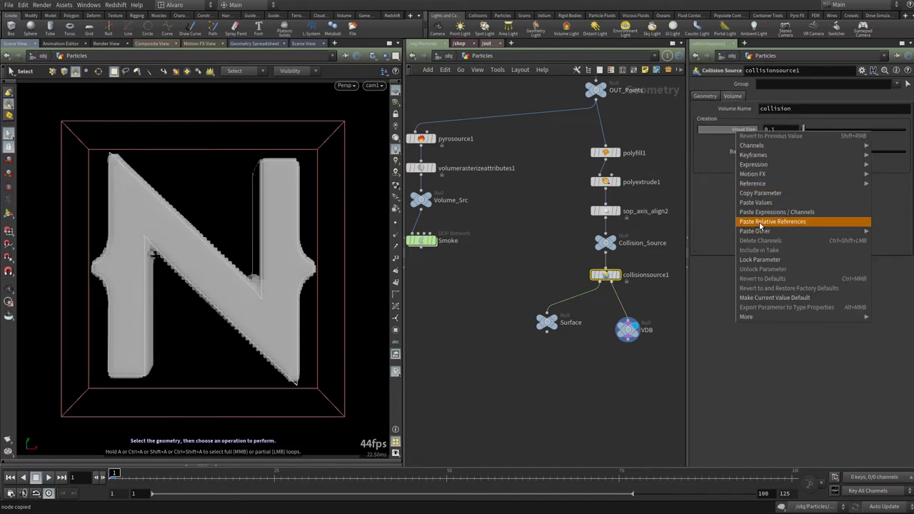
click(760, 221)
click(746, 130)
key(2)
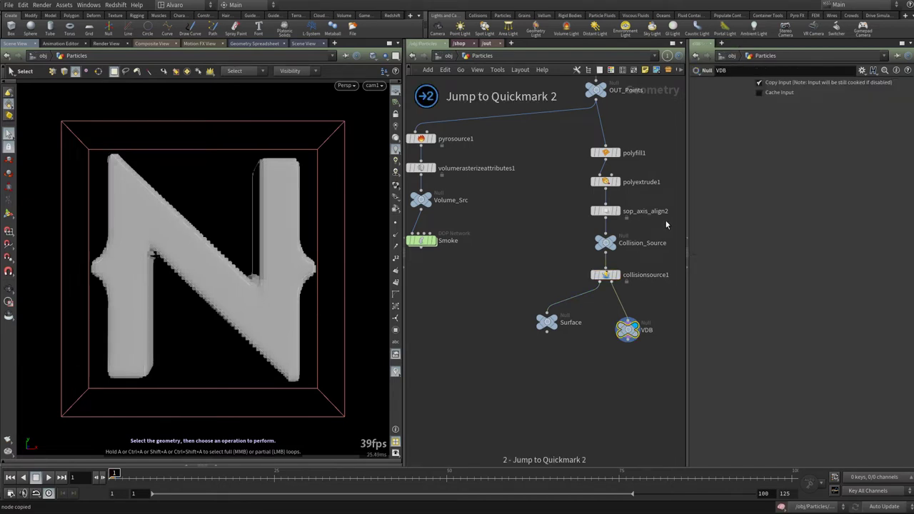
key(3)
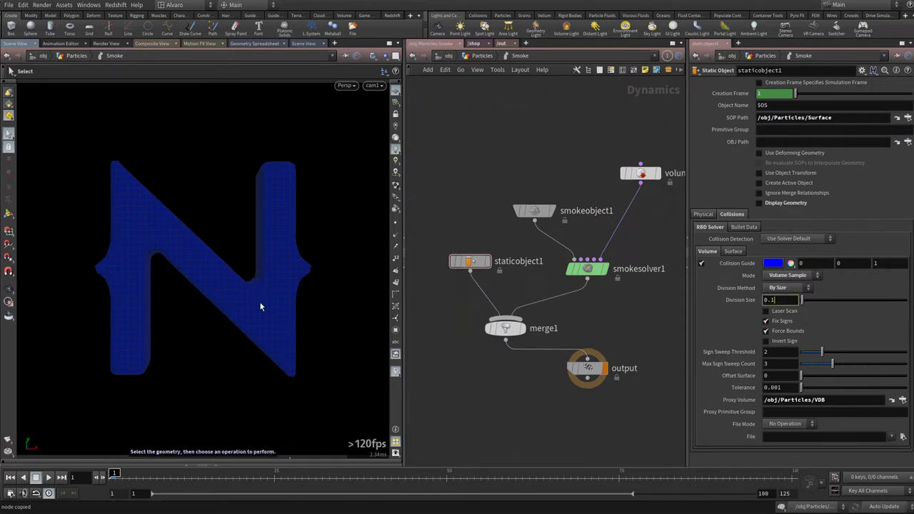
Show the collision guide in wireframe and refine the Static Object's Division Size to 0.05, then 0.03
key(w)
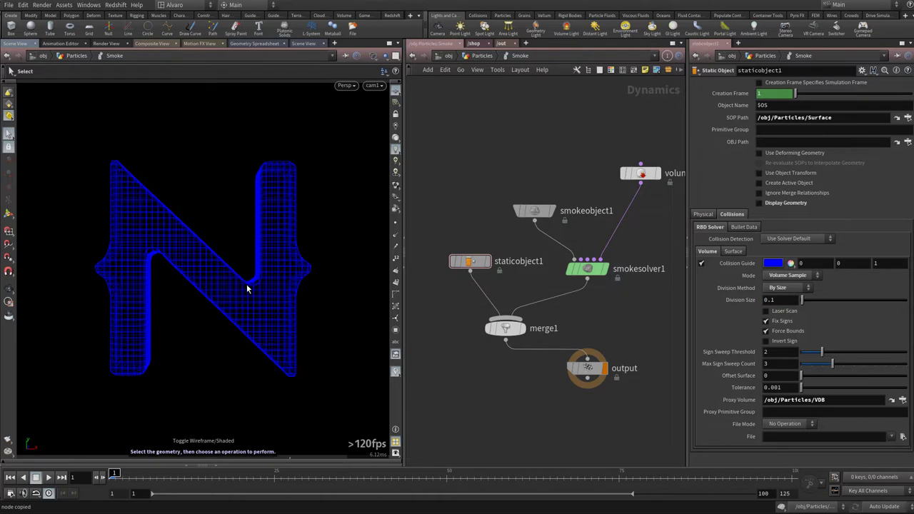
click(783, 301)
text(0.05)
key(Return)
click(780, 300)
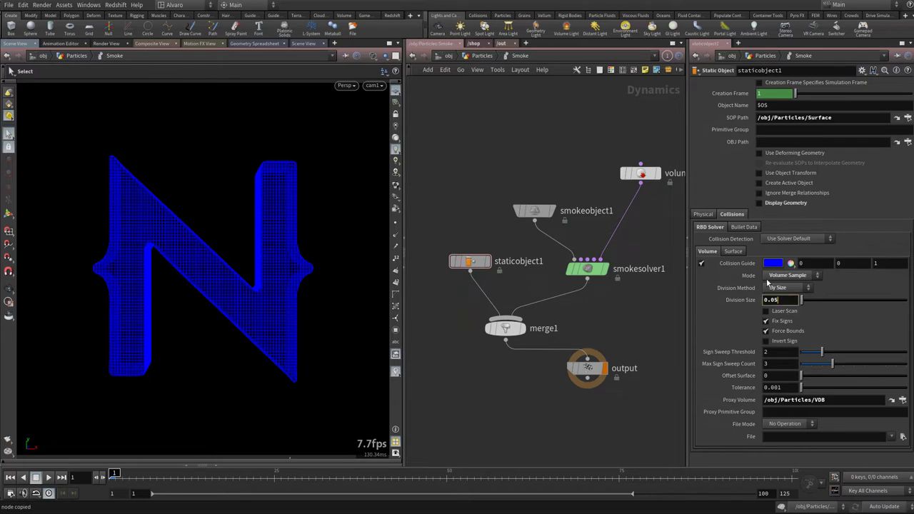
key(Return)
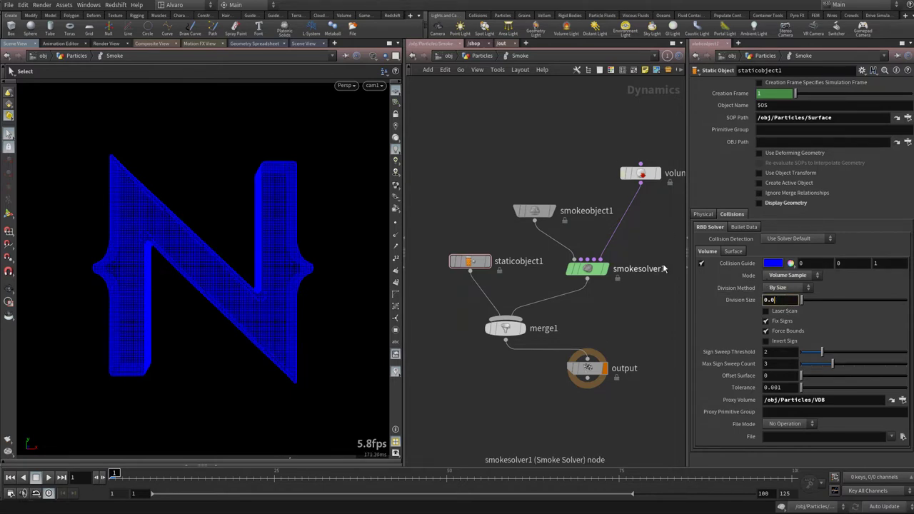
key(Return)
Hide the Static Object's Collision Guide and leave Display Geometry off
click(702, 263)
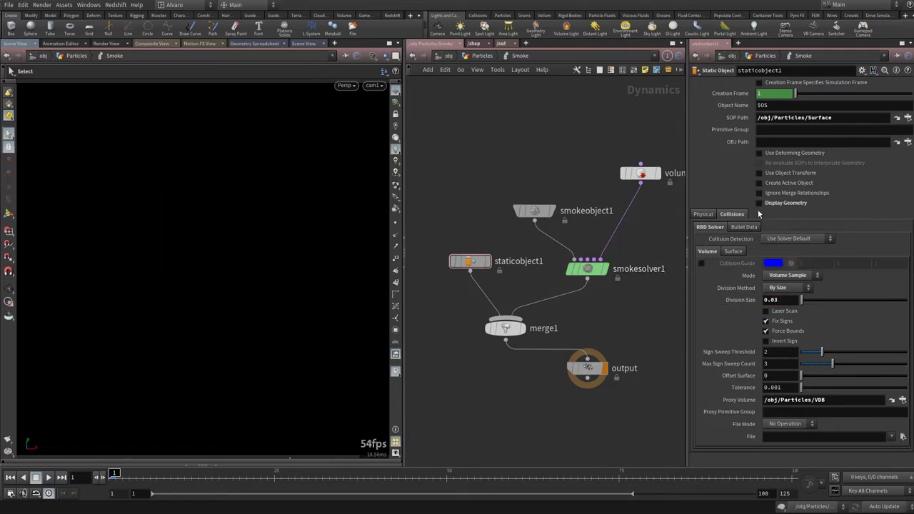
click(701, 264)
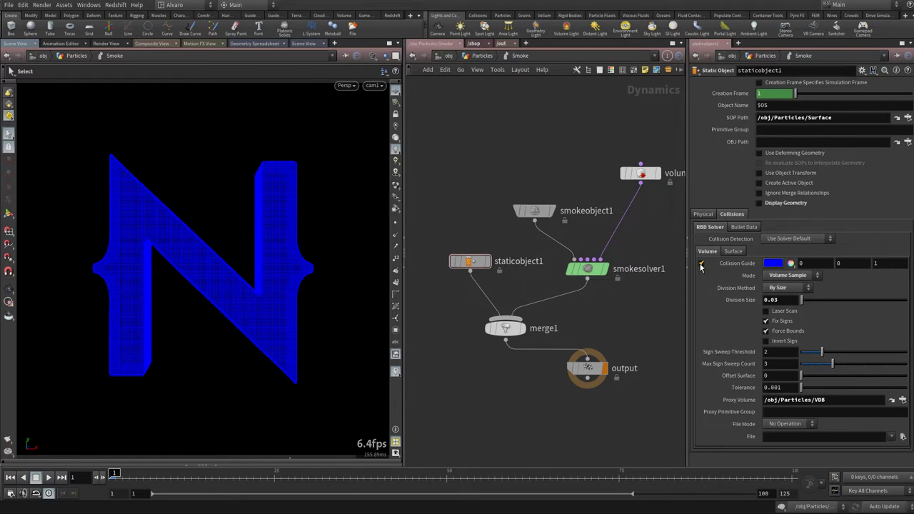
click(701, 263)
click(769, 203)
click(769, 205)
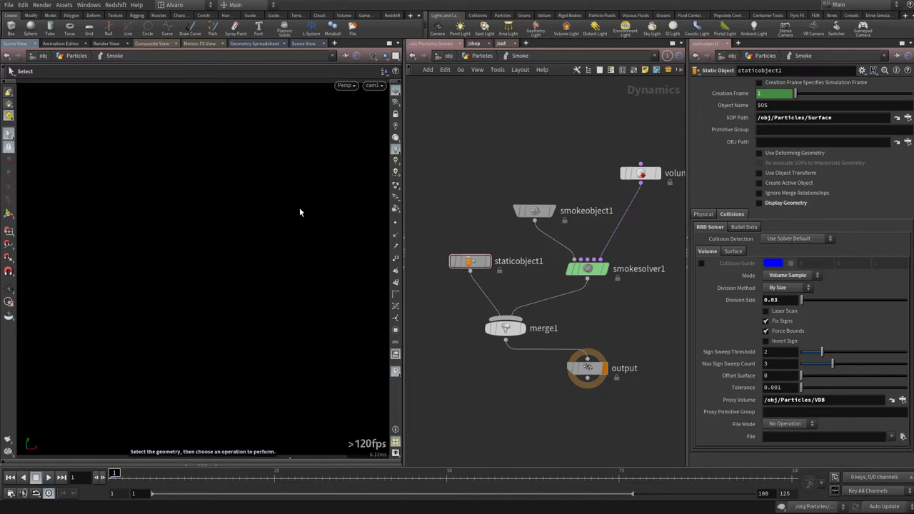
Play the smoke simulation in shaded display and rewind to the first frame
key(w)
key(Up)
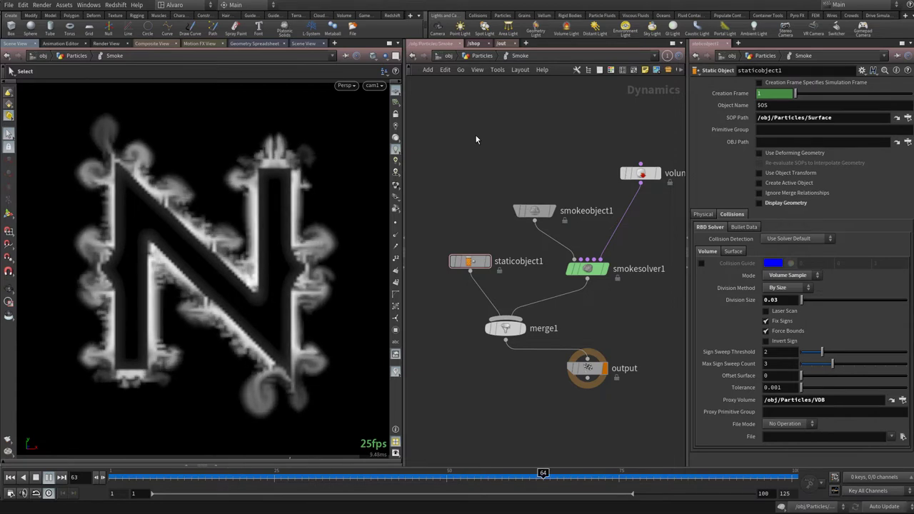
key(ctrl+Up)
Set the Scale of the Volume Source's v-to-vel operation to 20 and replay the simulation
click(641, 173)
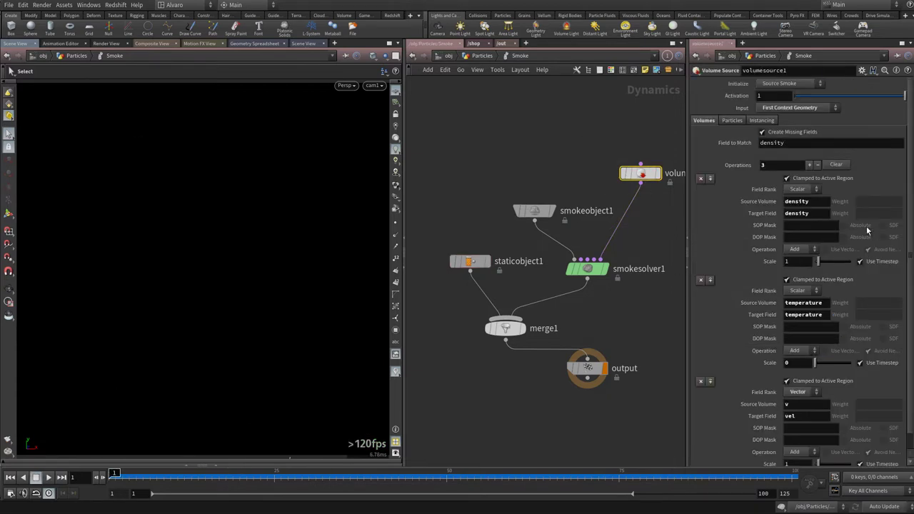
scroll(880, 400, down, 1)
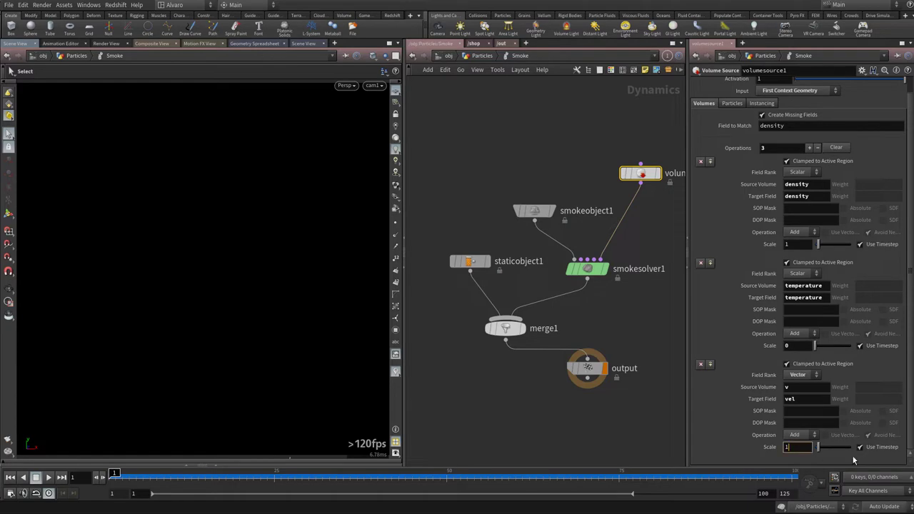
key(Return)
key(Up)
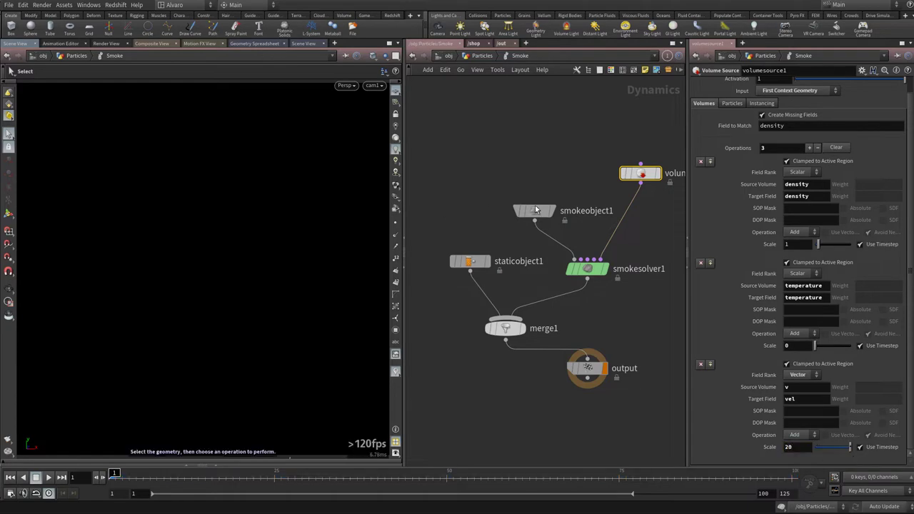
click(530, 155)
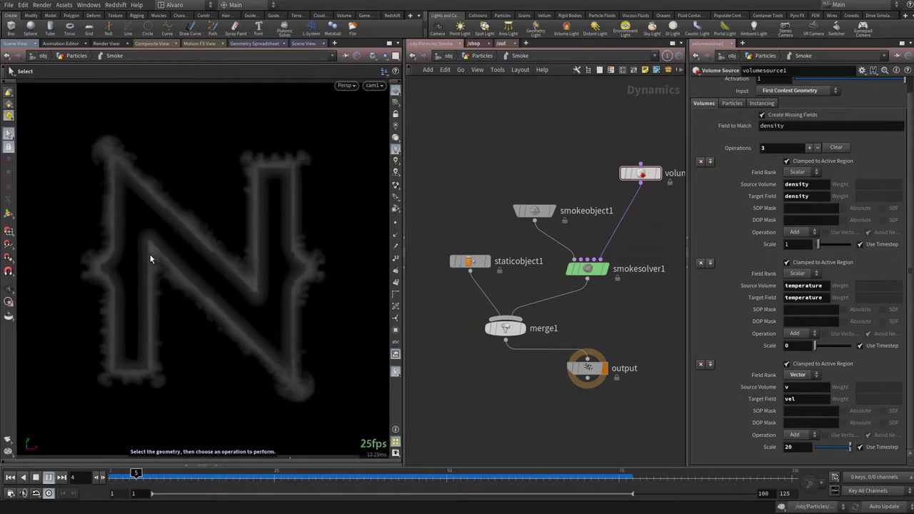
Set the smoke solver's Min Substeps to 2 and Max Substeps to 5
click(605, 265)
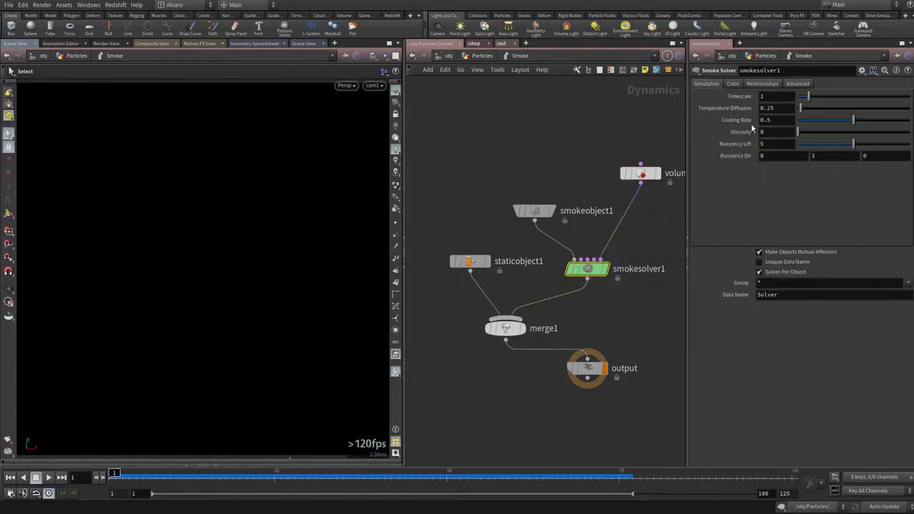
click(797, 85)
click(777, 106)
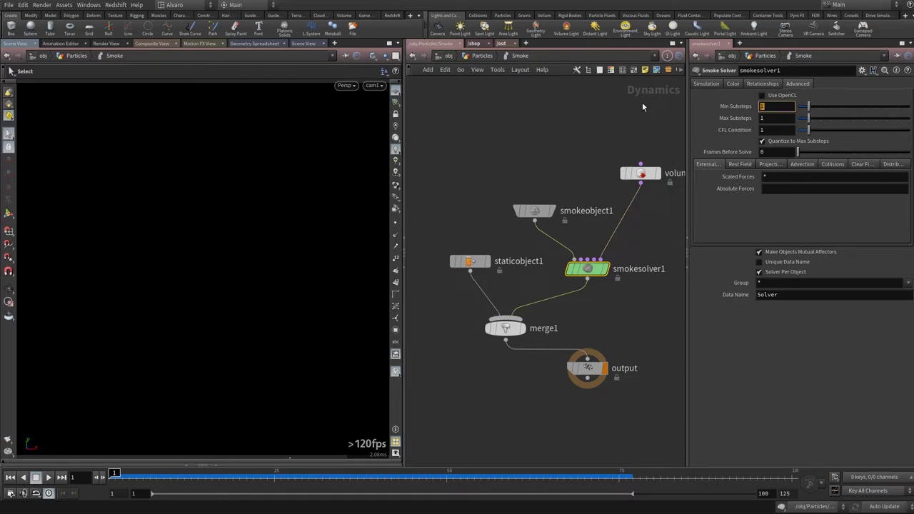
text(2)
key(Tab)
text(5)
key(Return)
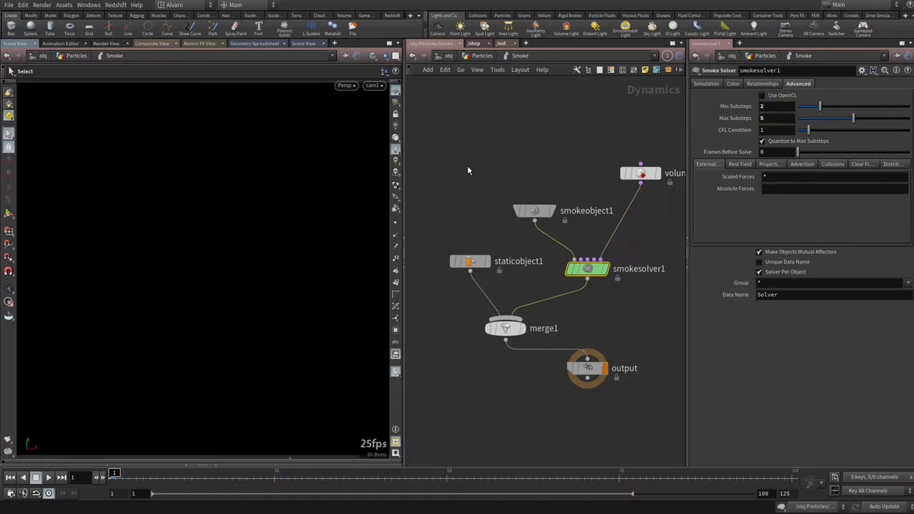
Play the smoke simulation with the new substeps and rewind to the first frame
key(Up)
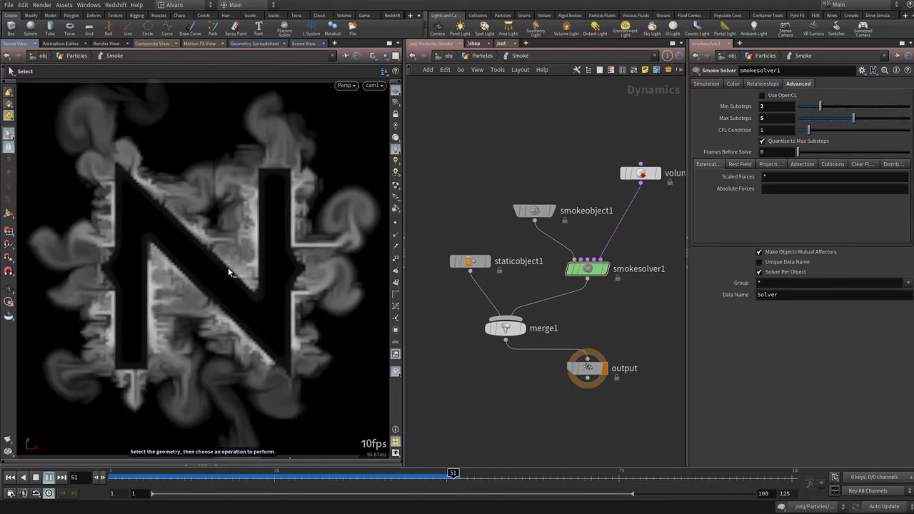
key(ctrl+Up)
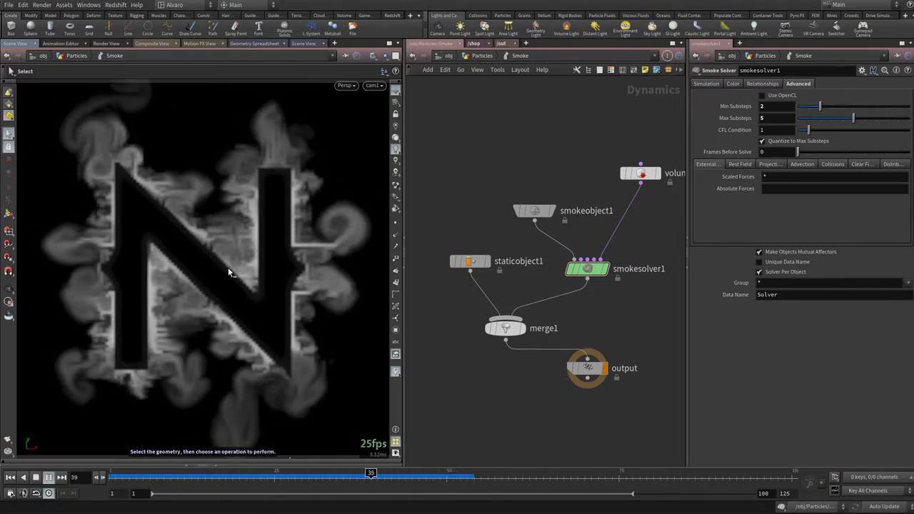
key(ctrl+Up)
key(Up)
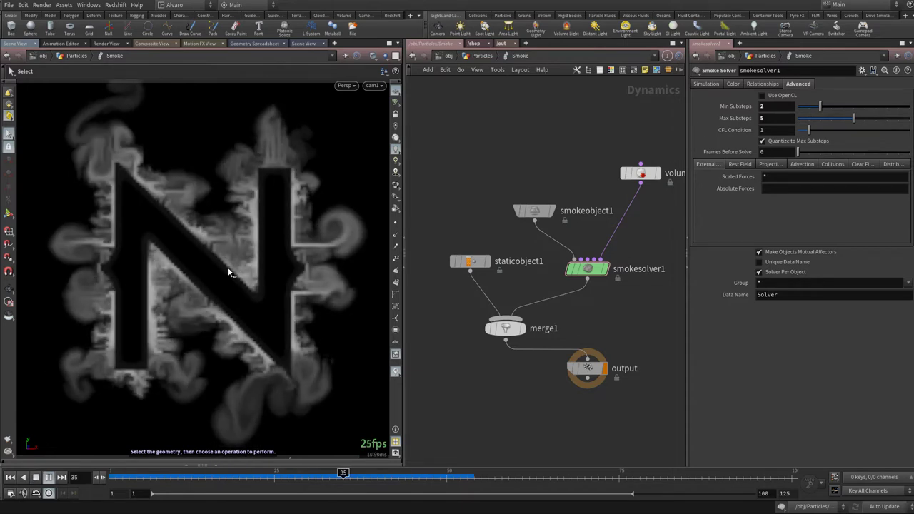
key(ctrl+Up)
Set the Smoke Object's Division Size to 0.025
click(534, 211)
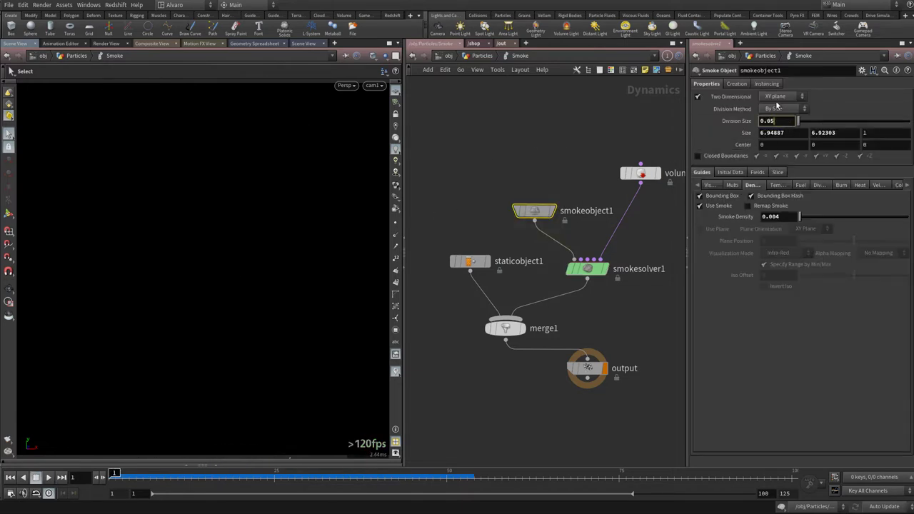
text(5)
key(Return)
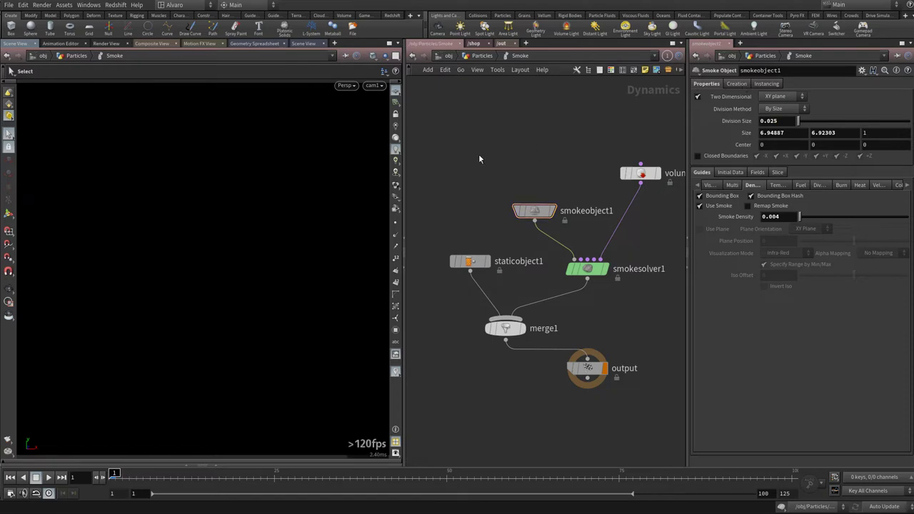
Replay the higher-resolution simulation, scrub between frames 10 and 25 to examine the smoke detail, and return to frame 1
key(Up)
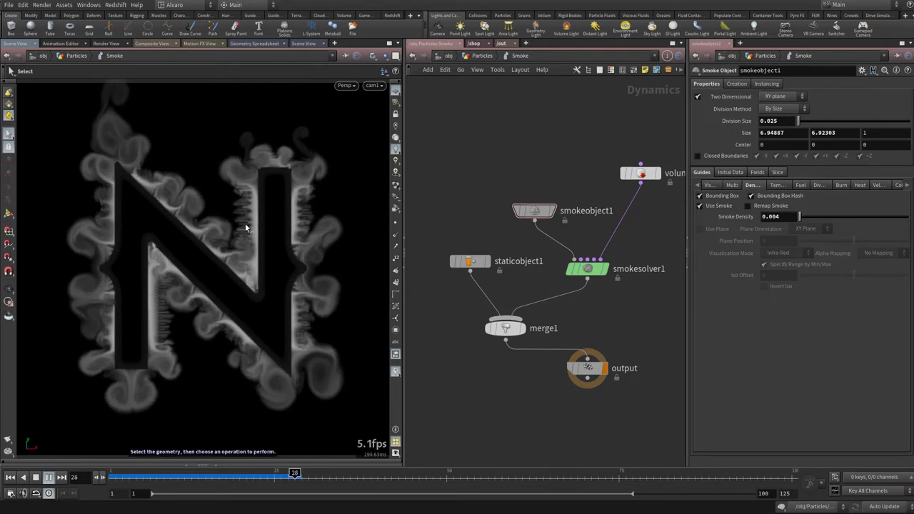
drag(113, 477, 275, 477)
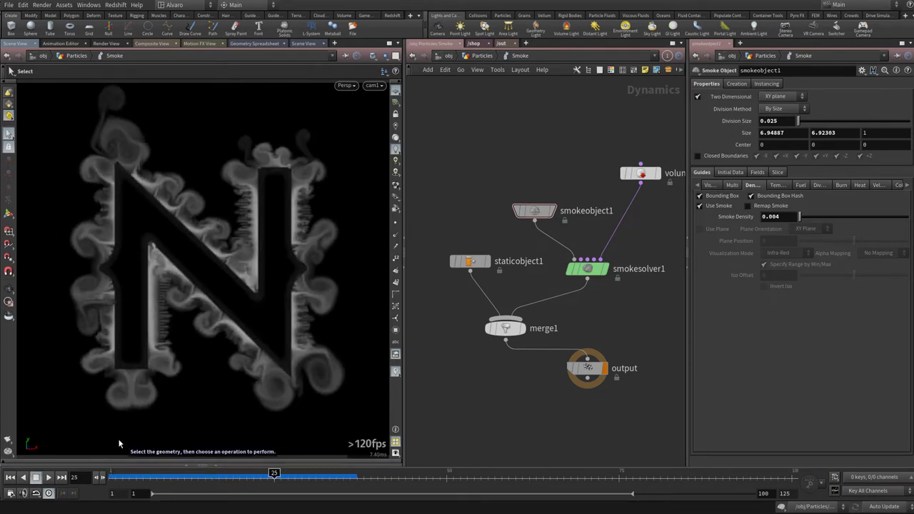
drag(191, 482, 172, 477)
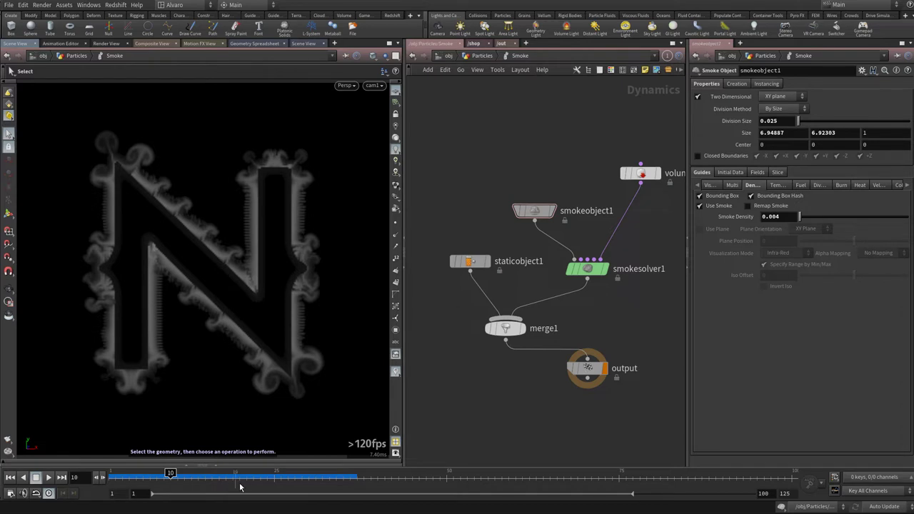
drag(184, 479, 212, 477)
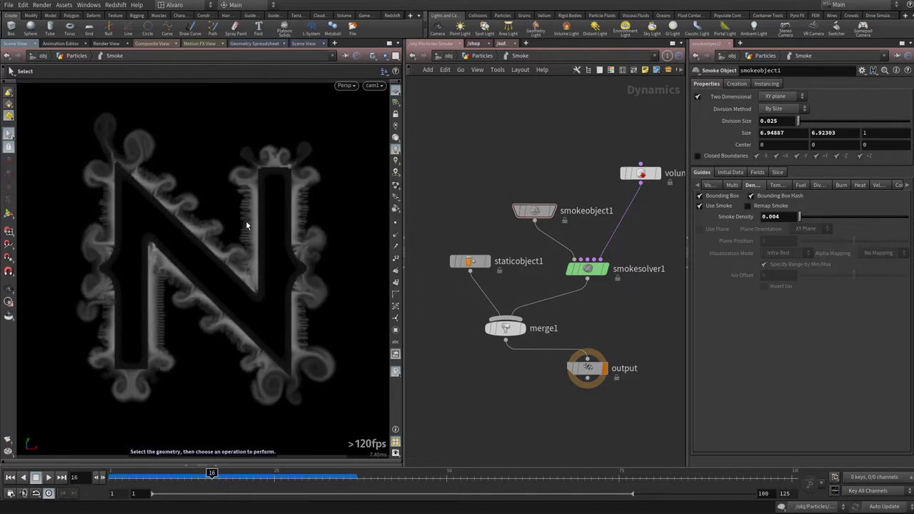
key(ctrl+Left)
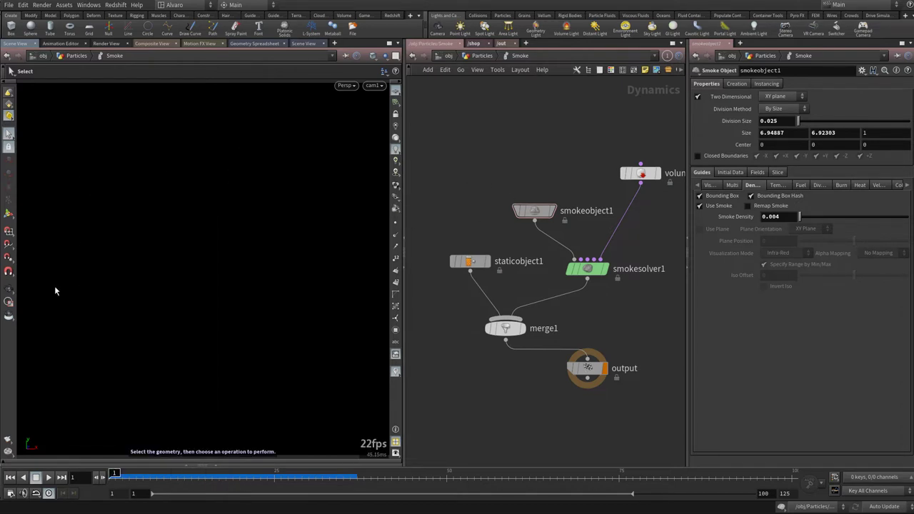
Save the scene and display the OUT_Points null in the Particles network with its point velocity trails
key(ctrl+s)
key(u)
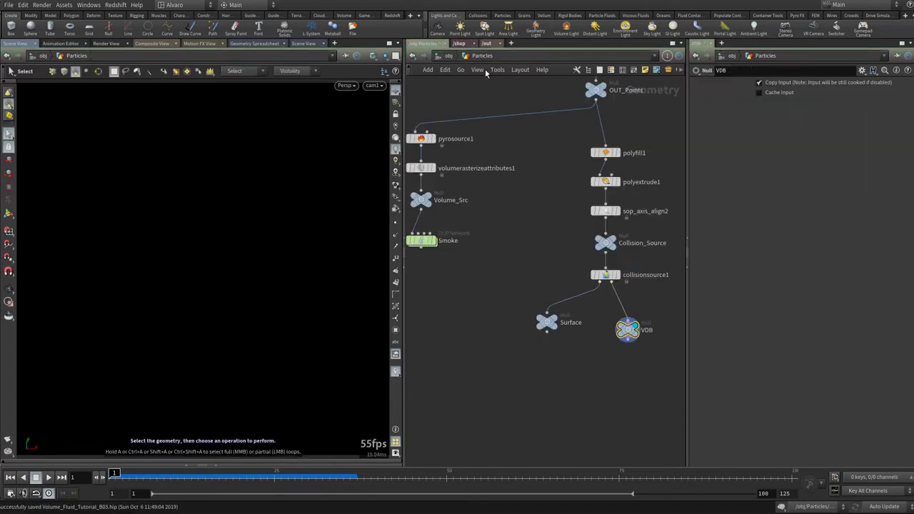
click(618, 176)
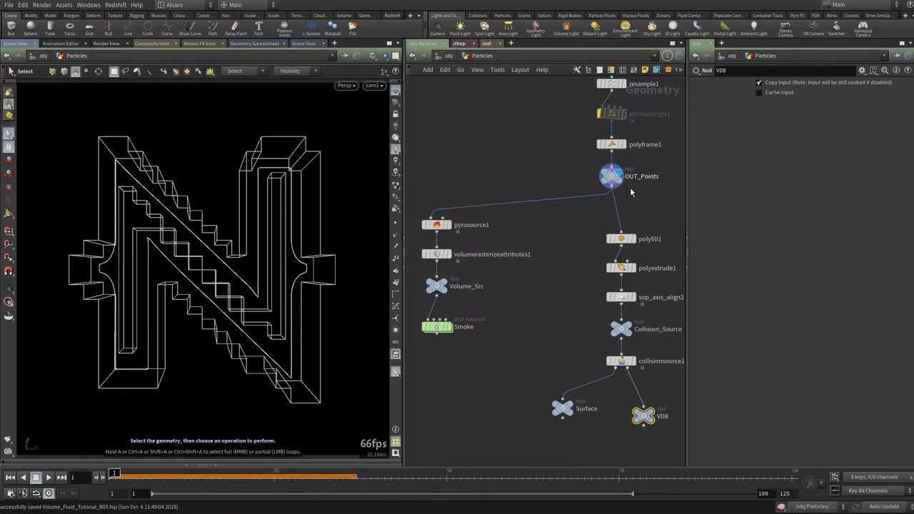
click(612, 176)
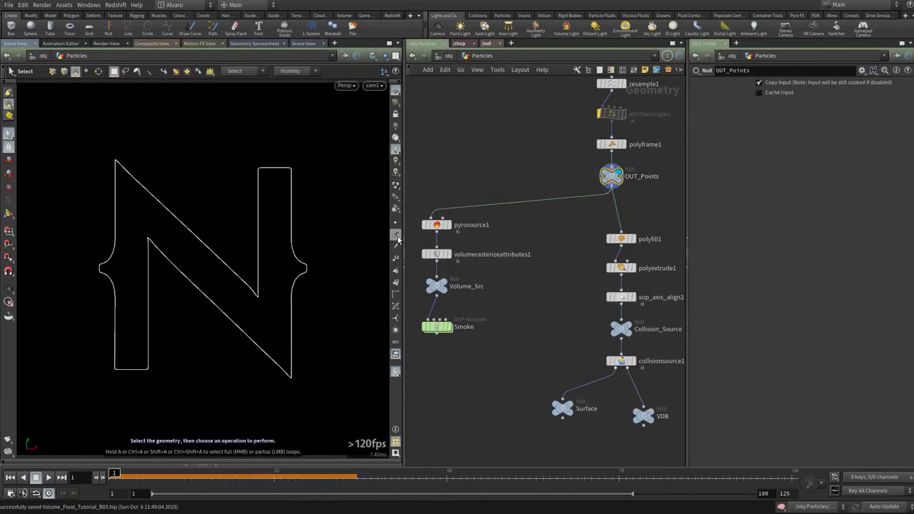
click(396, 371)
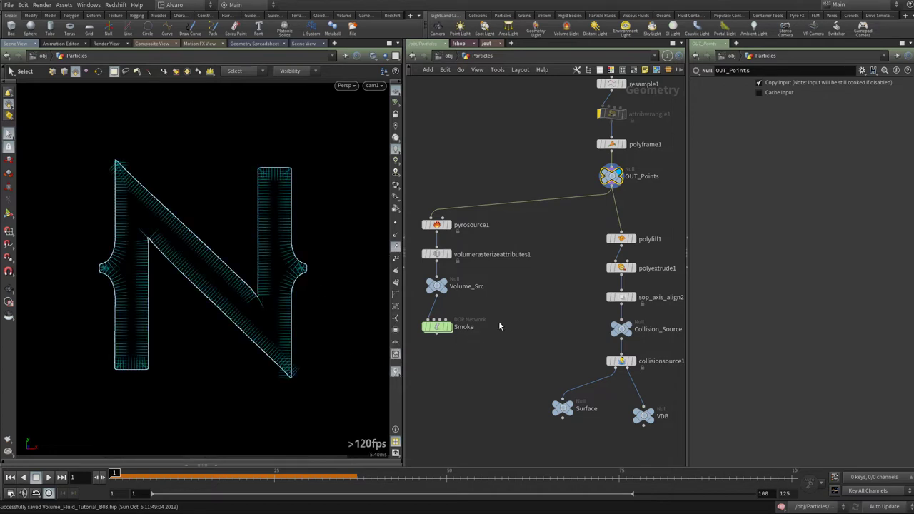
Insert a Point Velocity node between pyrosource1 and volumerasterizeattributes1 and display it
mouse_move(546, 275)
middle_down()
mouse_move(577, 241)
mouse_move(553, 281)
middle_up()
drag(432, 389, 478, 297)
click(547, 230)
key(Tab)
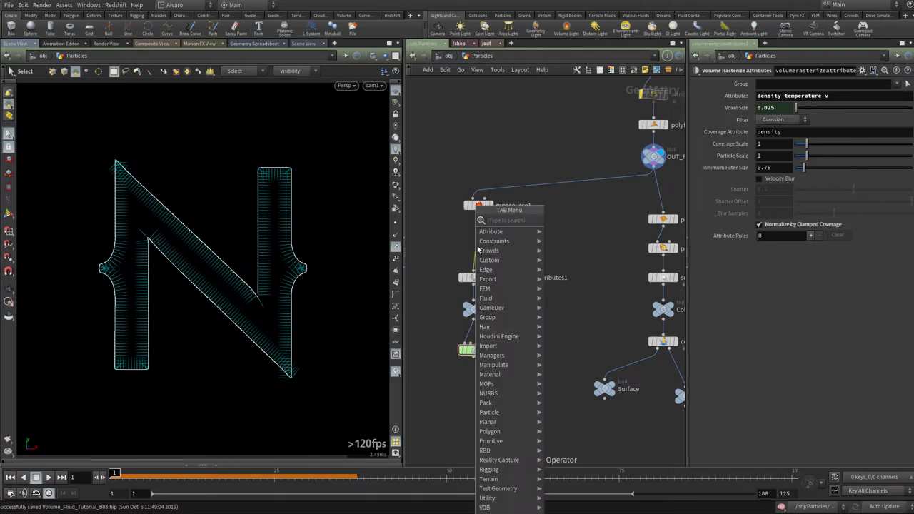
text(poinve)
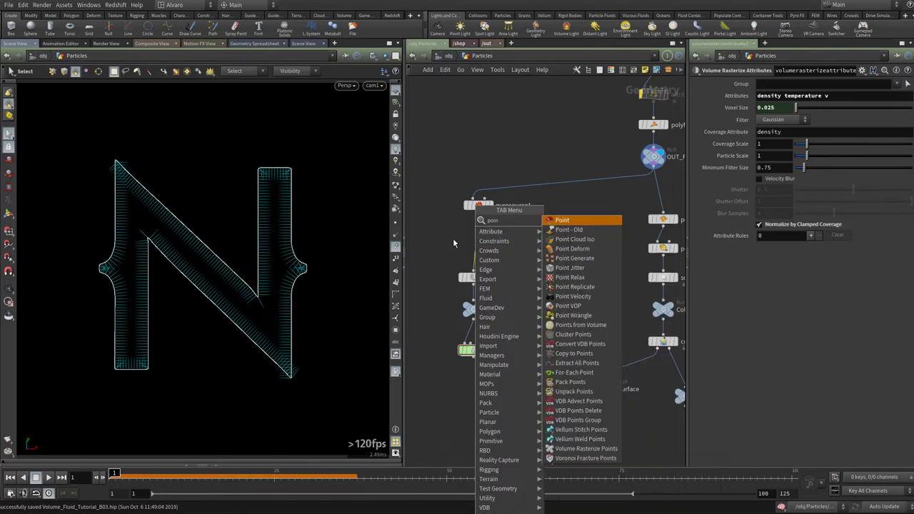
key(Return)
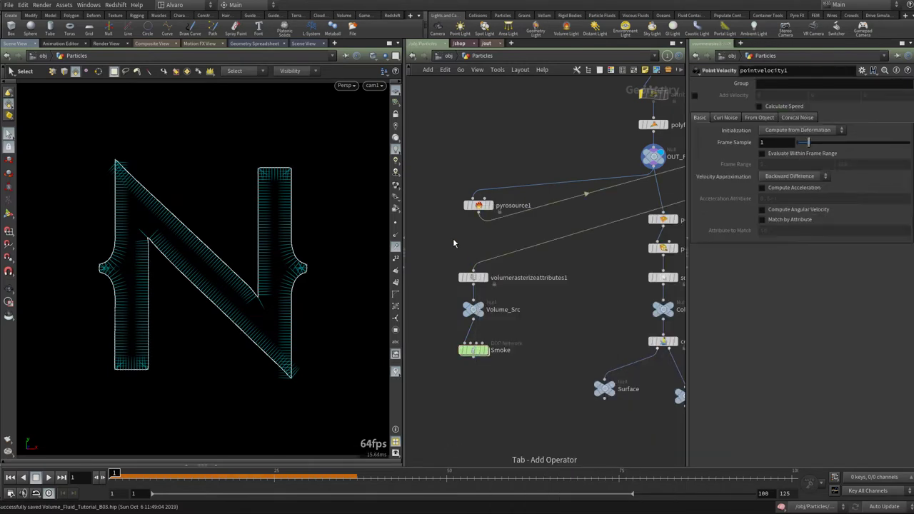
scroll(618, 307, down, 5)
scroll(592, 187, up, 3)
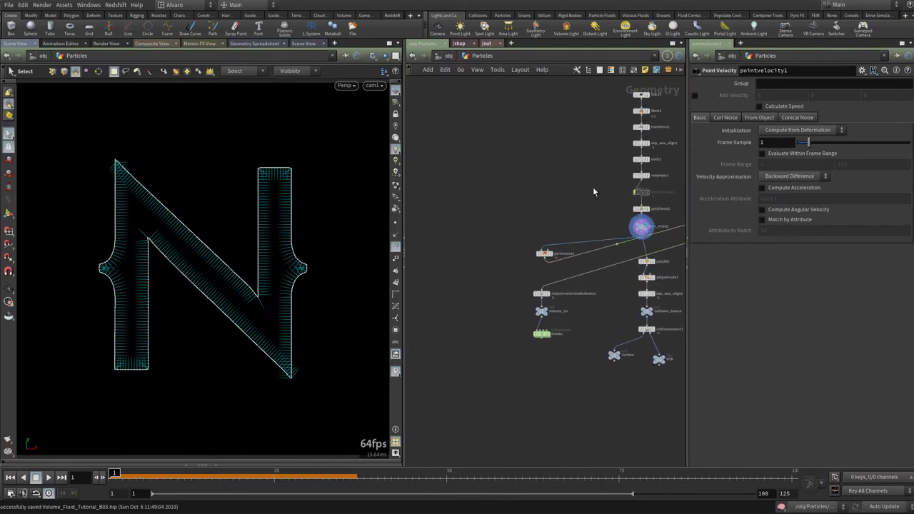
click(457, 254)
scroll(470, 250, up, 3)
click(520, 255)
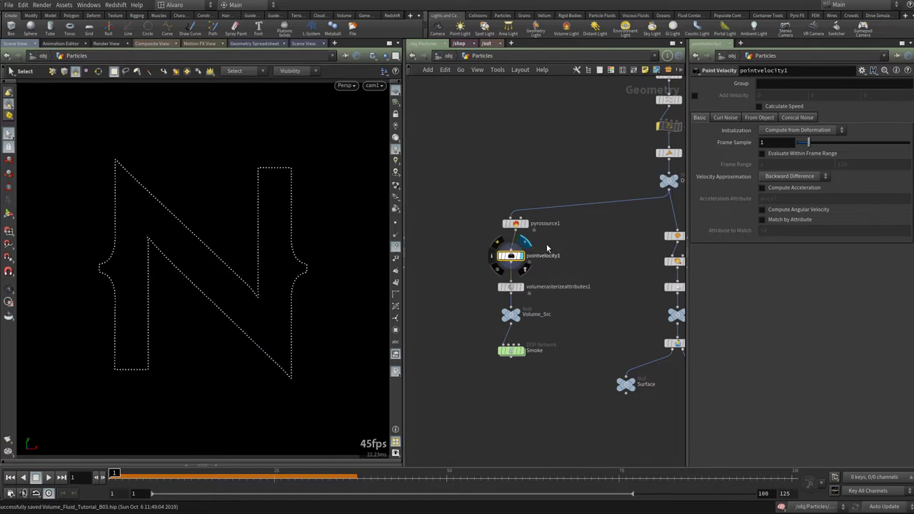
Set the Point Velocity's Initialization to Keep Incoming and add curl noise at a low Scale of about 0.1
click(799, 130)
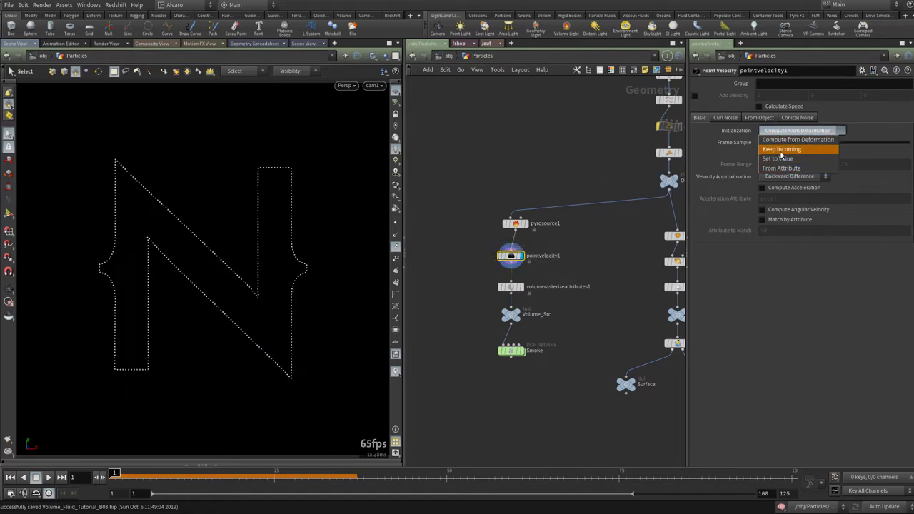
click(782, 150)
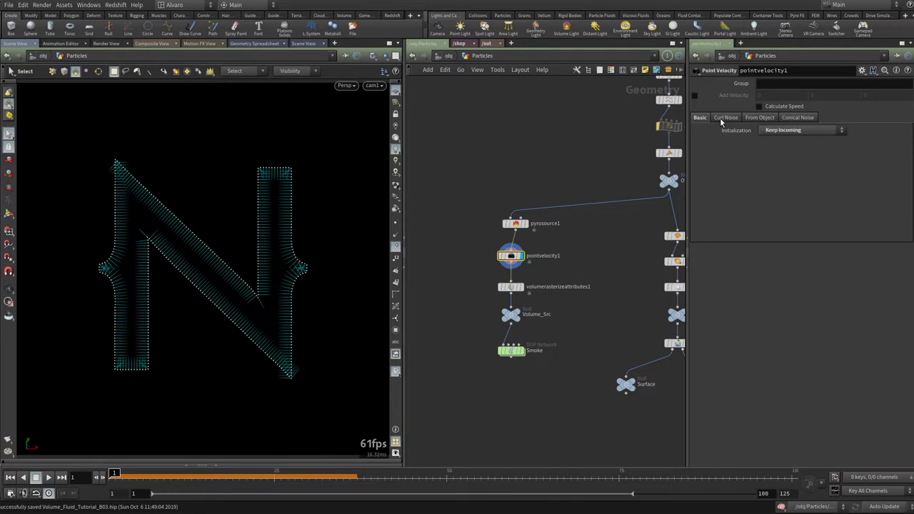
click(724, 118)
click(768, 130)
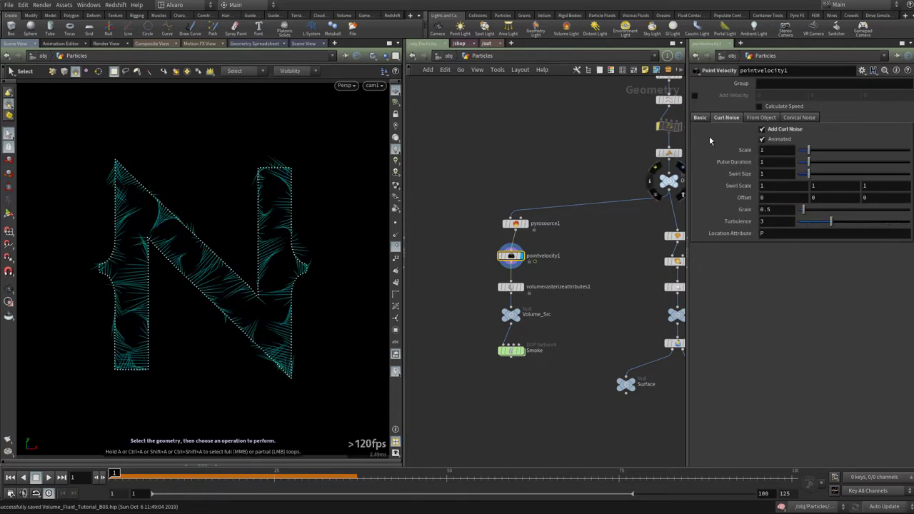
drag(802, 159, 789, 153)
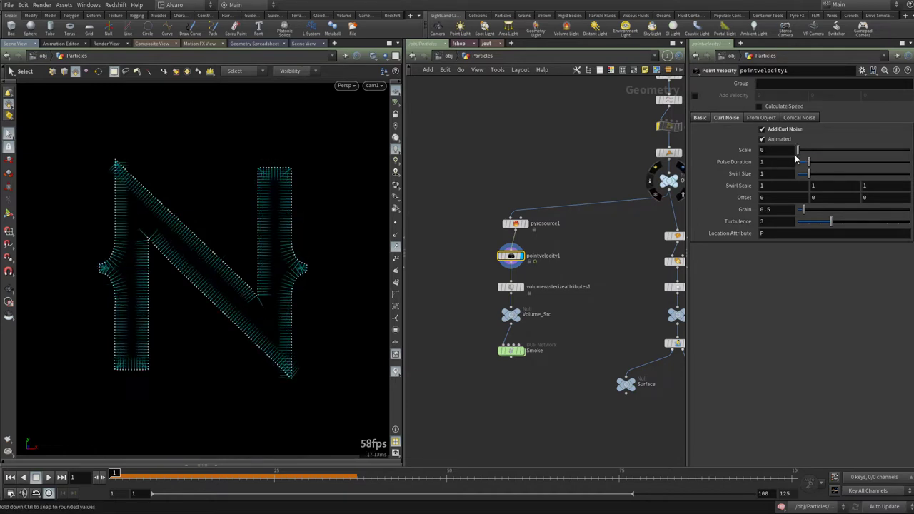
drag(798, 160, 801, 161)
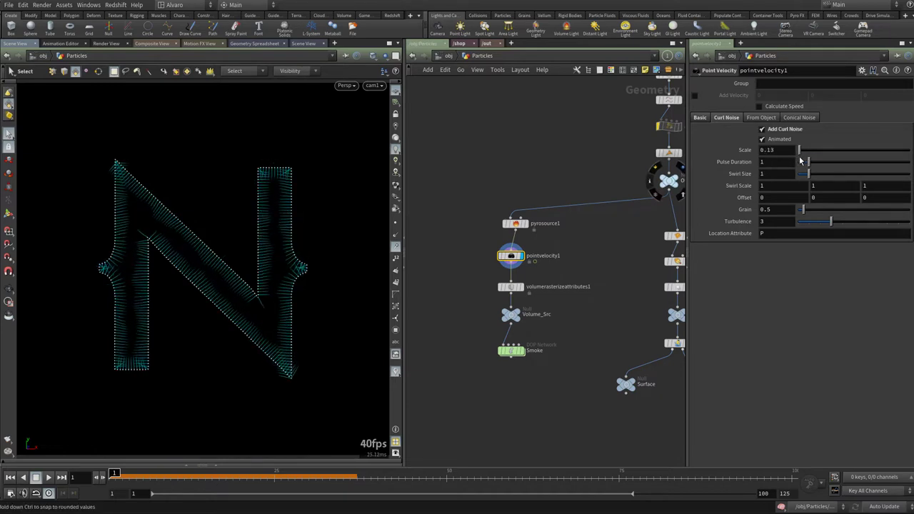
Play the simulation inside the Smoke network to examine the effect of the curl noise, and rewind
double_click(512, 317)
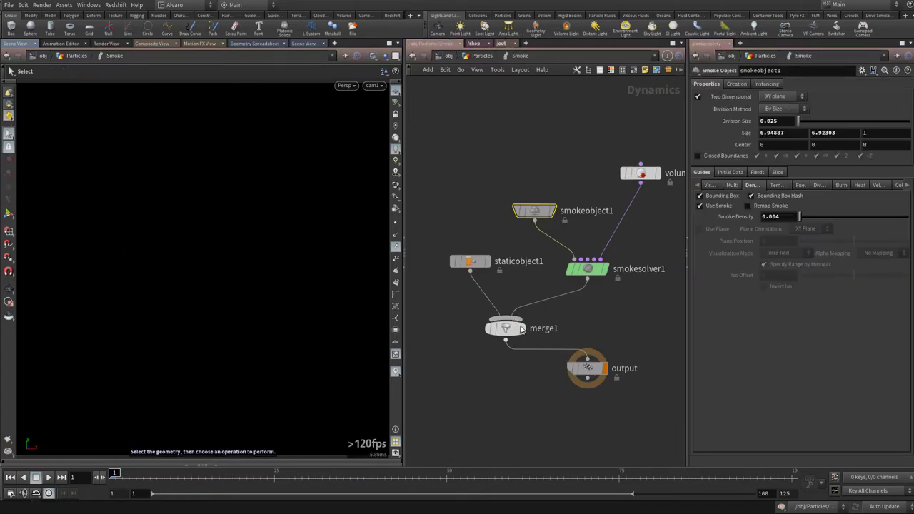
key(Up)
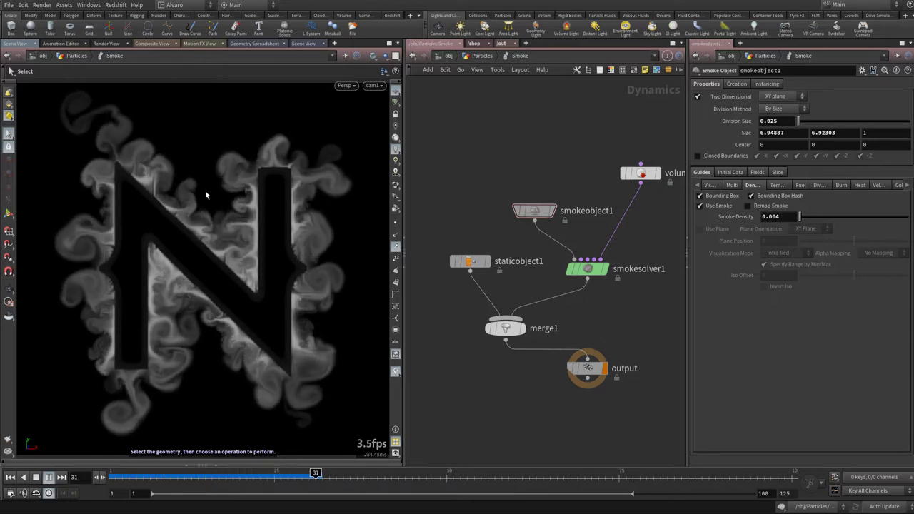
key(ctrl+Up)
Set the curl noise Scale of pointvelocity1 in the Particles network to exactly 0.1
key(u)
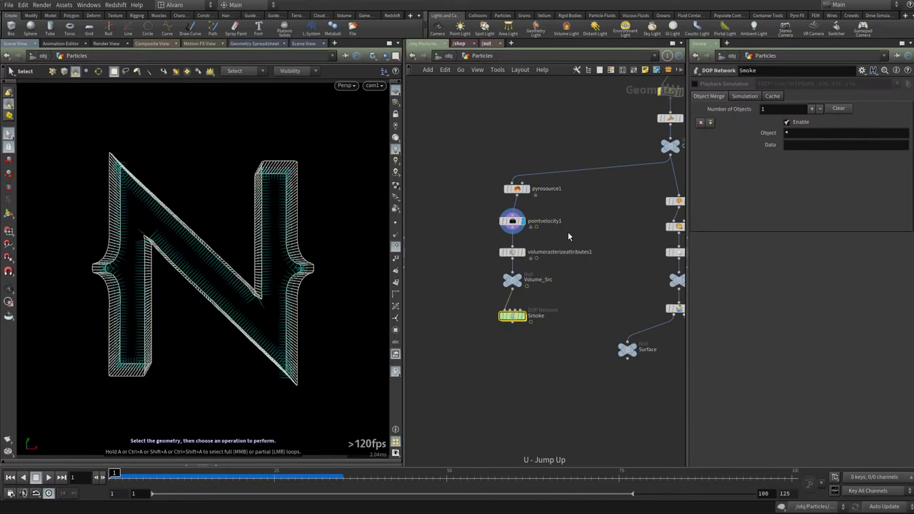
click(512, 221)
click(777, 150)
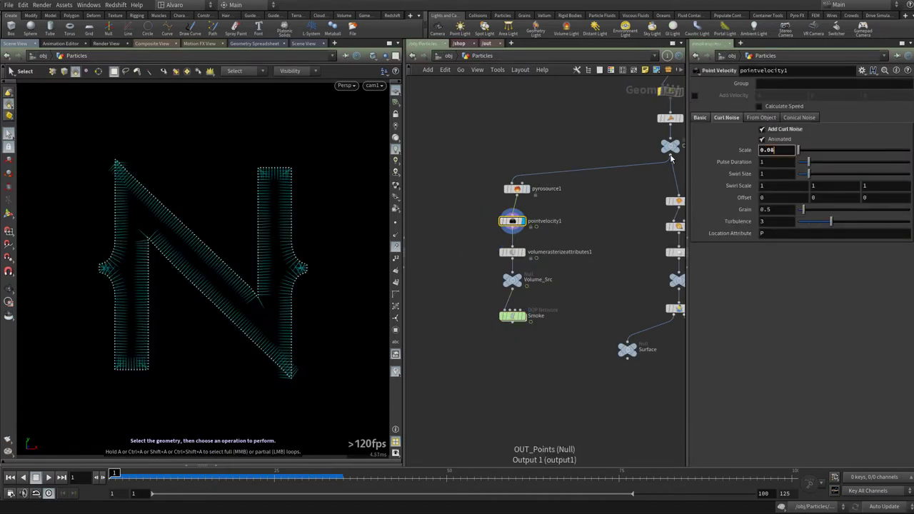
key(Return)
key(BackSpace)
key(BackSpace)
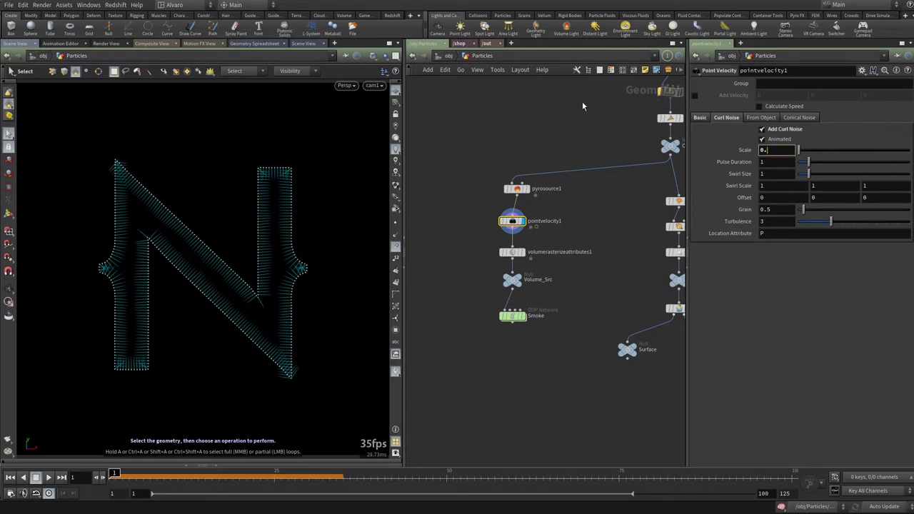
text(1)
key(Return)
Replay the smoke in the Smoke network with the adjusted noise Scale and return to the first frame
double_click(513, 316)
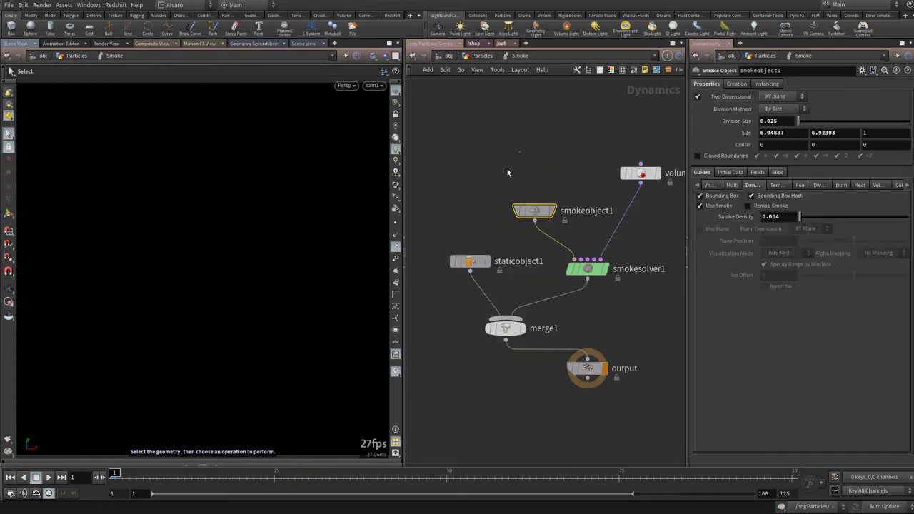
key(Up)
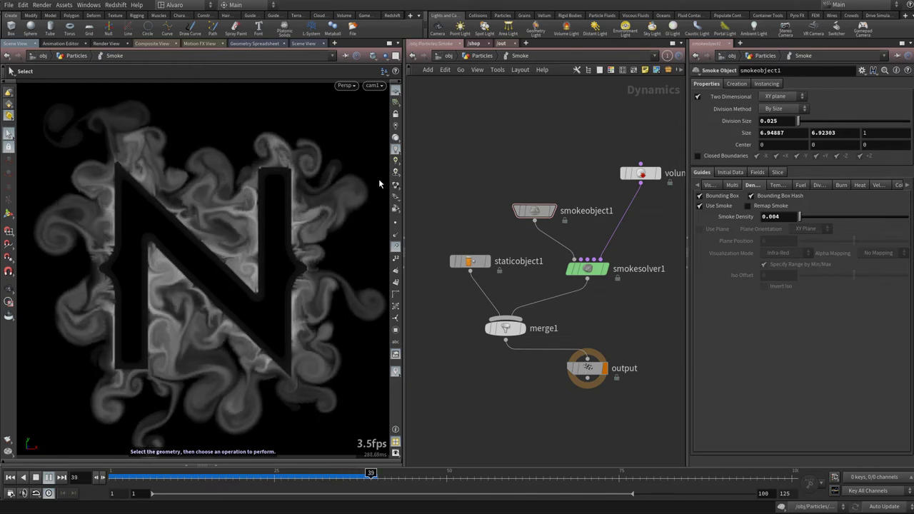
key(ctrl+Up)
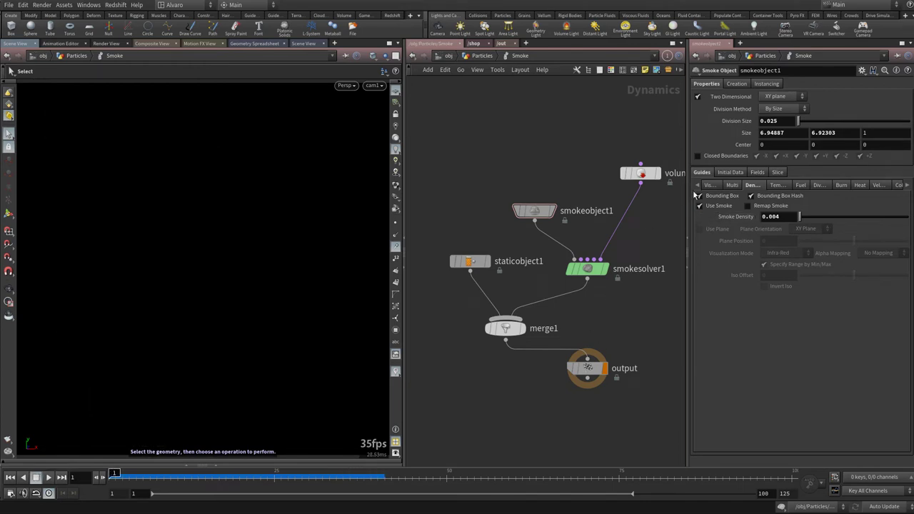
Return to the Particles geometry network and save the scene file
click(491, 58)
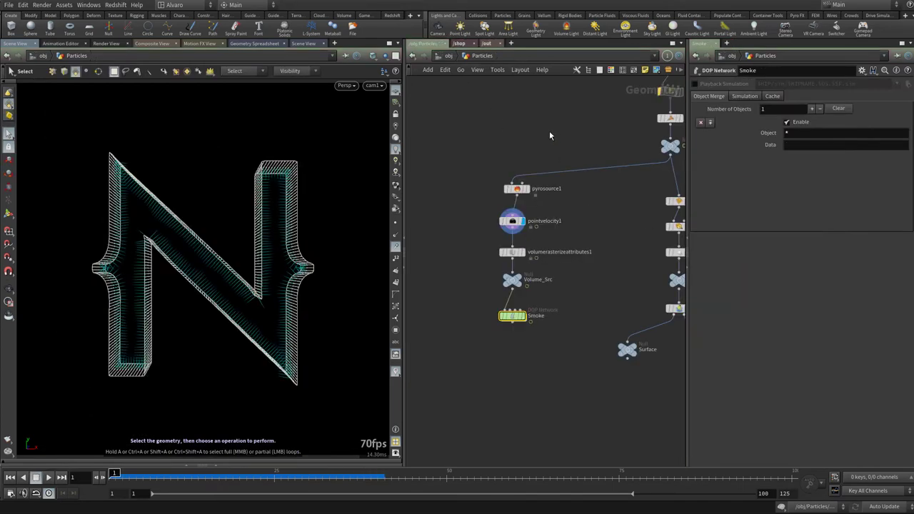
key(ctrl+s)
Move the collision branch, from polyfill1 down to the Surface and VDB nulls, farther from the smoke source branch to free space under OUT_Points
middle_drag(600, 290, 512, 249)
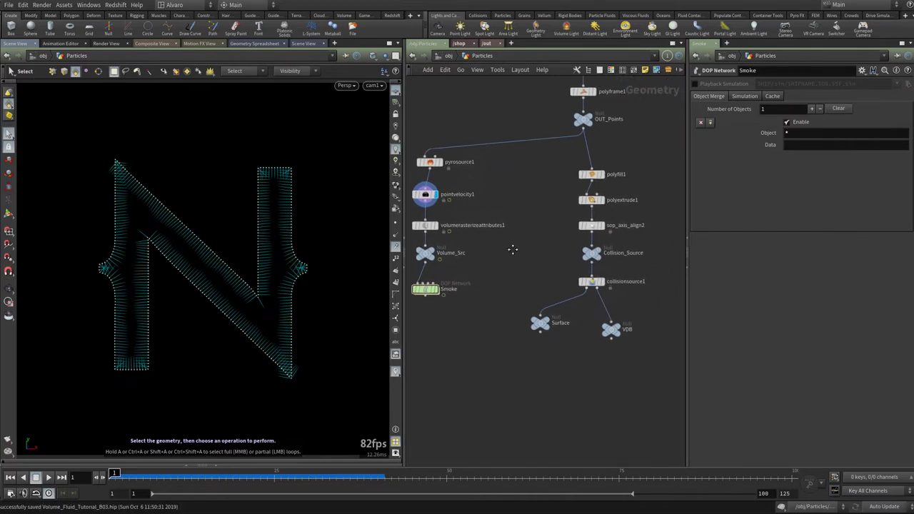
scroll(512, 249, down, 2)
drag(643, 175, 519, 348)
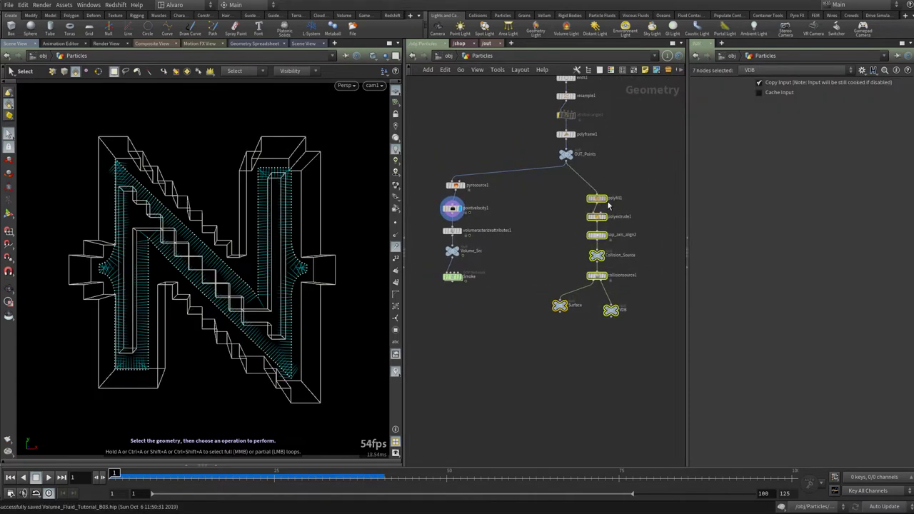
drag(608, 206, 670, 212)
scroll(573, 235, up, 3)
click(571, 219)
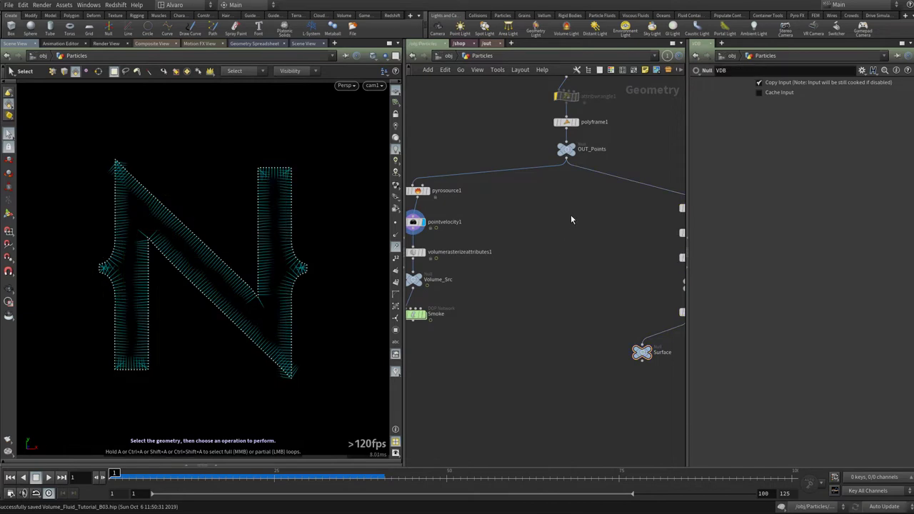
Add a Resample node connected to the output of OUT_Points, between the smoke source and collision branches
click(568, 164)
key(Tab)
key(Return)
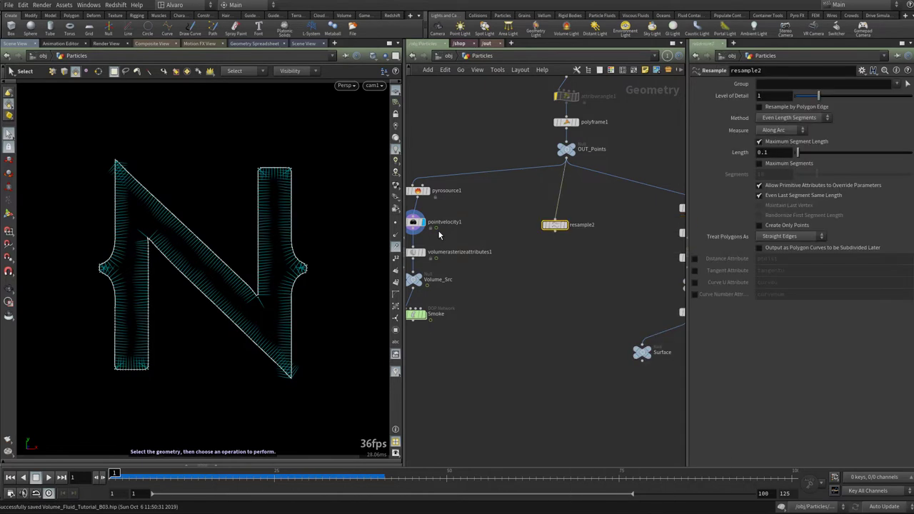
Display OUT_Points, hide the point normals and show the points in the viewport
click(574, 148)
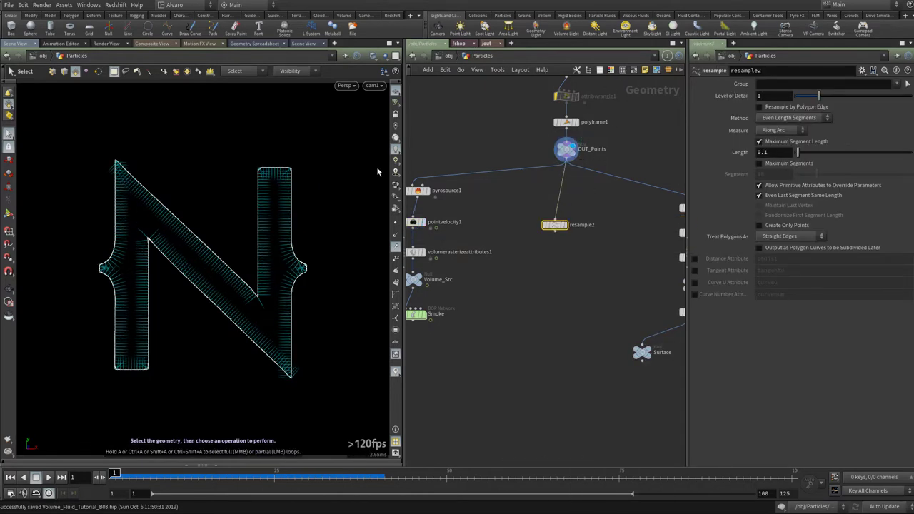
click(395, 249)
click(397, 215)
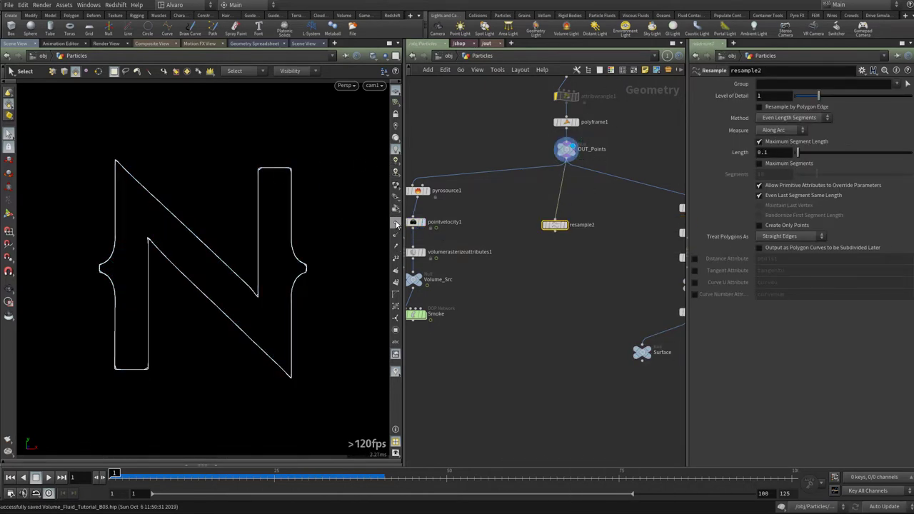
Display the new Resample node and set its maximum segment Length to 0.05
click(563, 226)
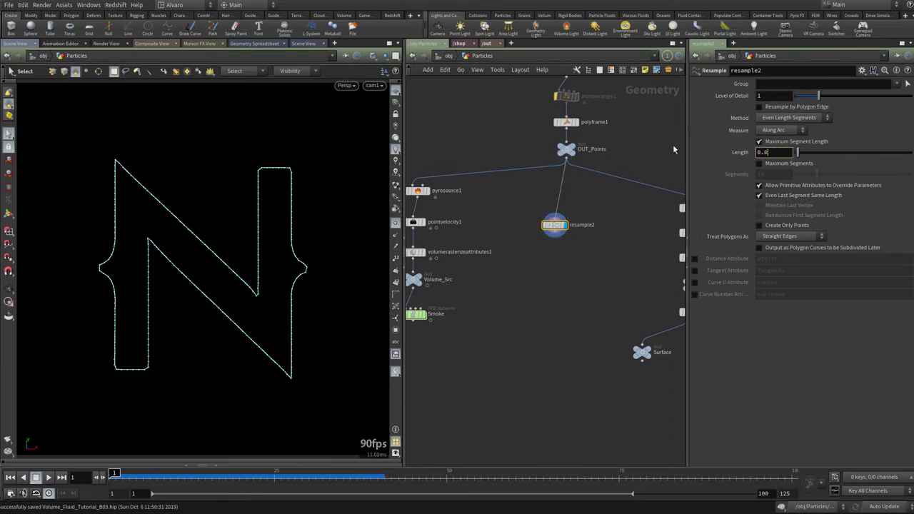
key(BackSpace)
text(05)
key(Return)
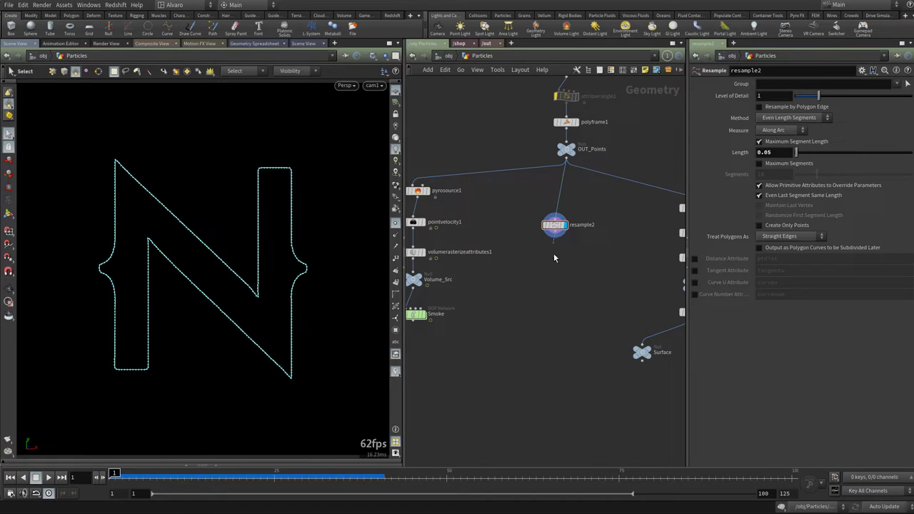
Add a Null after resample2 and name it Points_Src
key(Tab)
text(nu)
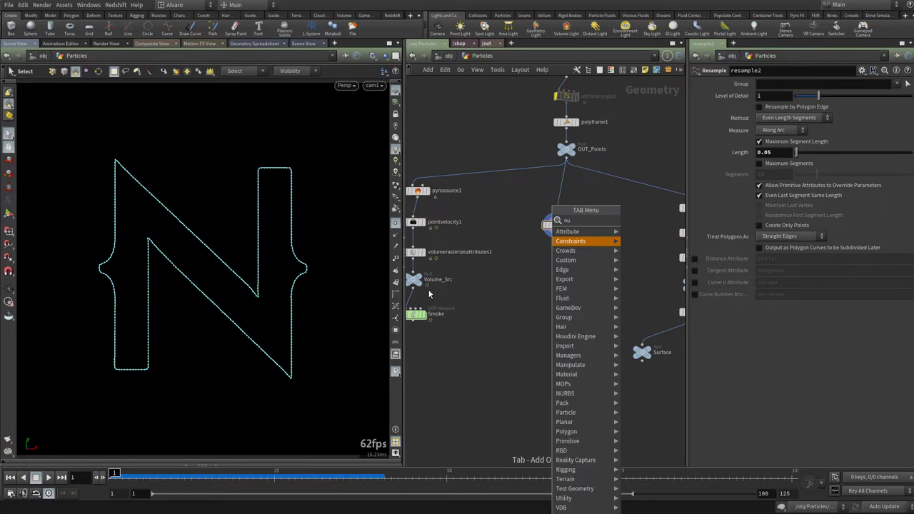
key(Return)
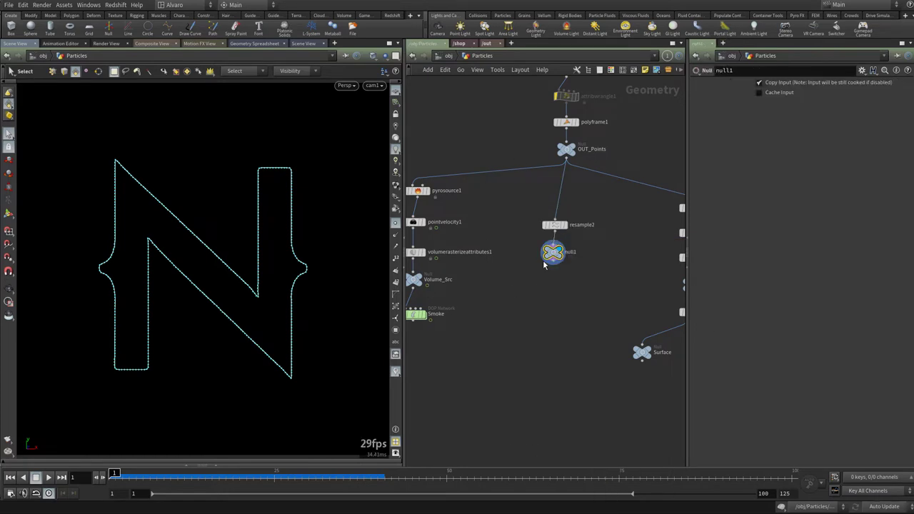
key(F2)
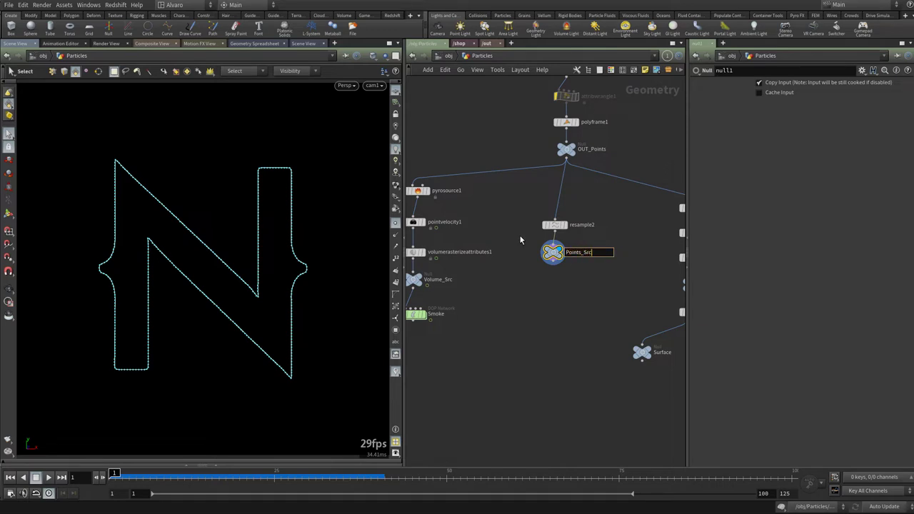
key(Return)
Add a POP Network fed by Points_Src
key(Tab)
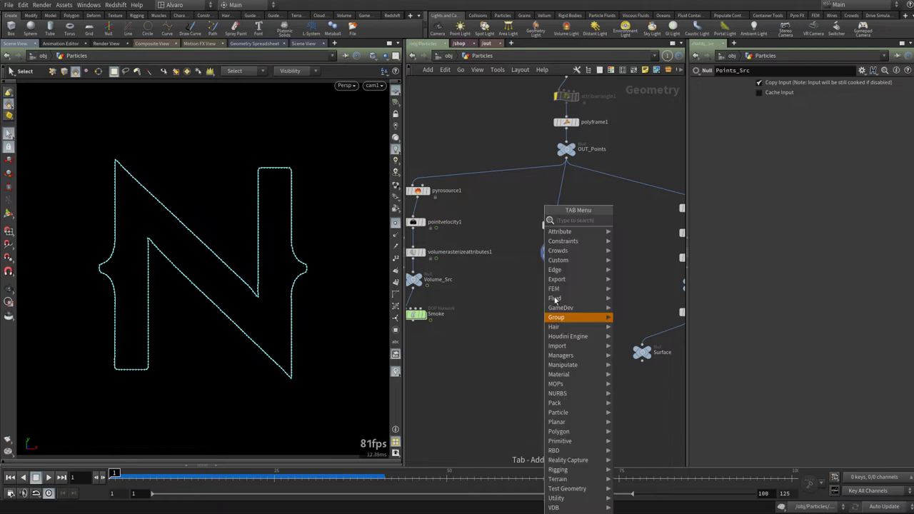
key(Escape)
key(Tab)
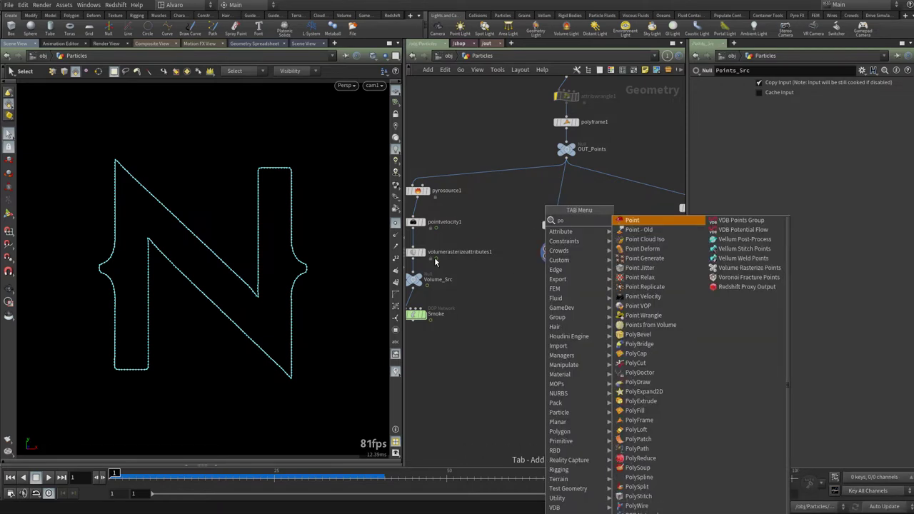
key(Escape)
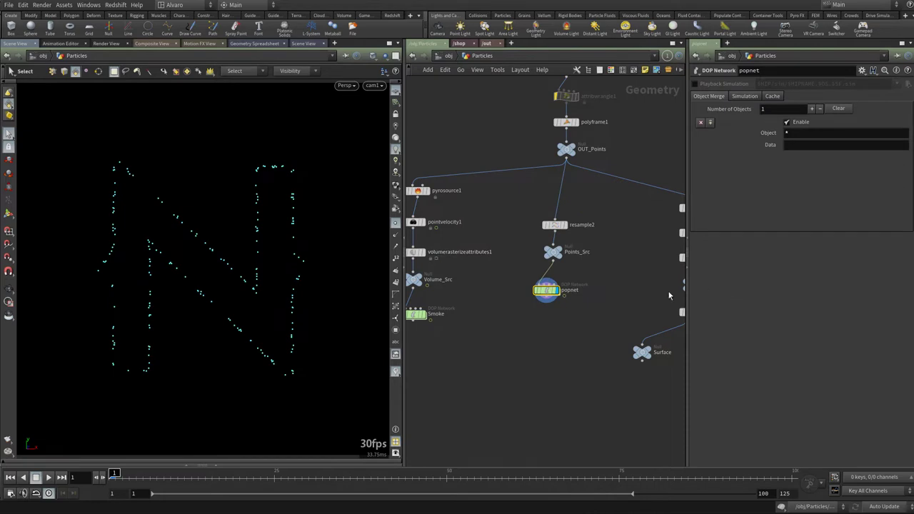
Enter popnet and turn off the Guide of the source_first_input POP Source
double_click(548, 290)
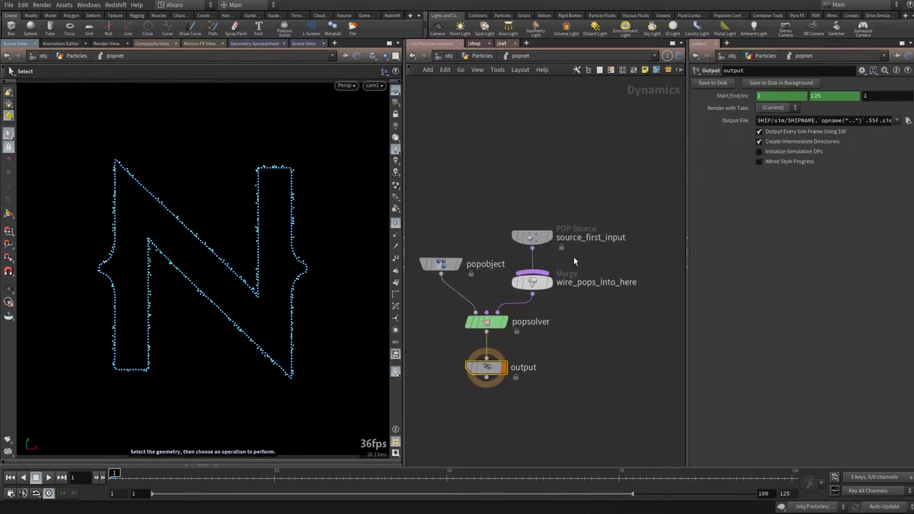
click(532, 237)
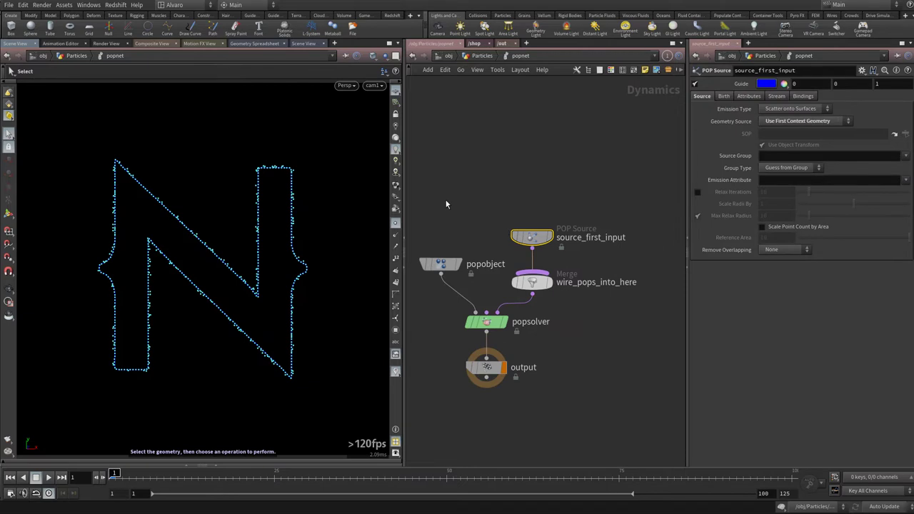
click(695, 85)
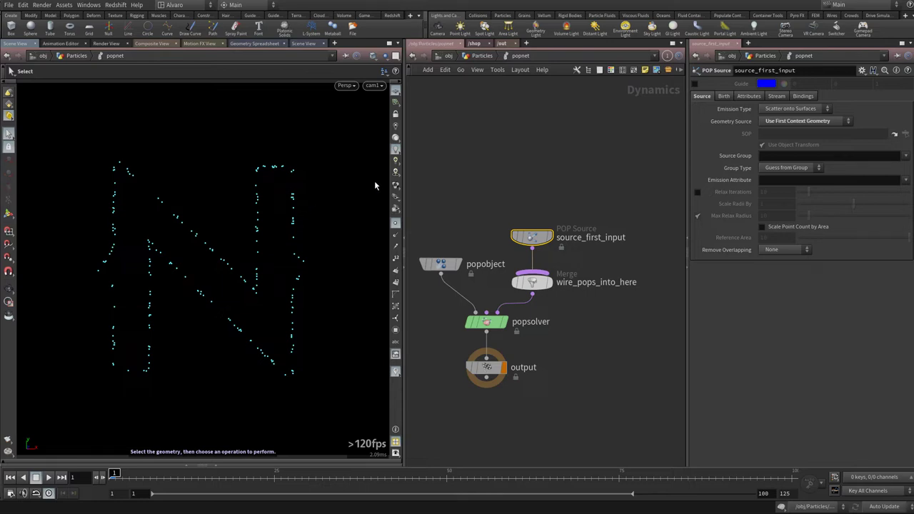
Open the Emission Type choices of source_first_input
click(781, 111)
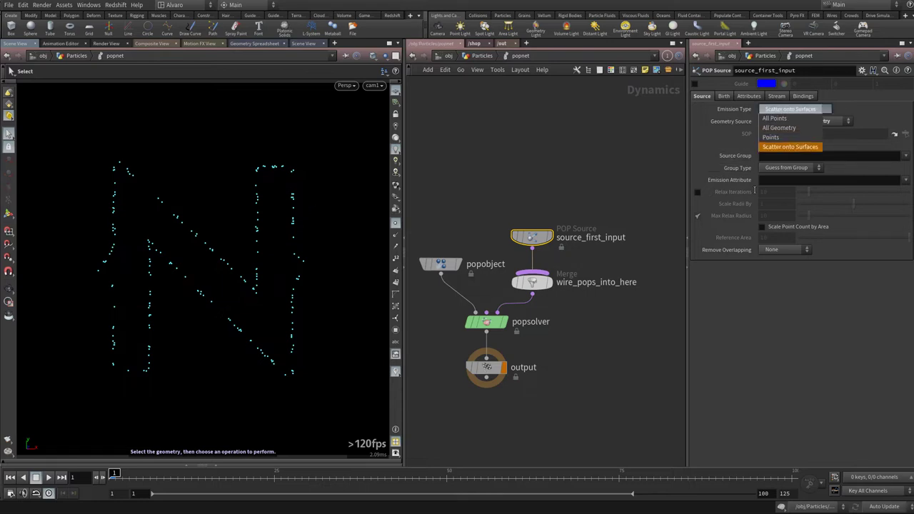
Set the POP source's Emission Type to All Points and play back the particle simulation
click(775, 119)
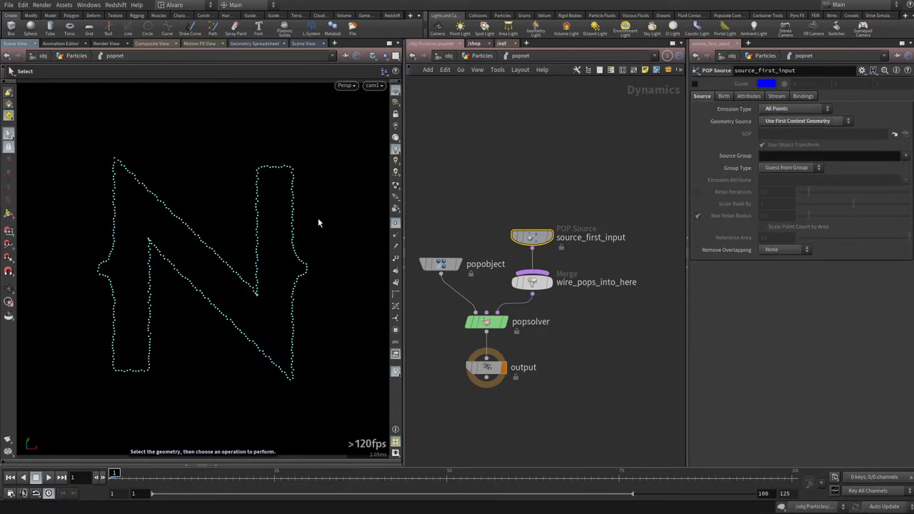
key(Up)
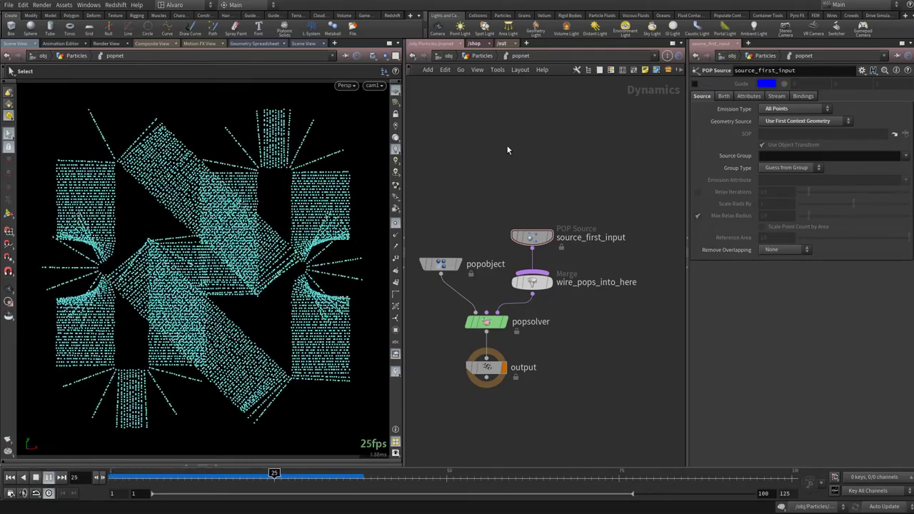
key(Up)
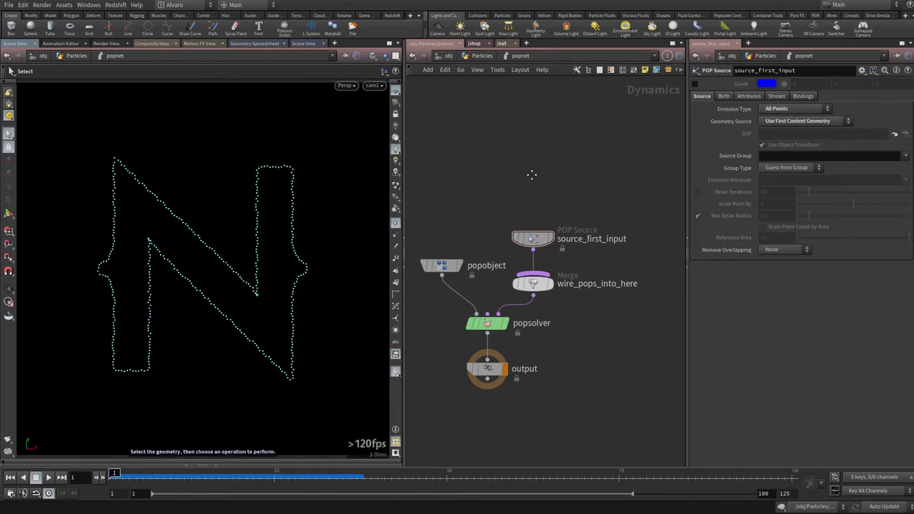
Open the Smoke DOP network inside Particles and play its smoke simulation for comparison with the particles
click(481, 56)
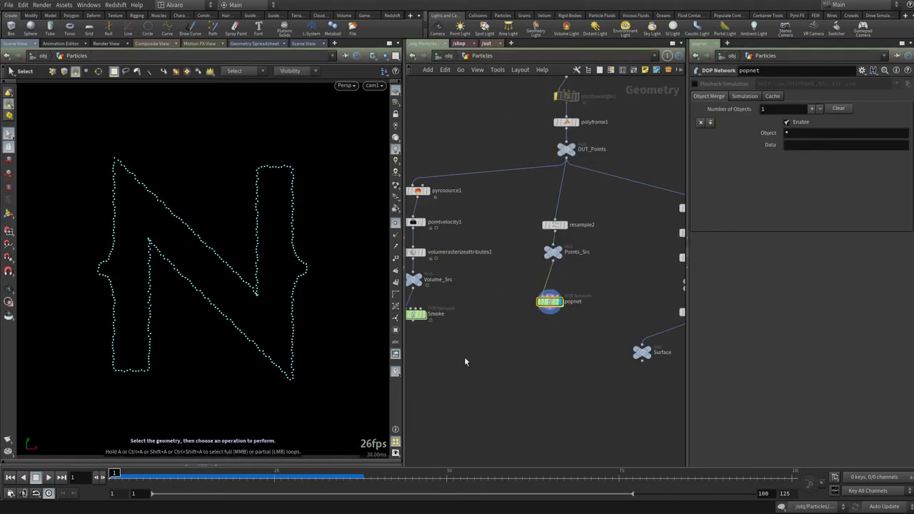
click(489, 319)
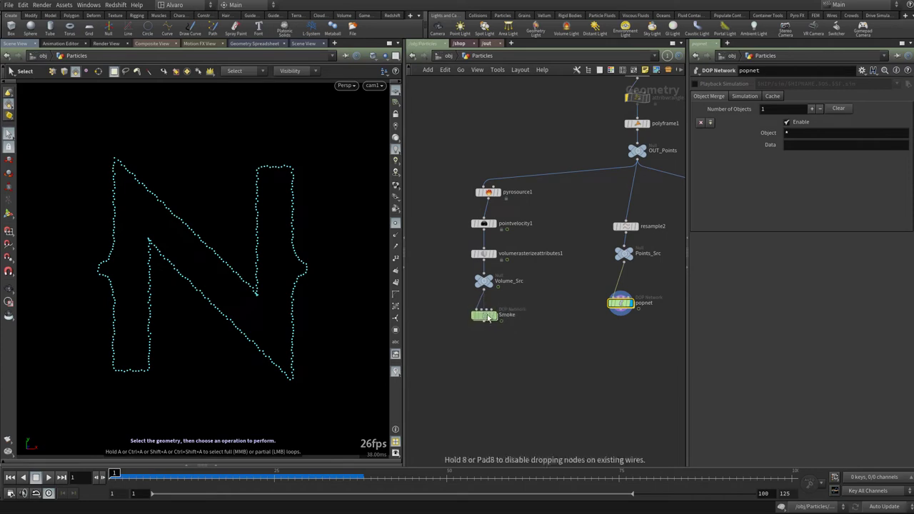
click(487, 322)
double_click(486, 316)
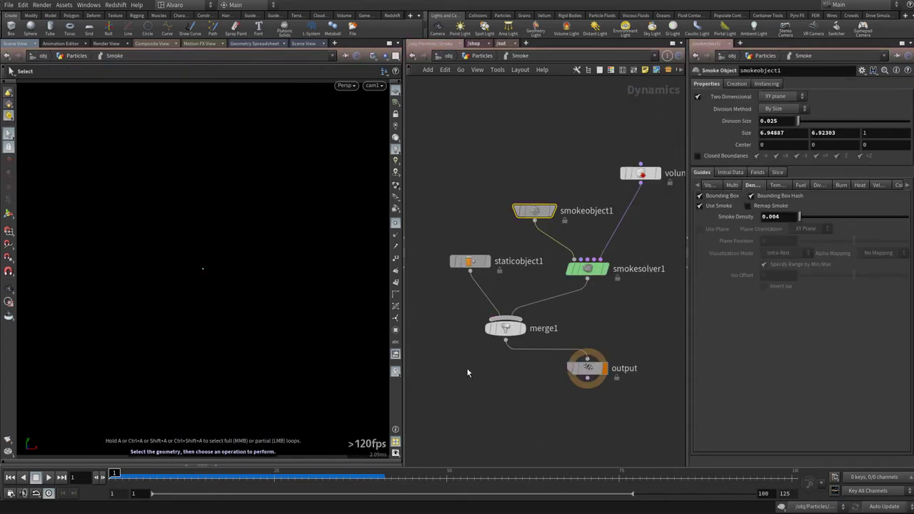
key(Up)
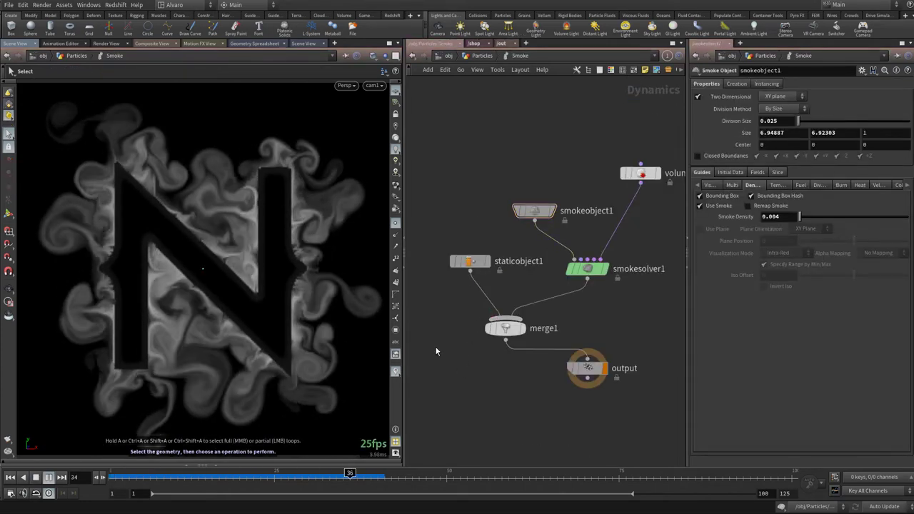
key(ctrl+Up)
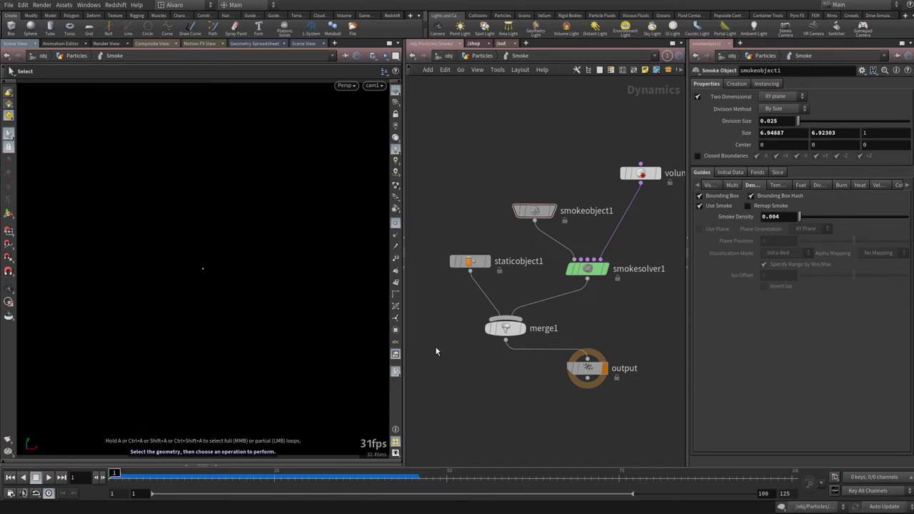
Set the Activation of volumesource1 to the expression $F<=10 and play back the smoke simulation
click(628, 180)
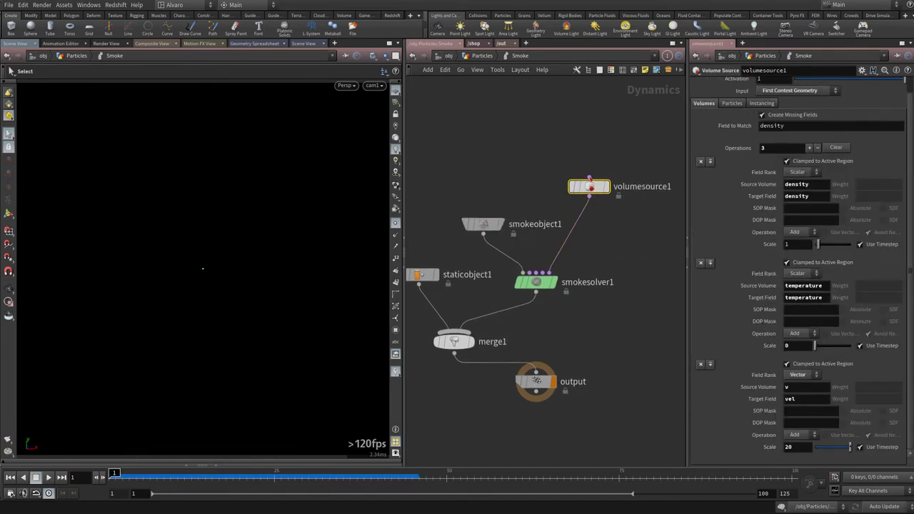
scroll(907, 93, up, 1)
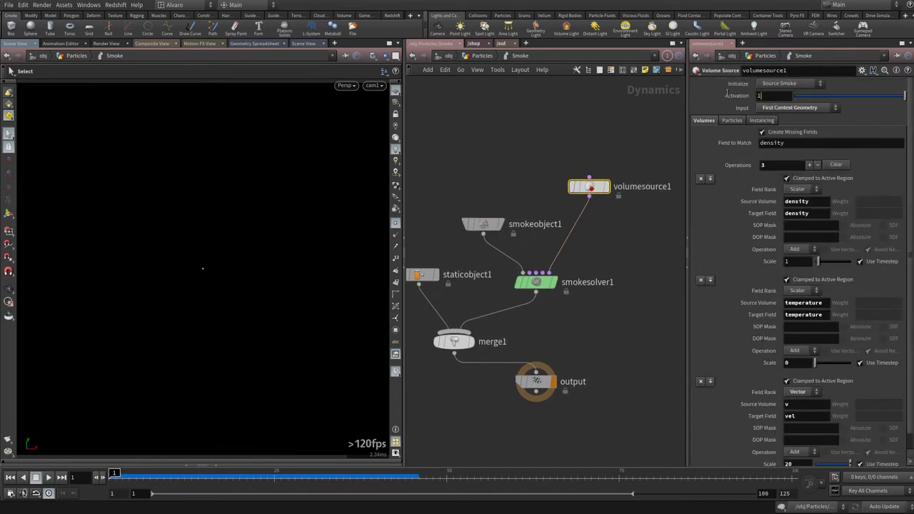
key(ctrl+a)
text($)
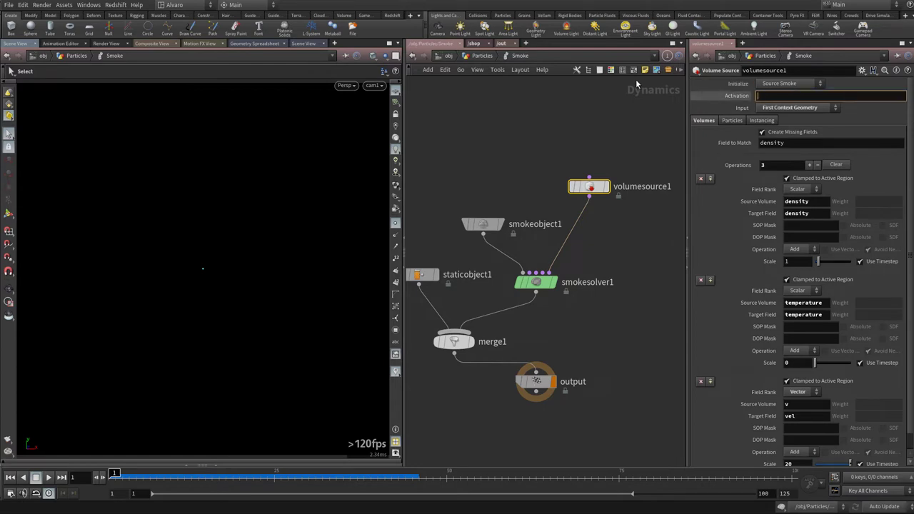
text(F<=10)
key(Return)
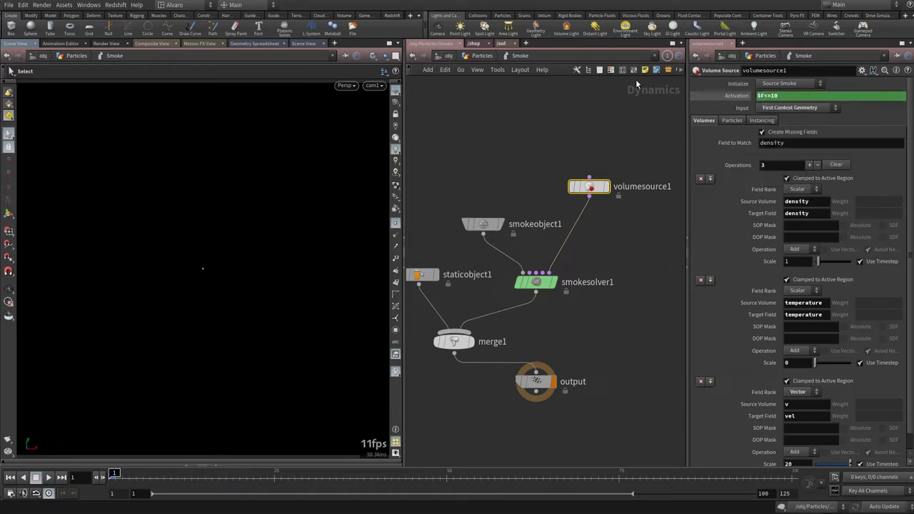
key(Up)
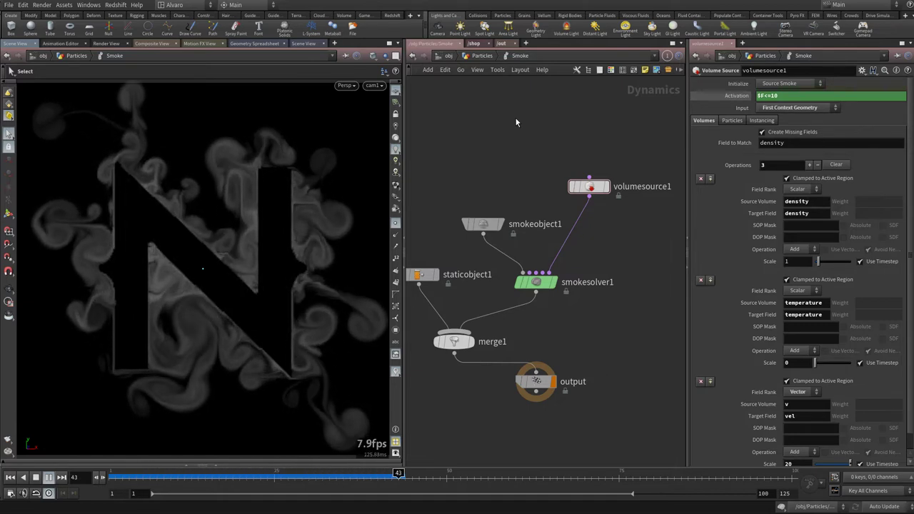
key(ctrl+Up)
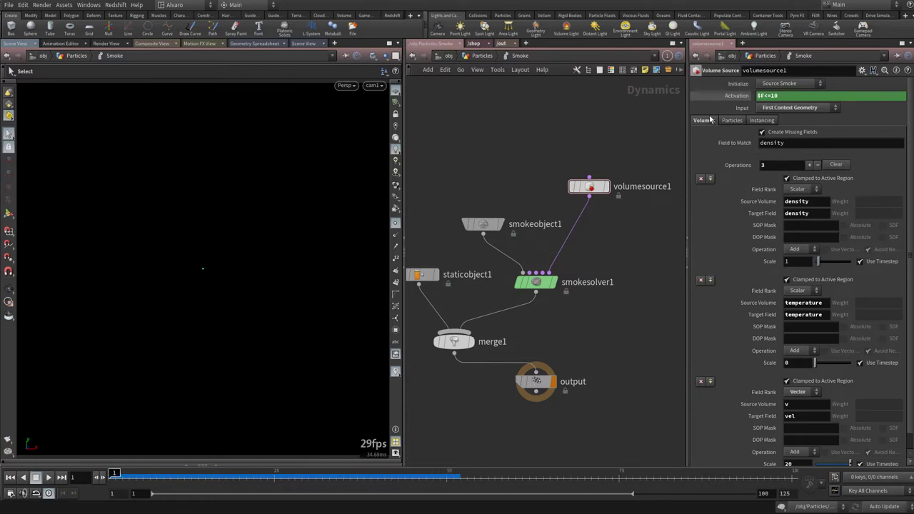
Link the Impulse Activation of source_first_input in popnet to volumesource1's Activation as a relative reference, and play back the particles
right_click(744, 97)
click(747, 152)
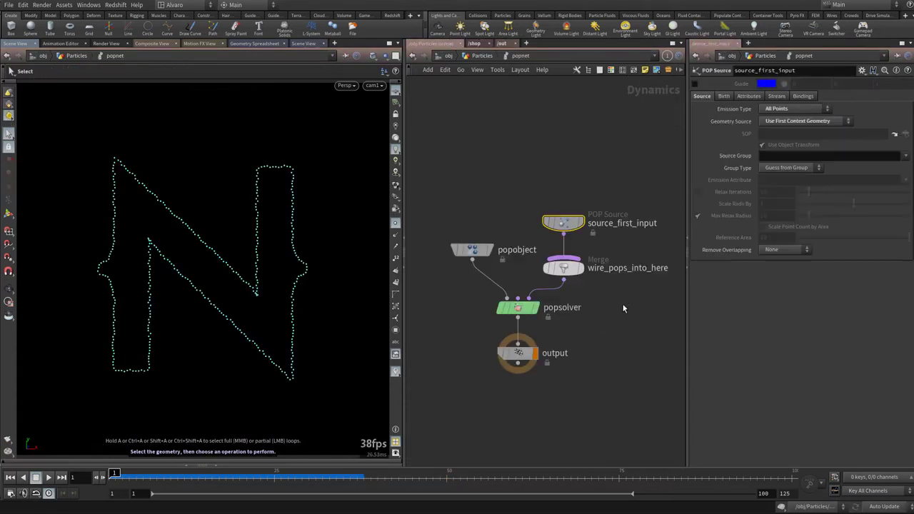
click(724, 96)
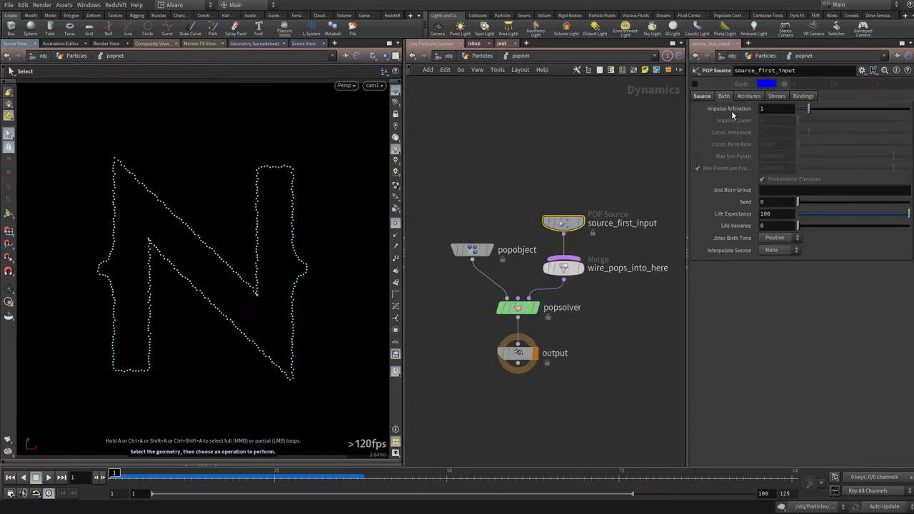
right_click(732, 110)
click(760, 190)
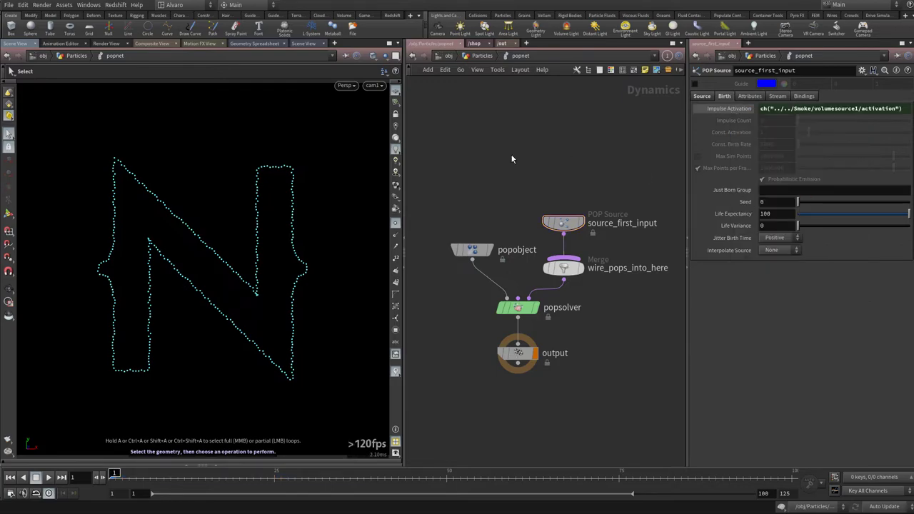
key(Up)
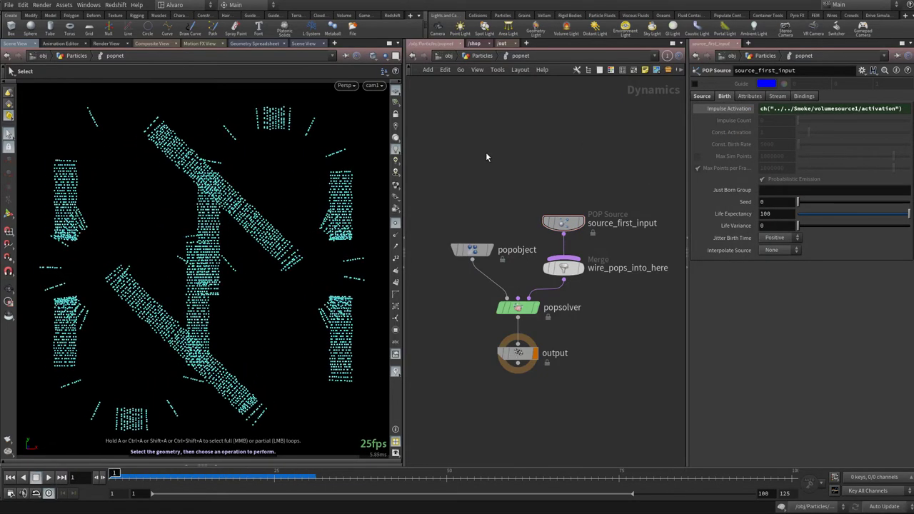
key(ctrl+Up)
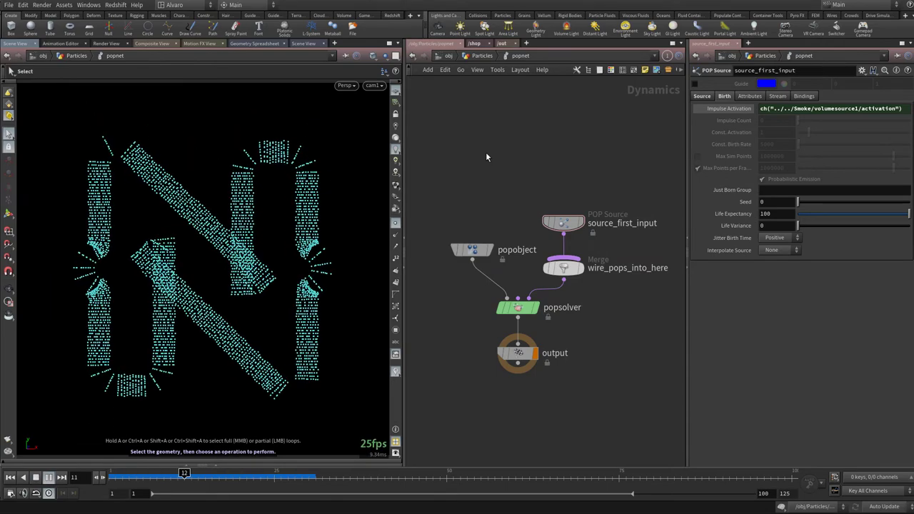
key(ctrl+Up)
key(Up)
Set Inherit Velocity to 0 on source_first_input and play back the particle simulation
drag(523, 248, 615, 181)
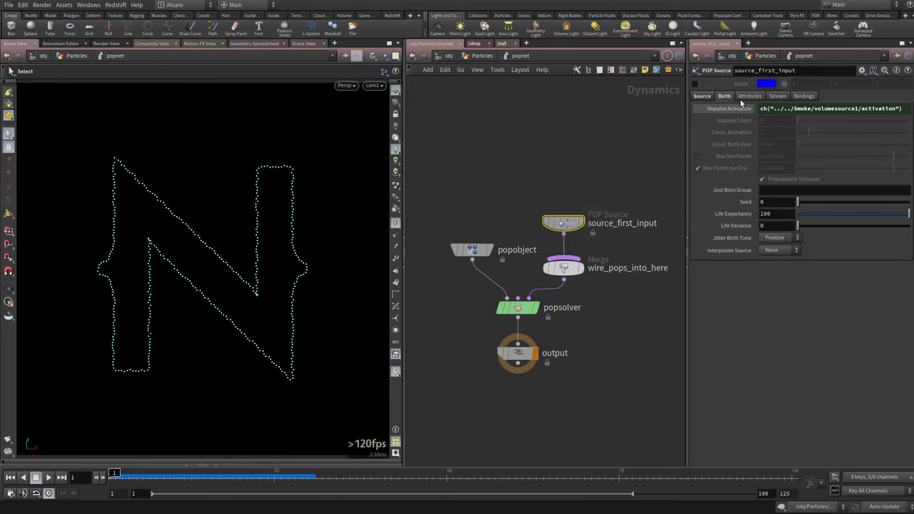
click(743, 98)
double_click(776, 148)
text(0)
key(Return)
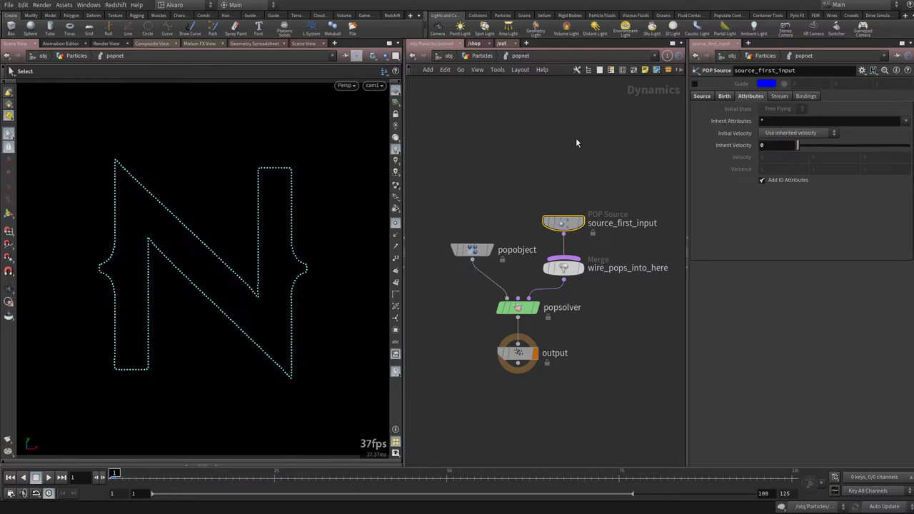
key(Up)
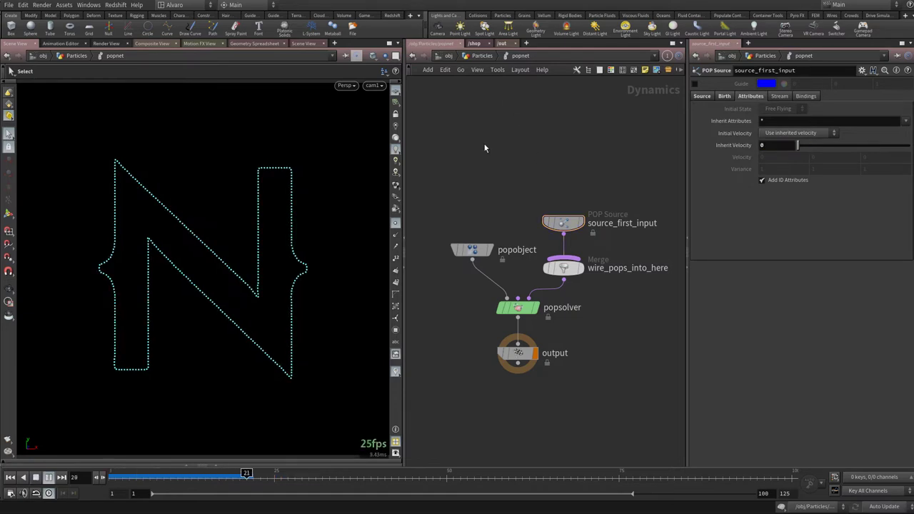
key(ctrl+Up)
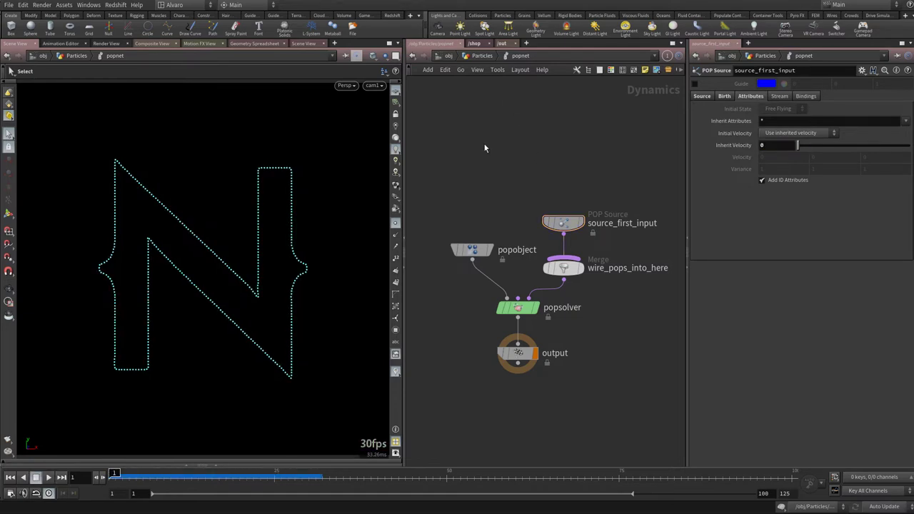
Inspect popobject's node information at frames 1 and 2 to compare the number of emitted points
right_click(471, 252)
key(Escape)
middle_click(471, 255)
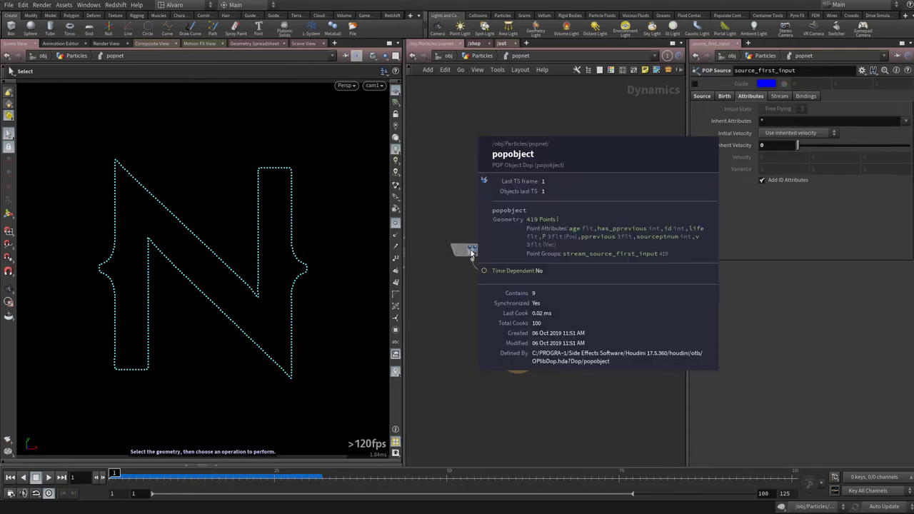
key(Right)
middle_click(473, 255)
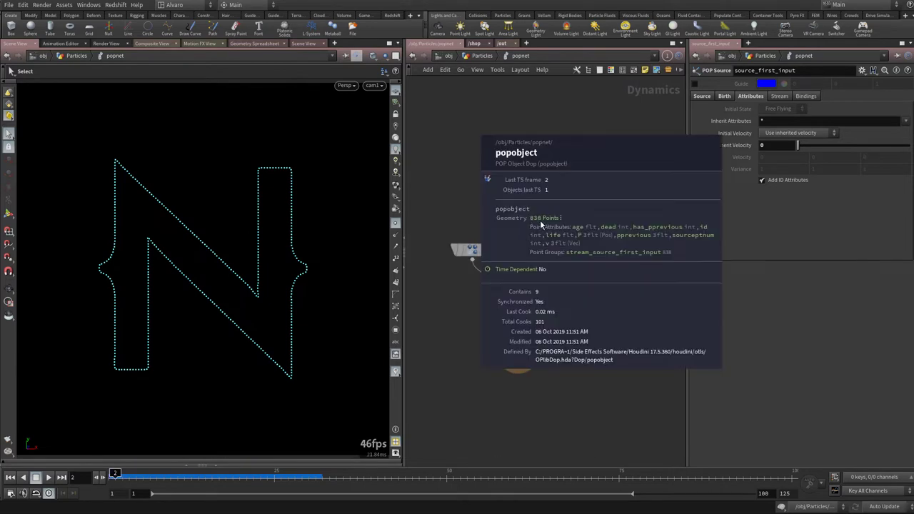
key(Left)
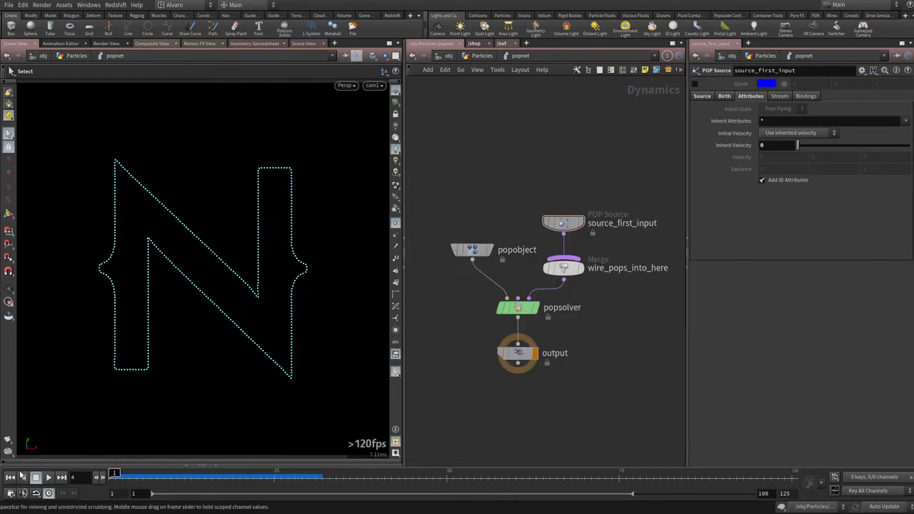
Move source_first_input higher and insert a POP Advect by Volumes node between it and wire_pops_into_here
drag(556, 225, 561, 135)
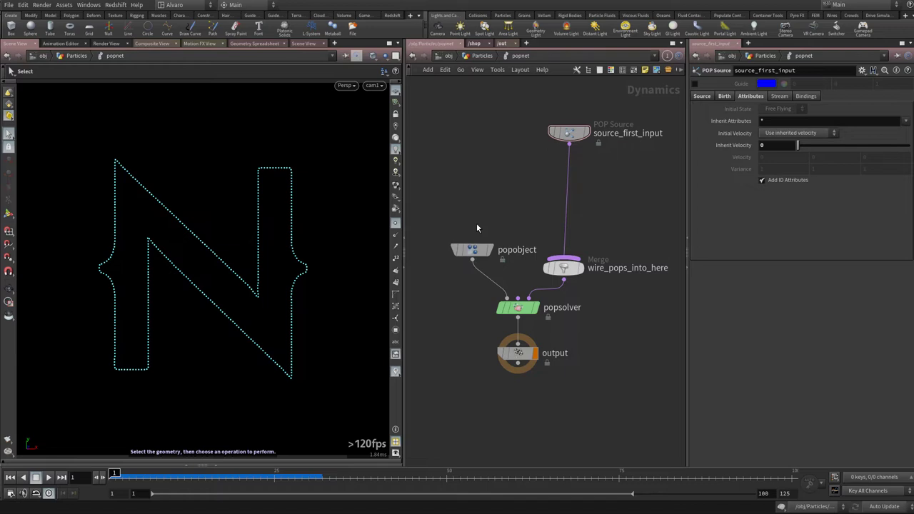
key(Tab)
text(volu)
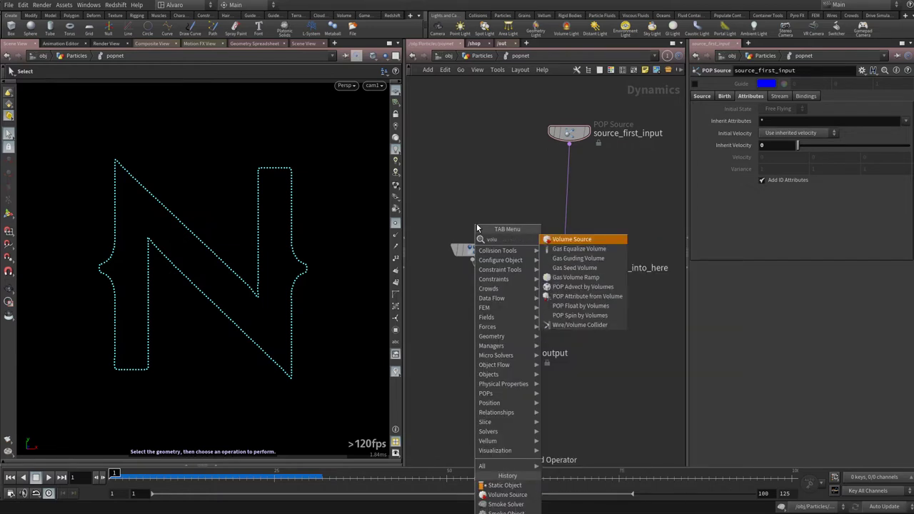
click(582, 287)
click(572, 181)
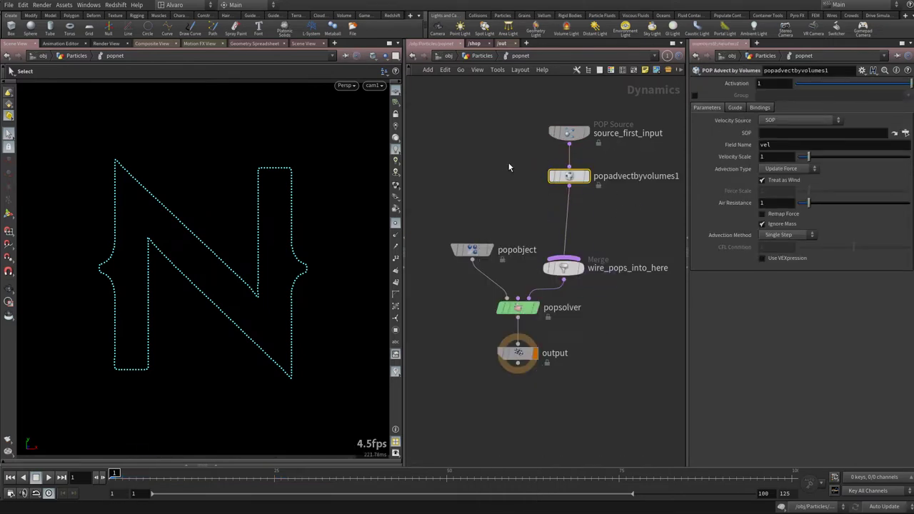
click(638, 222)
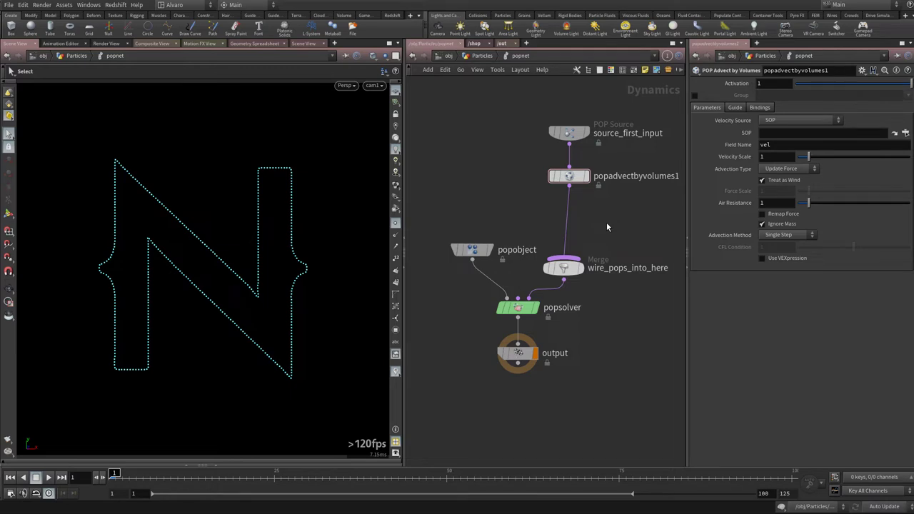
In the Particles network, move the resample2, Points_Src and popnet nodes aside and add a Dop Import Fields node beside Smoke
key(u)
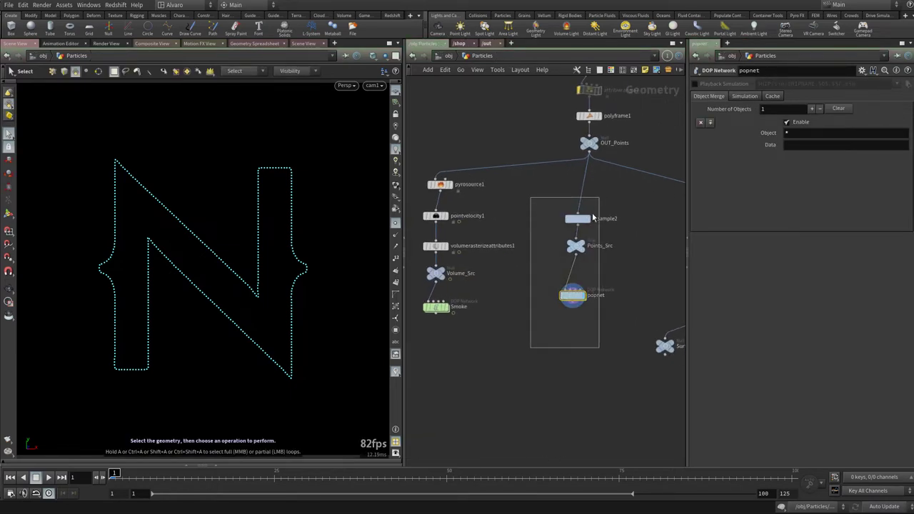
drag(593, 218, 622, 229)
key(Tab)
text(d)
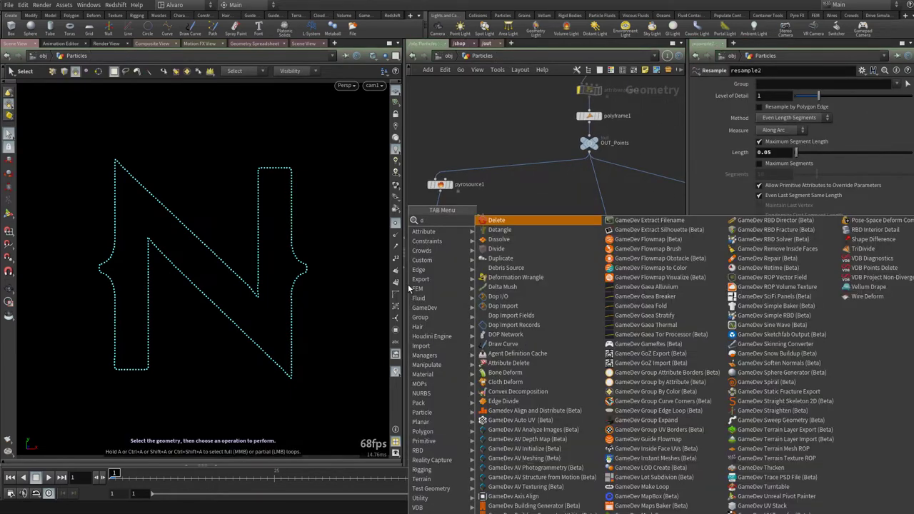
text(op)
key(Down)
key(Down)
key(Return)
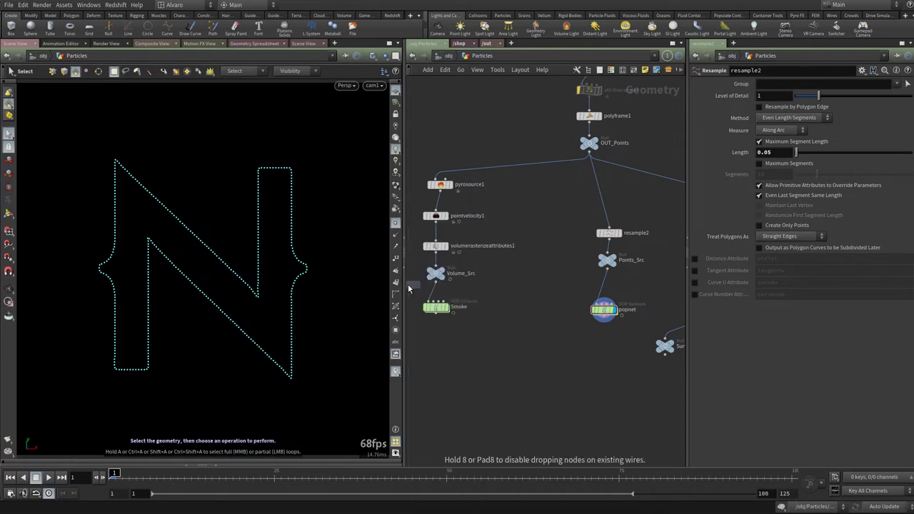
click(569, 293)
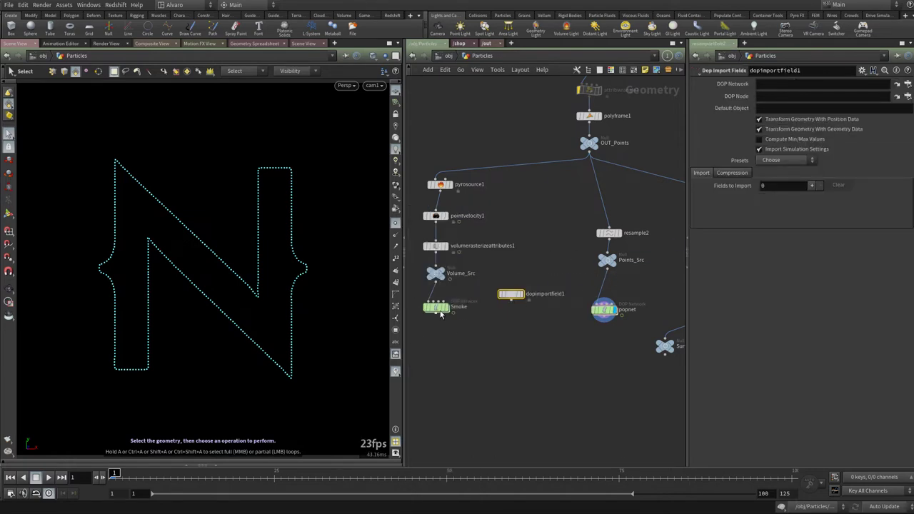
Set dopimportfield1's DOP Network to ../Smoke and DOP Node to smokeobject1, and display the node
drag(442, 314, 776, 85)
double_click(439, 309)
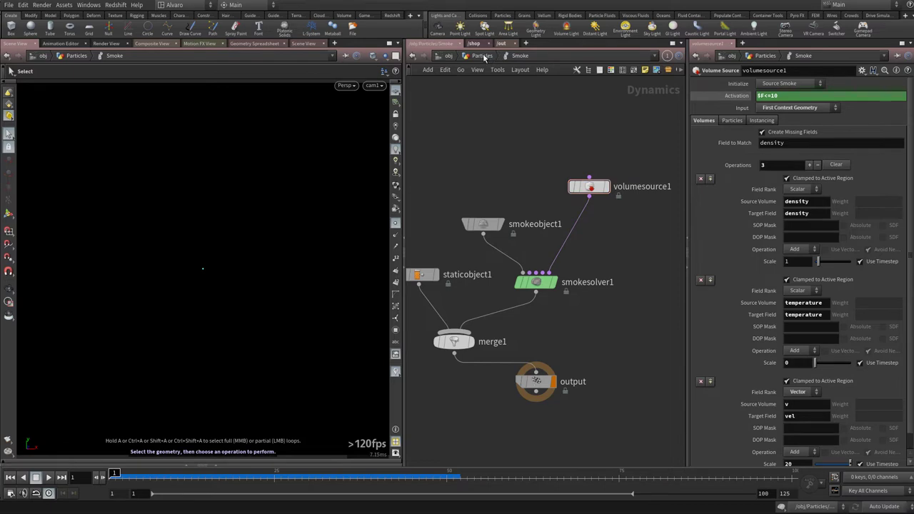
click(485, 55)
click(511, 294)
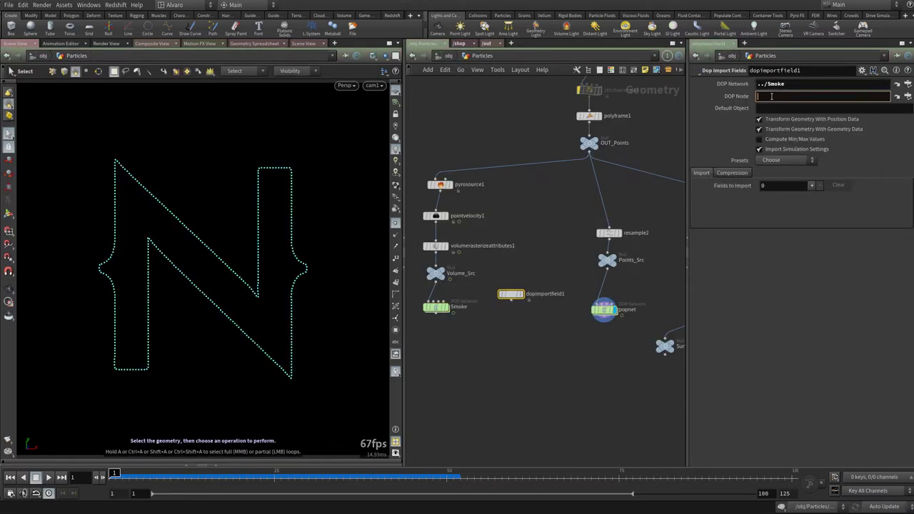
drag(511, 303, 516, 311)
click(527, 302)
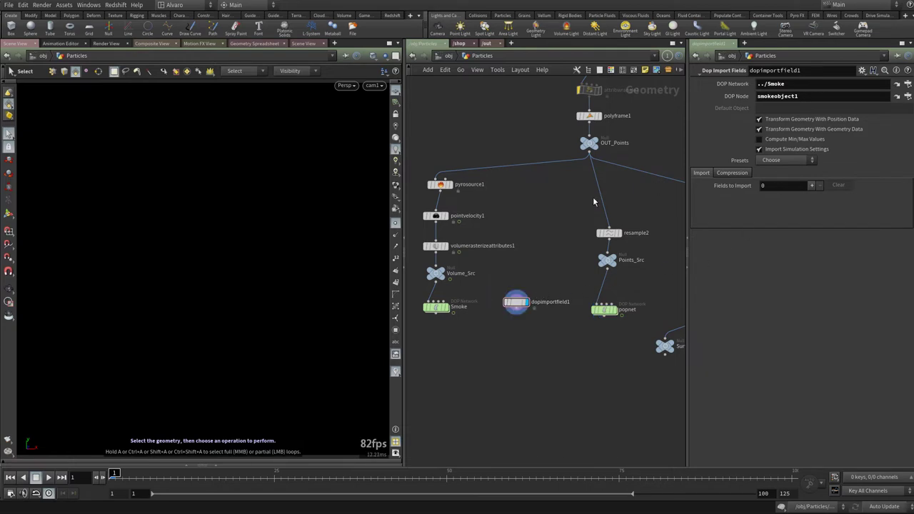
Apply the Smoke preset to dopimportfield1, exclude rest, temperature and Cd from the import, and play back the imported smoke
click(776, 162)
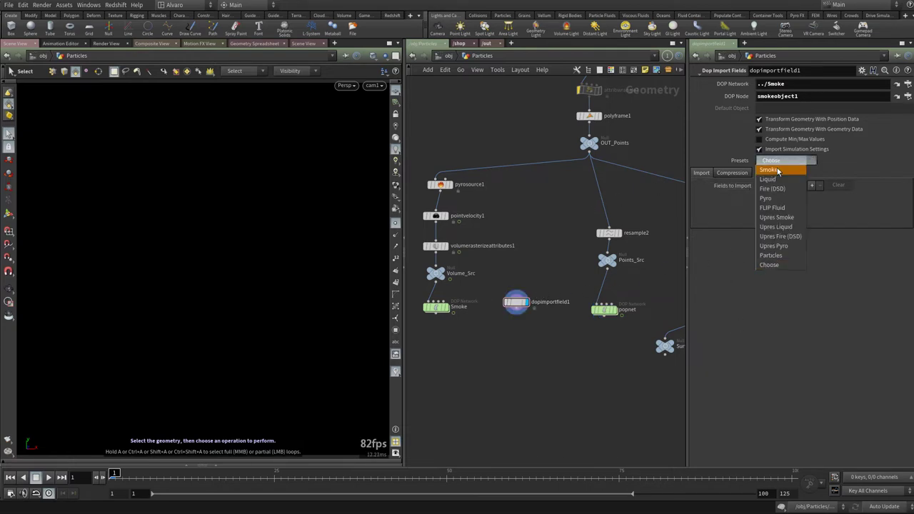
click(778, 170)
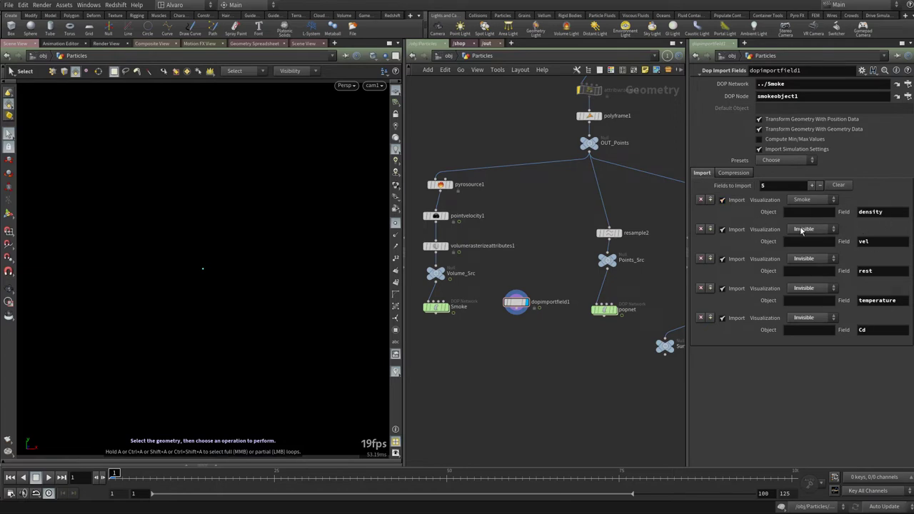
click(721, 260)
click(722, 290)
right_click(516, 304)
middle_click(516, 305)
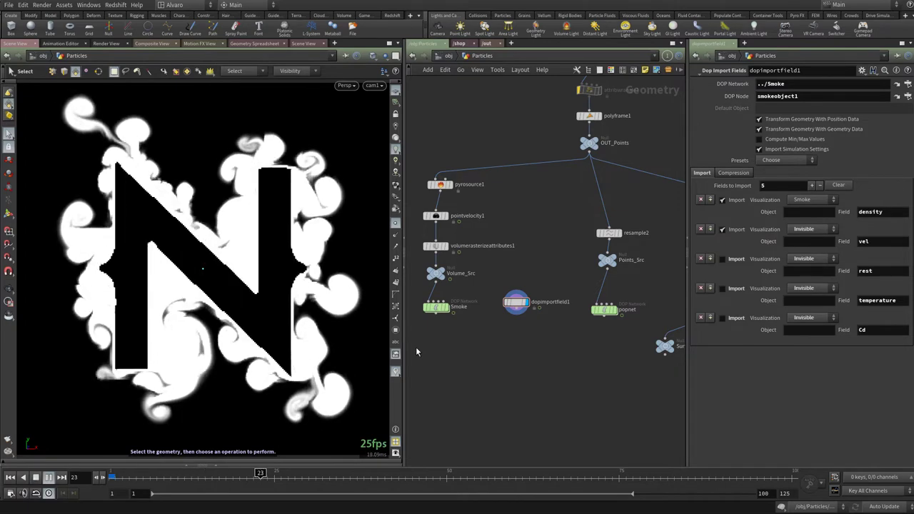
Add a Null node below dopimportfield1, name it Smoke_Sim and display it
click(517, 314)
text(null)
key(Return)
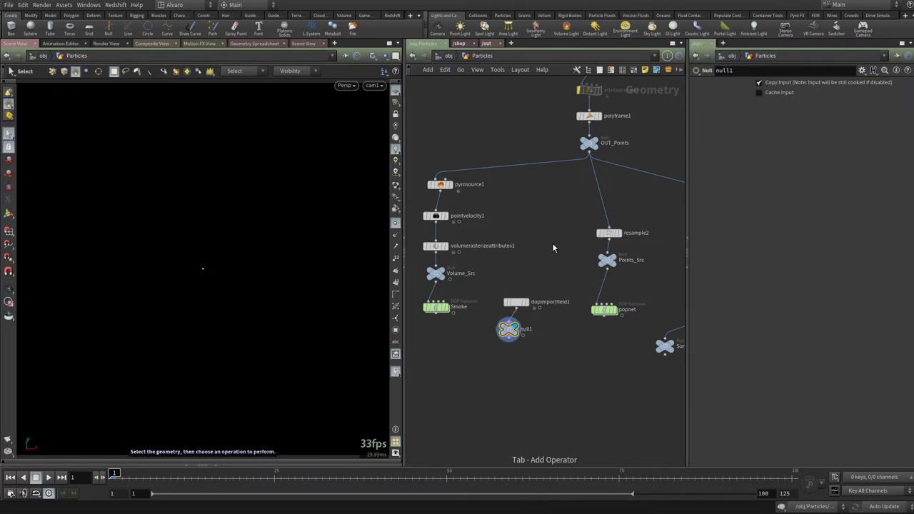
double_click(532, 330)
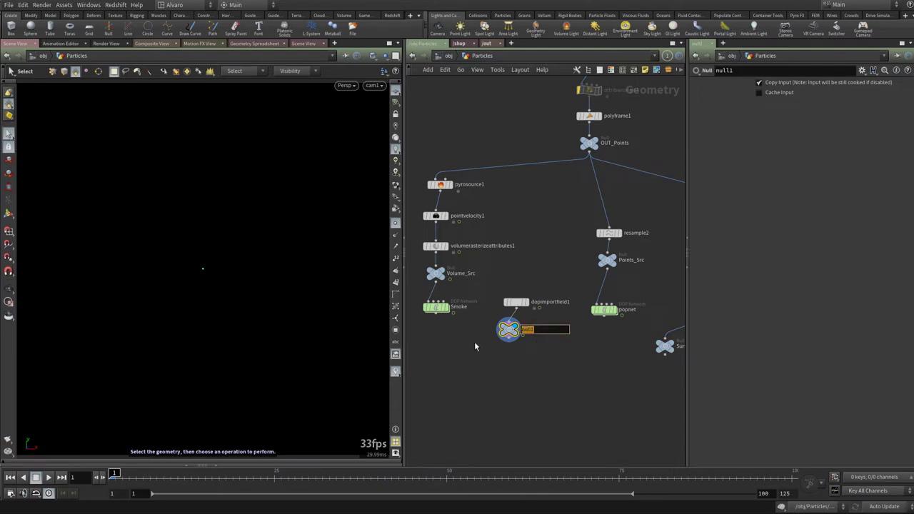
key(Return)
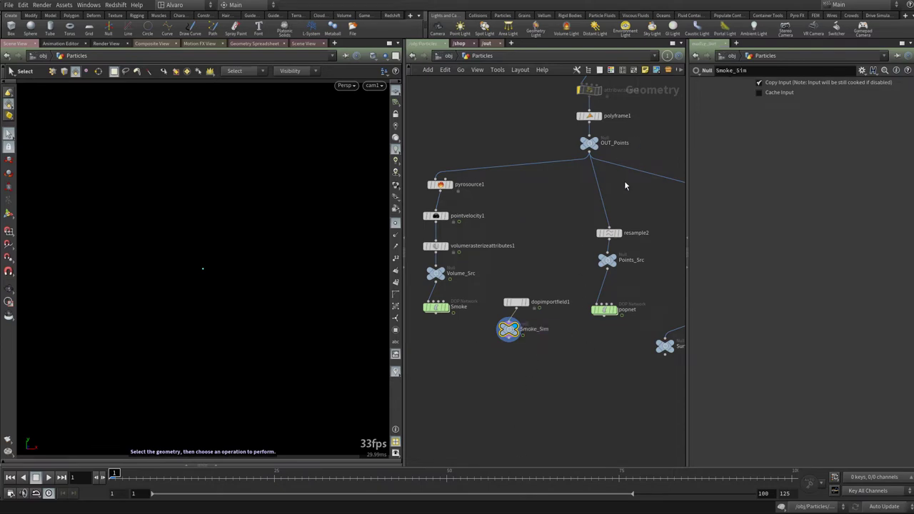
Rearrange the smoke import and particle source nodes and connect Smoke_Sim to popnet's second input
drag(625, 186, 656, 227)
click(517, 302)
drag(547, 218, 612, 385)
key(l)
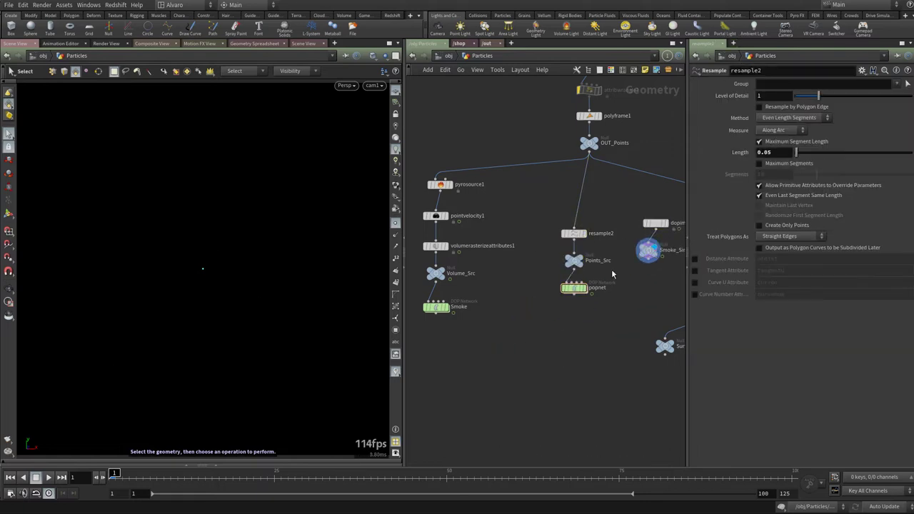
drag(571, 288, 565, 320)
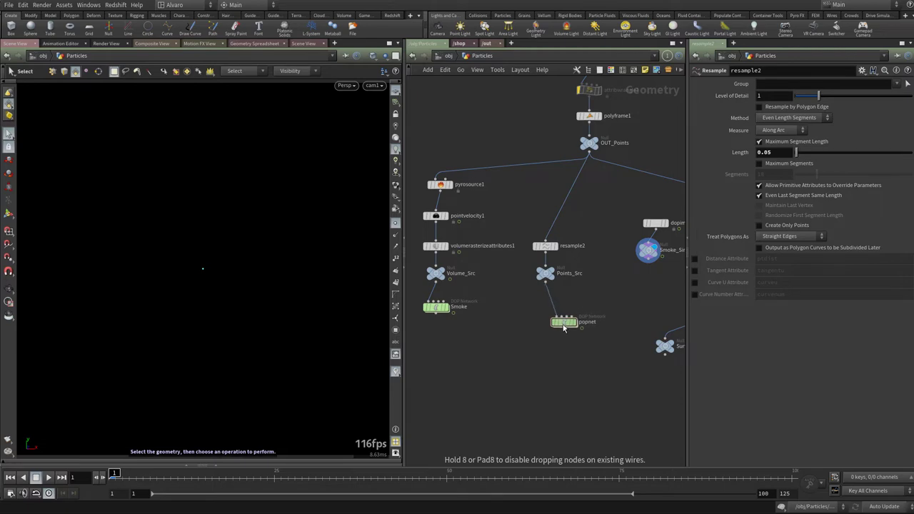
click(647, 262)
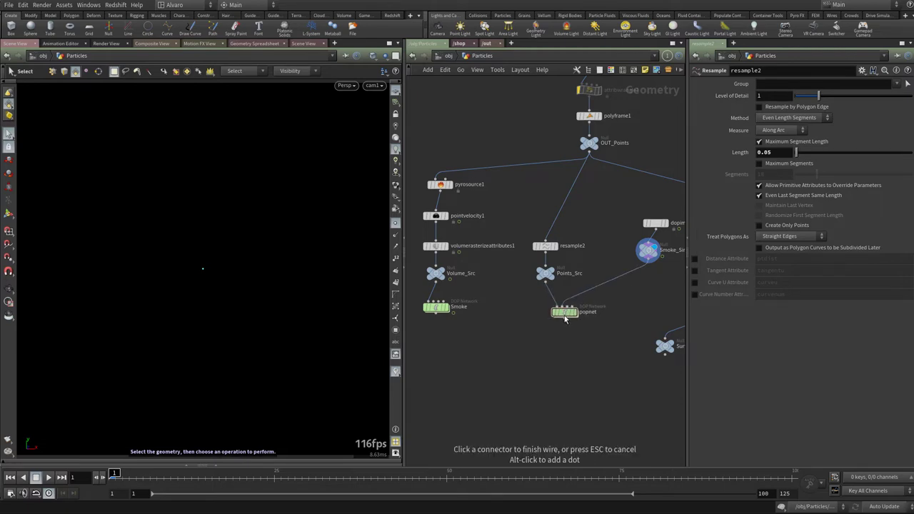
click(564, 318)
Inside popnet, set popadvectbyvolumes1's Velocity Source to Second Context Geometry
double_click(564, 320)
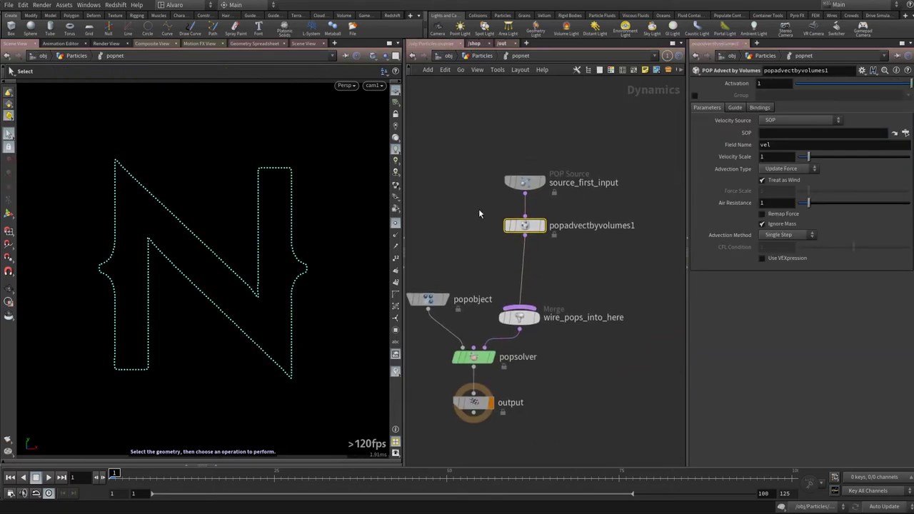
click(790, 120)
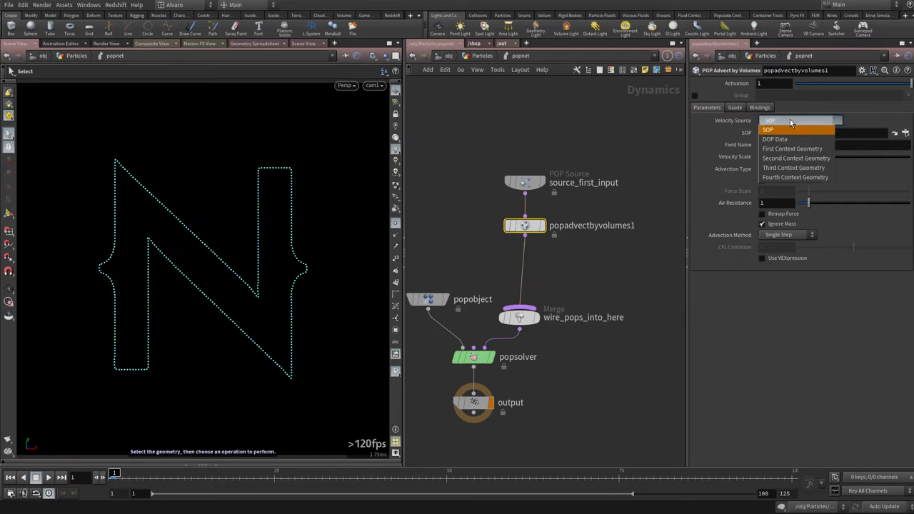
click(790, 159)
click(412, 148)
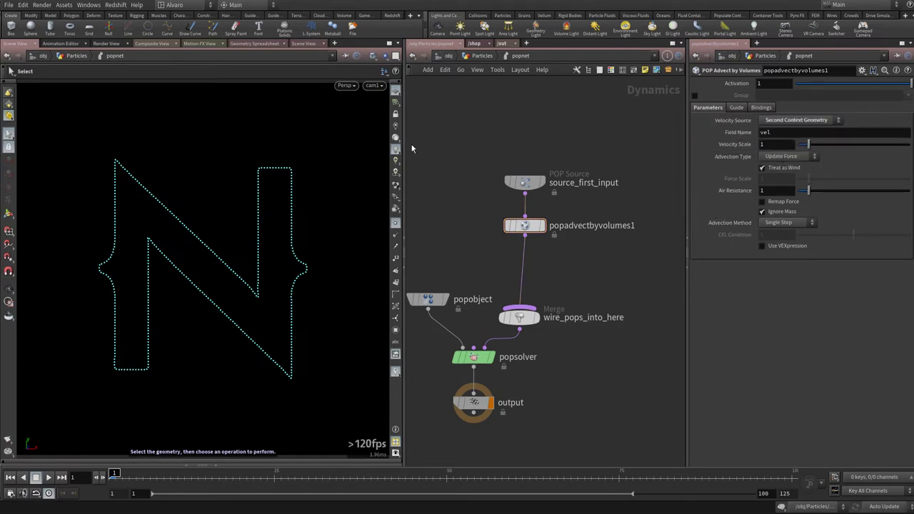
Play back the particle simulation several times from frame 1 to examine how the smoke velocity moves the particles
key(Up)
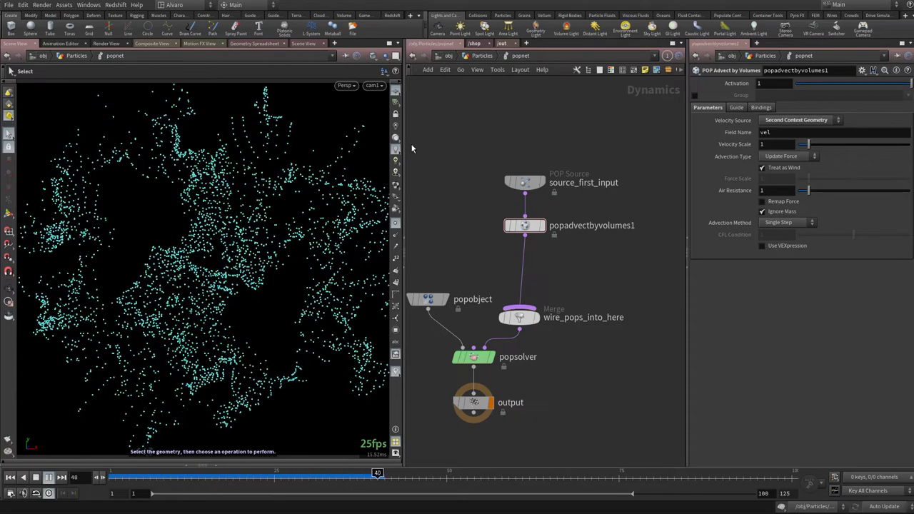
key(ctrl+Up)
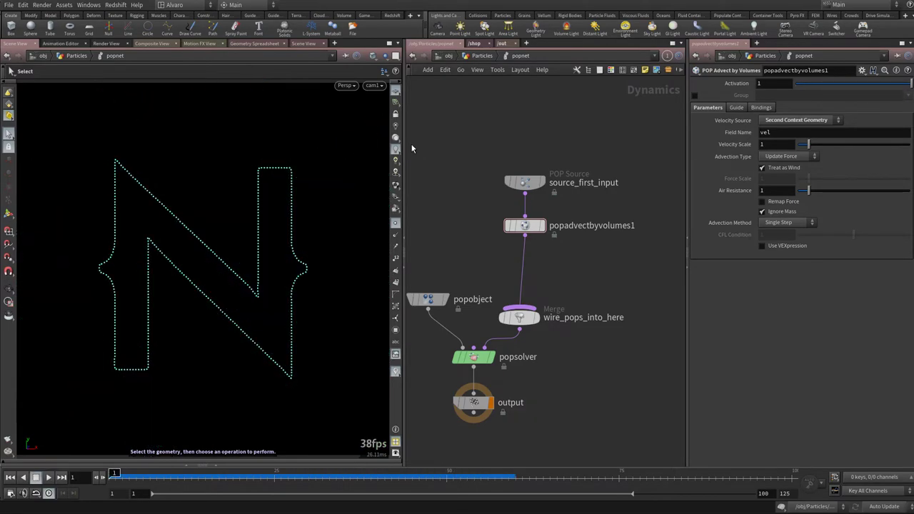
key(Up)
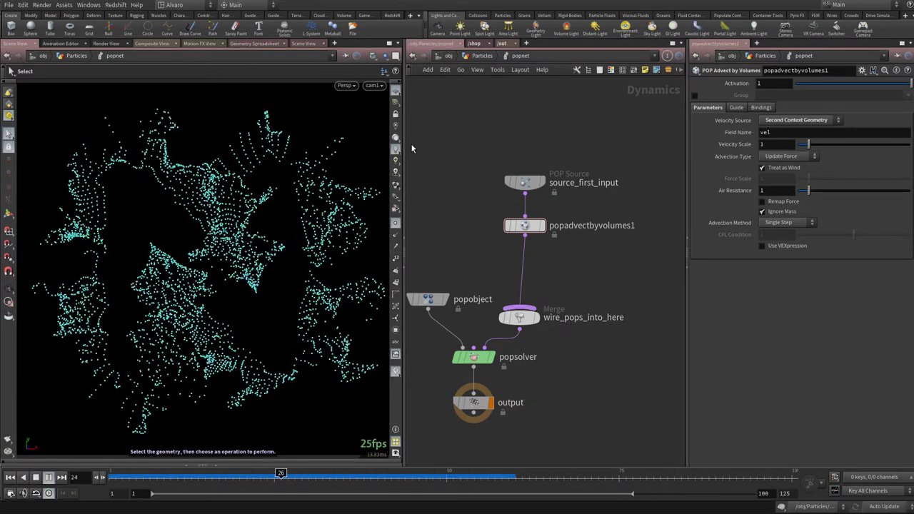
key(ctrl+Up)
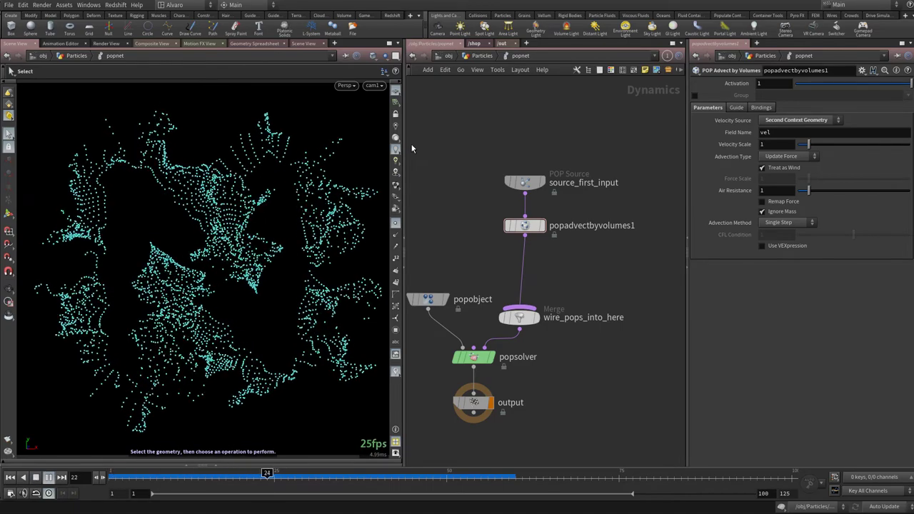
key(ctrl+Up)
key(Up)
key(ctrl+Up)
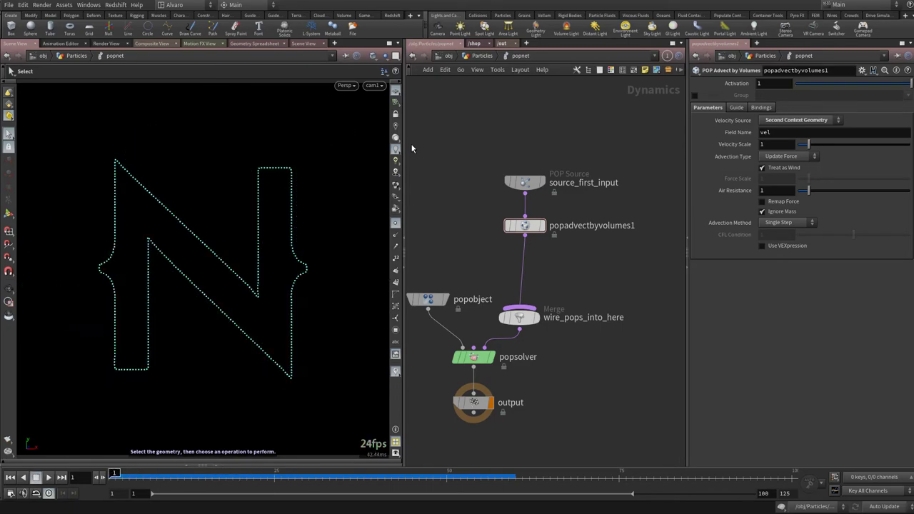
Set Air Resistance to 100 on popadvectbyvolumes1 and play back the particle simulation
click(522, 272)
click(529, 227)
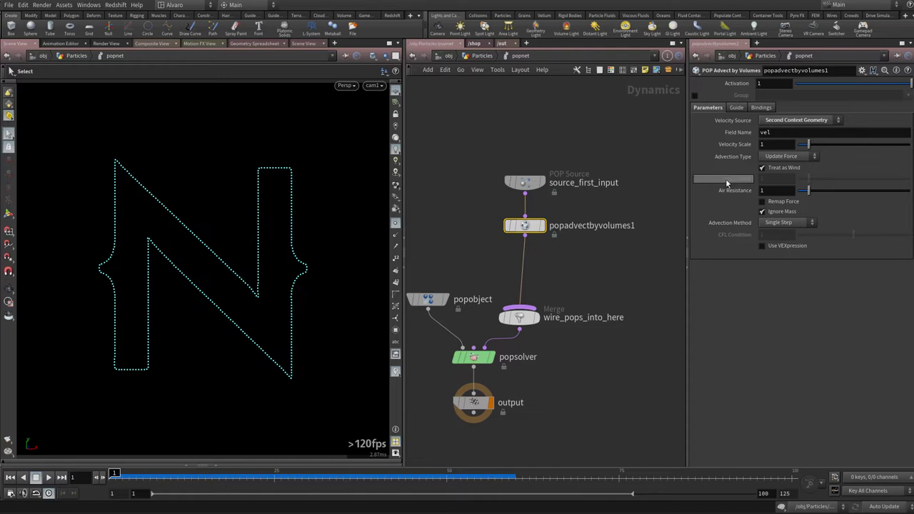
click(771, 192)
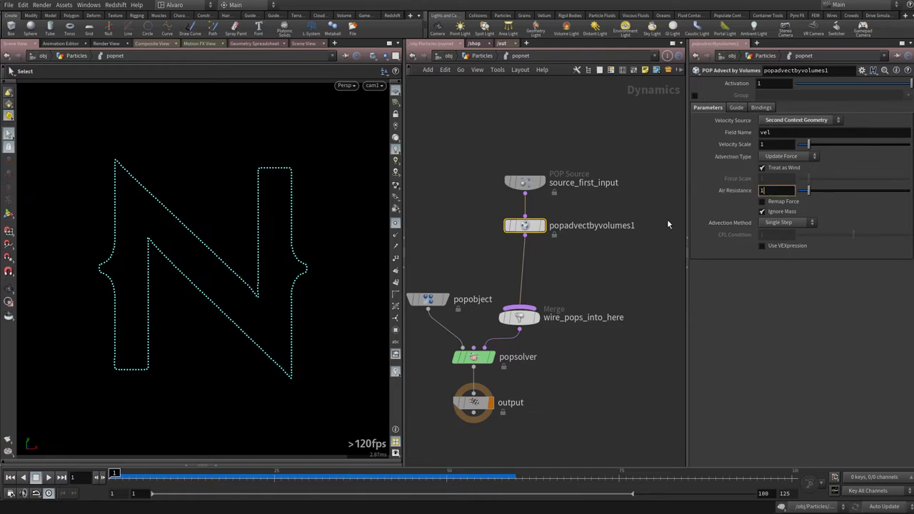
text(00)
key(Return)
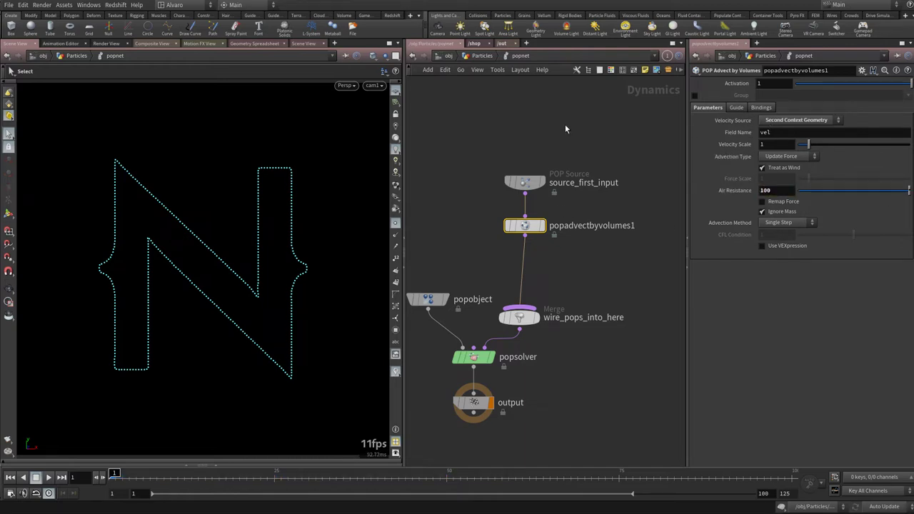
key(Up)
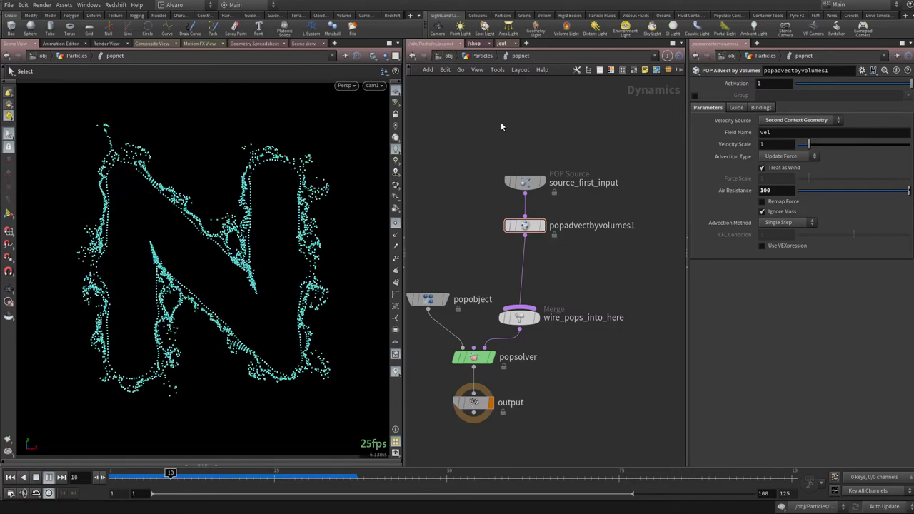
key(ctrl+Up)
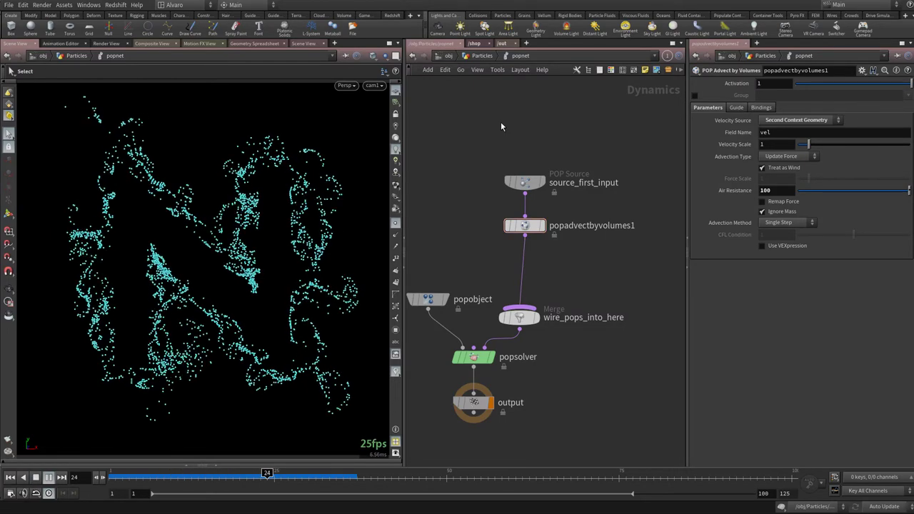
key(ctrl+Up)
Set Min Substeps and Max Substeps to 5 on popsolver and play back the particle simulation
key(Down)
key(Down)
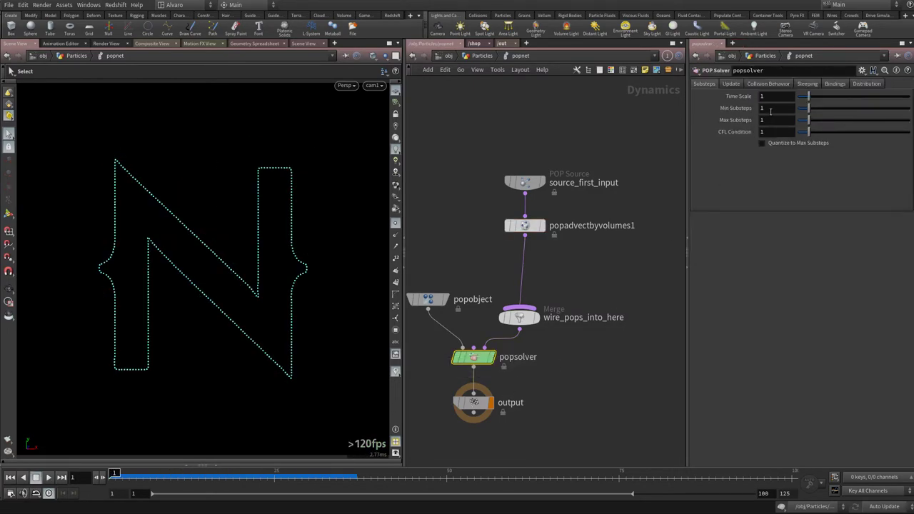
click(771, 111)
text(5)
key(Return)
key(Up)
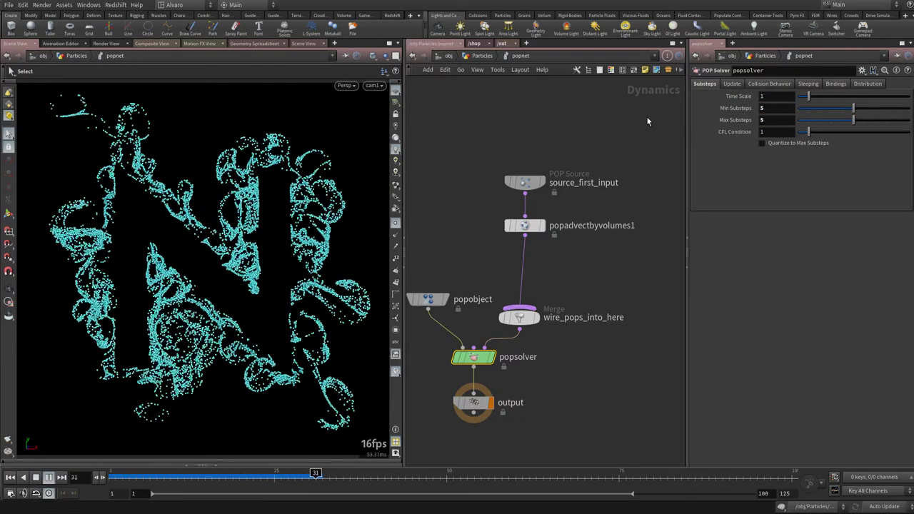
key(ctrl+Up)
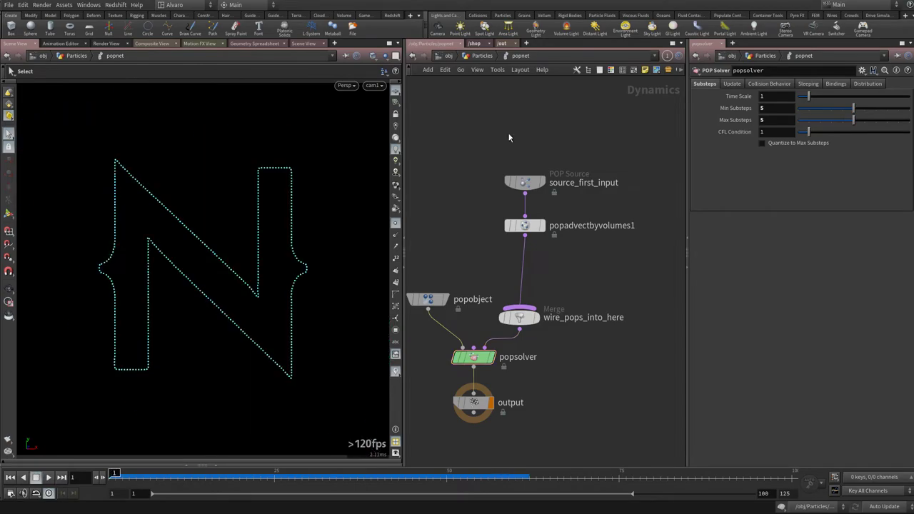
Replay the simulation and step through its early frames to examine the particle motion around the N outline
key(Up)
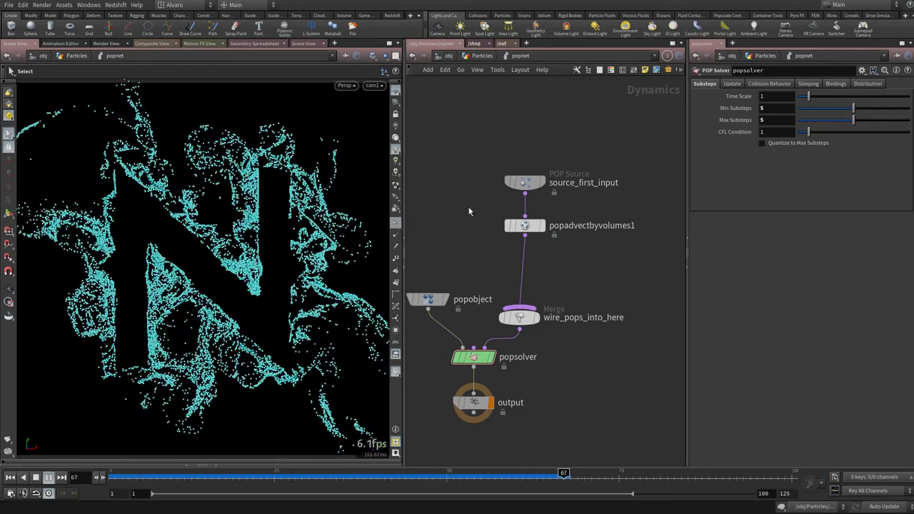
key(ctrl+Up)
key(Up)
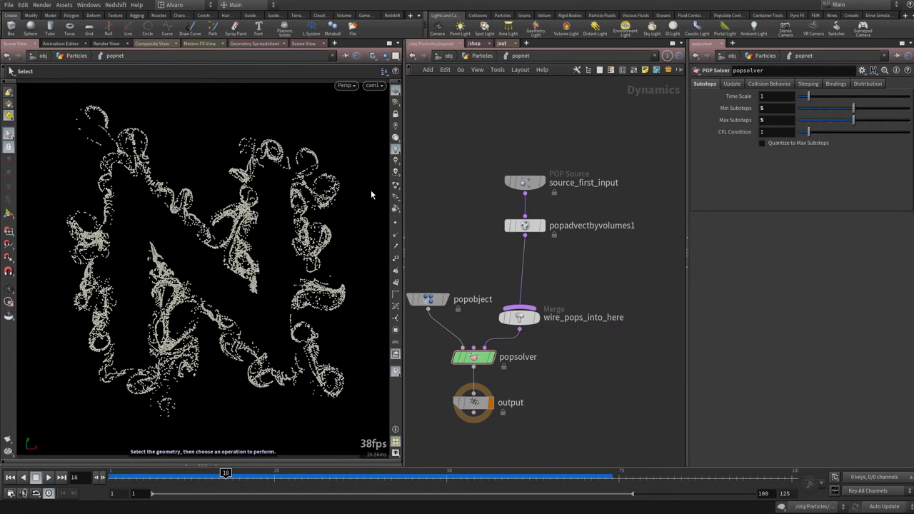
key(ctrl+Up)
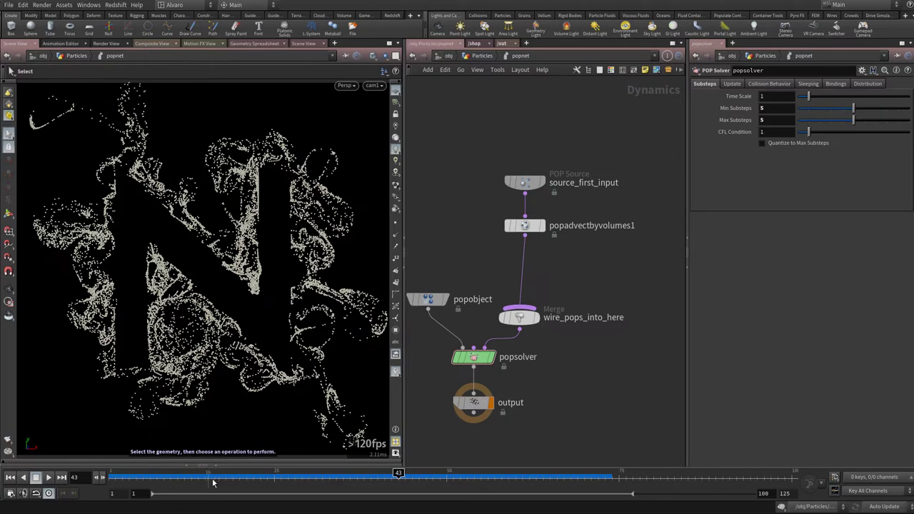
drag(212, 477, 113, 477)
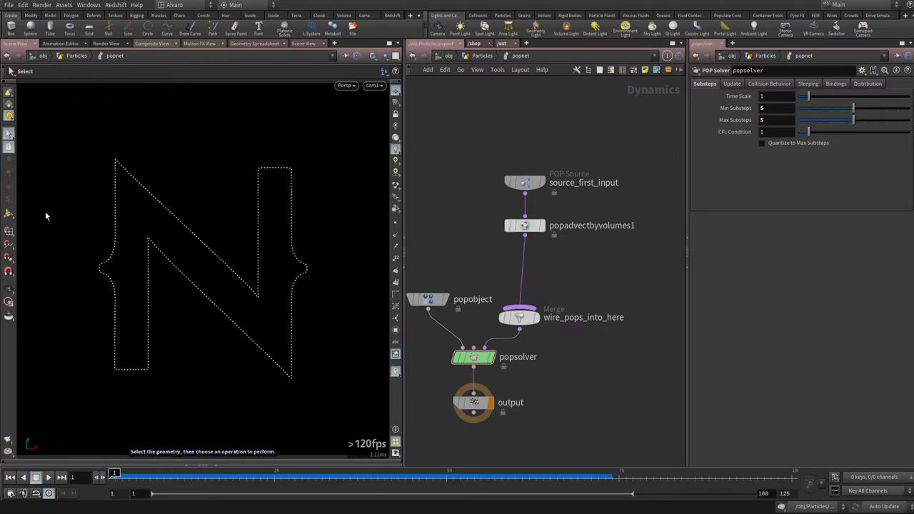
key(Up)
key(ctrl+Up)
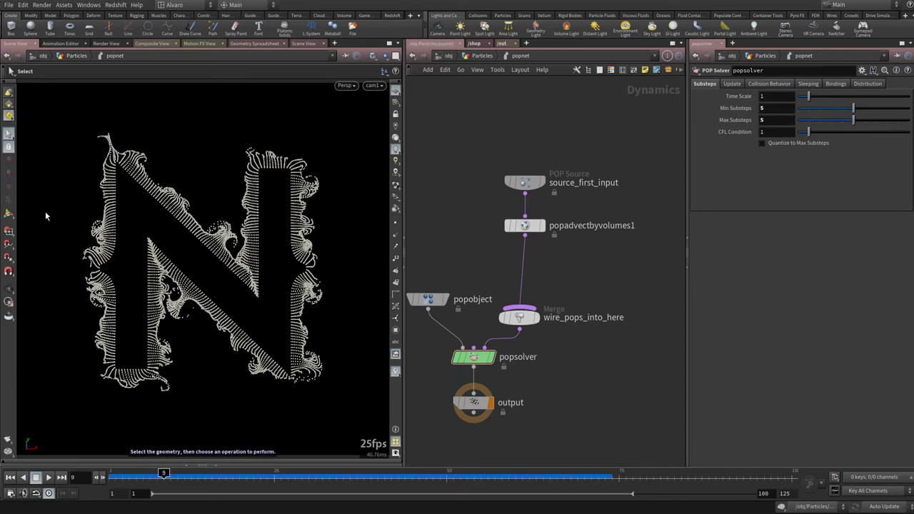
key(Left)
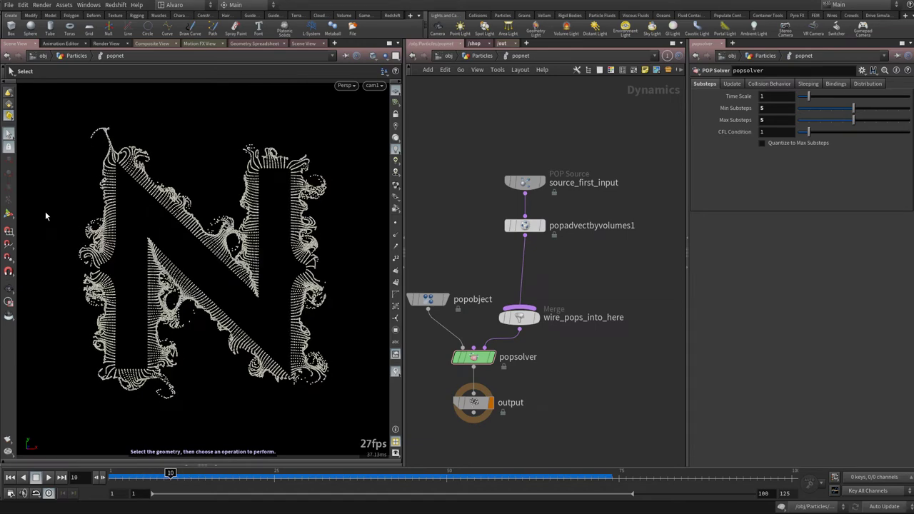
key(Up)
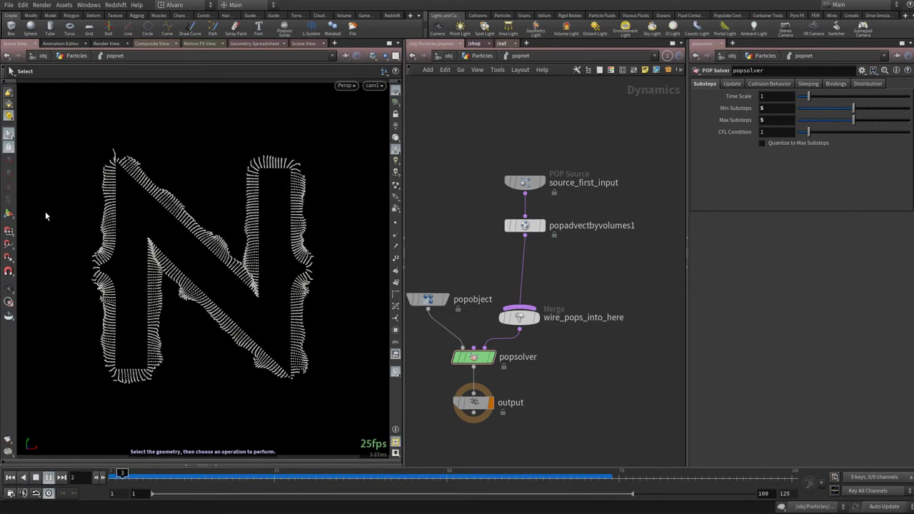
Store the popnet network as quickmark 4 and go to the Smoke network stored as quickmark 3
key(Up)
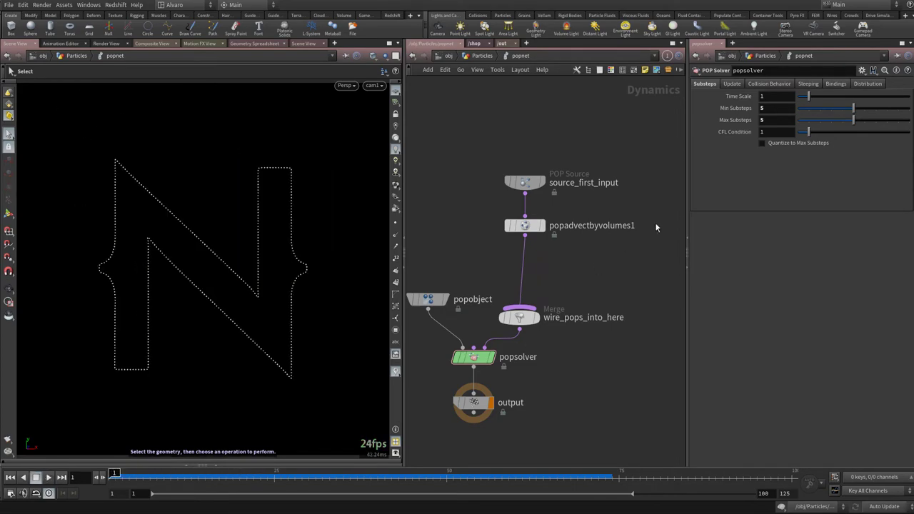
key(h)
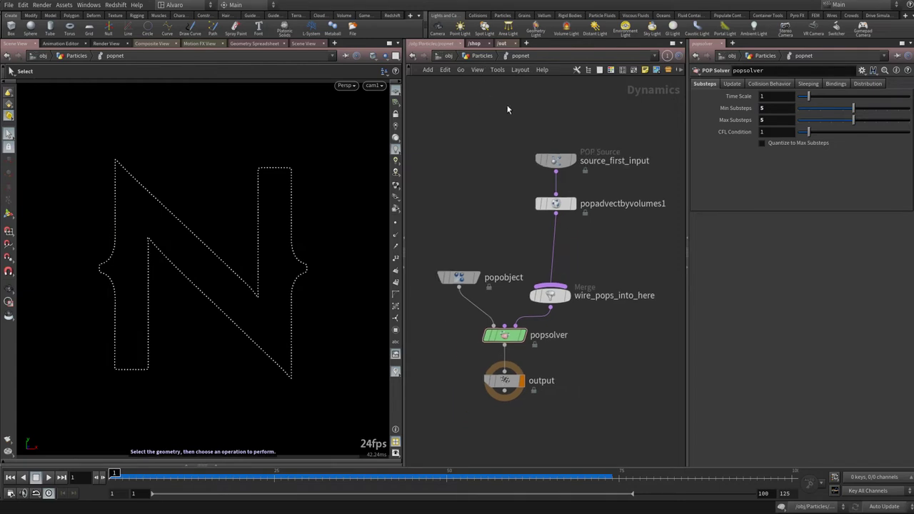
key(ctrl+4)
key(3)
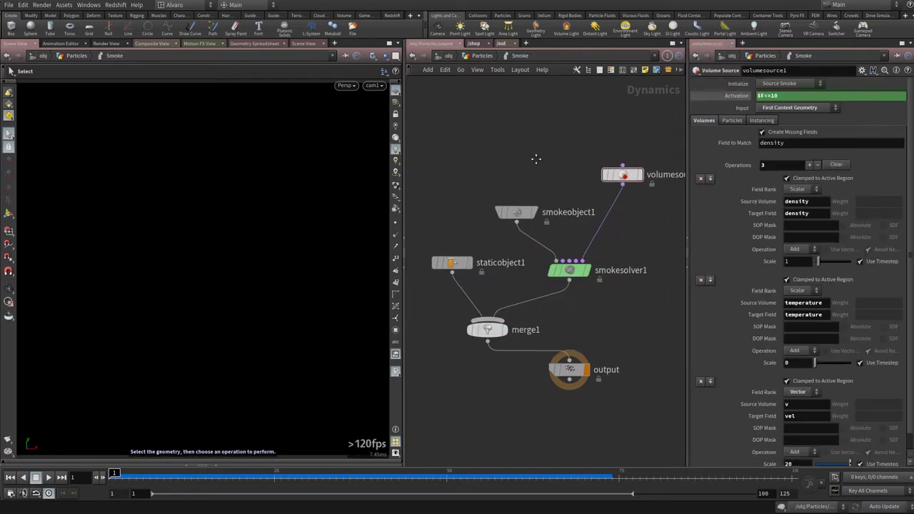
Keyframe the velocity operation's Scale on volumesource1 at 20 on frame 5 and 0 on frame 10, with the dynamics simulation disabled
drag(578, 203, 580, 204)
scroll(912, 222, down, 1)
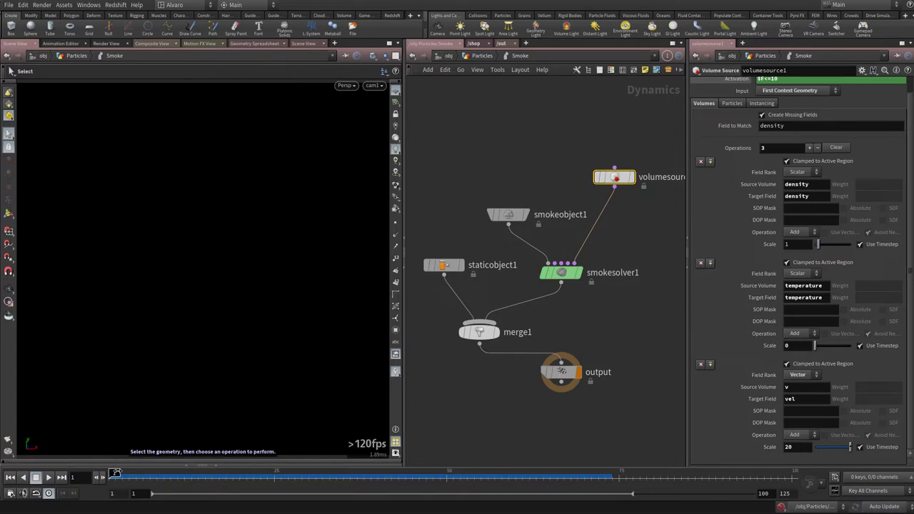
drag(116, 473, 141, 480)
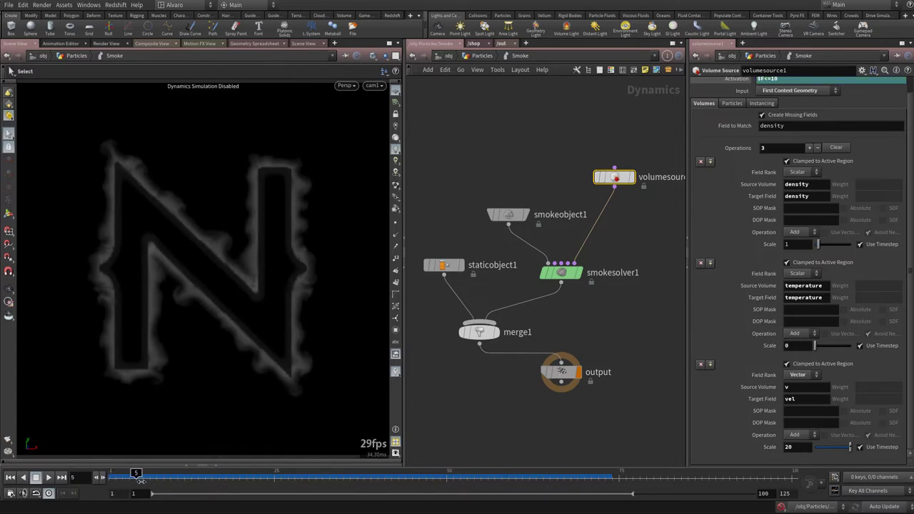
alt+click(793, 447)
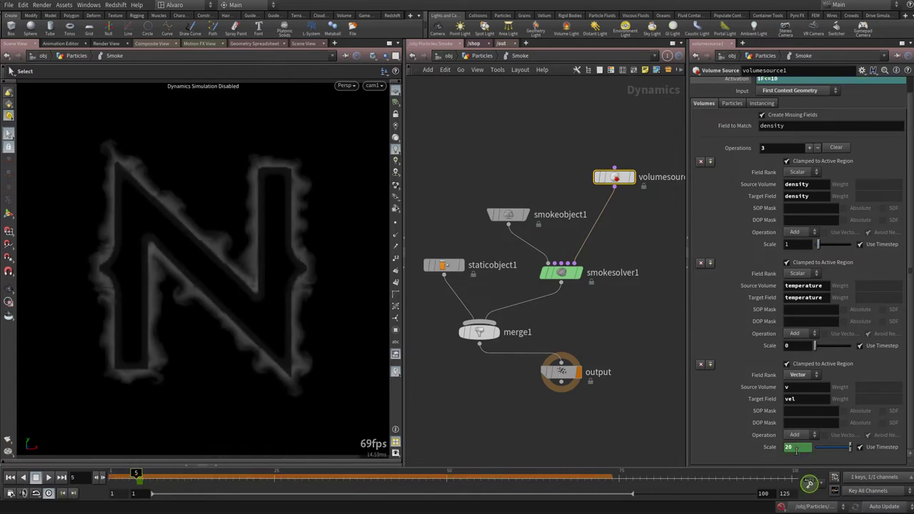
drag(140, 474, 171, 475)
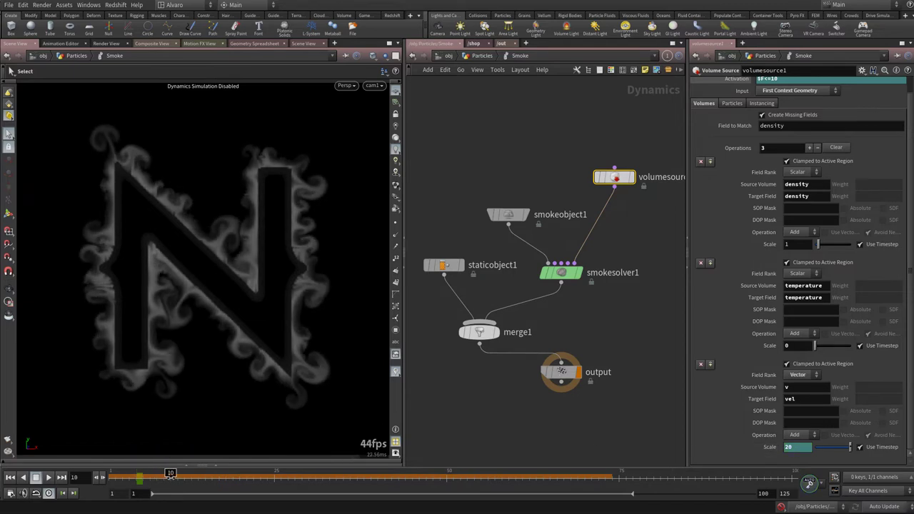
text(0)
key(Return)
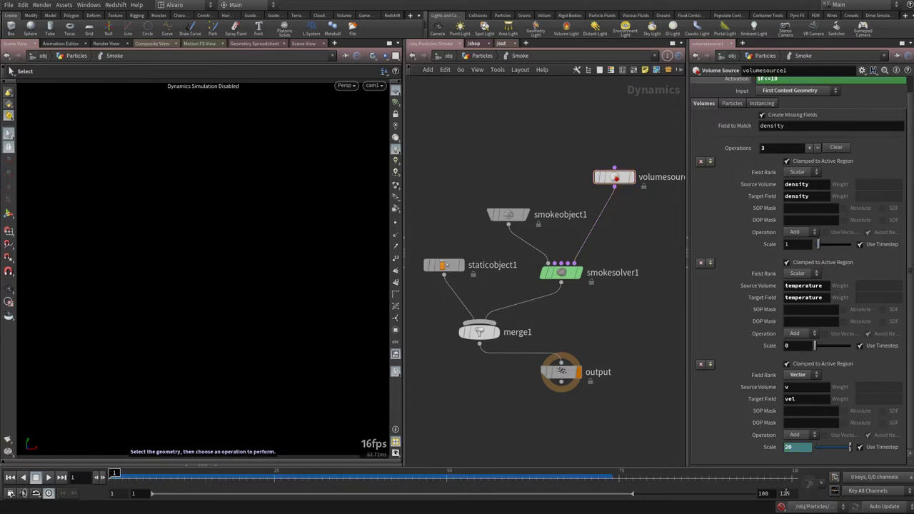
Re-enable the dynamics simulation and play back the smoke from frame 1
click(780, 506)
key(Up)
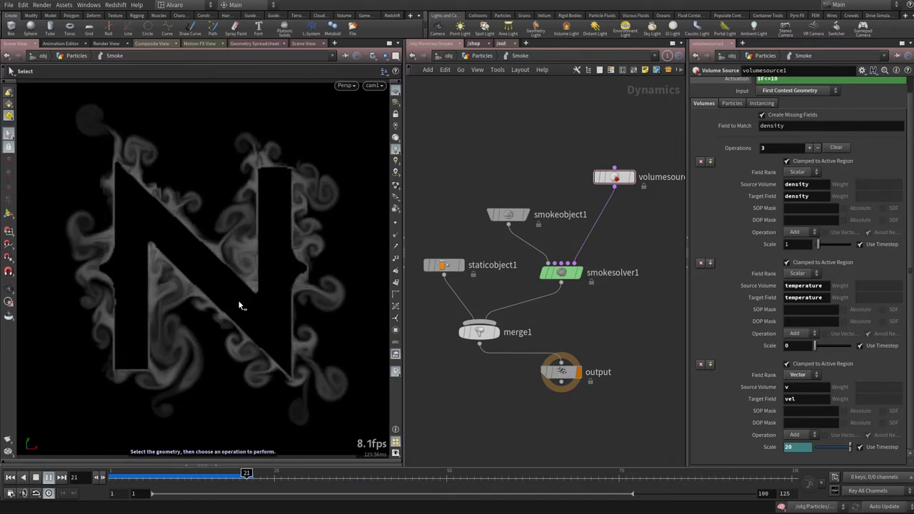
key(ctrl+Up)
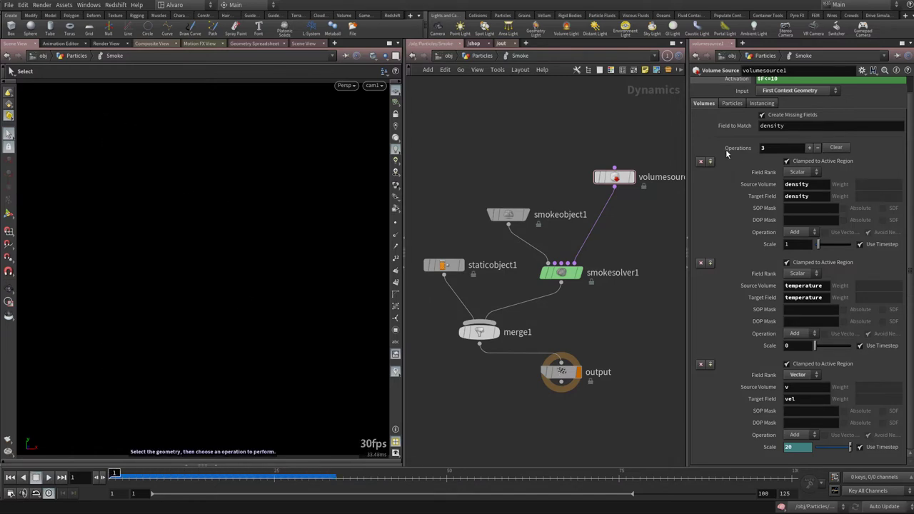
Return to the popnet network at quickmark 4 and play back the particle simulation, resetting it to frame 1
key(4)
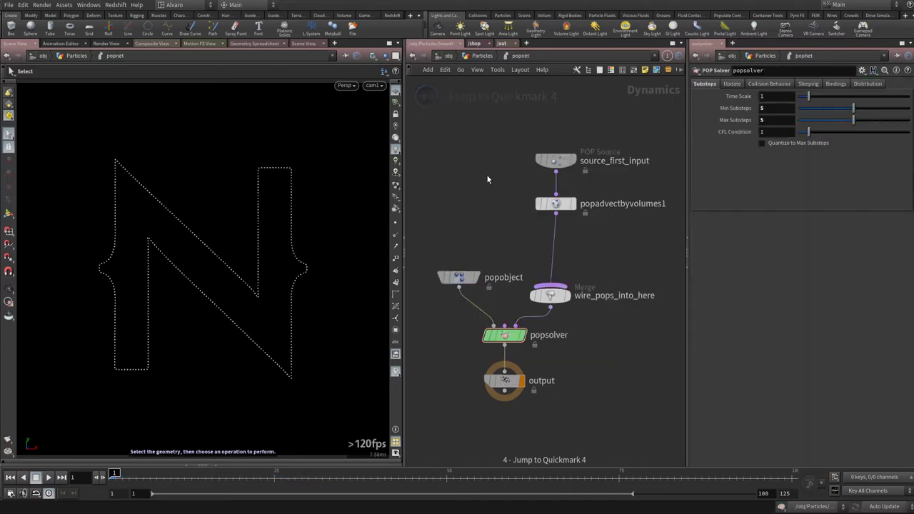
key(Up)
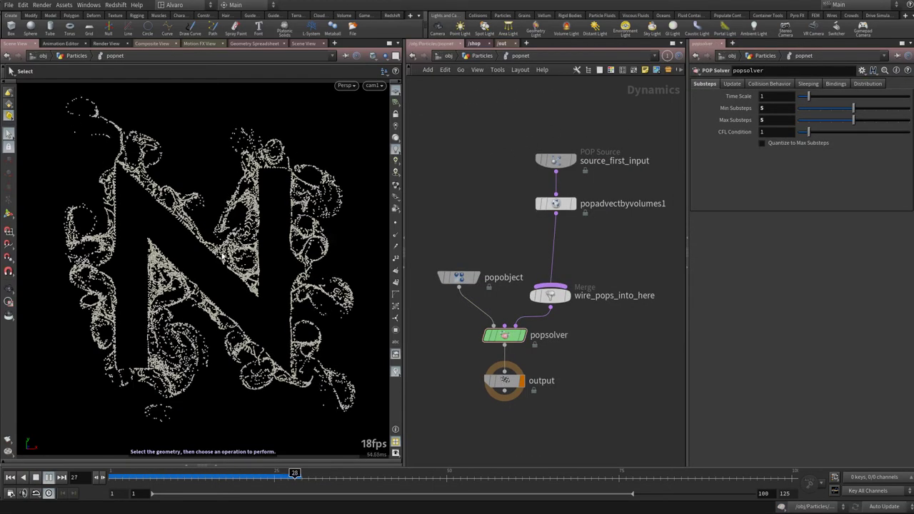
key(ctrl+Up)
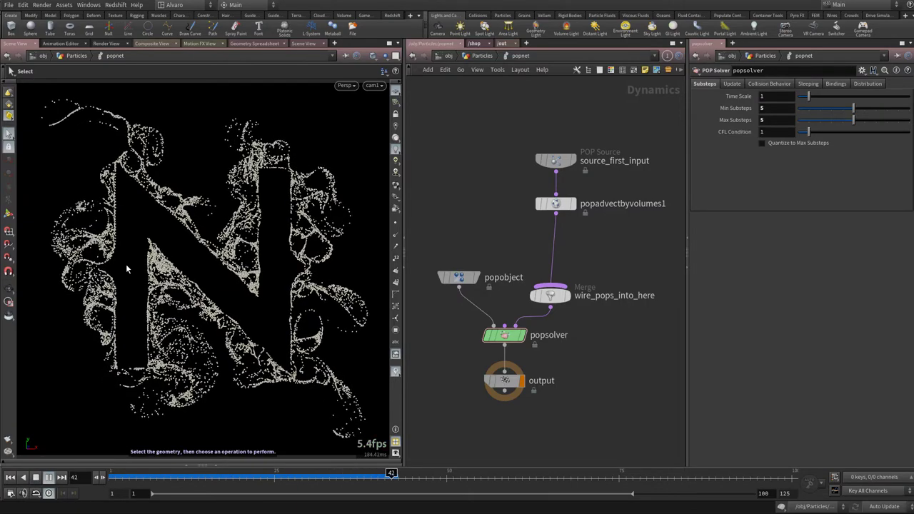
key(ctrl+Up)
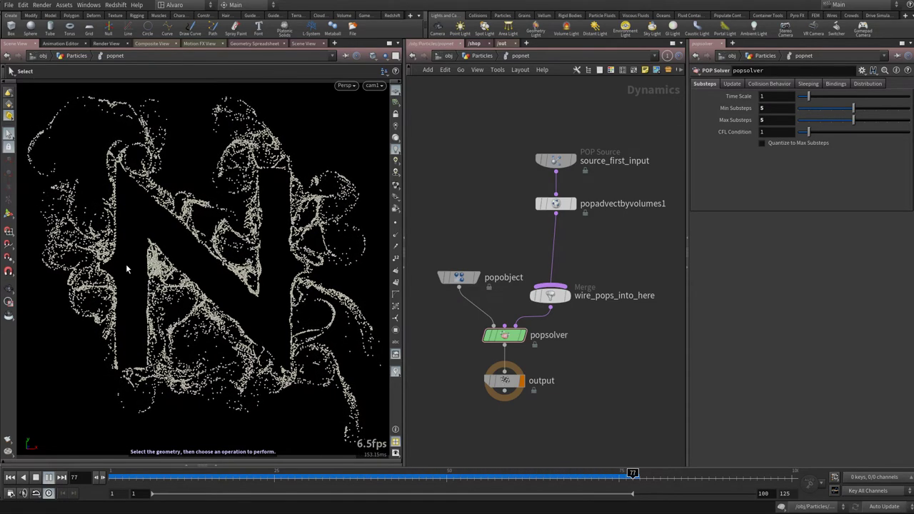
key(ctrl+Up)
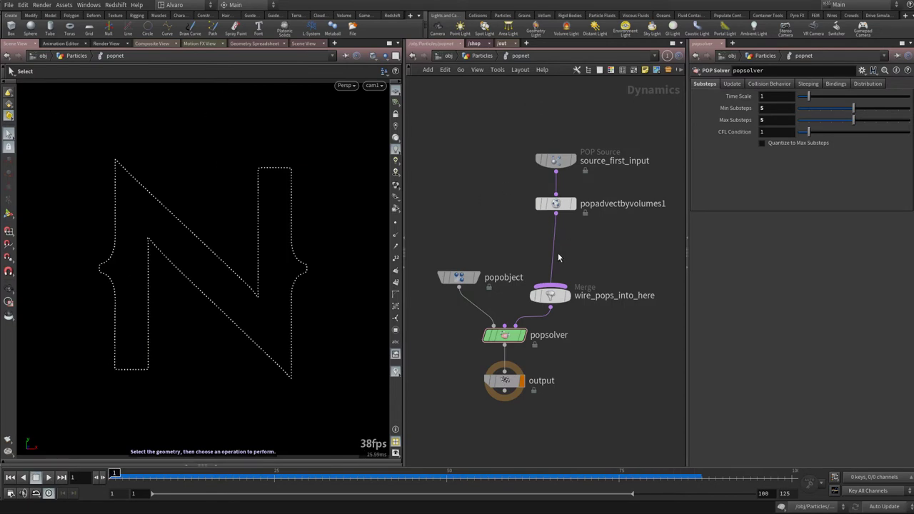
Add a POP Fluid node, wire it into the wire_pops_into_here merge, and play back the particle simulation
key(Tab)
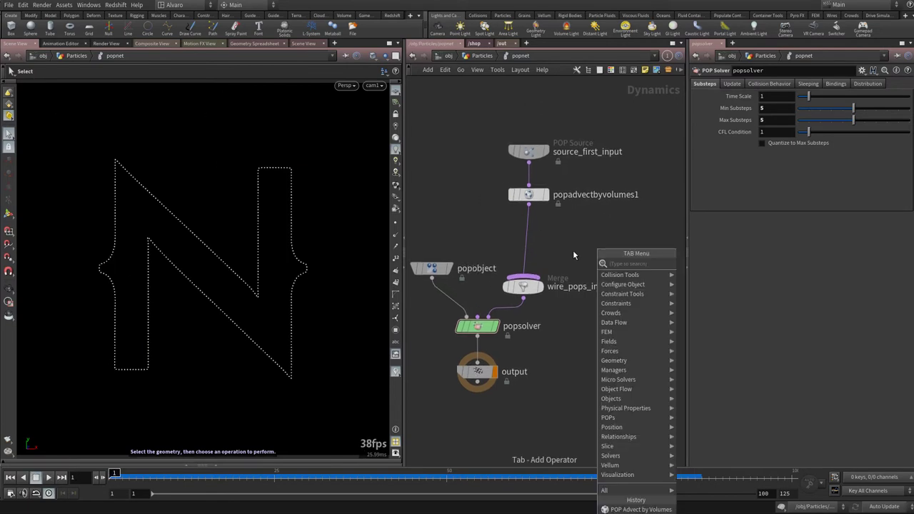
text(popli)
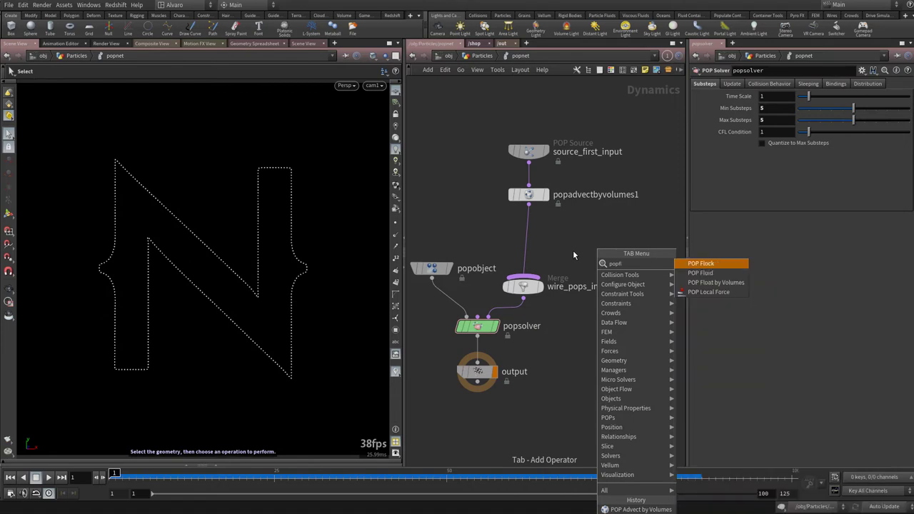
key(Return)
click(619, 229)
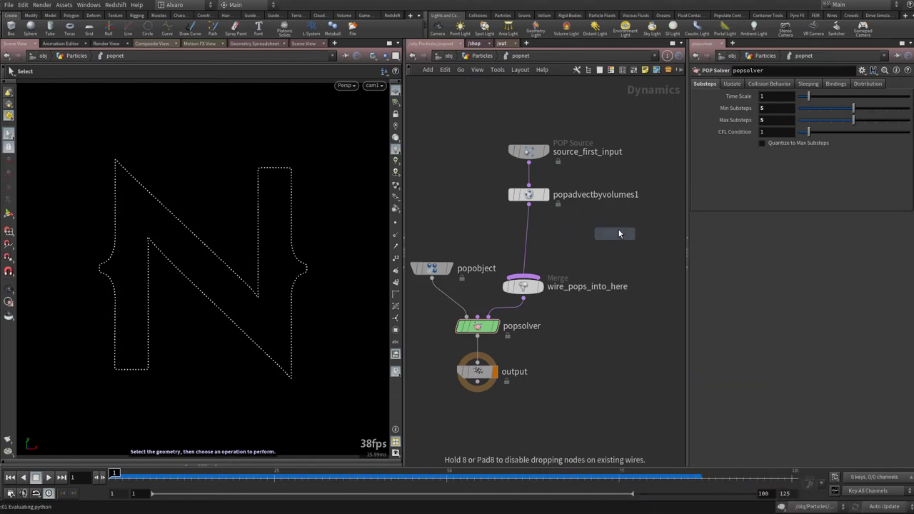
click(618, 237)
click(557, 276)
key(l)
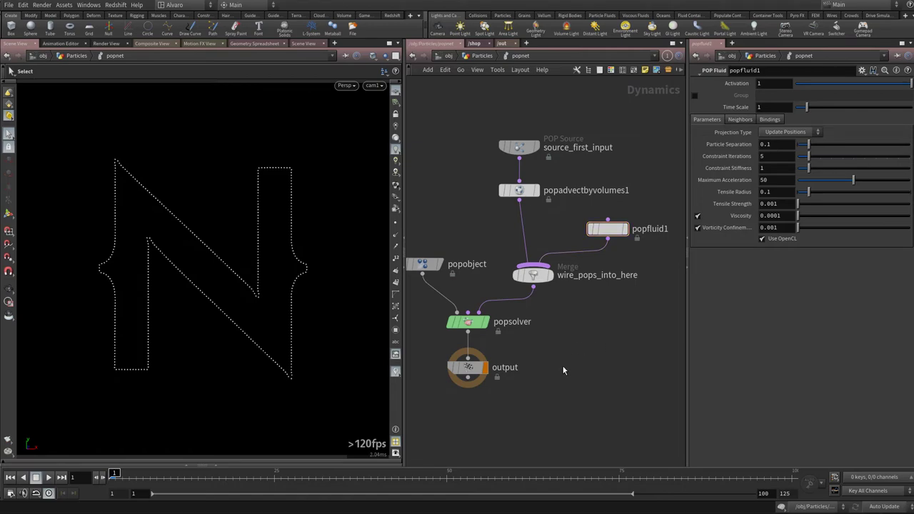
key(Up)
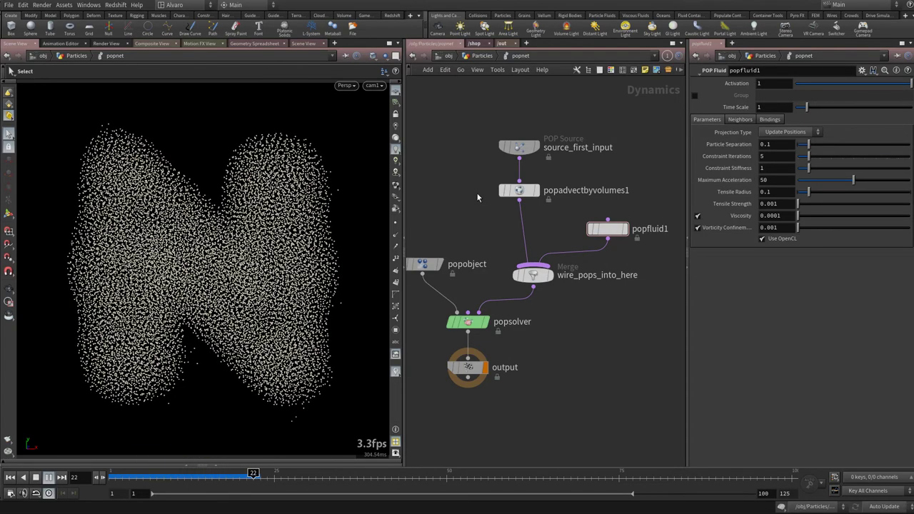
key(ctrl+Up)
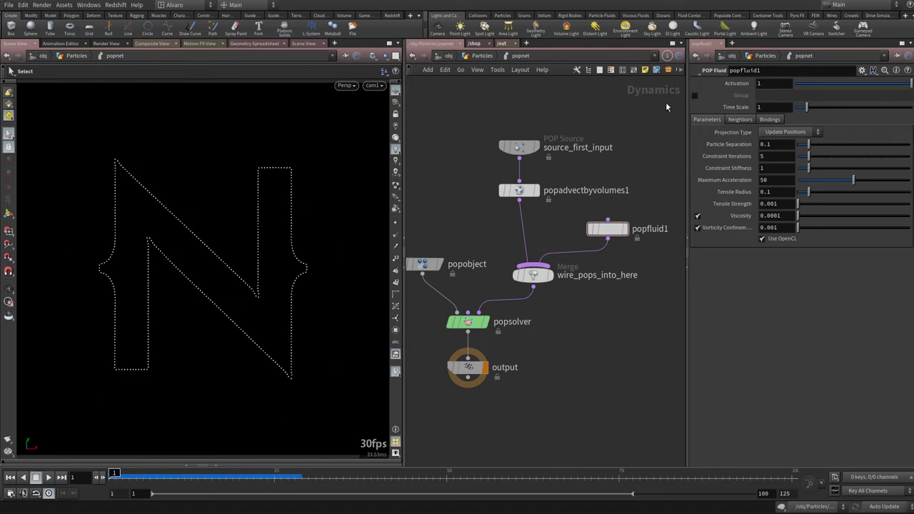
Set Particle Separation to 0.03 on popfluid1 and play back the particle simulation
key(Tab)
text(0.03)
key(Return)
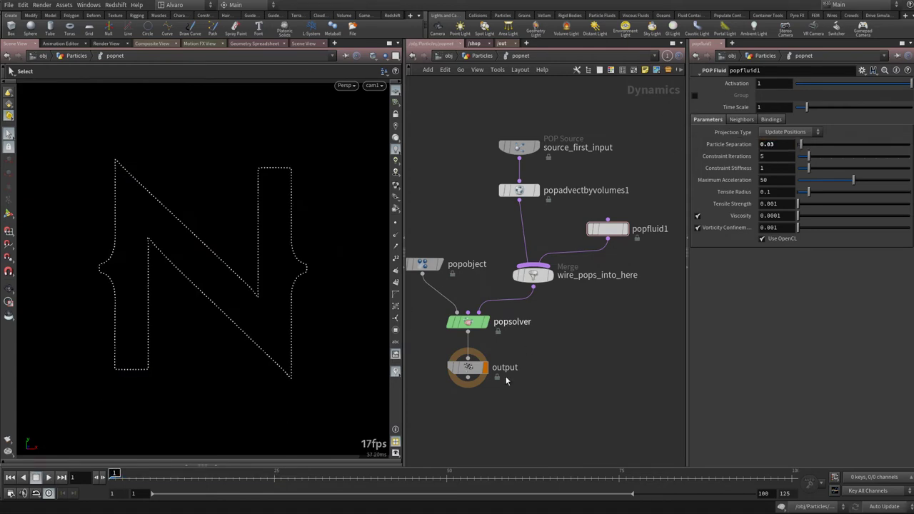
key(Up)
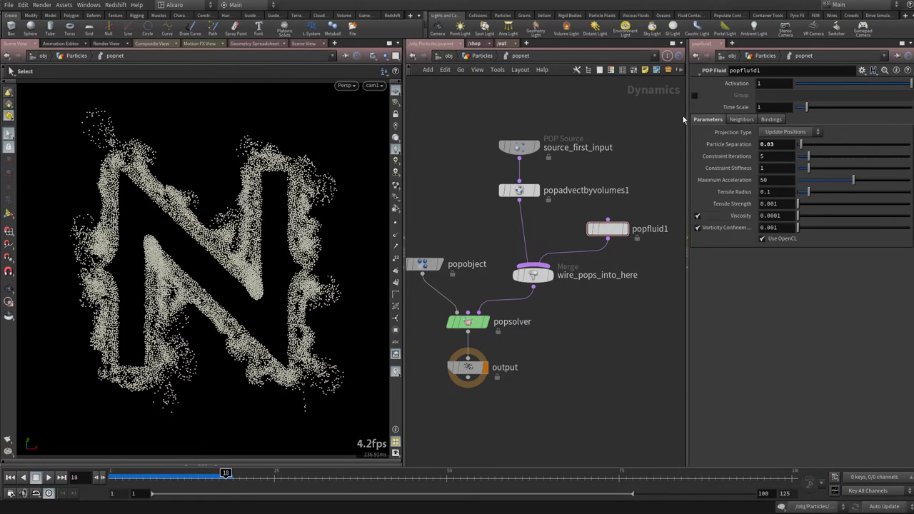
key(ctrl+Up)
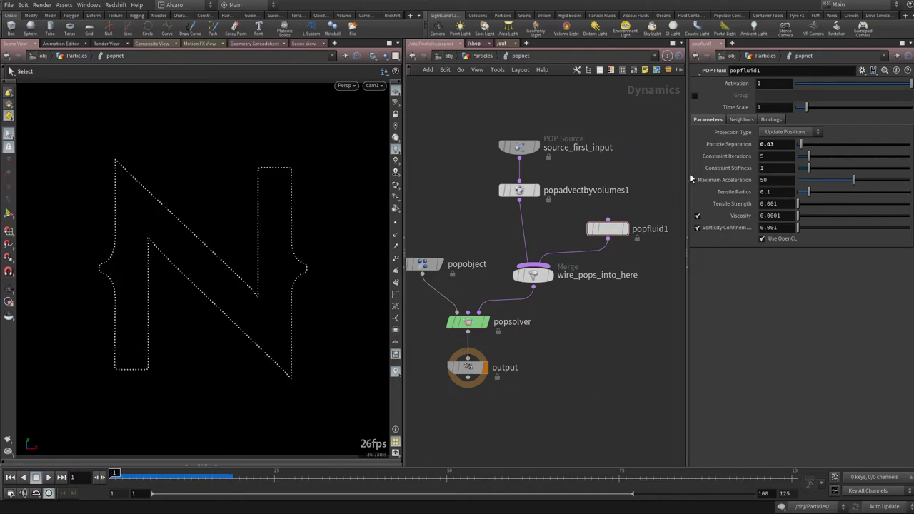
Copy the Particle Separation parameter of popfluid1 and select the resample2 node in the Particles network
right_click(737, 144)
click(753, 214)
click(483, 57)
drag(523, 255, 523, 253)
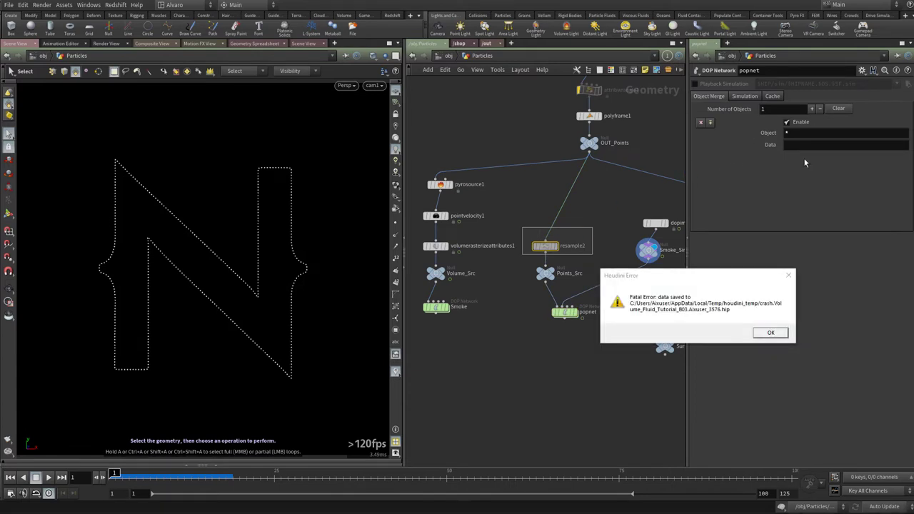
Dismiss the fatal error and open the latest crash recovery file of Volume_Fluid_Tutorial_B03 from the $TEMP folder
click(772, 333)
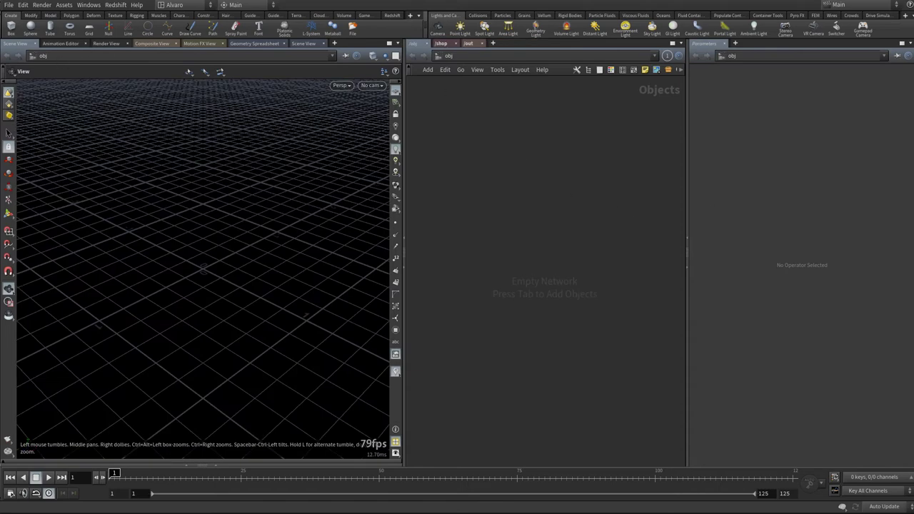
click(9, 6)
click(14, 28)
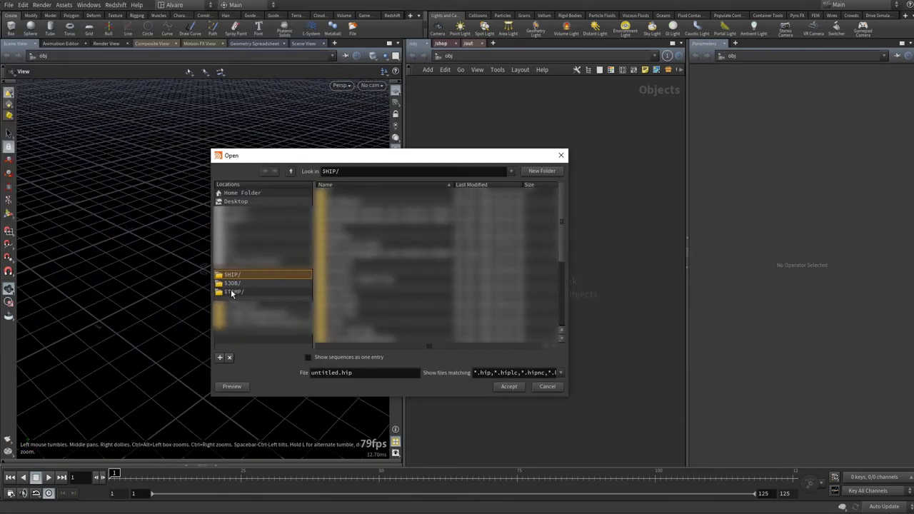
click(232, 289)
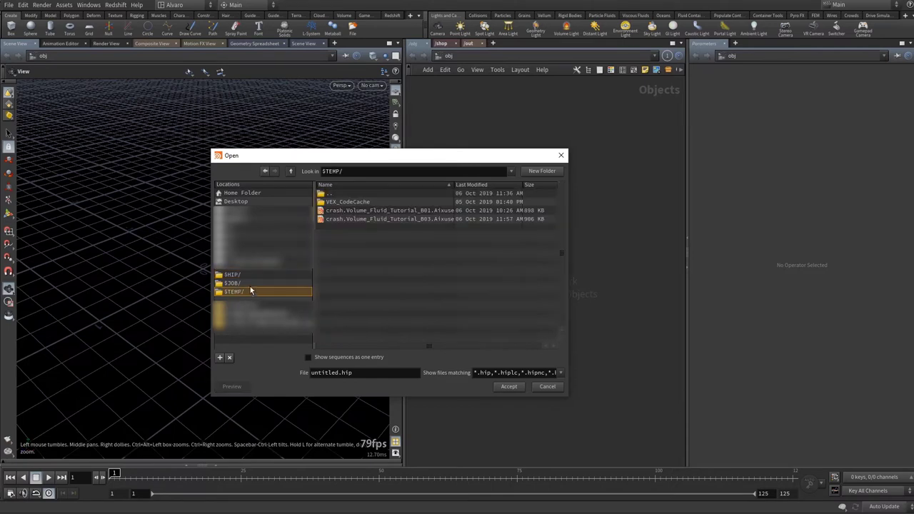
click(435, 220)
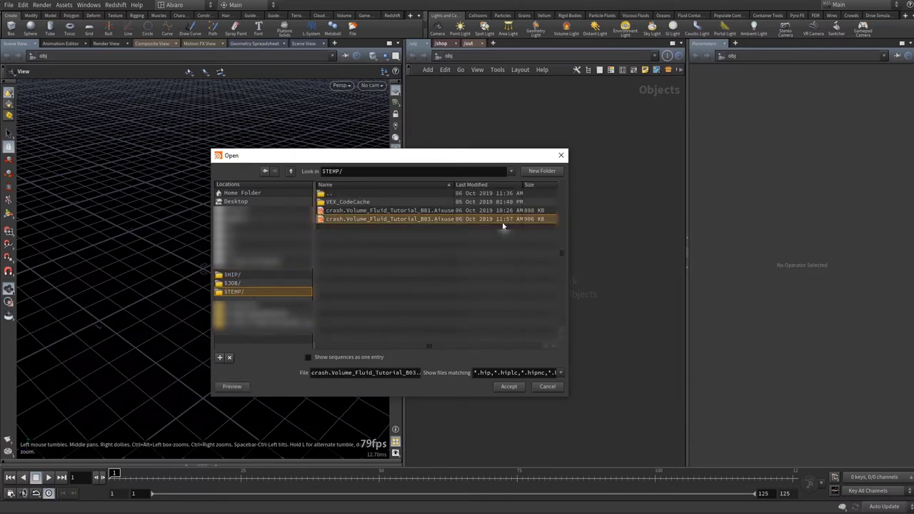
double_click(389, 219)
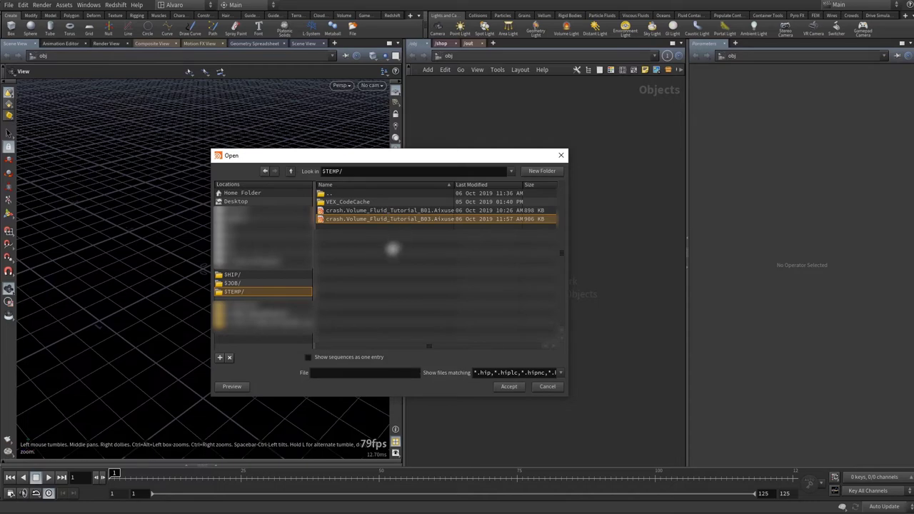
Save the recovered scene in the Volume_Fluid folder as Volume_Fluid_Tutorial_B04.hip
key(ctrl+shift+s)
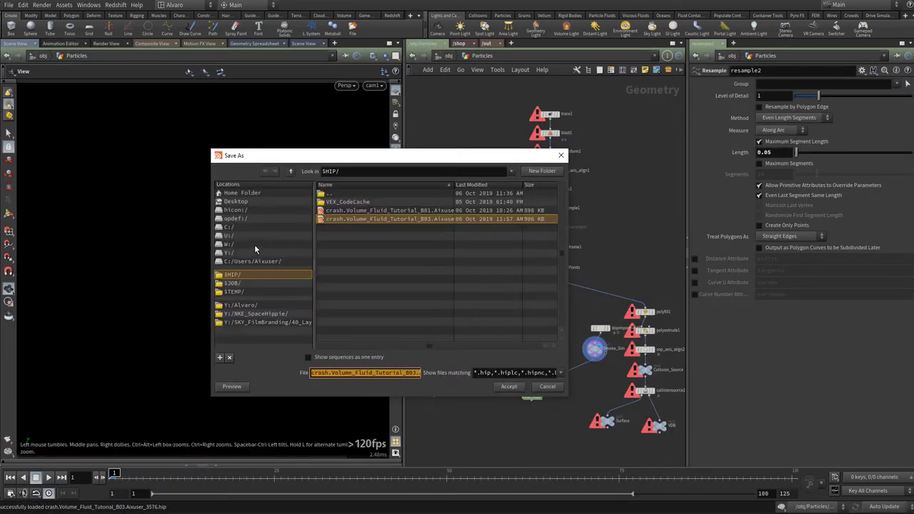
click(245, 306)
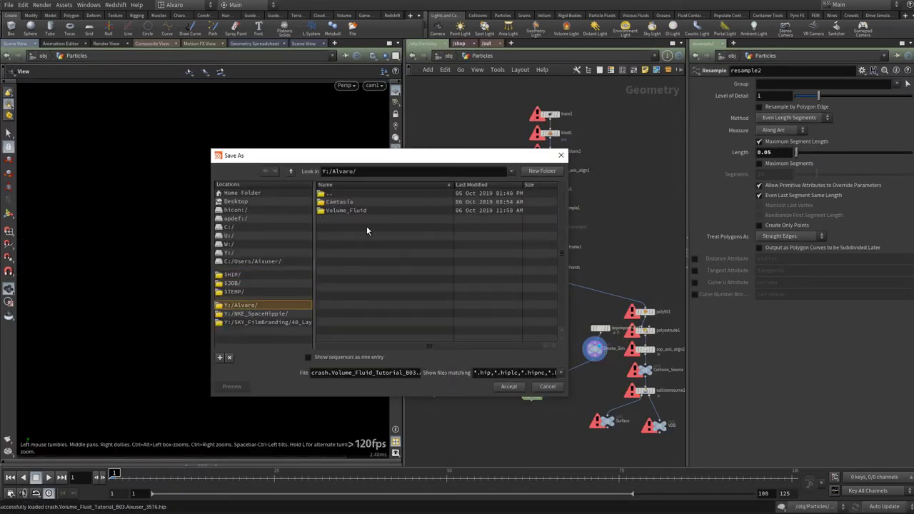
double_click(343, 210)
scroll(562, 245, down, 2)
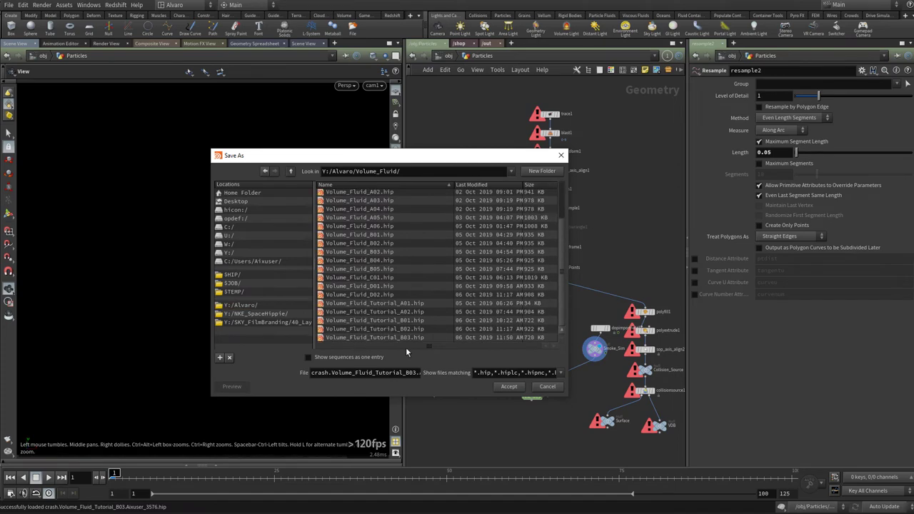
click(400, 340)
click(395, 375)
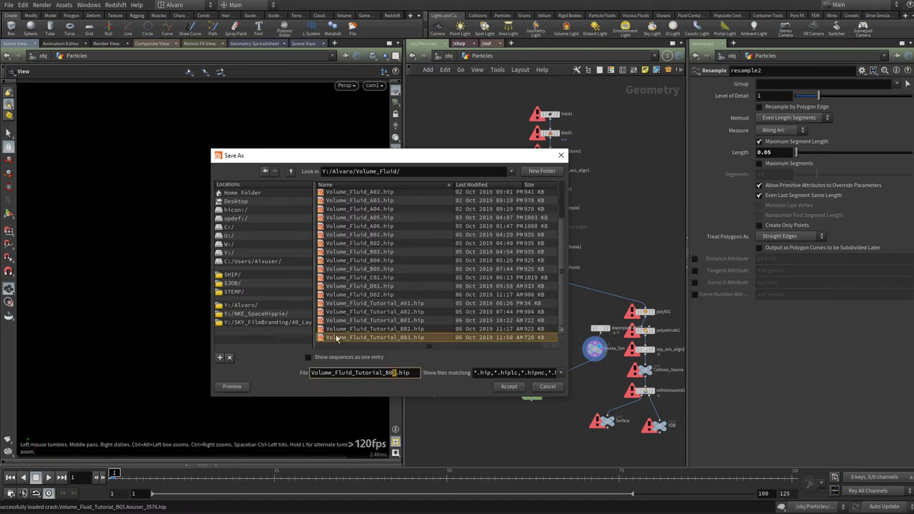
text(4)
key(Return)
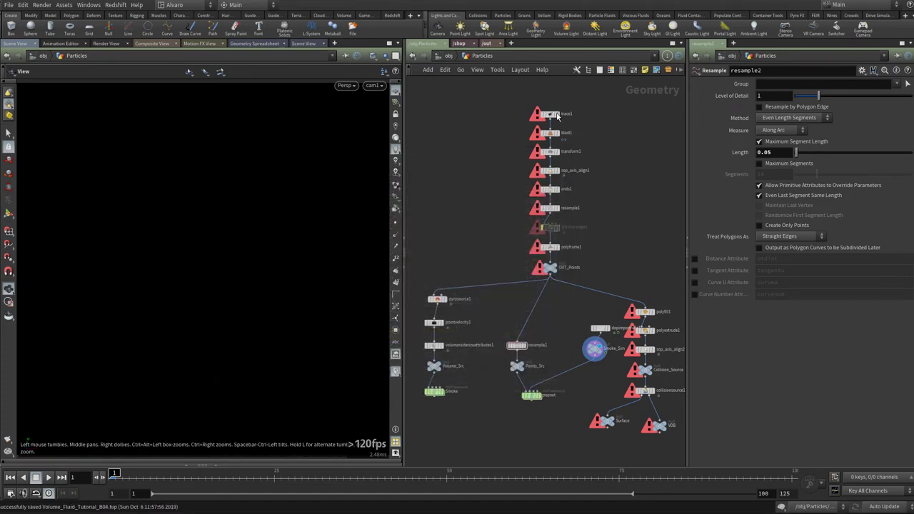
Display the OUT_Points outline, then switch the display to the popnet node in the Particles network
click(557, 114)
click(557, 268)
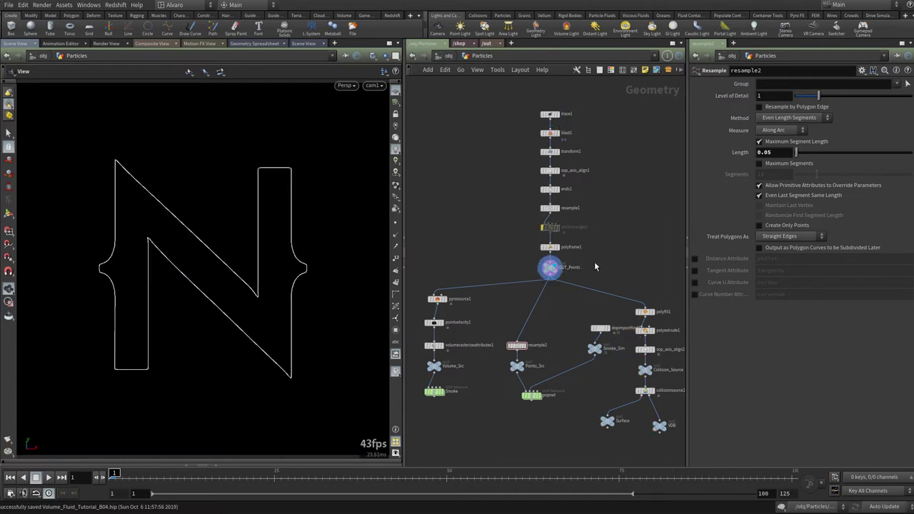
middle_drag(613, 207, 594, 154)
click(524, 342)
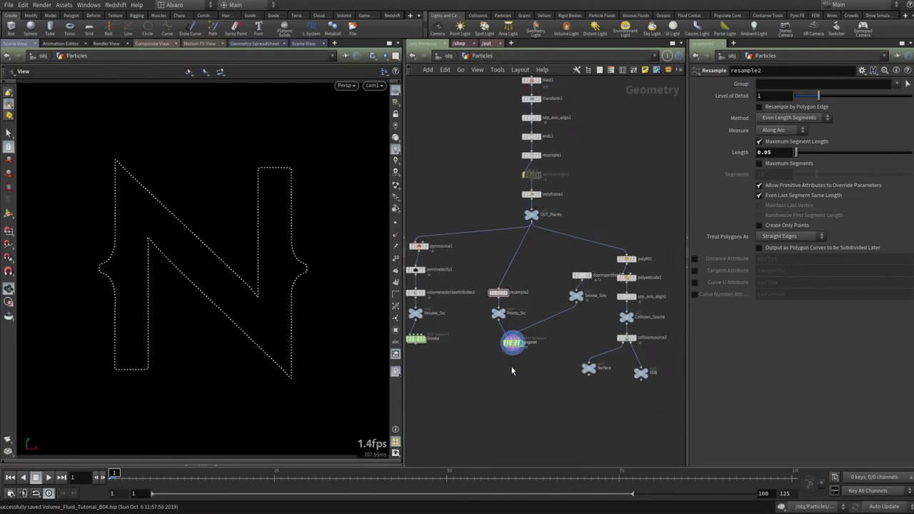
Copy Particle Separation from popfluid1 inside popnet and paste it as a relative reference into the Length of resample2
double_click(513, 344)
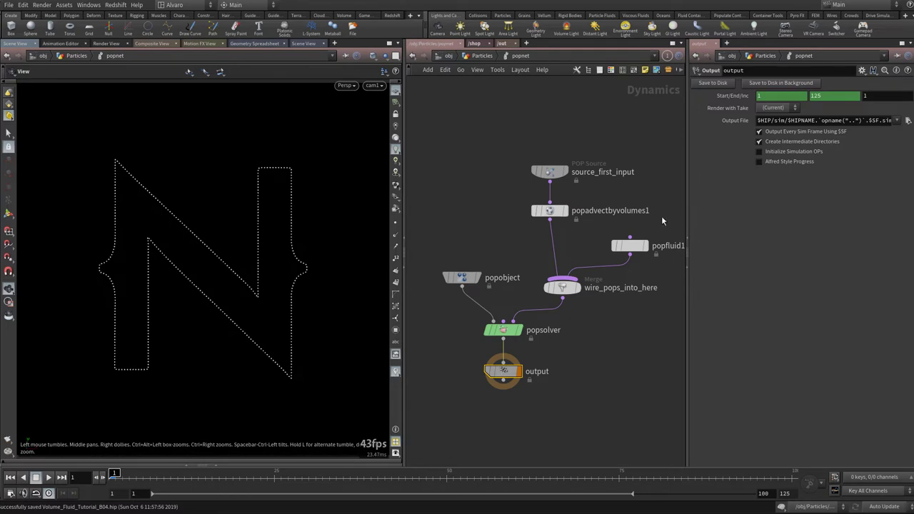
click(629, 246)
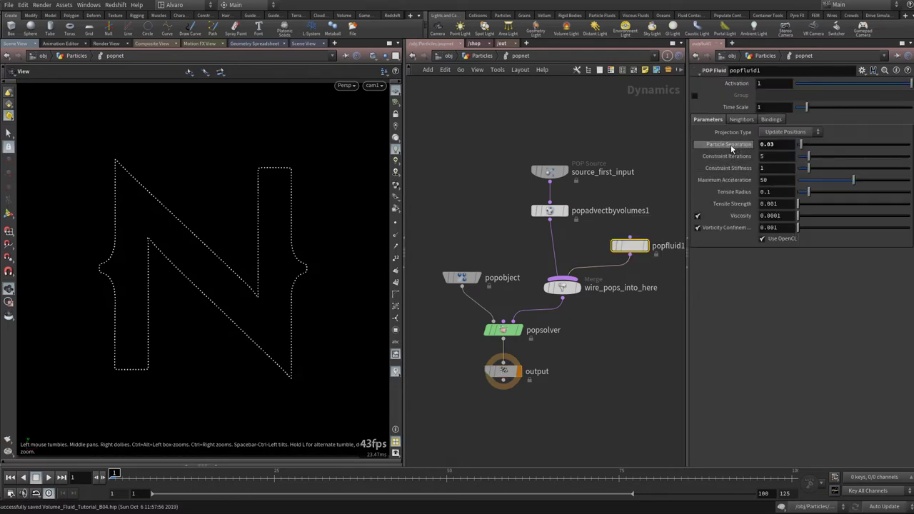
right_click(731, 144)
click(761, 204)
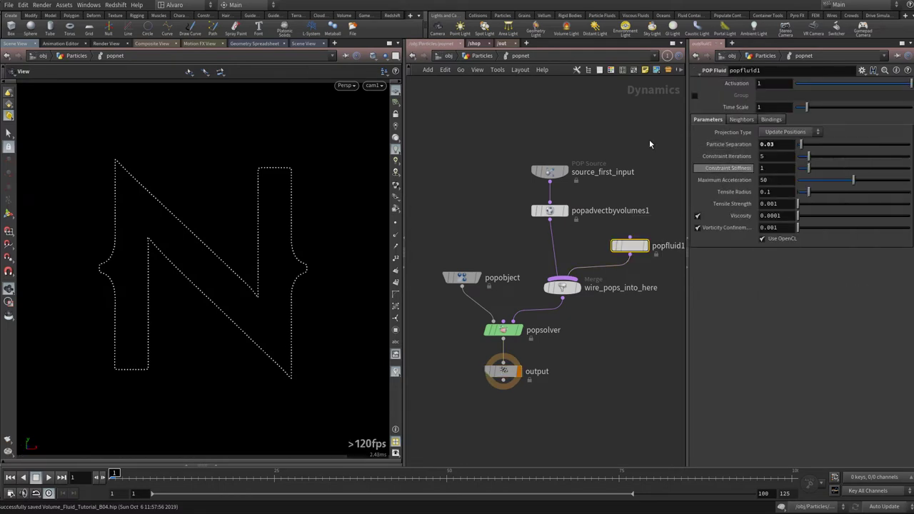
click(482, 56)
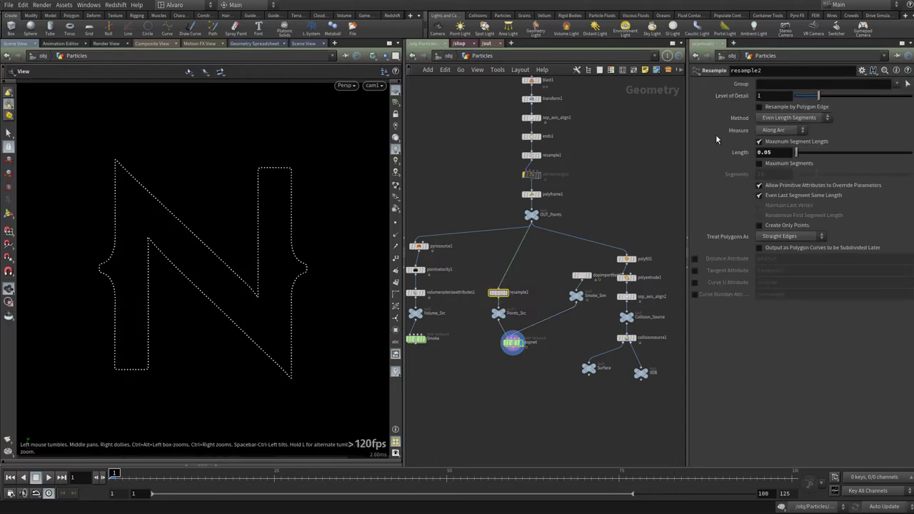
right_click(739, 154)
click(743, 247)
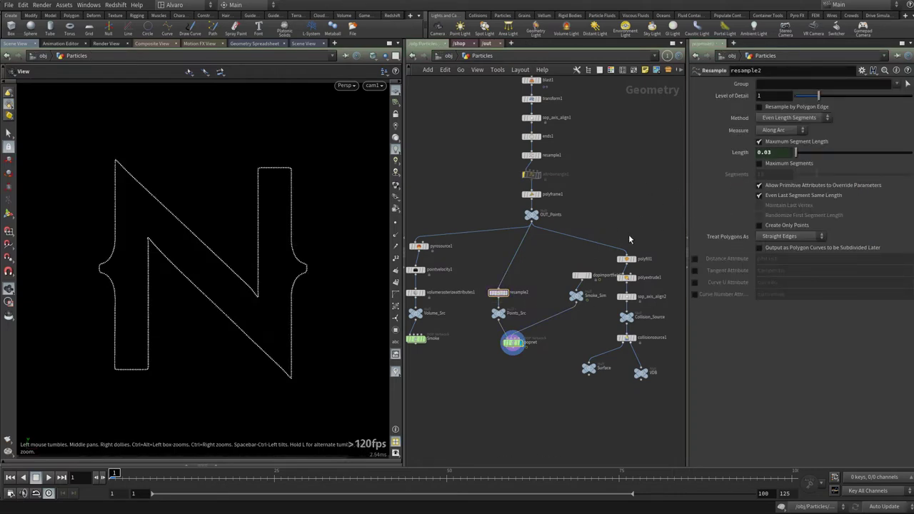
Examine the spacing of the resampled outline points up close, then look through cam1 again
mouse_move(282, 214)
right_down()
mouse_move(302, 122)
mouse_move(273, 214)
right_up()
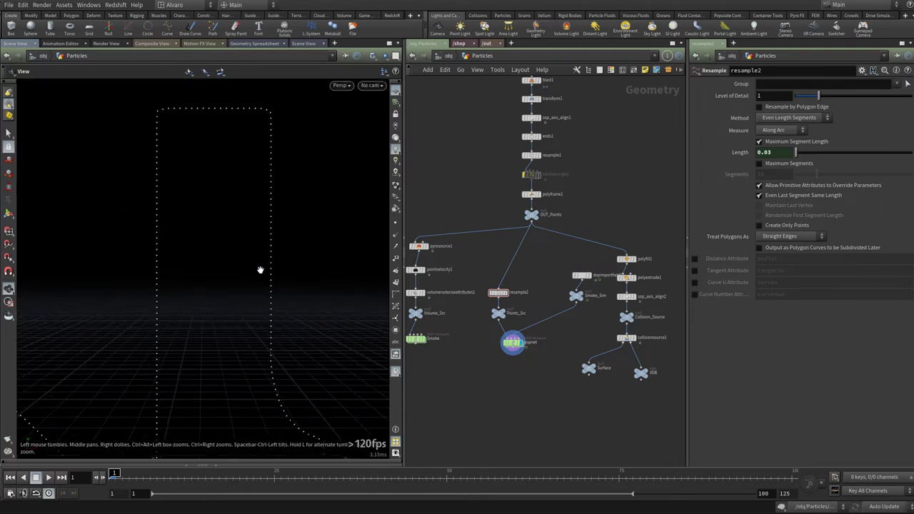
click(372, 85)
click(386, 133)
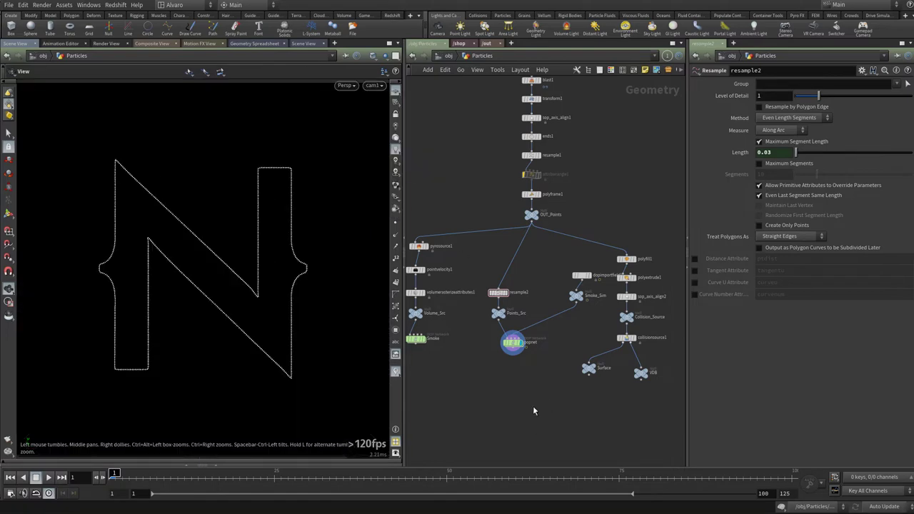
Play back the particle simulation inside popnet, rewind it, and undo the last substeps change on popsolver
double_click(517, 346)
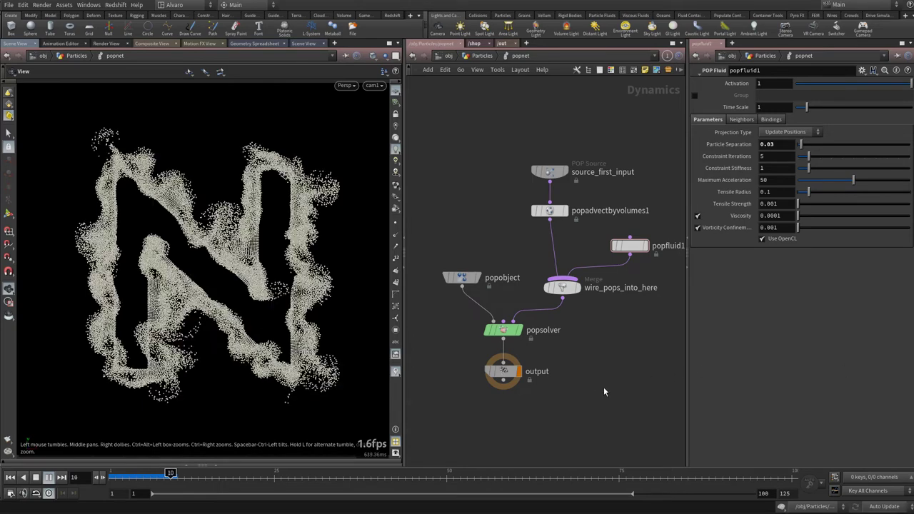
key(ctrl+Up)
click(513, 328)
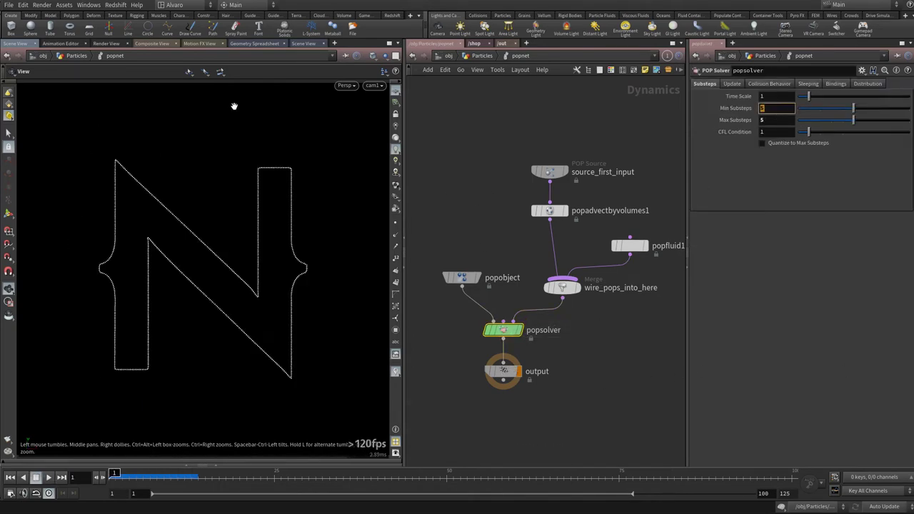
key(ctrl+z)
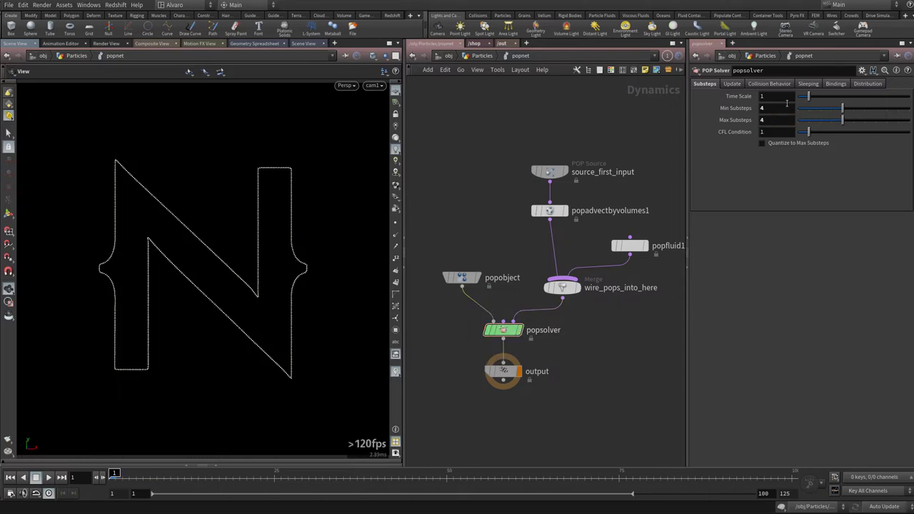
Set Min Substeps and Max Substeps of popsolver to 10 and play back the simulation
click(771, 109)
text(10)
key(Tab)
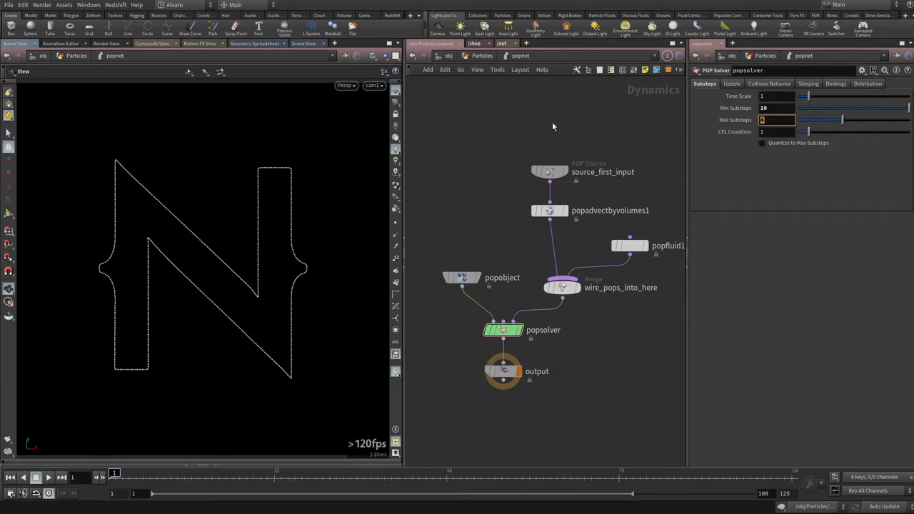
text(10)
key(Return)
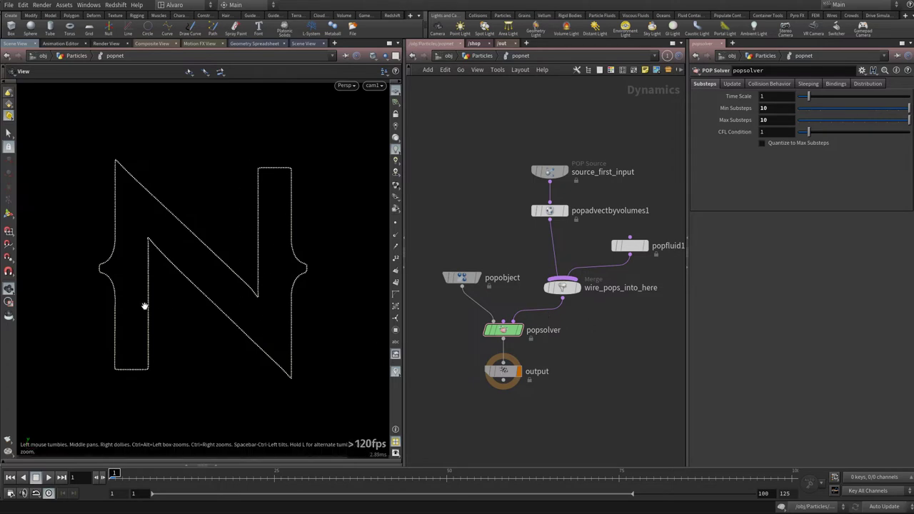
key(Up)
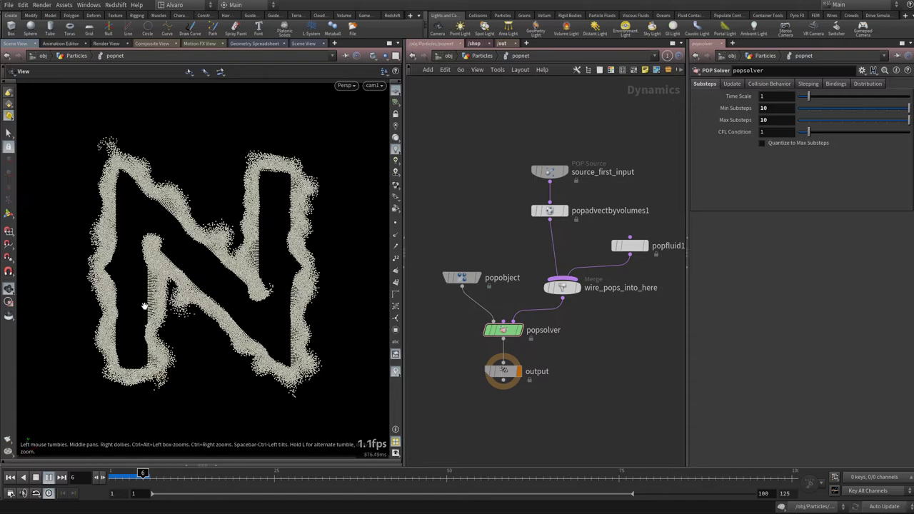
Rewind, return Min Substeps and Max Substeps of popsolver to 4, and play back the simulation
key(ctrl+Up)
click(777, 108)
text(4)
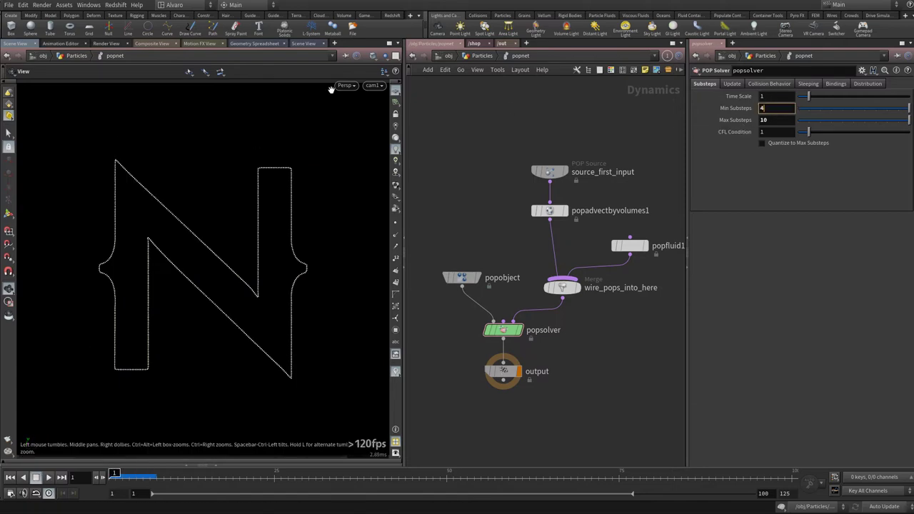
key(Return)
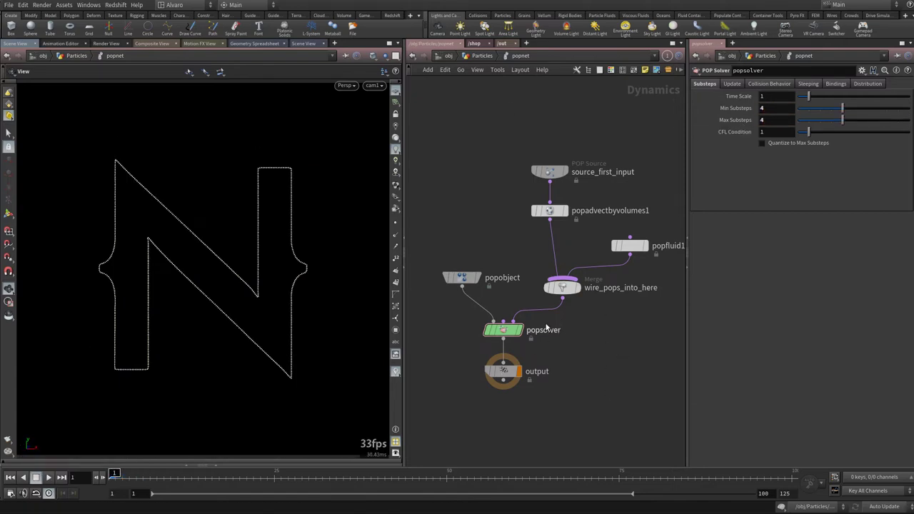
key(Up)
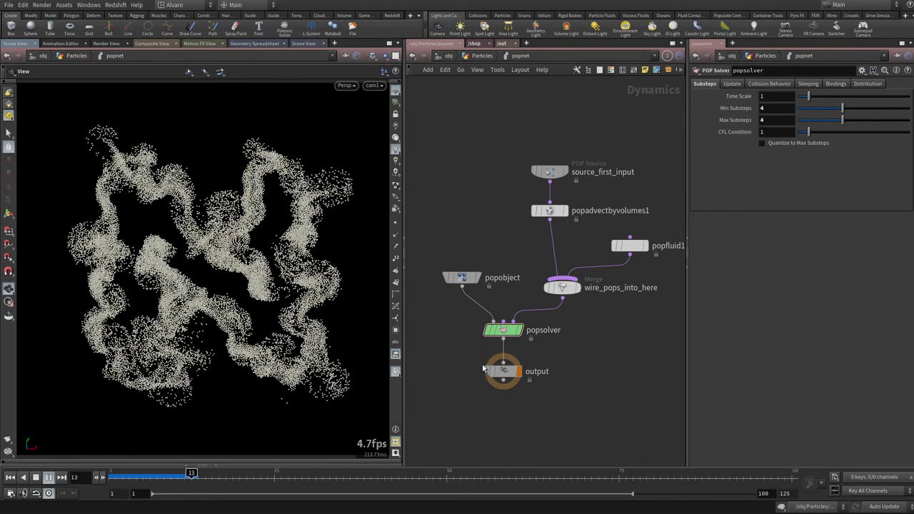
key(ctrl+Left)
Set Constraint Stiffness of popfluid1 to 100, play back the simulation, and rewind to the first frame
click(630, 246)
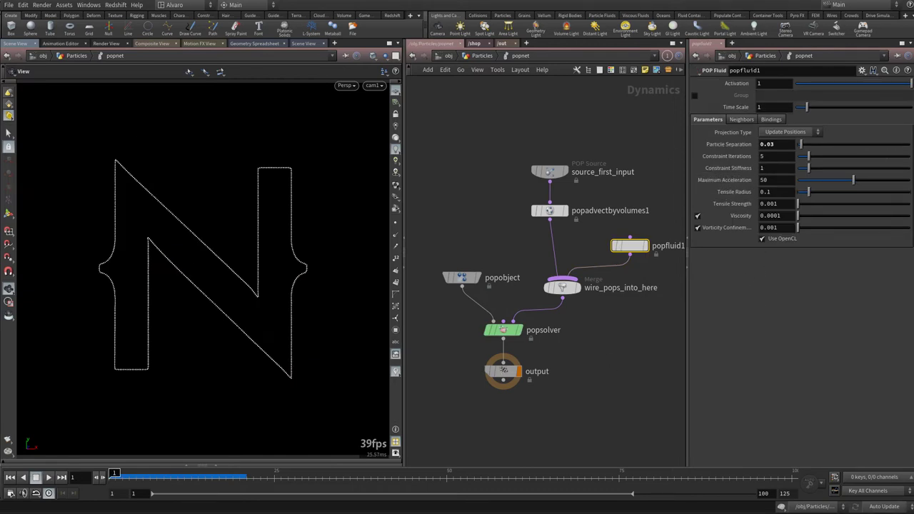
click(793, 182)
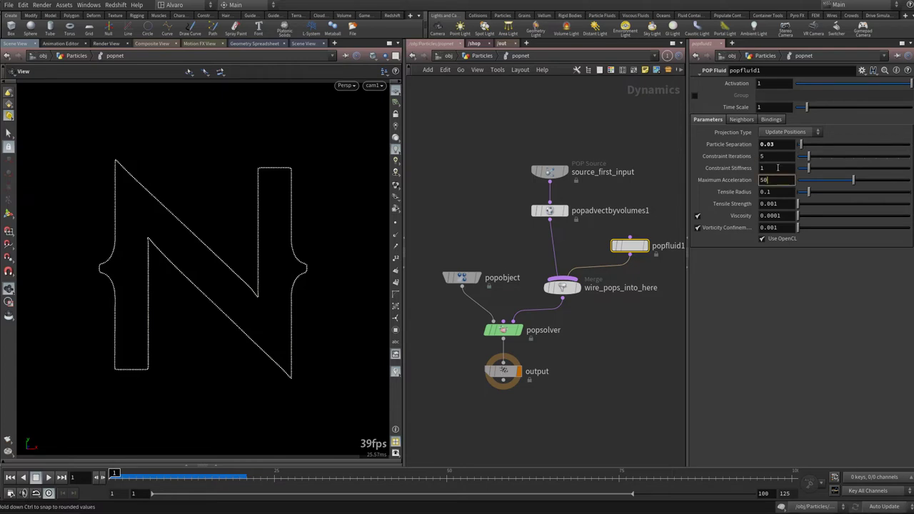
double_click(777, 168)
text(100)
key(Return)
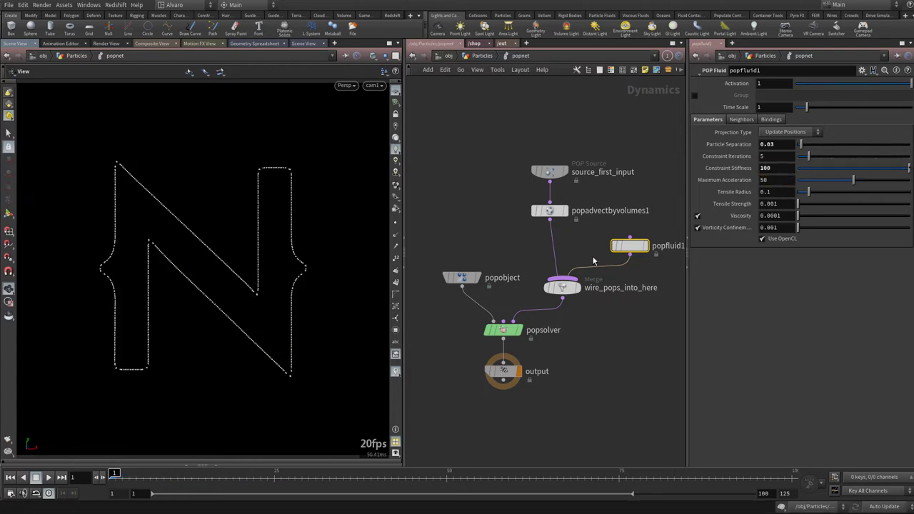
click(570, 363)
key(Up)
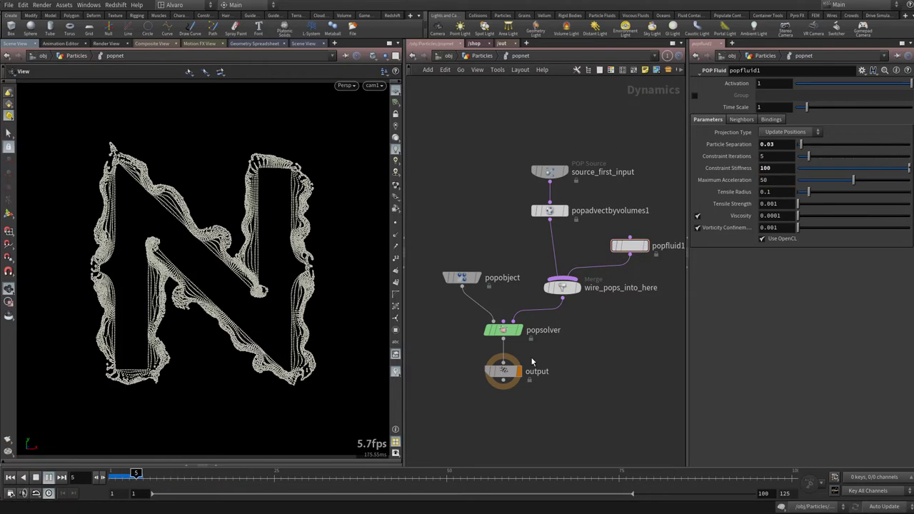
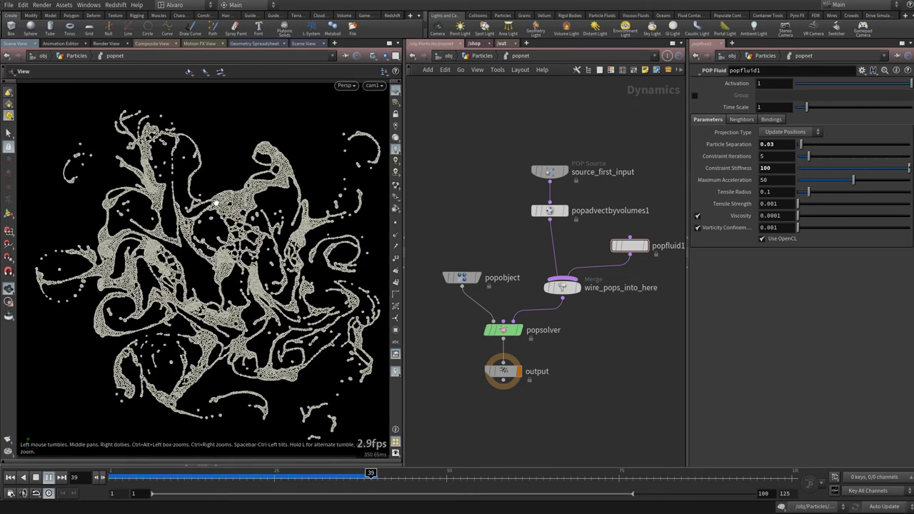
key(ctrl+Up)
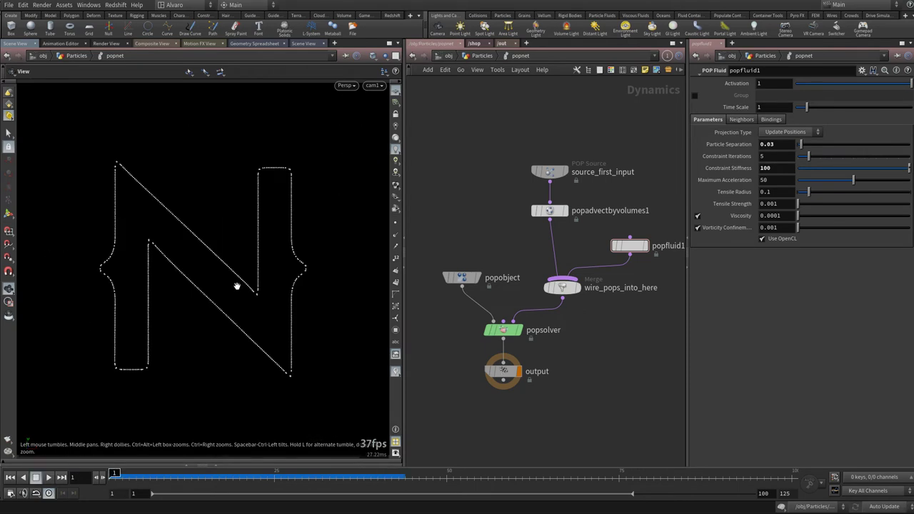
Examine the particles' depth from the side during playback and in the Right view, then return to cam1 and scrub to frame 28
drag(165, 327, 261, 333)
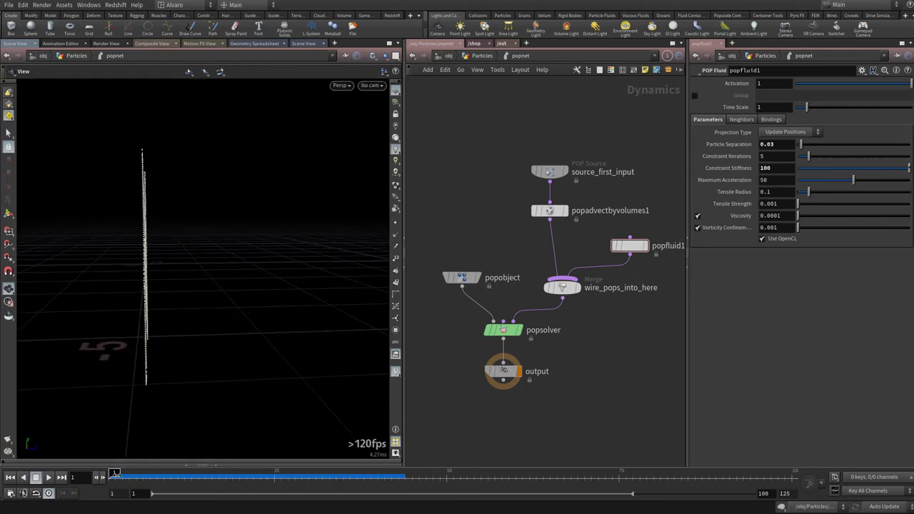
key(Up)
drag(171, 307, 193, 309)
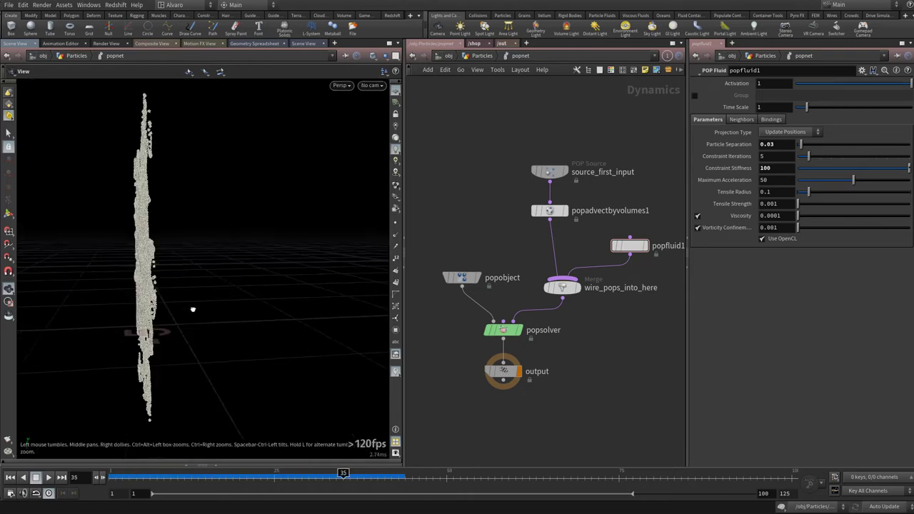
key(space+4)
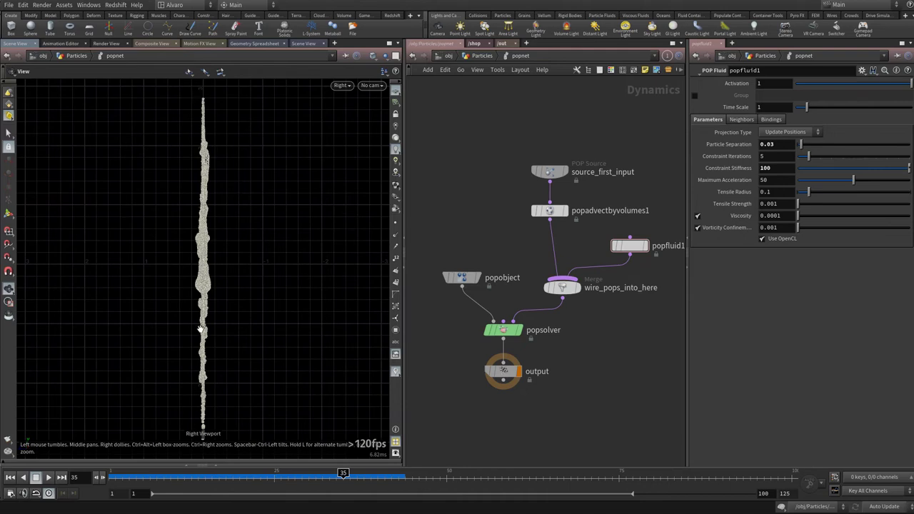
click(372, 85)
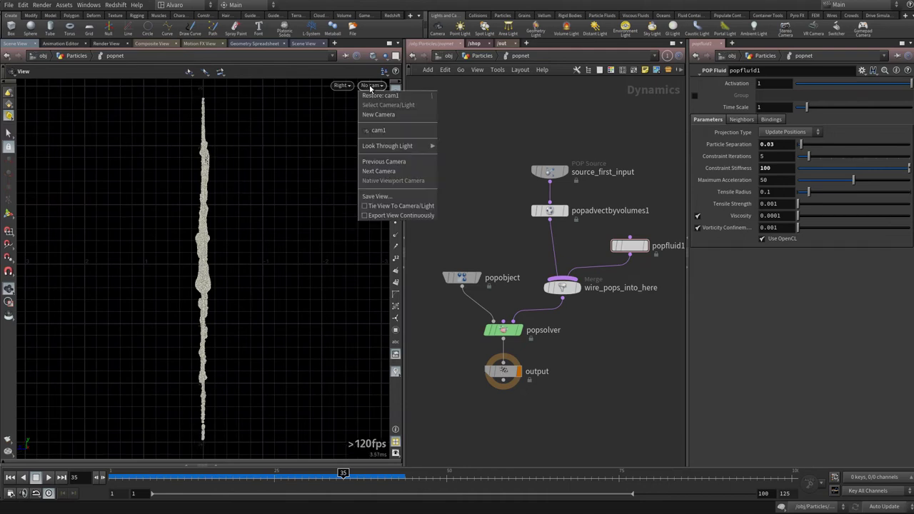
click(368, 128)
drag(175, 477, 294, 473)
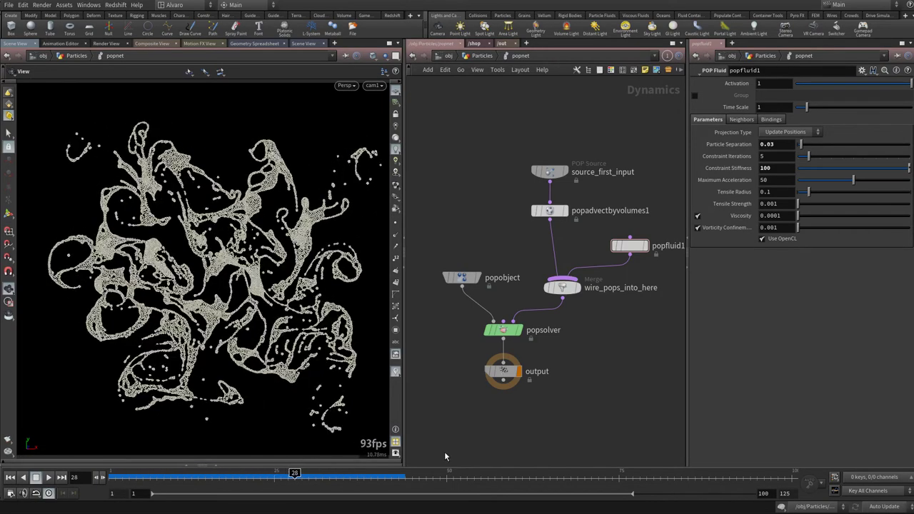
Insert a POP Wrangle node between popadvectbyvolumes1 and the wire_pops_into_here merge
middle_drag(516, 116, 493, 121)
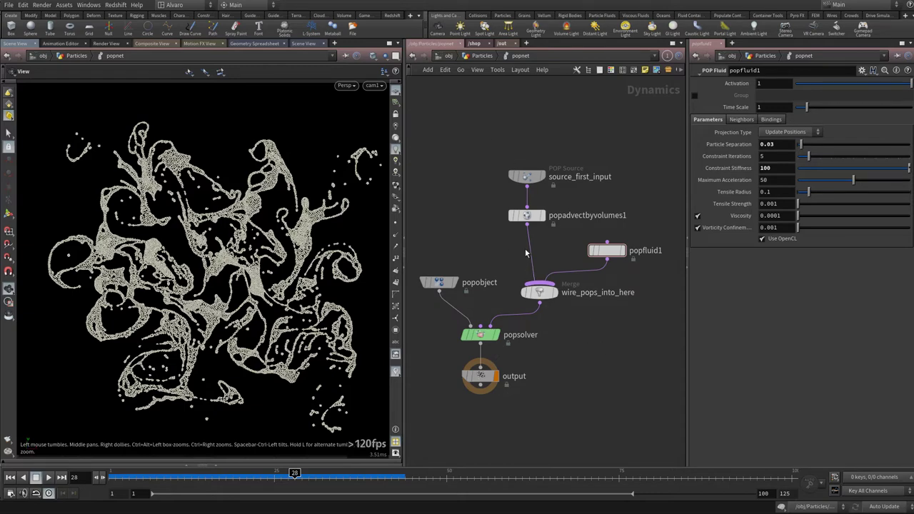
key(Tab)
text(popw)
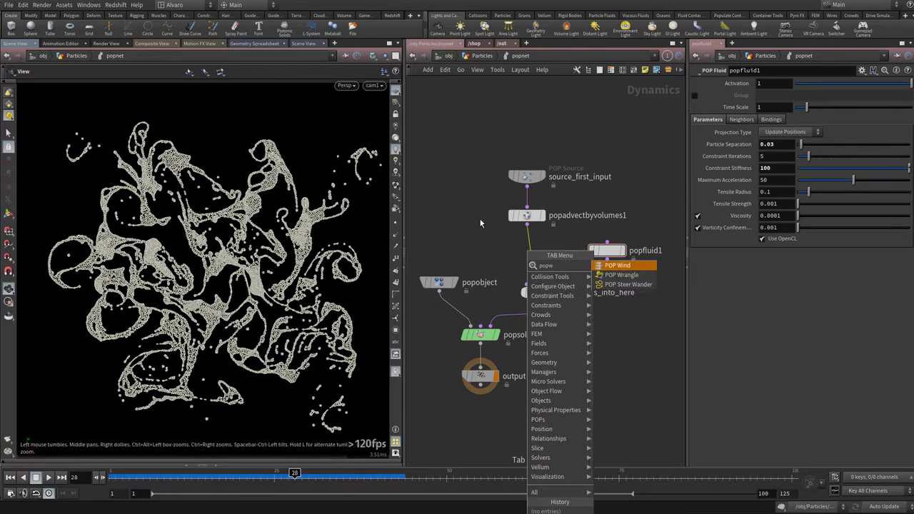
key(Down)
key(Return)
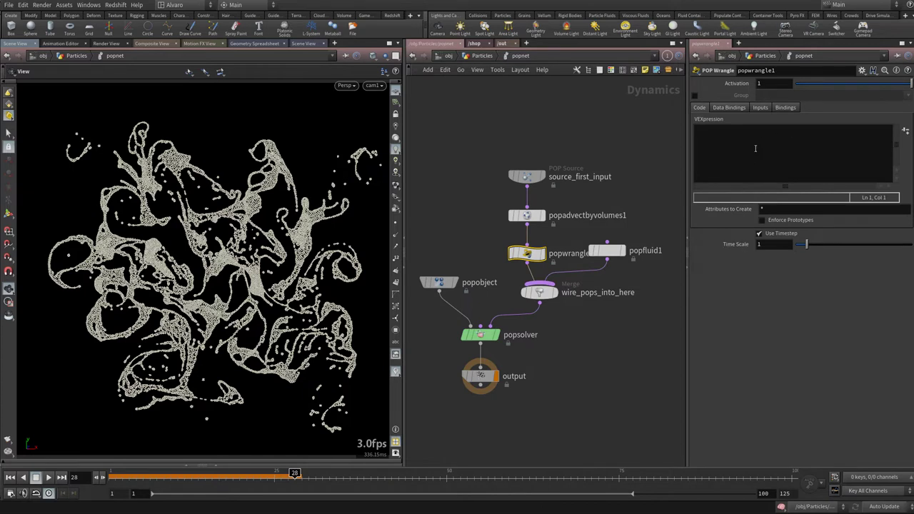
Enter the VEXpression "@P.z = 0;" in popwrangle1 and replay the simulation from the start
click(698, 143)
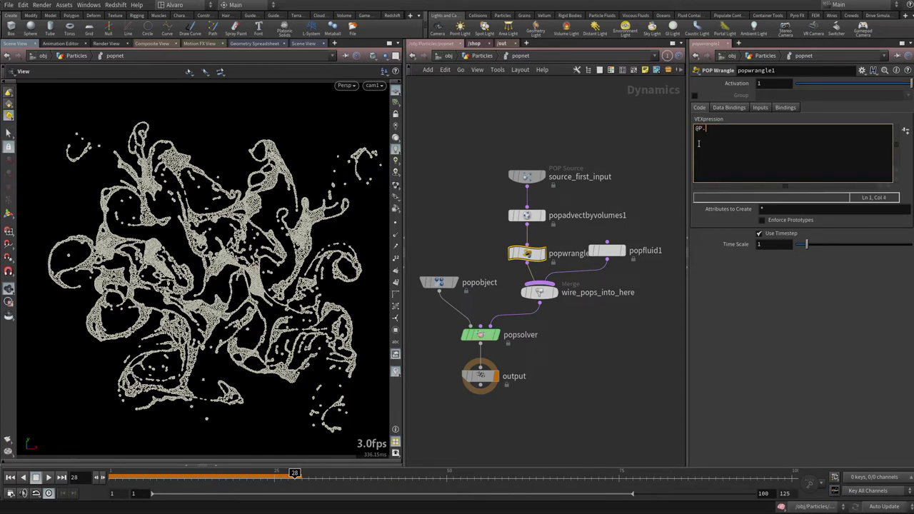
text(@P.z = 0;)
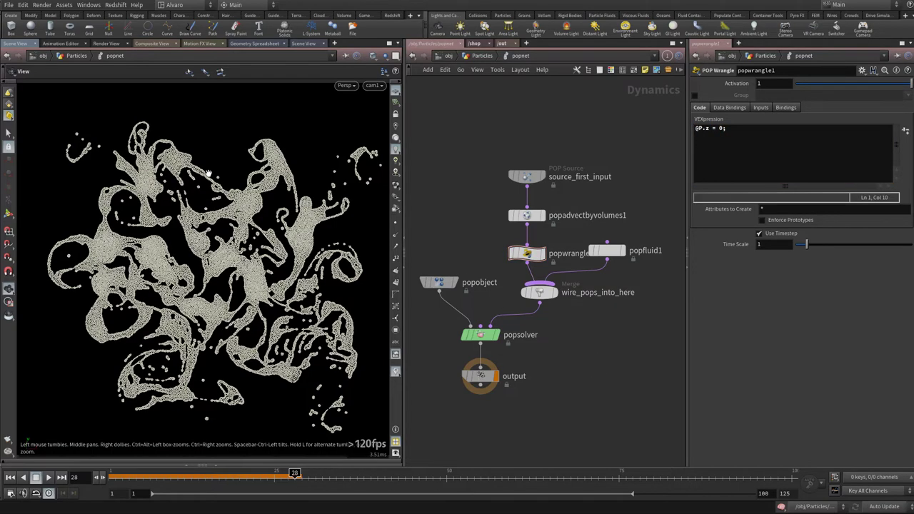
key(ctrl+Up)
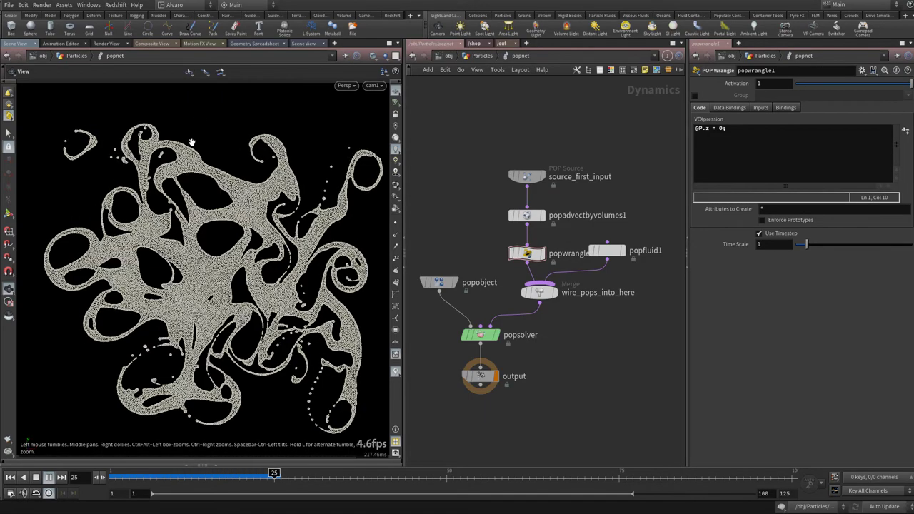
Replay the flattened particle simulation from the first frame and rewind it
key(ctrl+Up)
key(ctrl+Up)
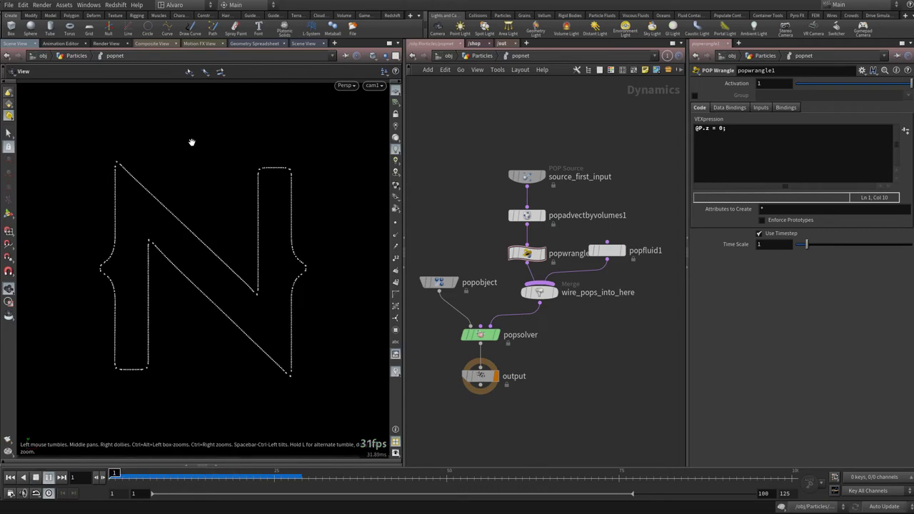
key(ctrl+Up)
key(ctrl+Up)
In the Smoke network, copy the staticobject1 node, then copy its Division Size parameter
key(3)
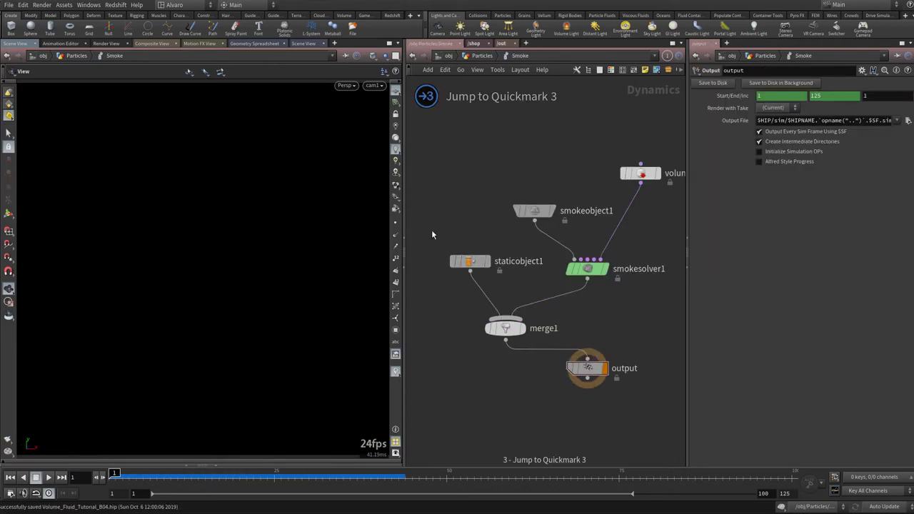
drag(431, 230, 491, 264)
key(ctrl+c)
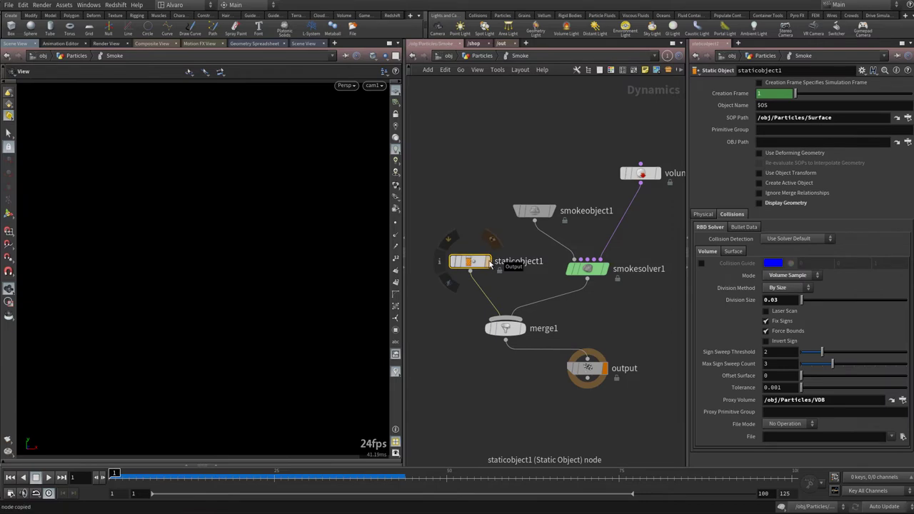
right_click(748, 303)
click(749, 365)
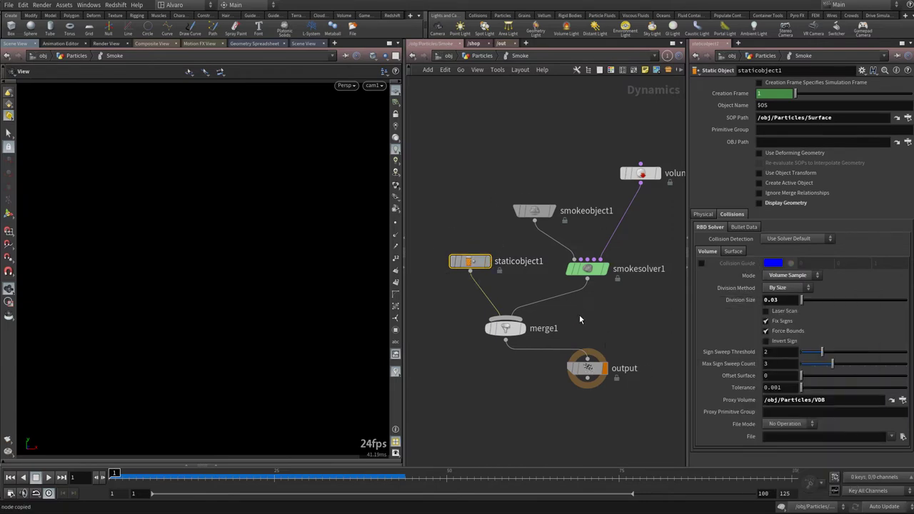
Paste staticobject1 beside popobject in popnet and link its Division Size to the Smoke network's staticobject1 with a relative reference
key(4)
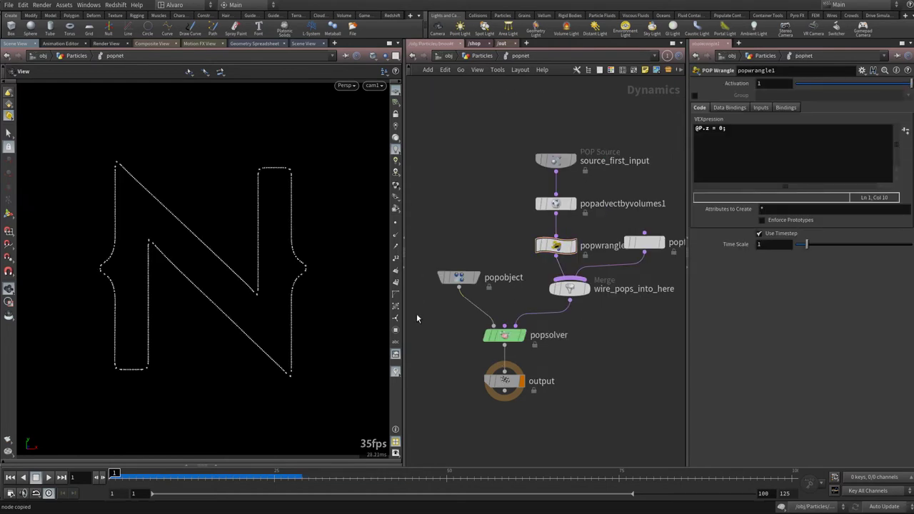
key(ctrl+v)
middle_drag(422, 317, 503, 303)
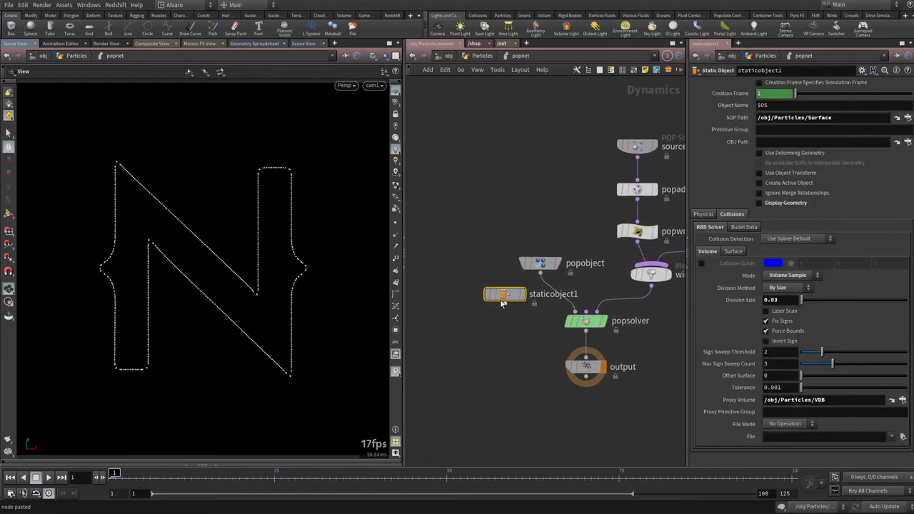
drag(502, 304, 466, 293)
right_click(742, 302)
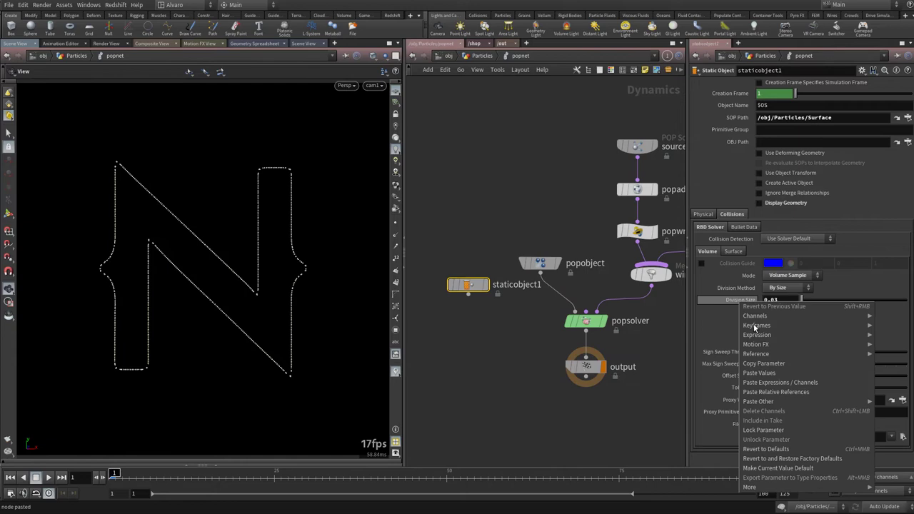
click(776, 393)
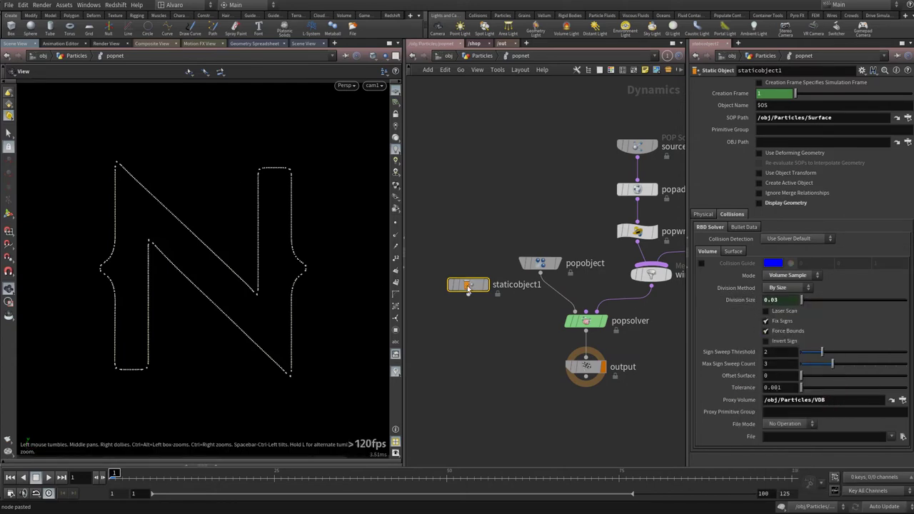
drag(468, 287, 455, 277)
Merge staticobject1 and popsolver into the lowered output node, with staticobject1 as first merge input, and play back the simulation from the start
click(592, 368)
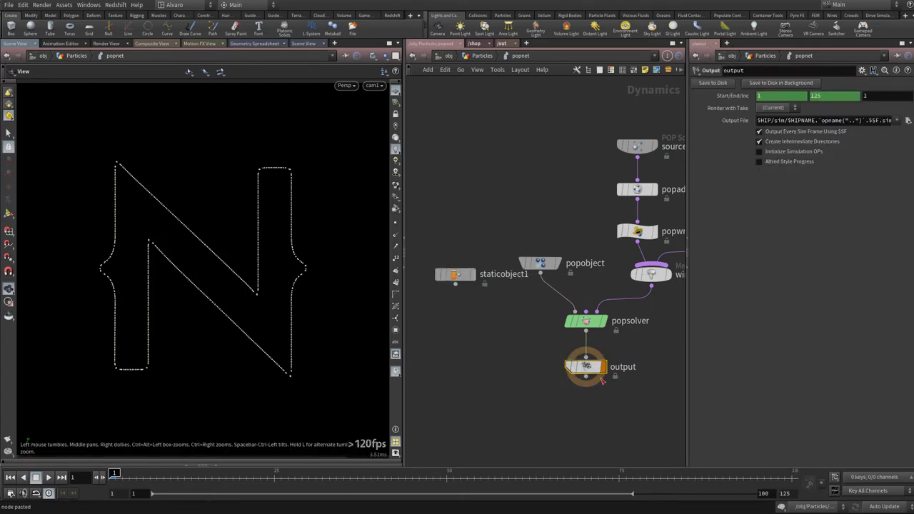
drag(602, 381, 602, 462)
click(455, 275)
shift+click(585, 320)
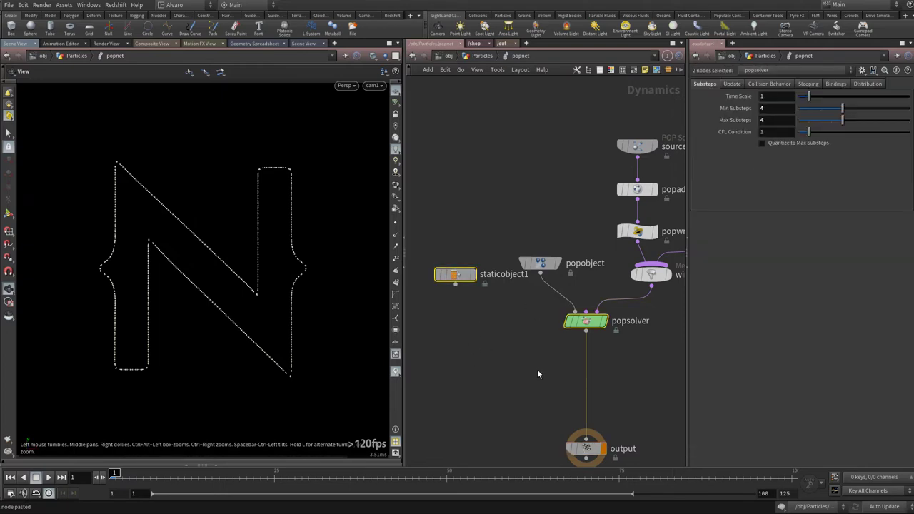
click(456, 284)
click(587, 437)
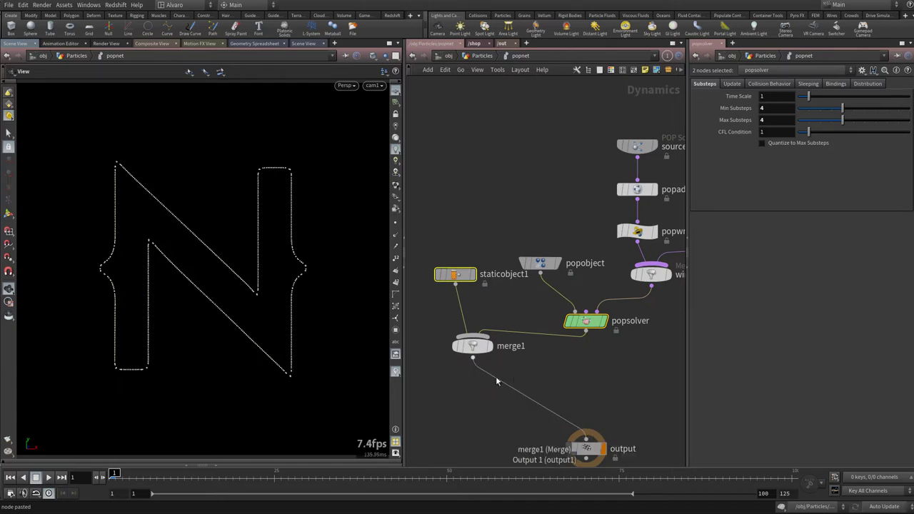
drag(476, 346, 487, 366)
click(493, 353)
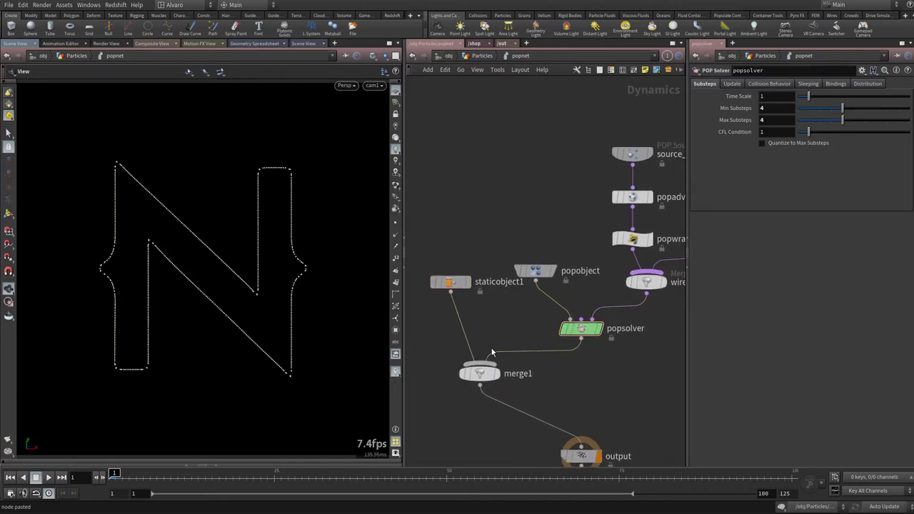
key(Up)
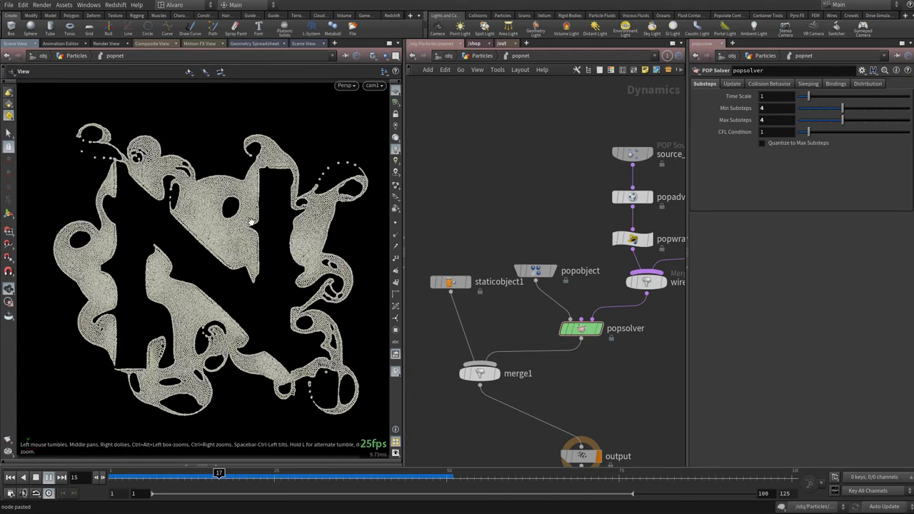
key(ctrl+Up)
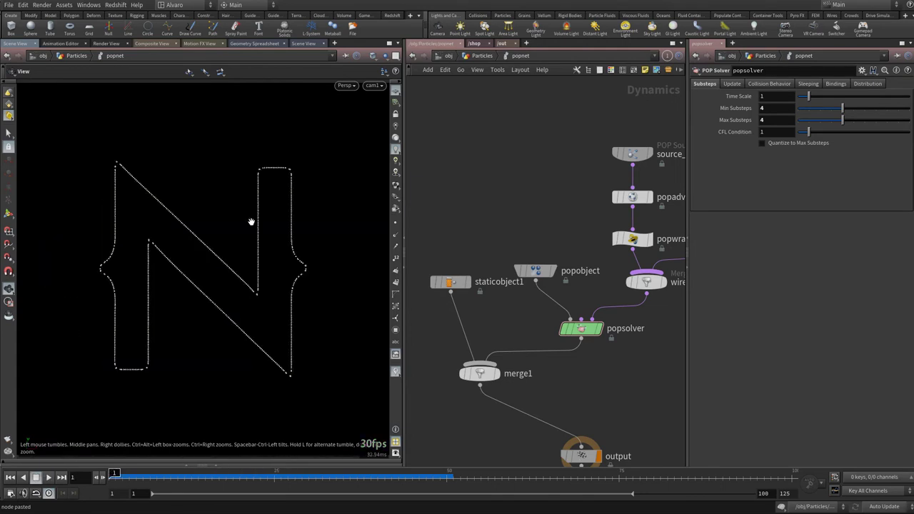
Return to the Particles network and move the collision branch, including the Surface null, farther away from popnet
scroll(537, 188, down, 4)
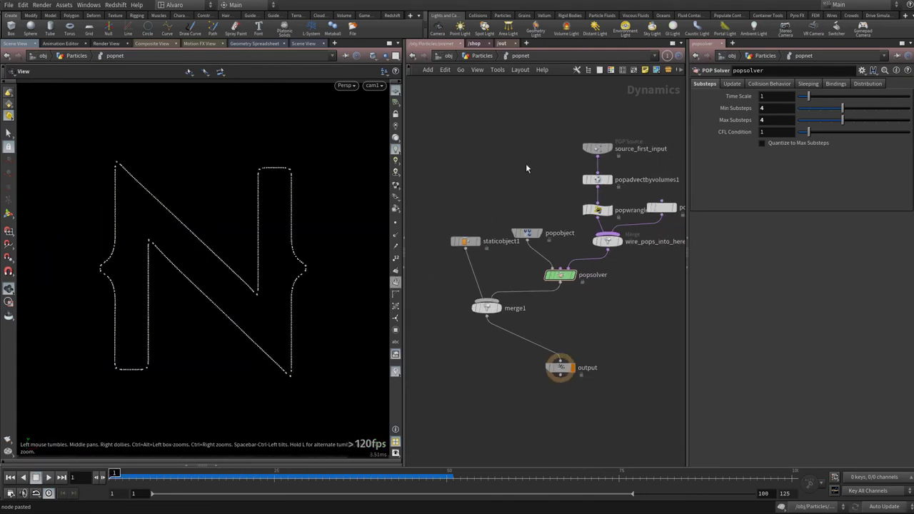
click(482, 56)
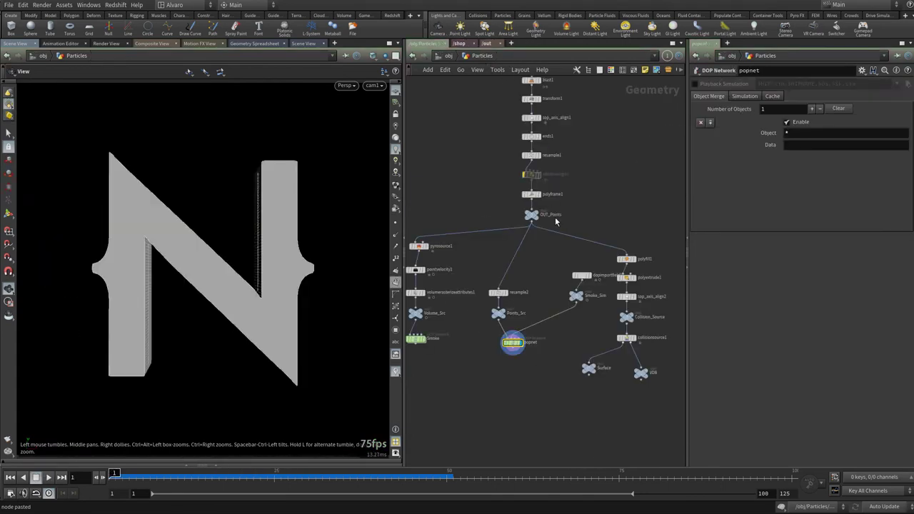
drag(611, 419, 654, 226)
drag(598, 266, 648, 276)
click(649, 276)
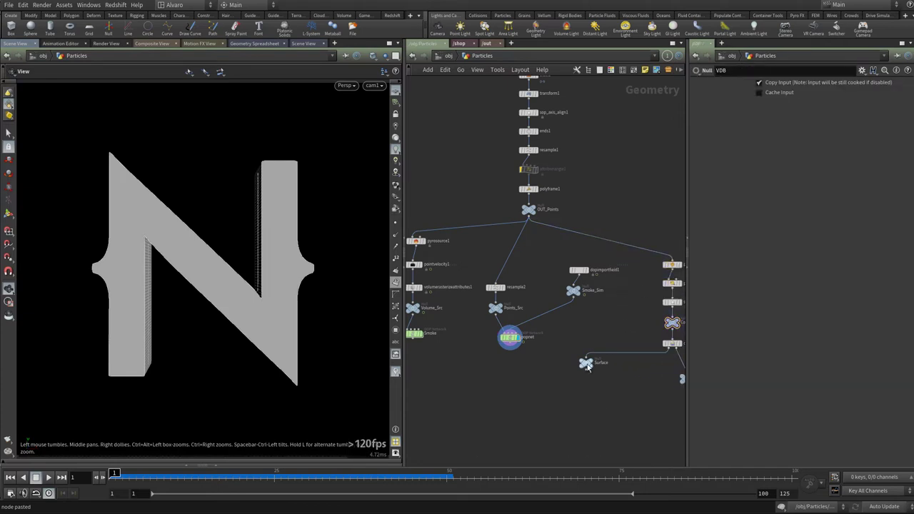
drag(585, 363, 635, 379)
Set the Object filter of the popnet DOP Network to "pop*"
scroll(562, 443, up, 2)
click(500, 313)
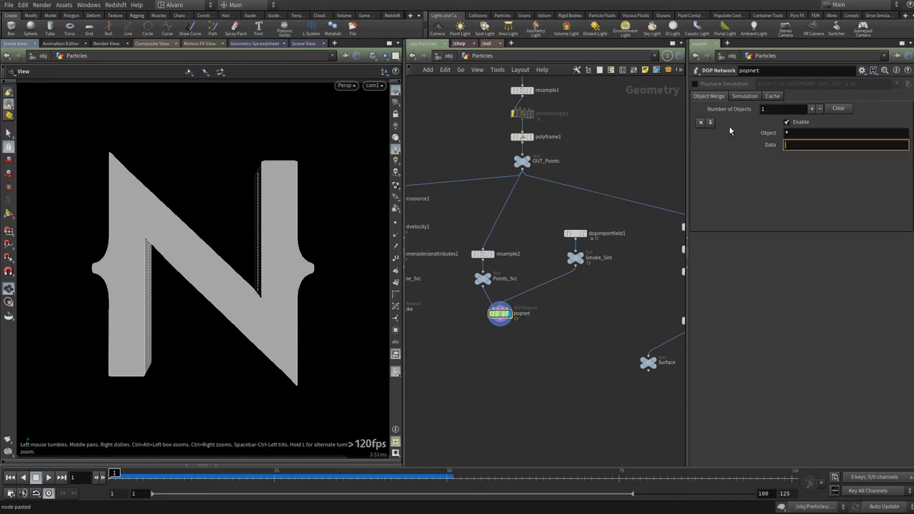
click(793, 132)
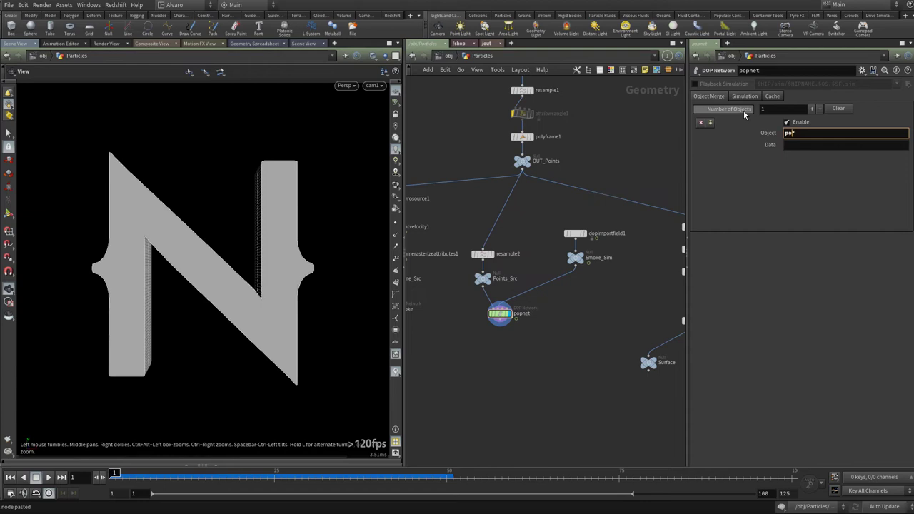
key(Return)
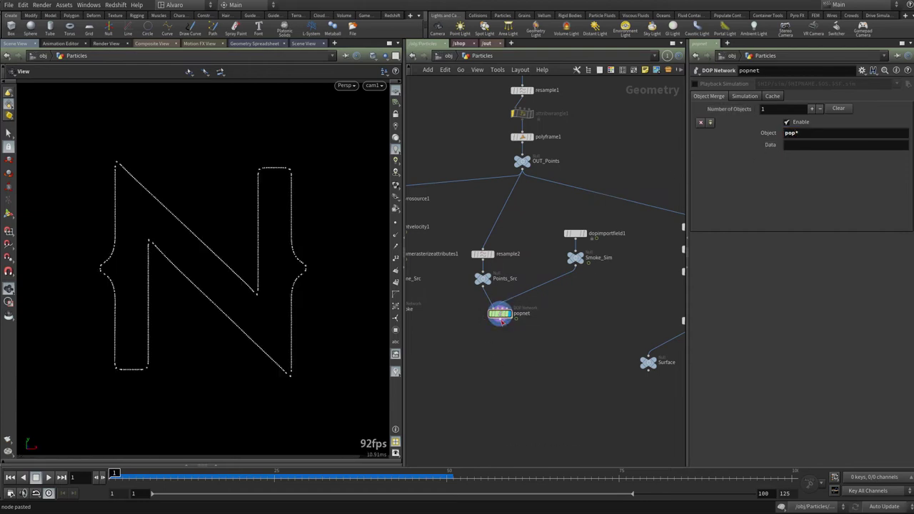
Check the object nodes inside popnet, then return to the Particles network and play back the filtered simulation
double_click(499, 315)
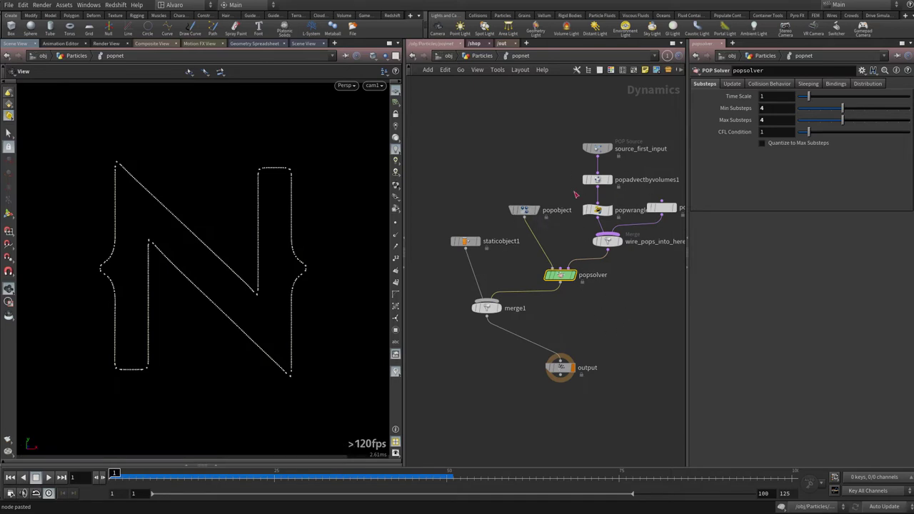
key(u)
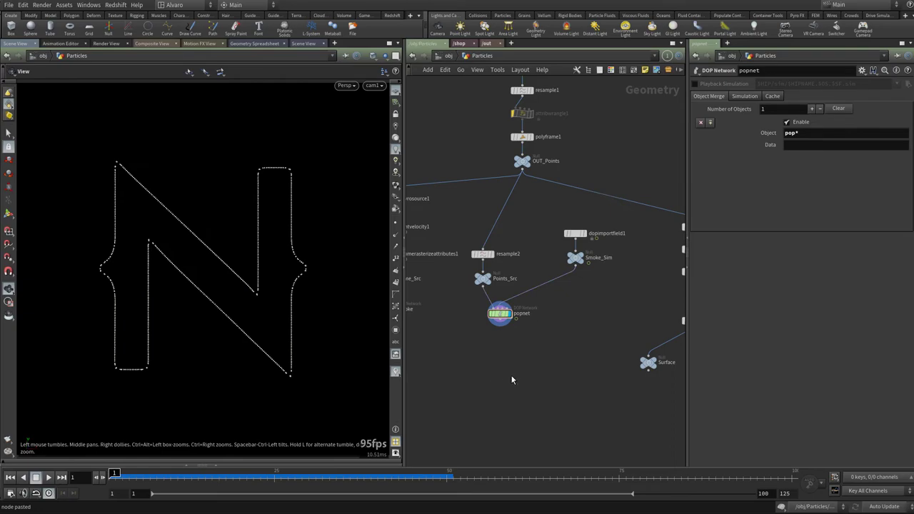
key(Up)
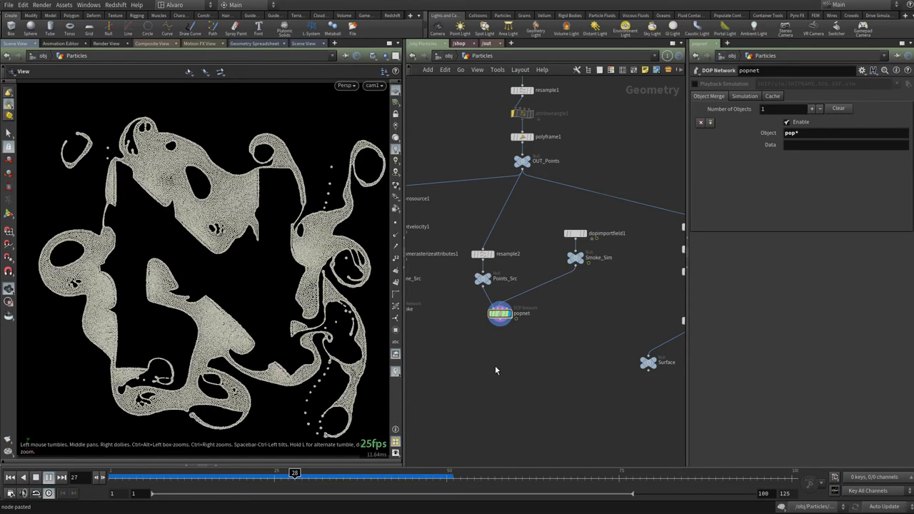
key(ctrl+Up)
Add a Null node after popnet and rename it POP_Sim
key(Tab)
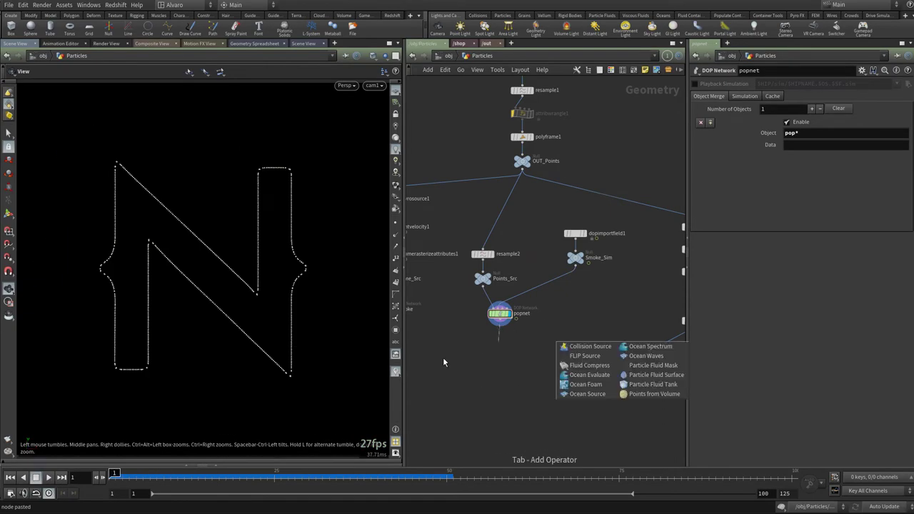
text(nu)
key(Return)
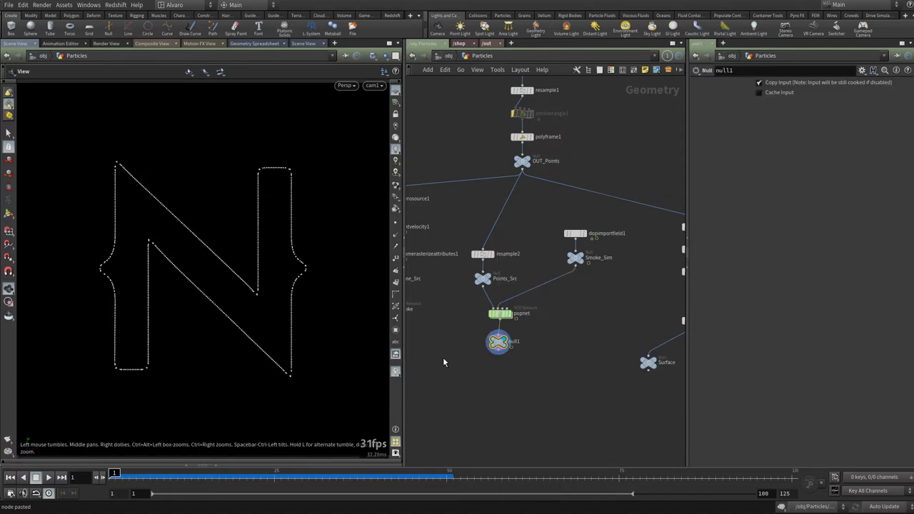
double_click(519, 343)
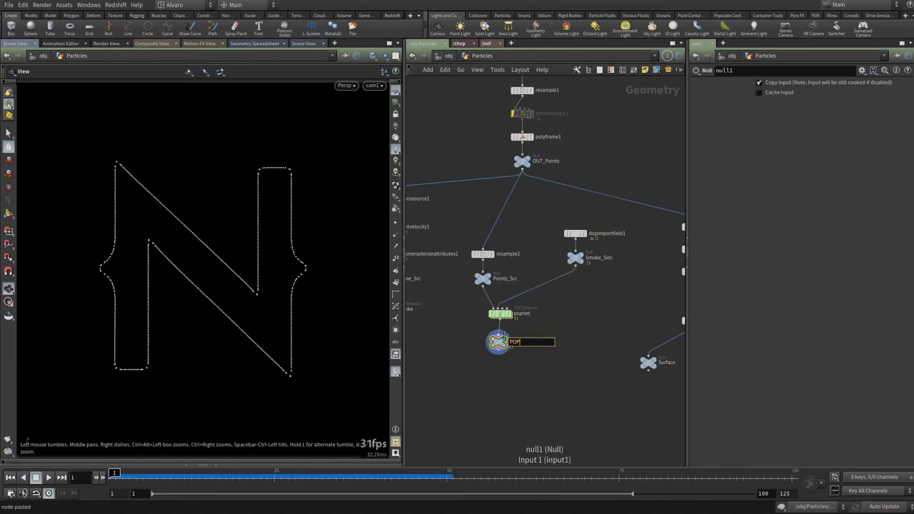
text(POP_Sim)
key(Return)
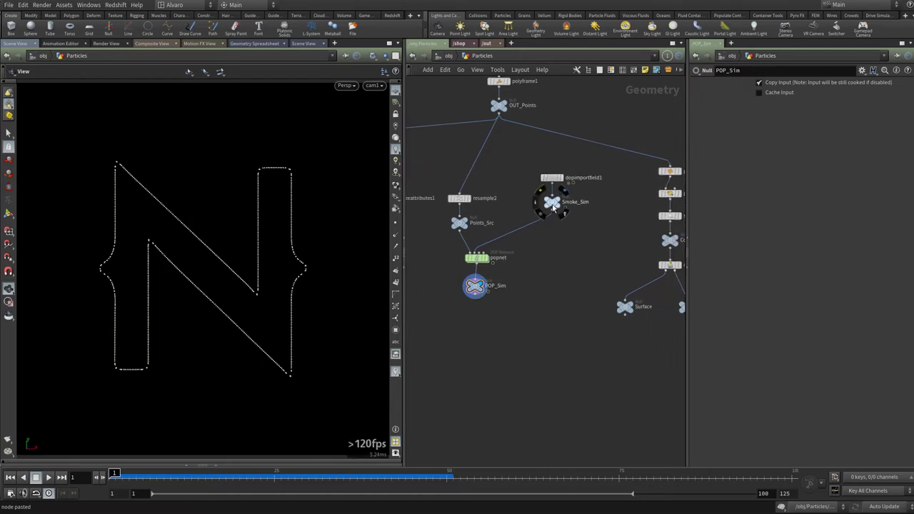
right_click(477, 286)
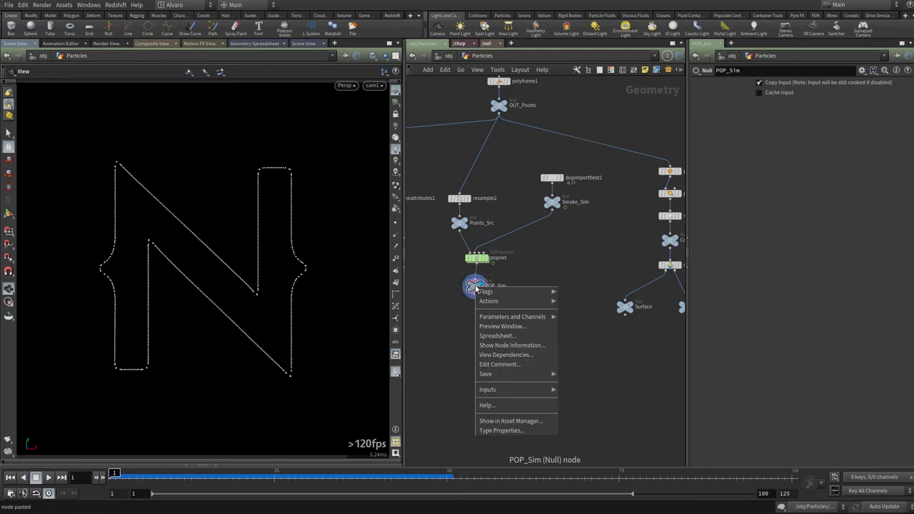
key(Escape)
middle_drag(475, 285, 470, 345)
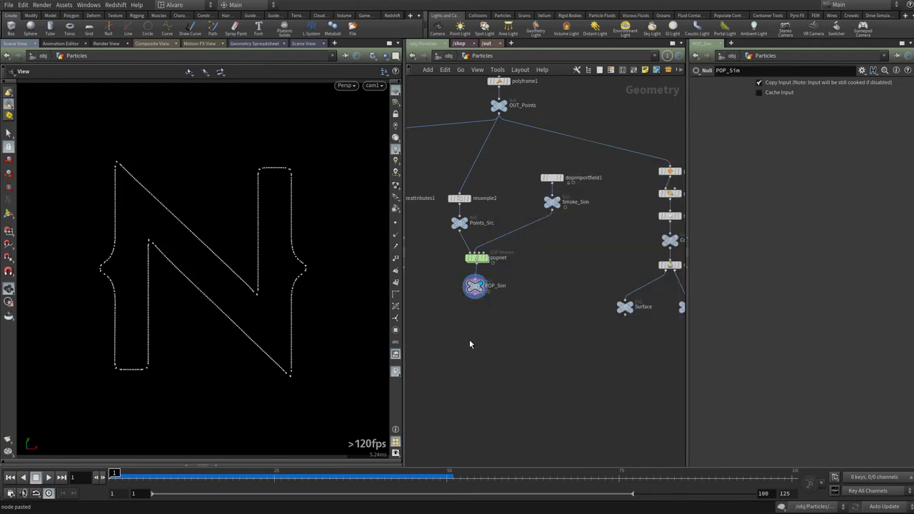
Add an Attribute from Volume node below POP_Sim and save the scene
key(Tab)
text(avolu)
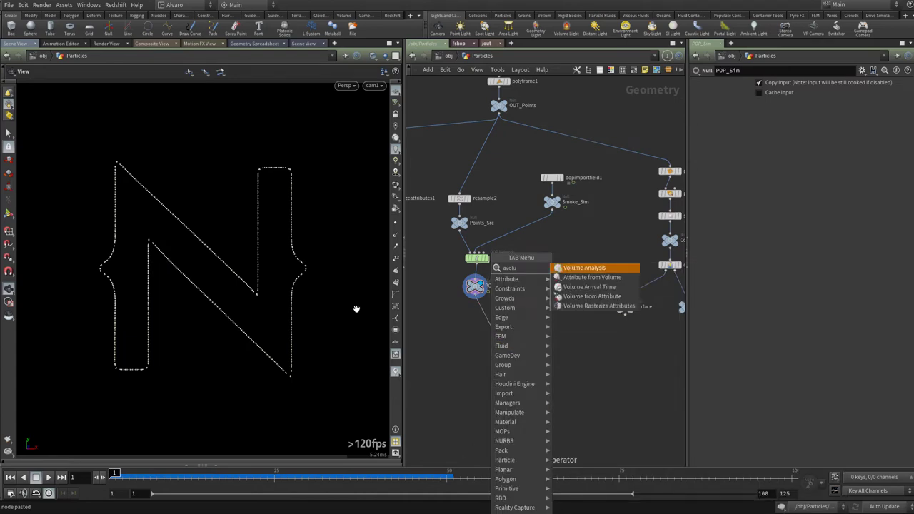
key(Down)
key(Return)
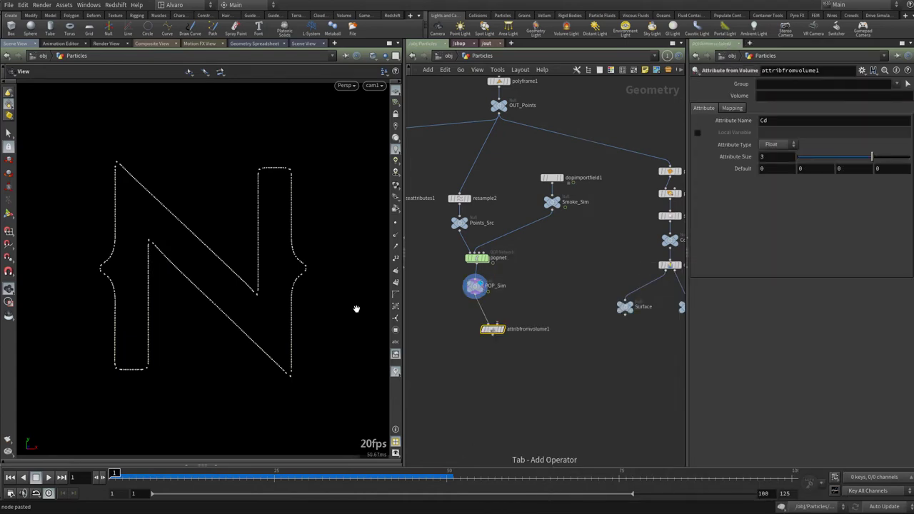
key(ctrl+s)
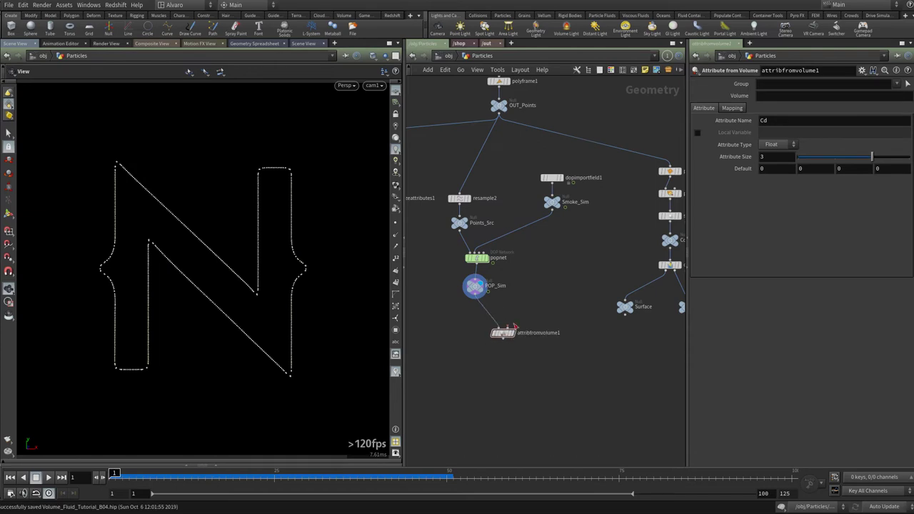
Connect Smoke_Sim to the second input of attribfromvolume1 and display attribfromvolume1 in the viewport
click(553, 211)
click(512, 329)
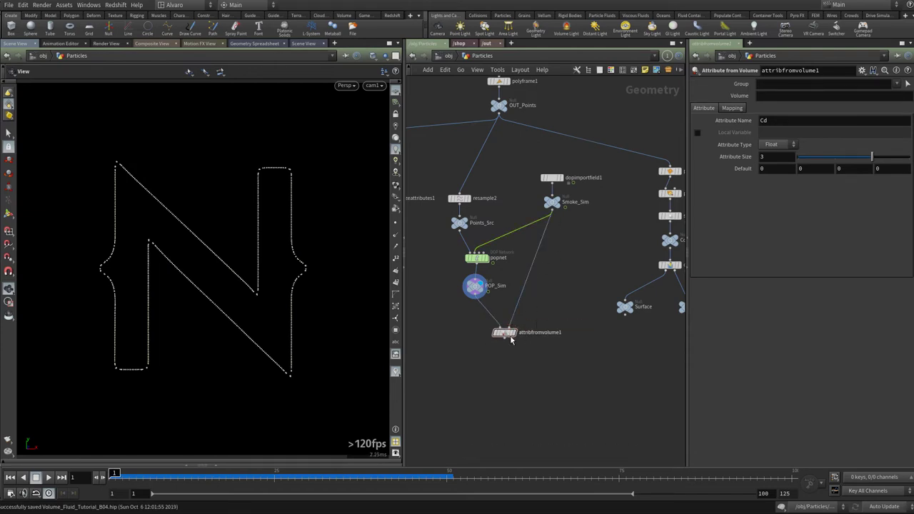
click(512, 332)
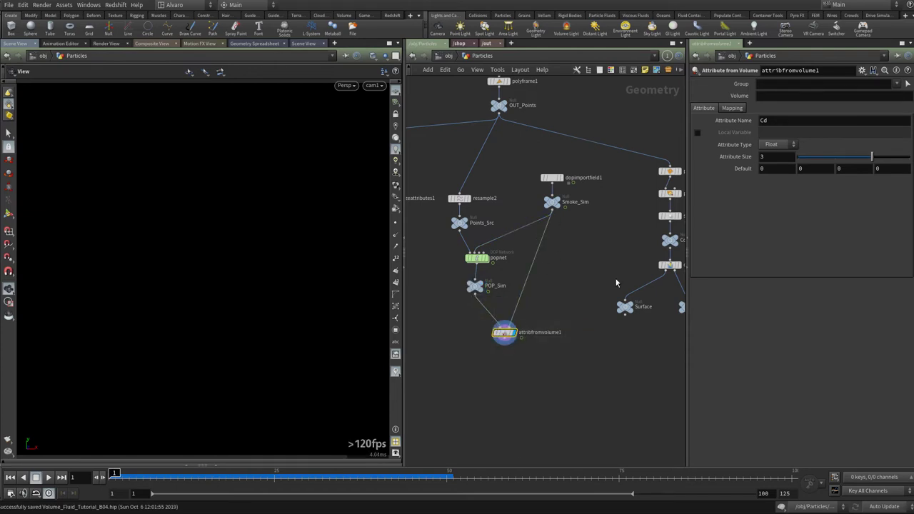
Set attribfromvolume1's volume to density and advance to frame 13 to check the particles
click(778, 96)
text(densit)
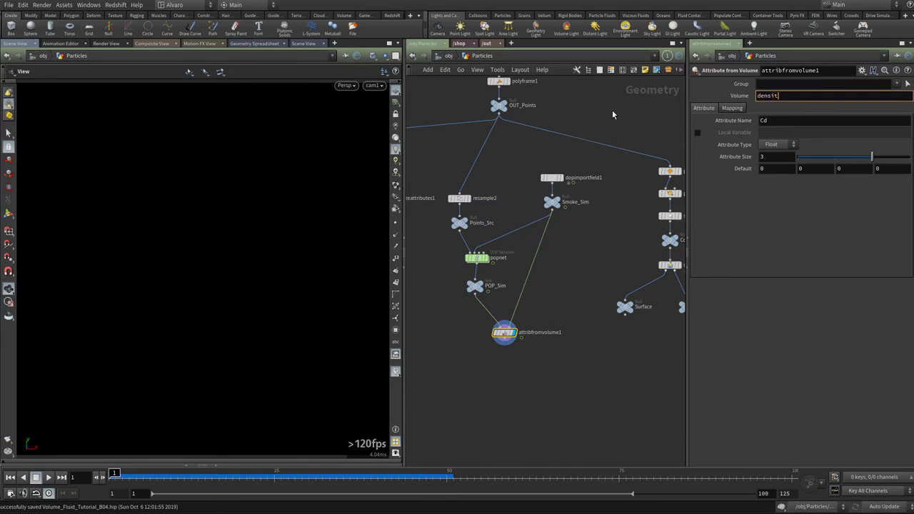
text(y)
key(Return)
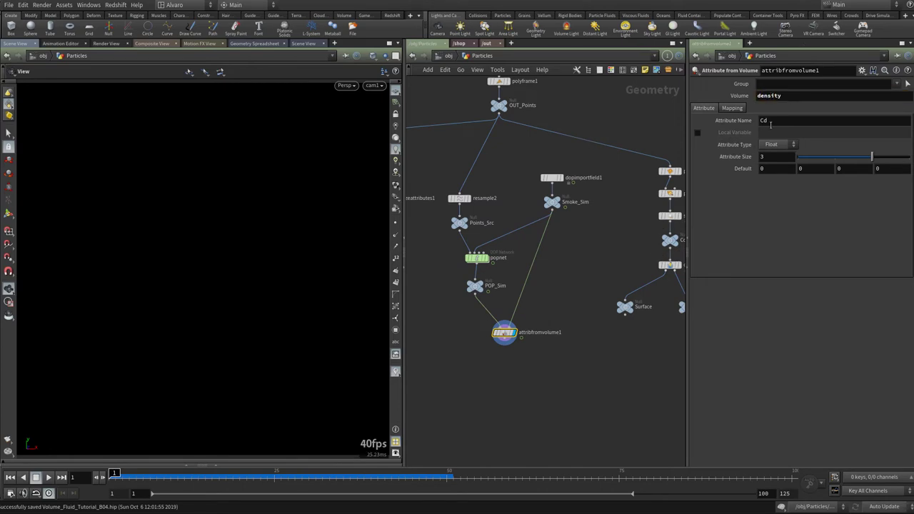
drag(121, 484, 190, 472)
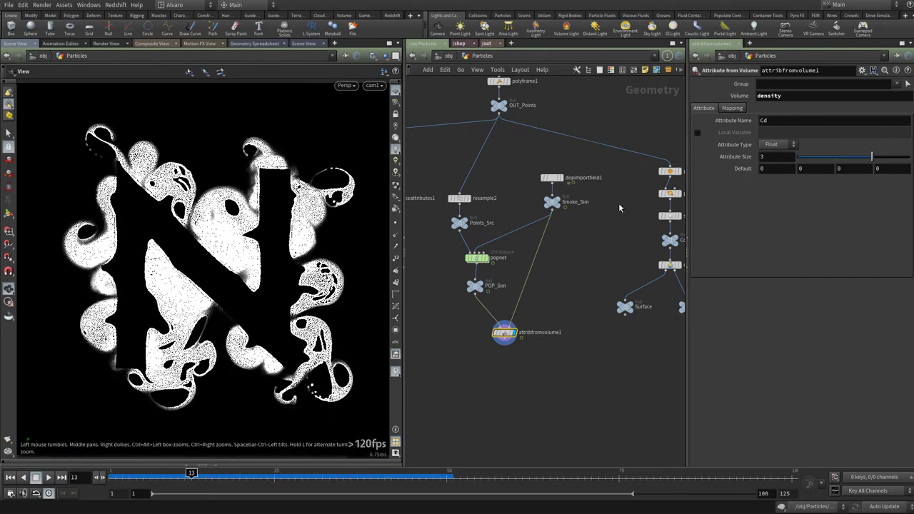
Enable Map Volume to Vector and colour the vector ramp's ends orange (1, 0.5, 0) at the start and magenta-pink (1, 0, 0.5) at the end
click(732, 109)
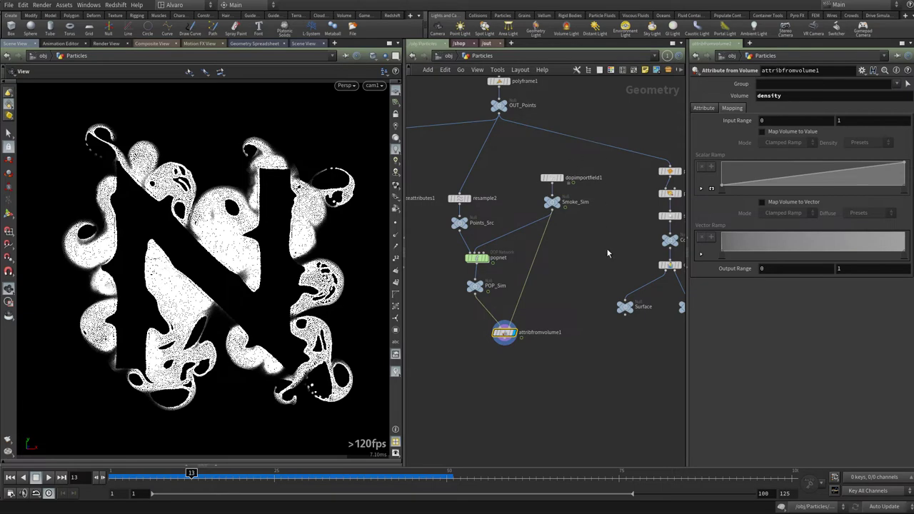
click(775, 205)
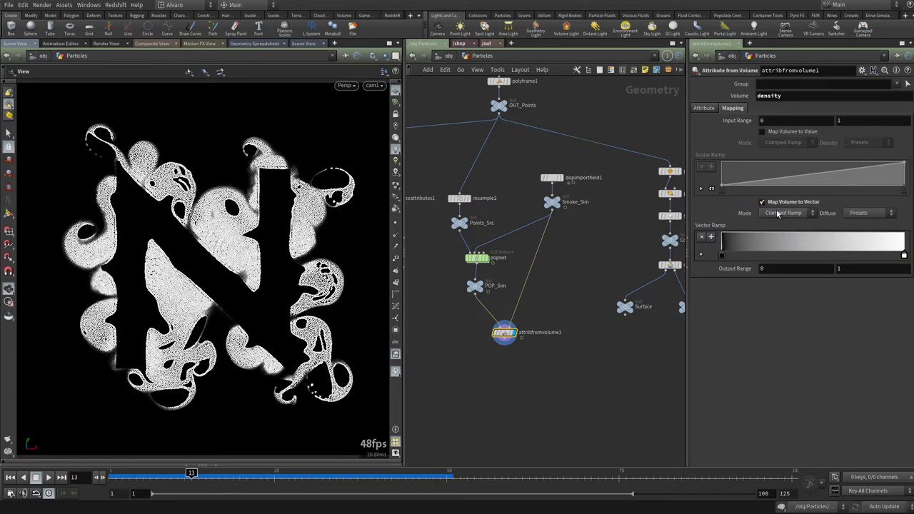
double_click(721, 258)
click(697, 192)
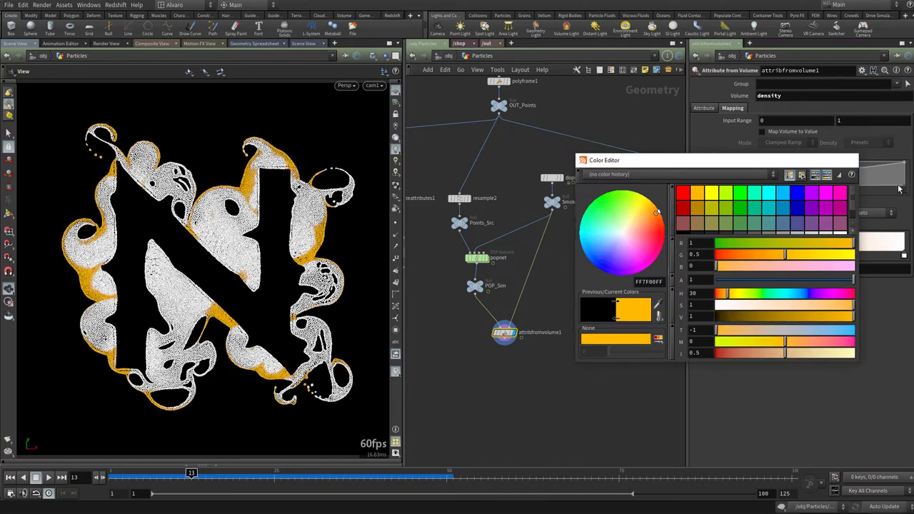
click(904, 257)
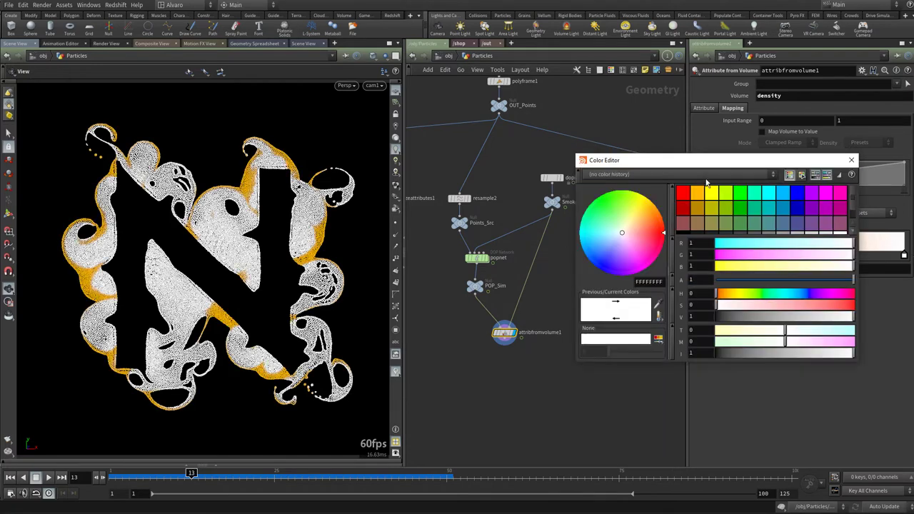
click(834, 194)
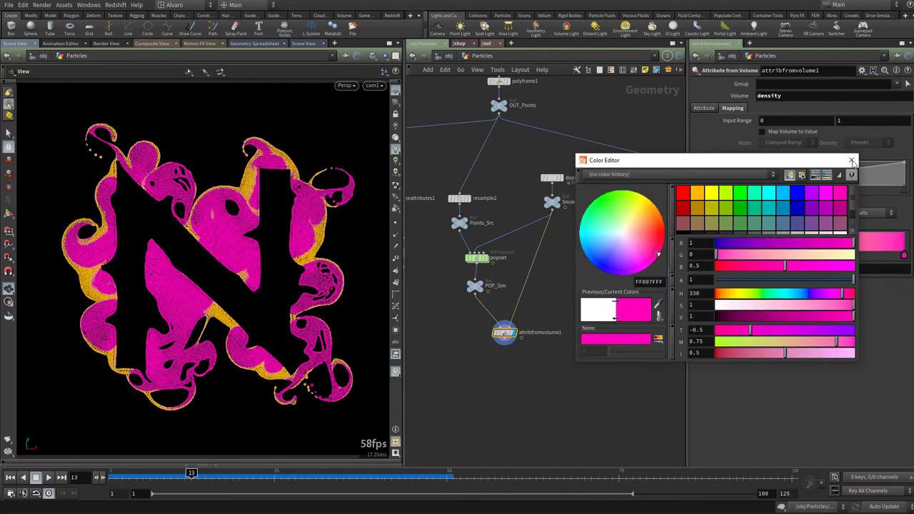
click(851, 160)
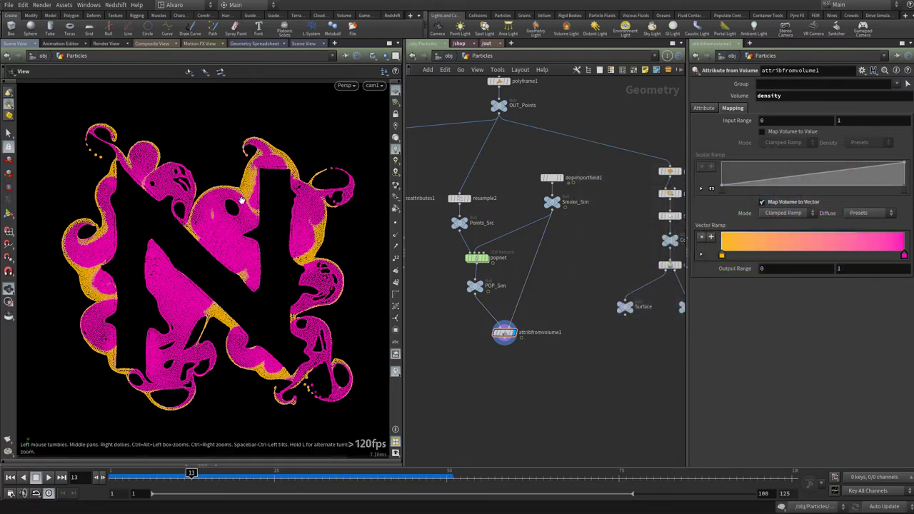
Set the mapping's Input Range maximum to 12 and add a blue (0, 0.5, 1) point near the middle of the vector ramp
click(164, 474)
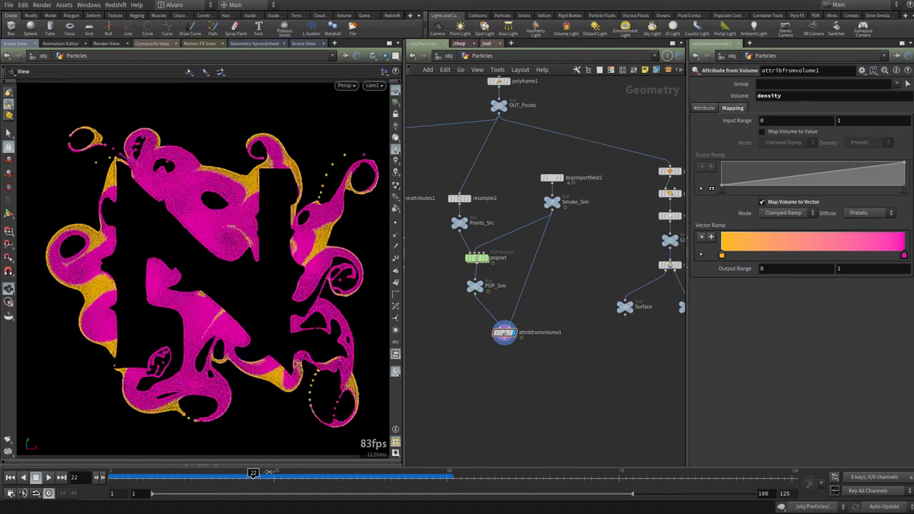
middle_drag(843, 121, 882, 115)
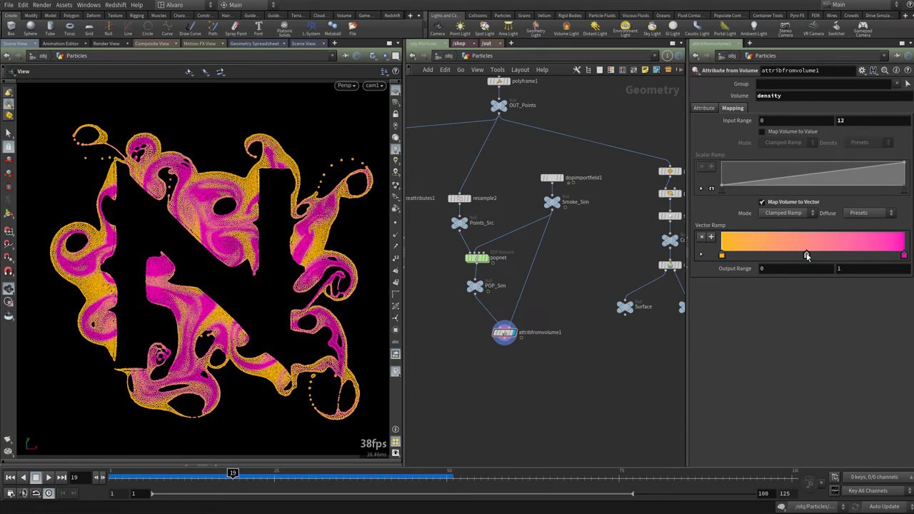
click(810, 255)
click(784, 194)
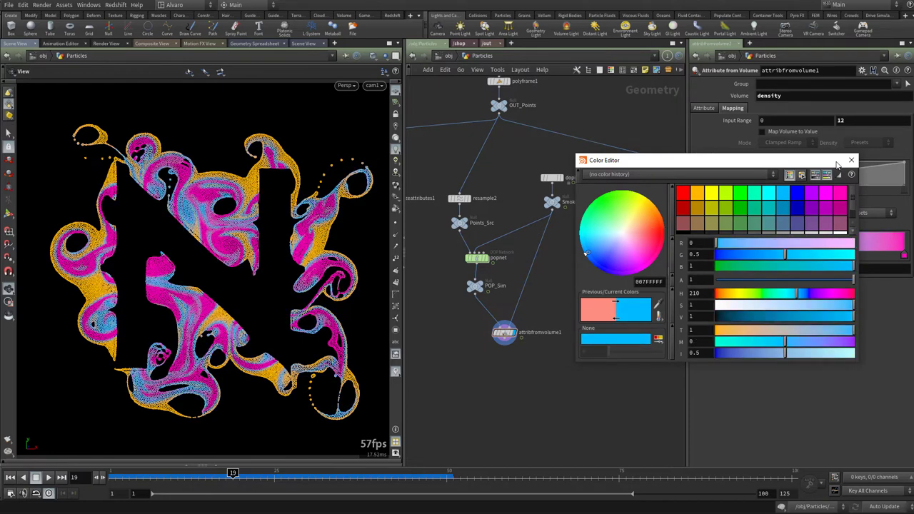
click(851, 160)
Add a cyan point to the vector ramp between the orange and blue points
click(762, 255)
click(761, 256)
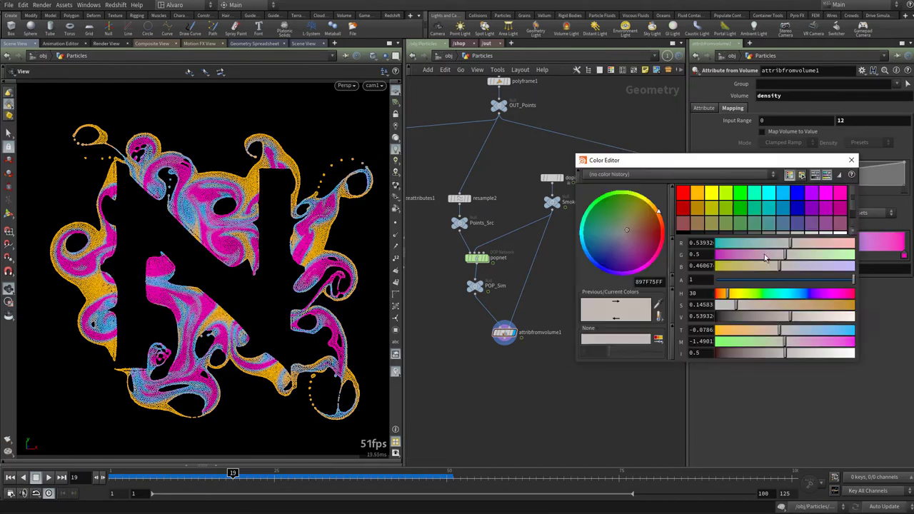
click(770, 200)
click(851, 160)
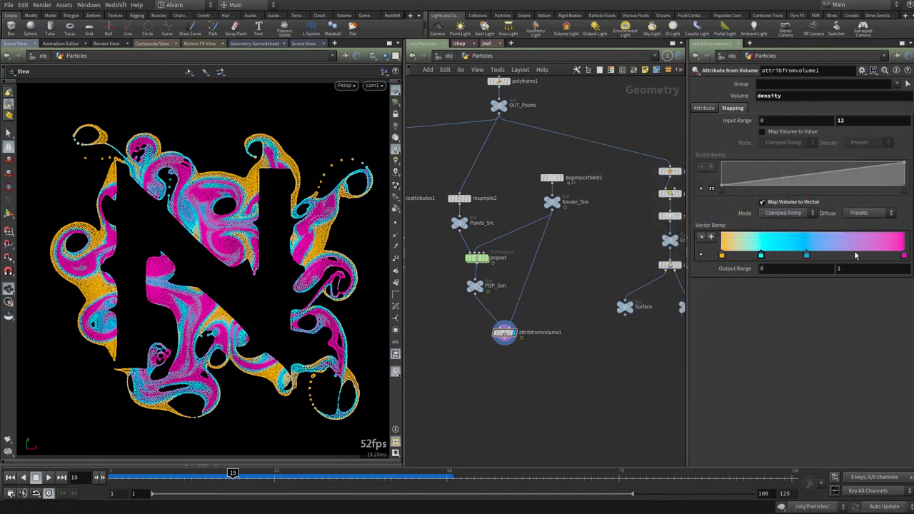
Add a purple point to the vector ramp between the blue and magenta-pink points
click(853, 256)
click(853, 256)
click(799, 196)
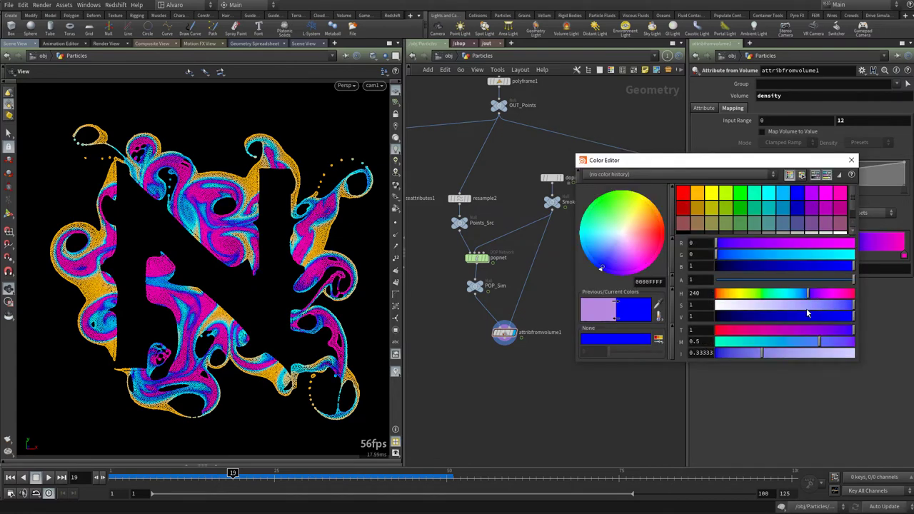
click(807, 198)
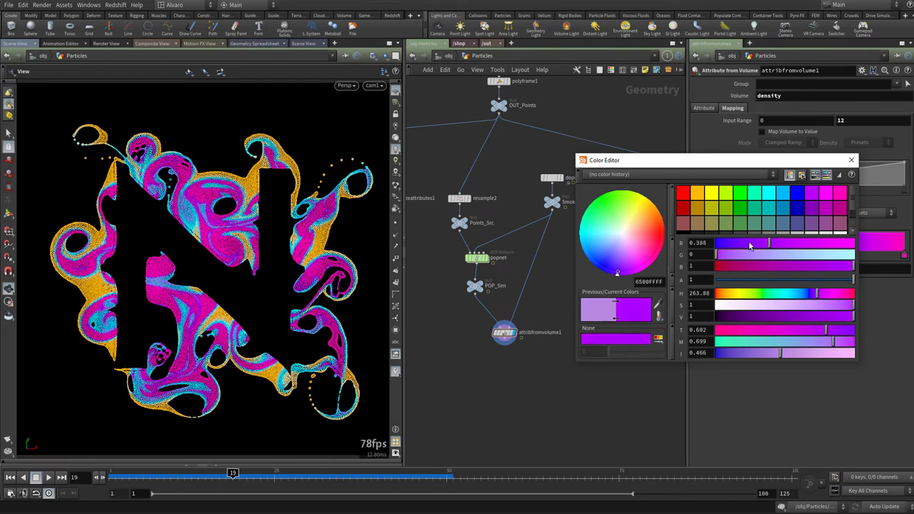
click(851, 160)
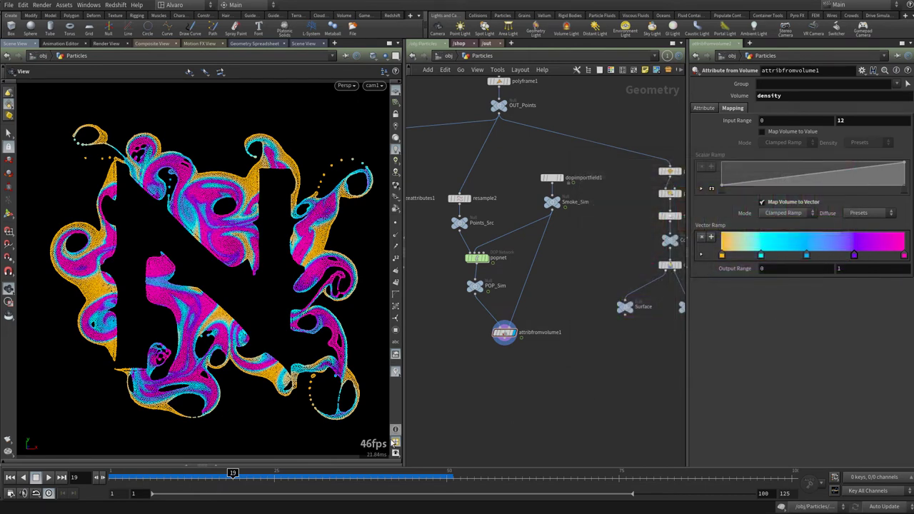
Compare the coloured particles with the Smoke_Sim display and raise attribfromvolume1's Input Range maximum to 20
middle_drag(857, 120, 884, 106)
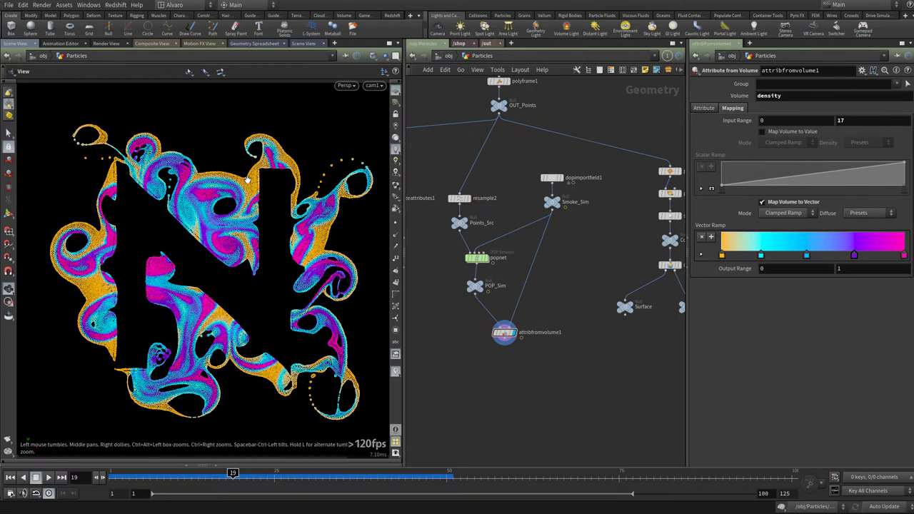
click(451, 57)
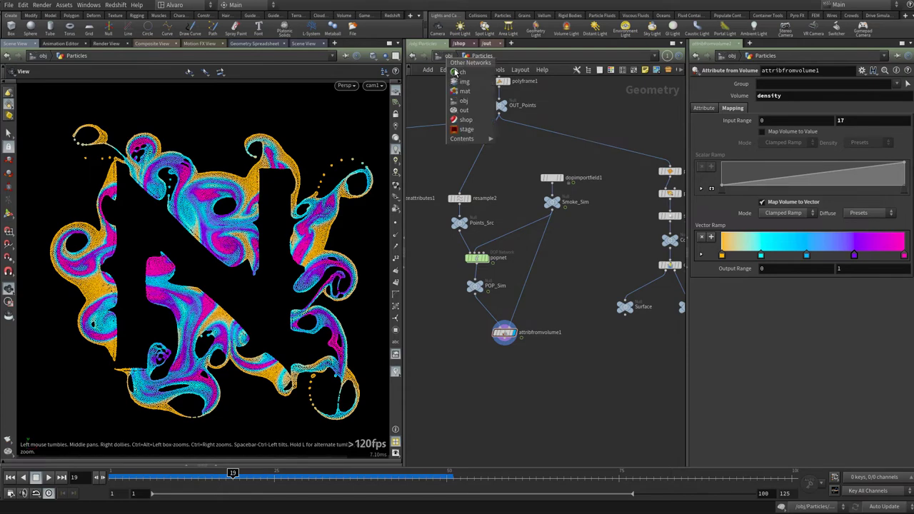
click(579, 111)
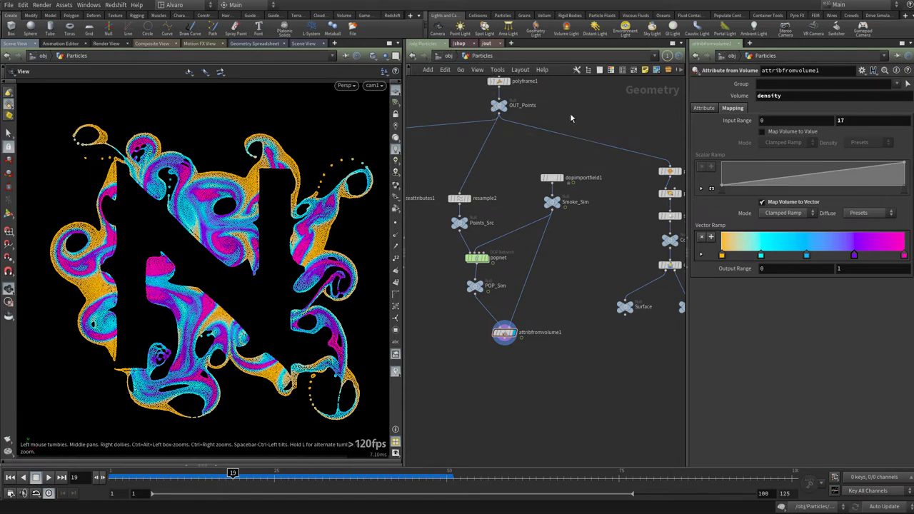
click(560, 204)
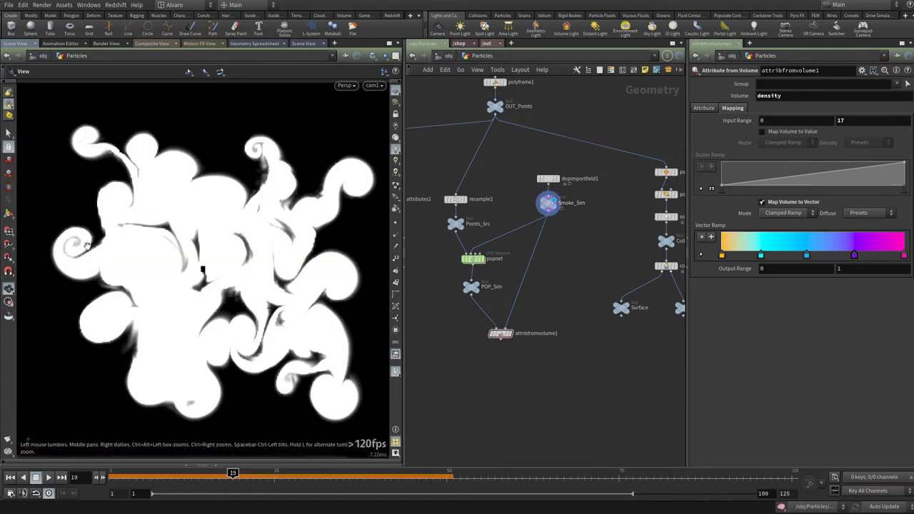
click(502, 334)
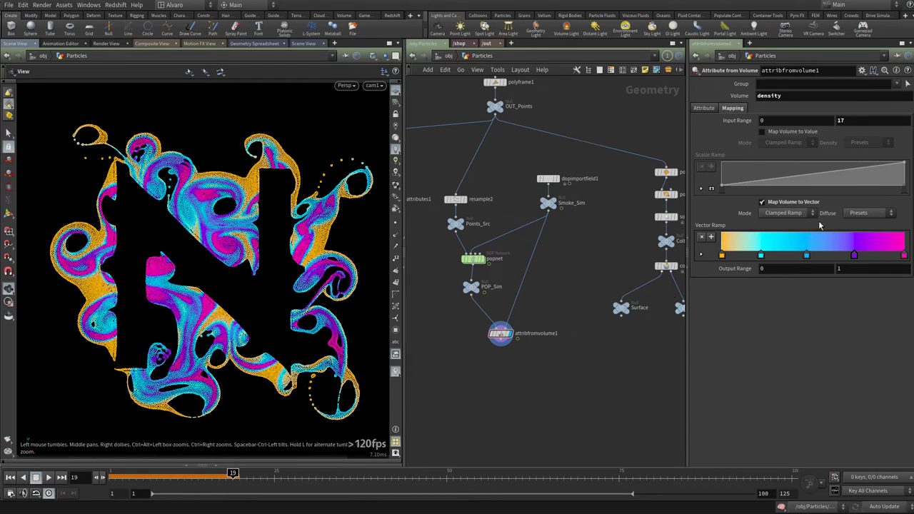
mouse_move(851, 120)
middle_down()
mouse_move(851, 106)
mouse_move(866, 111)
middle_up()
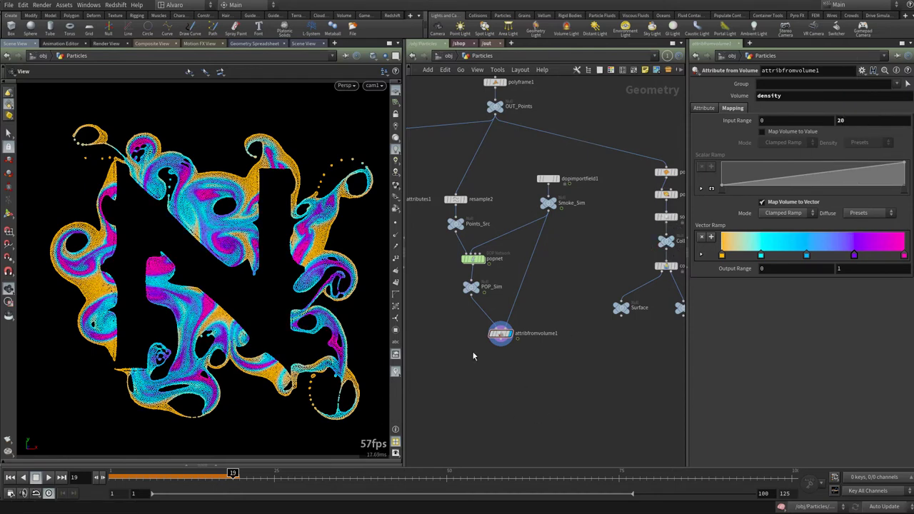
Save the scene and scrub through the first few frames to inspect the density colours on the emitted particles
key(ctrl+Up)
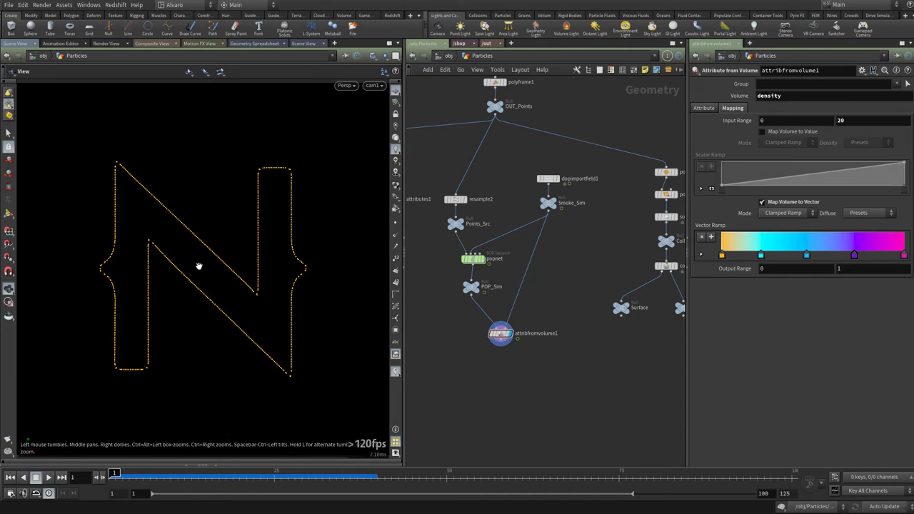
key(ctrl+s)
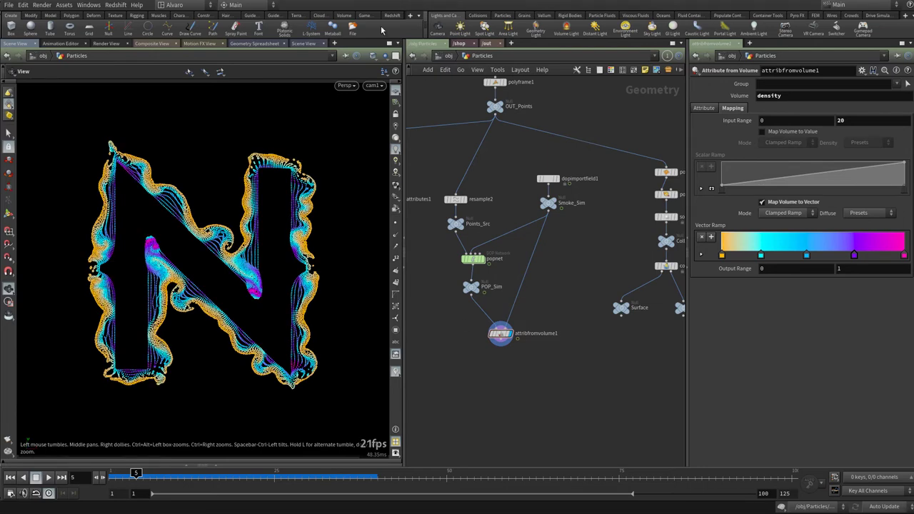
middle_drag(568, 280, 580, 314)
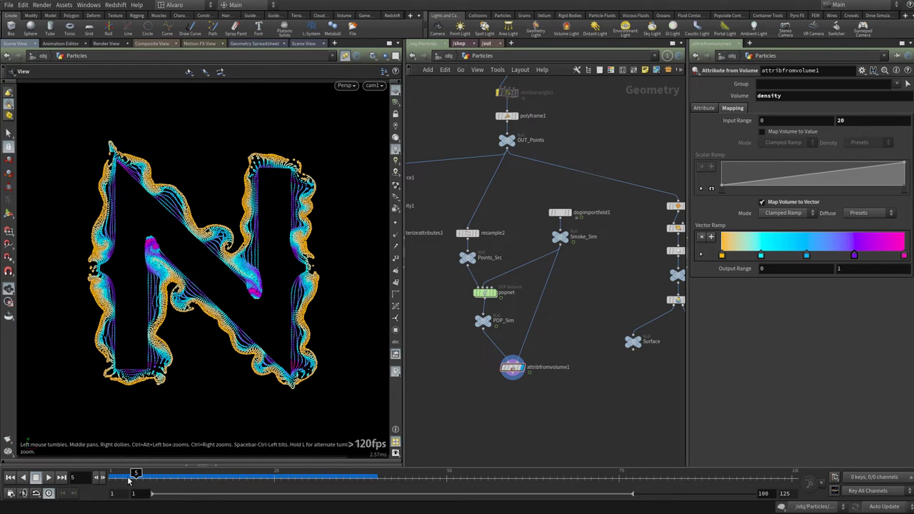
drag(129, 480, 107, 465)
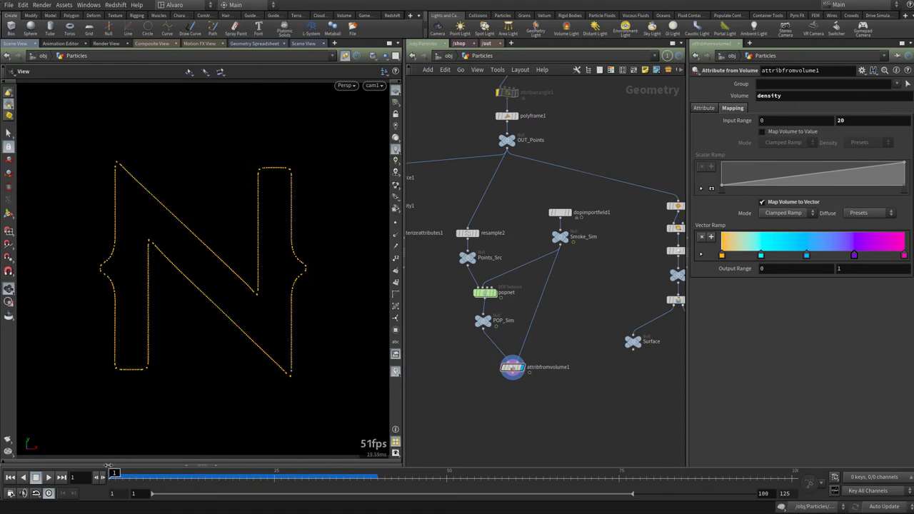
click(116, 475)
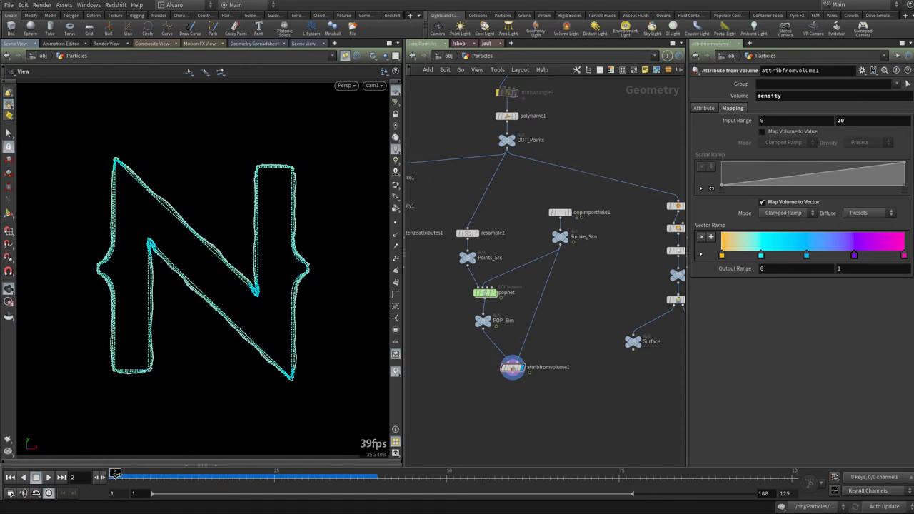
drag(116, 475, 129, 474)
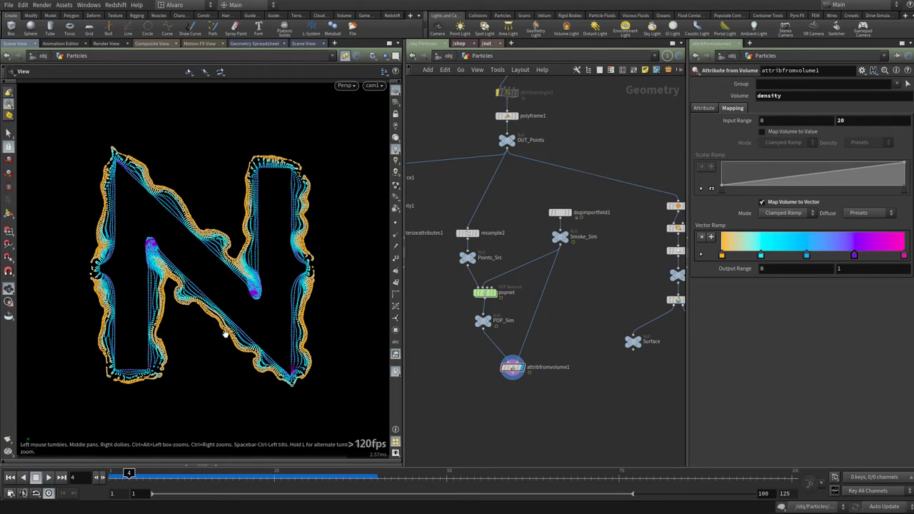
mouse_move(130, 475)
mouse_down()
mouse_move(107, 475)
mouse_move(129, 474)
mouse_up()
Go inside popnet, rewind to frame 1 and enable Remap Force on popadvectbyvolumes1
double_click(485, 293)
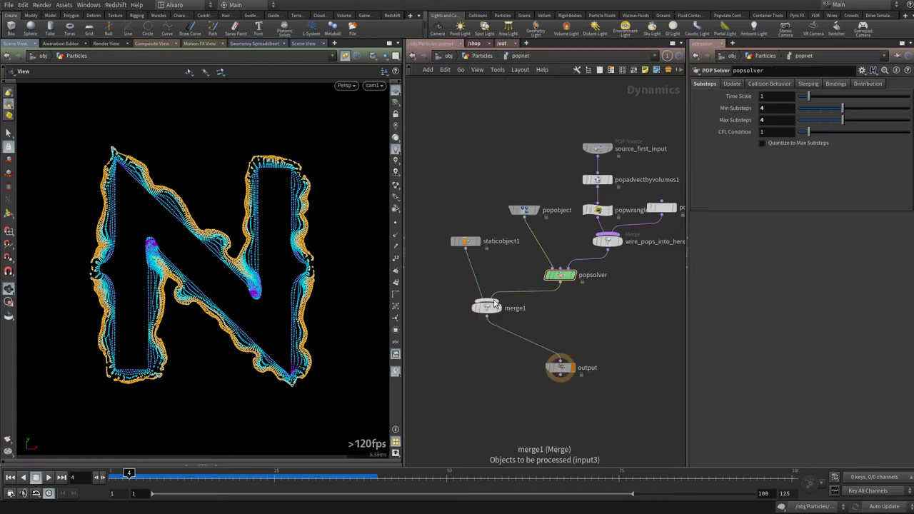
key(ctrl+Up)
key(h)
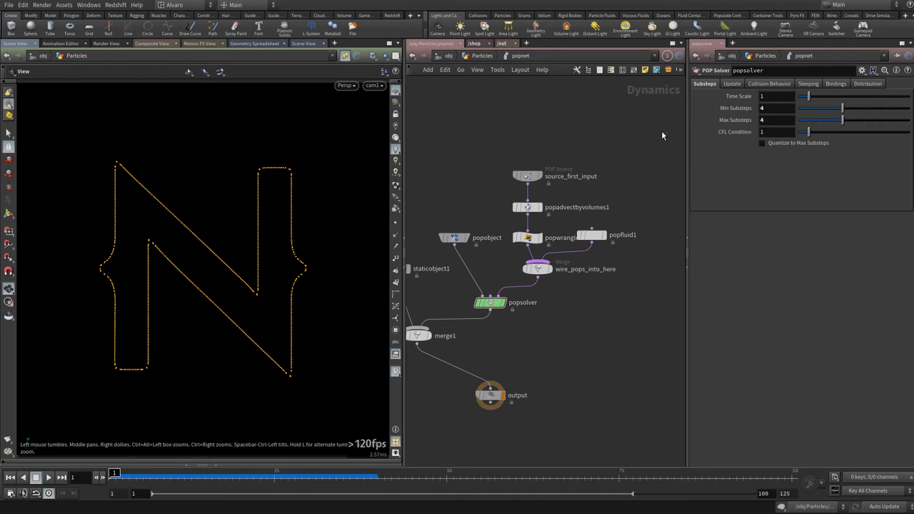
click(527, 207)
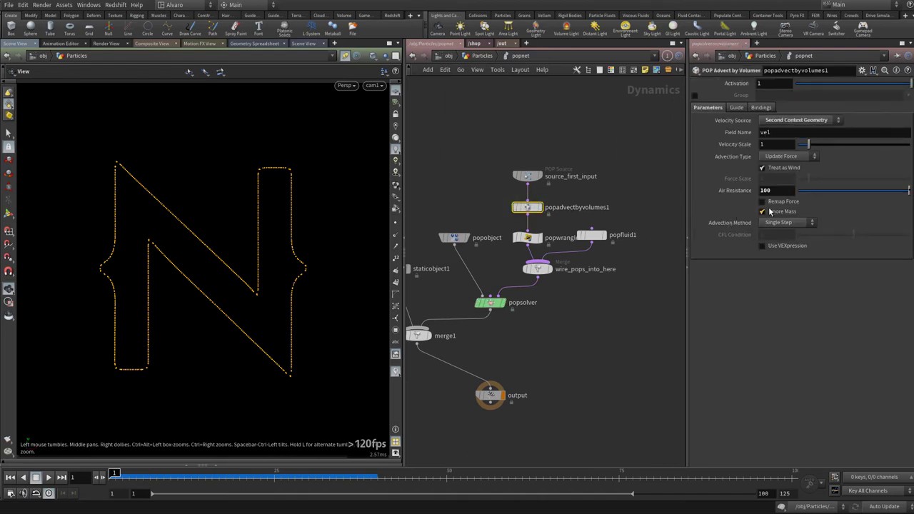
click(763, 201)
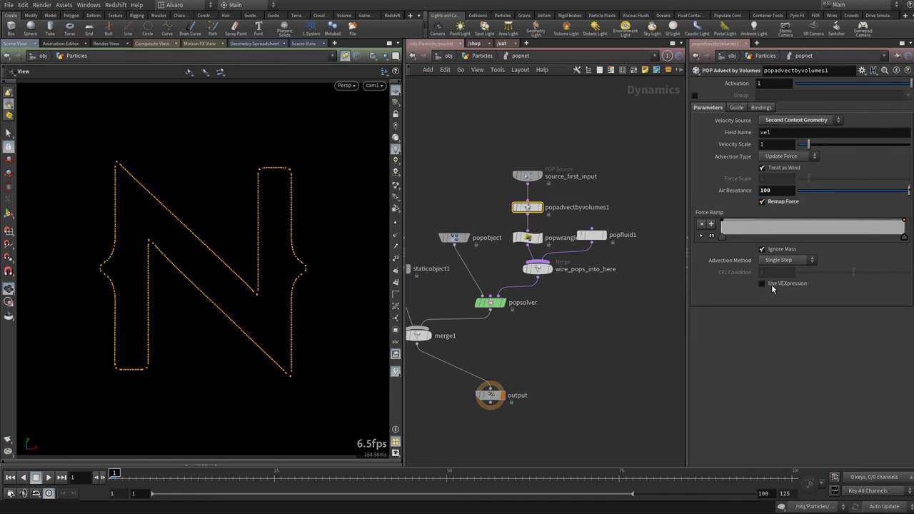
click(762, 283)
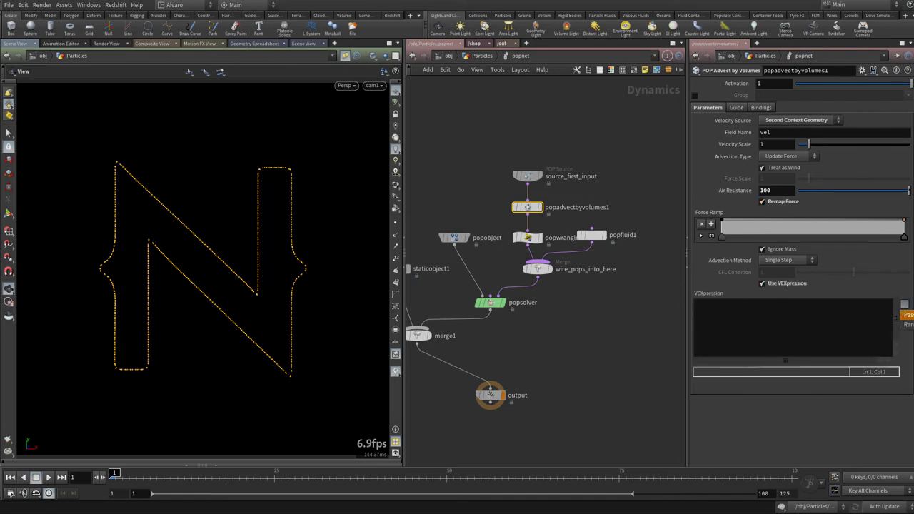
click(905, 315)
drag(802, 343, 671, 297)
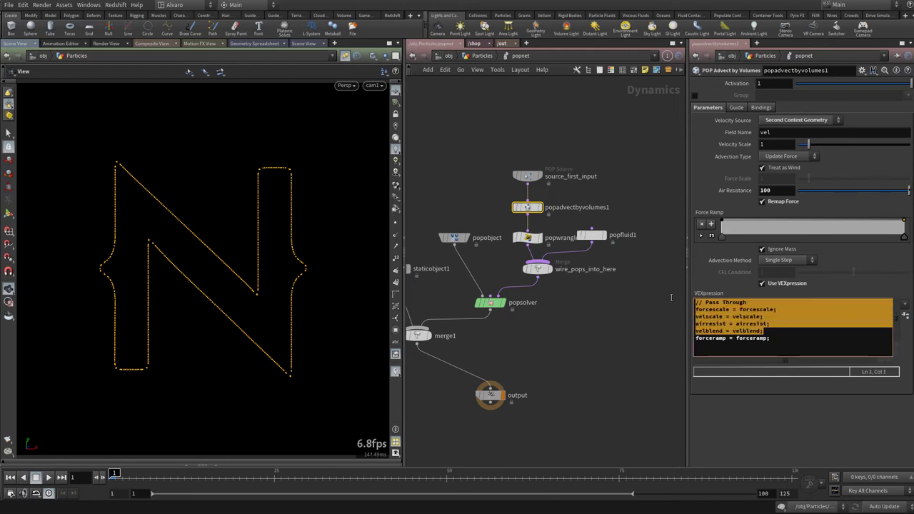
key(BackSpace)
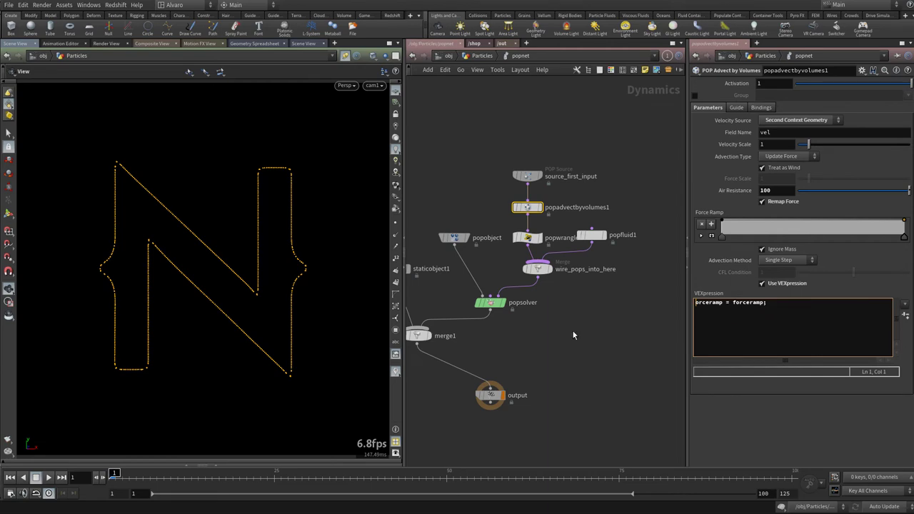
click(738, 302)
key(shift+End)
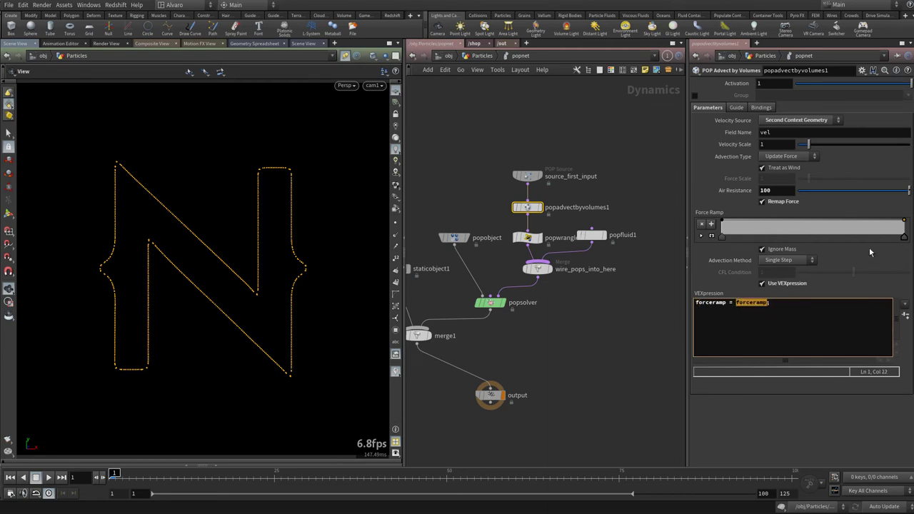
text(@age)
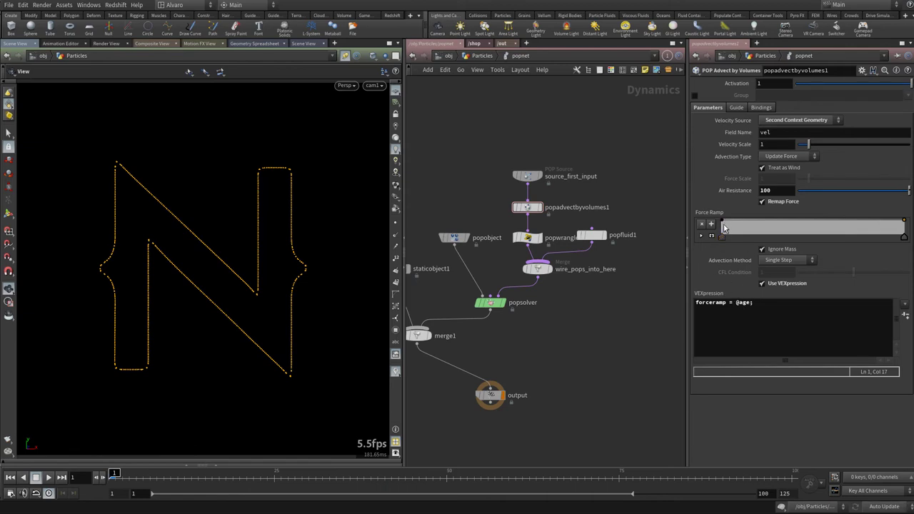
drag(722, 223, 719, 238)
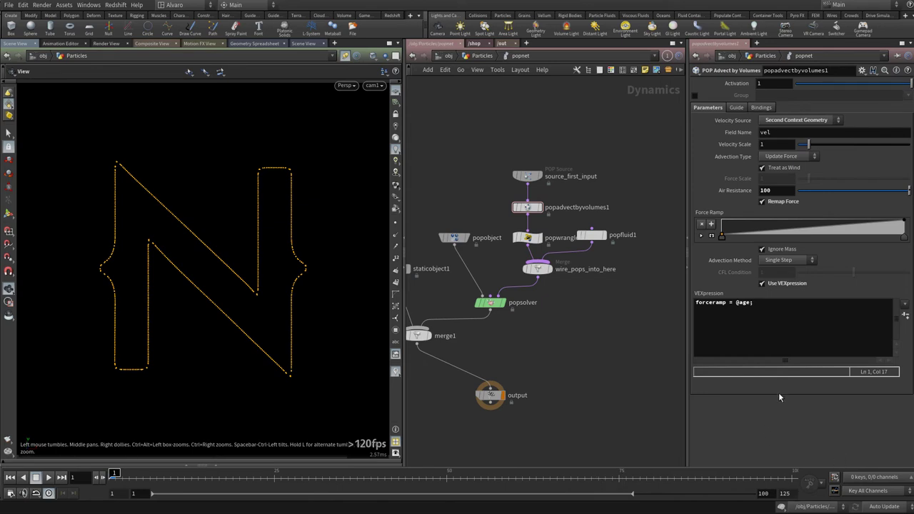
click(729, 312)
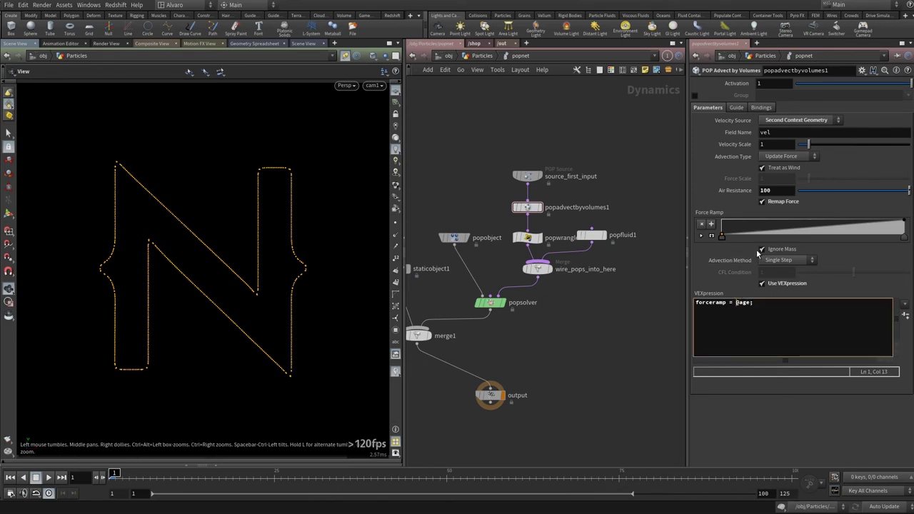
text(clamp(@age , 0 , 1)
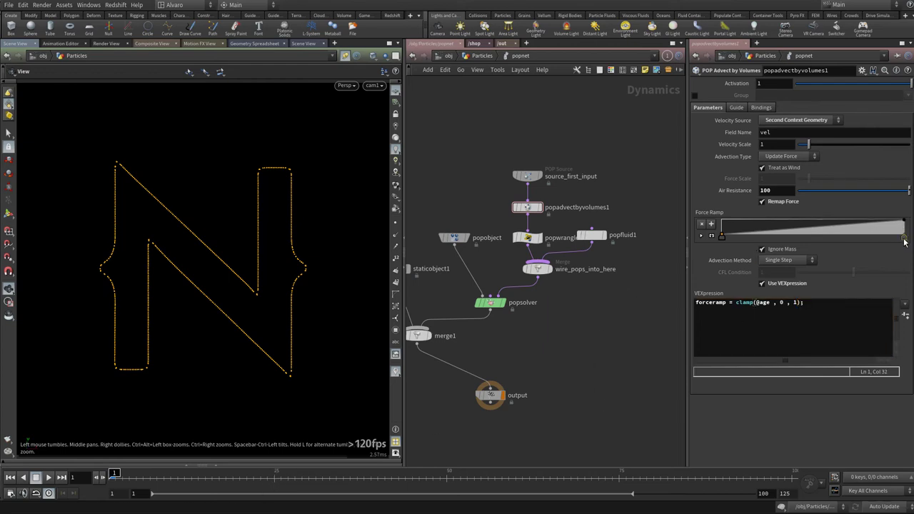
click(904, 240)
key(Up)
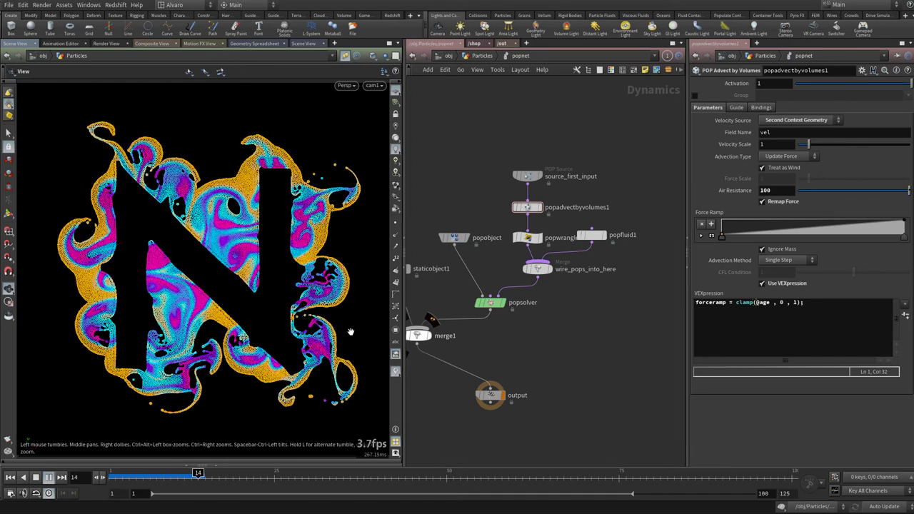
key(ctrl+Up)
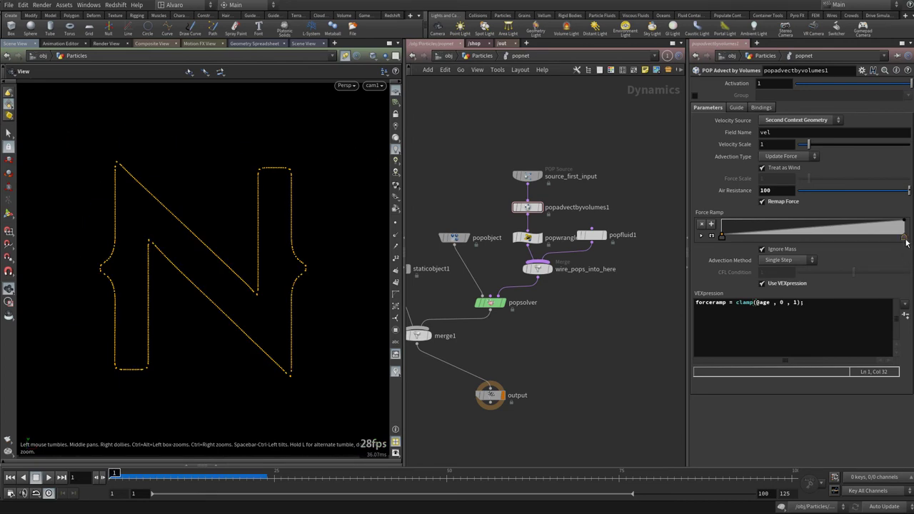
Move the force ramp's end point to near the ramp's middle, set the first point's interpolation to Catmull-Rom and preview the simulation
drag(901, 237, 804, 236)
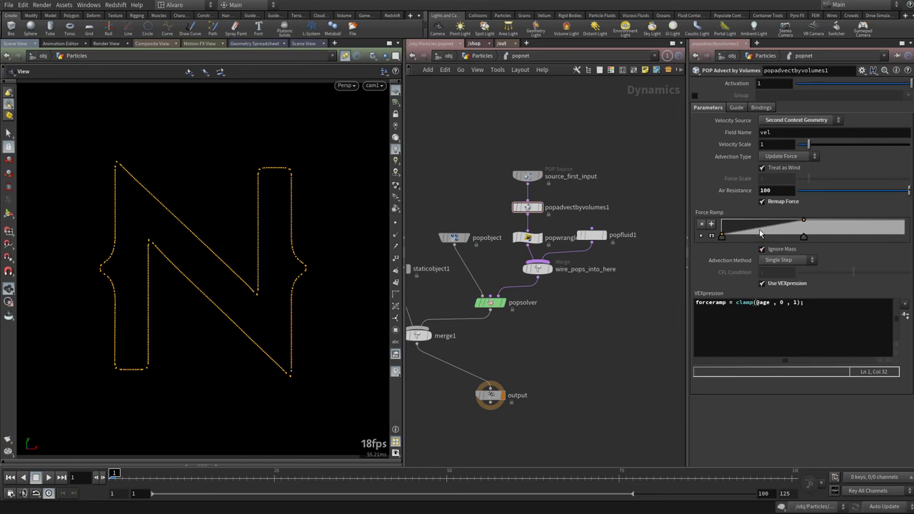
click(700, 235)
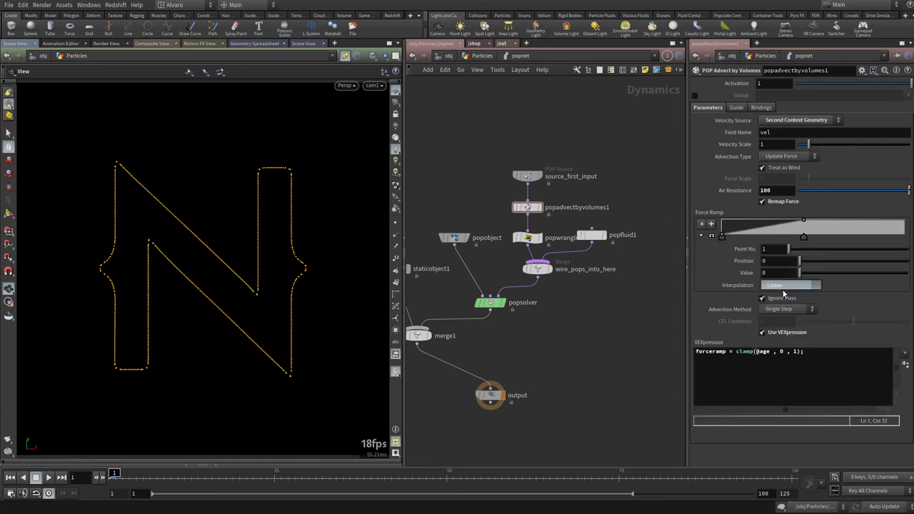
click(783, 287)
click(786, 317)
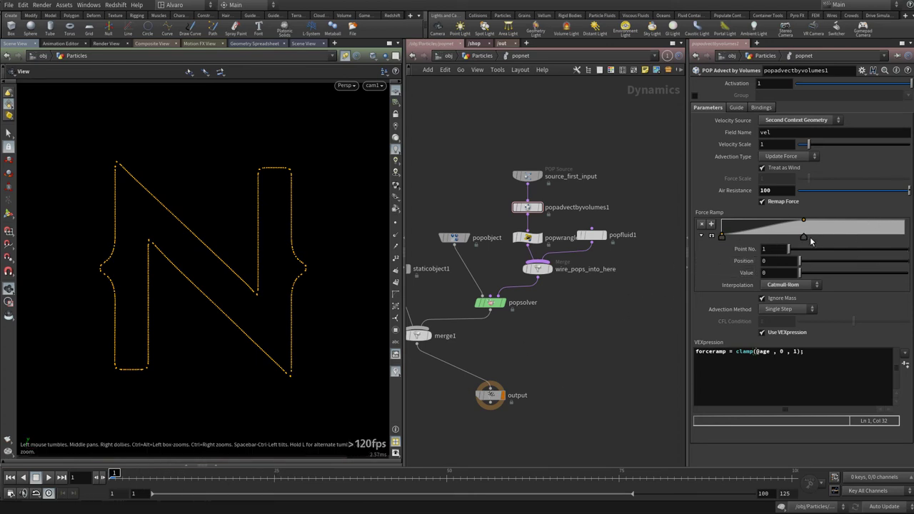
key(Up)
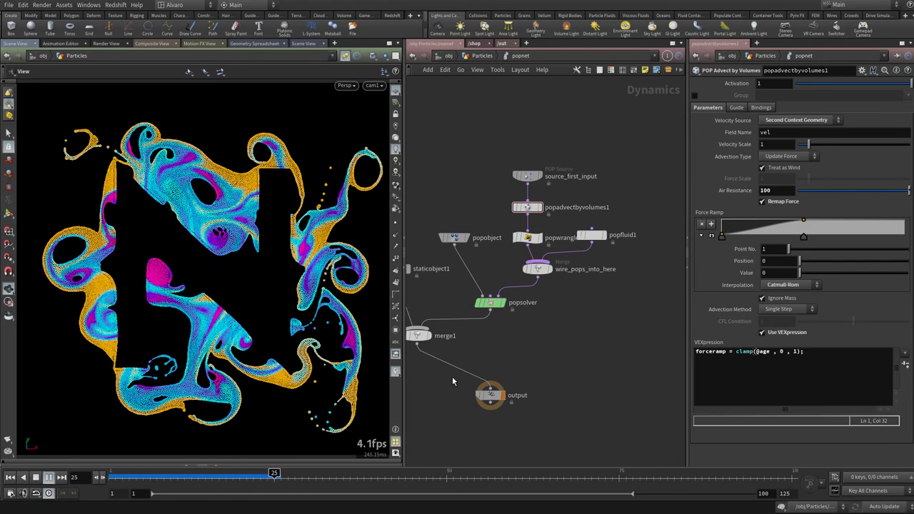
click(528, 237)
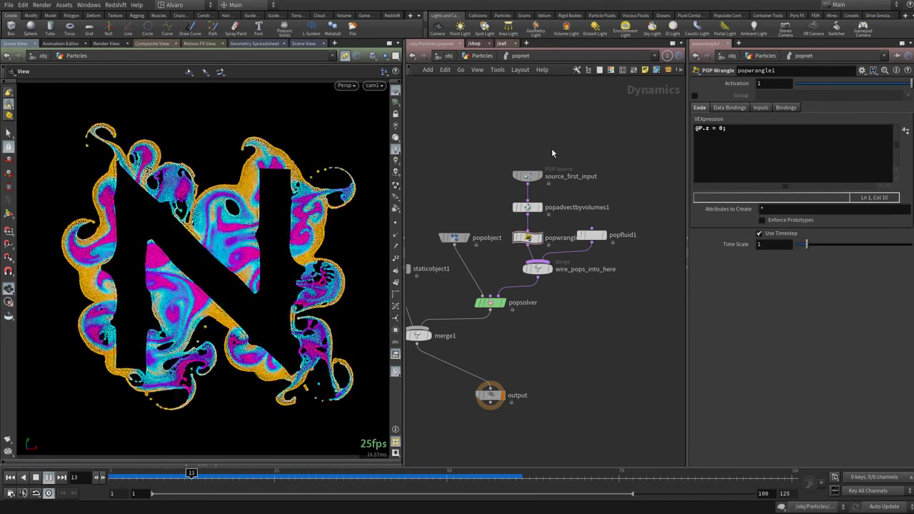
key(ctrl+Up)
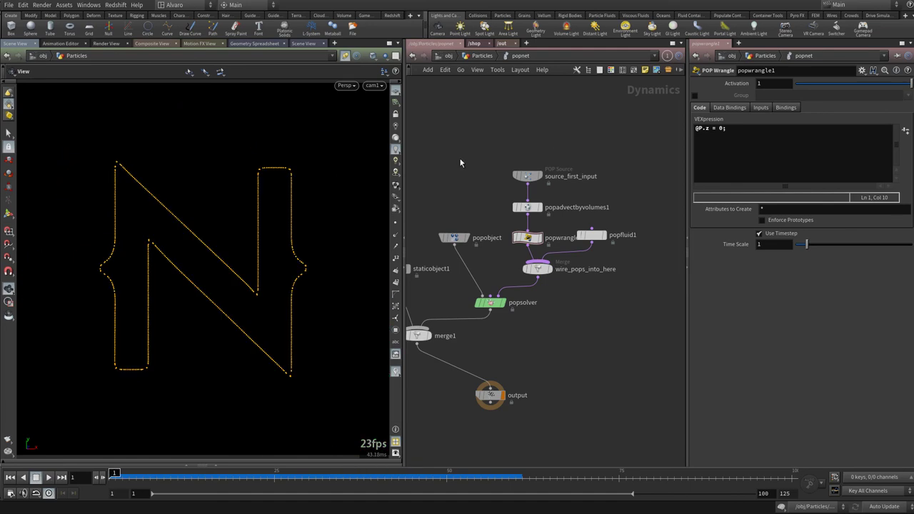
Set popobject's physical Bounce, Bounce Forward, Friction and Dynamic Friction Scale to 0
click(454, 237)
click(757, 150)
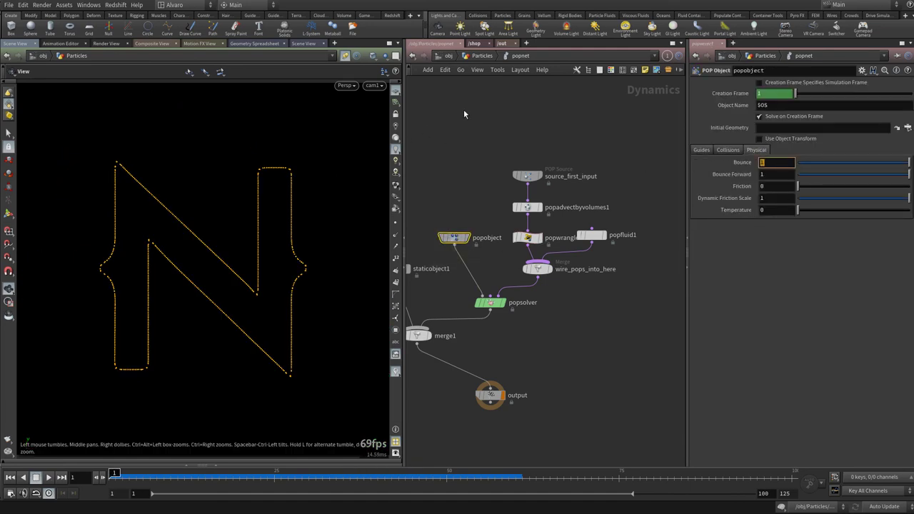
text(0)
key(Tab)
text(0)
key(Tab)
text(0)
key(Tab)
text(0)
key(Tab)
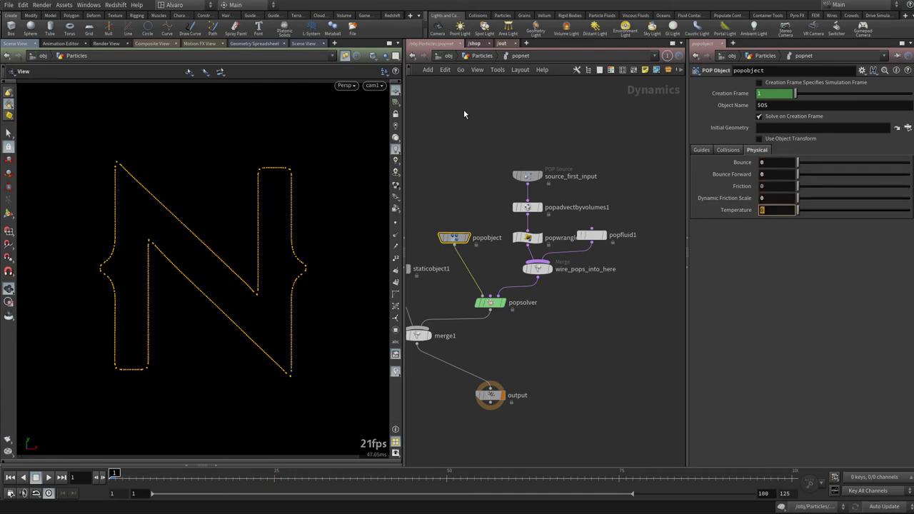
click(619, 113)
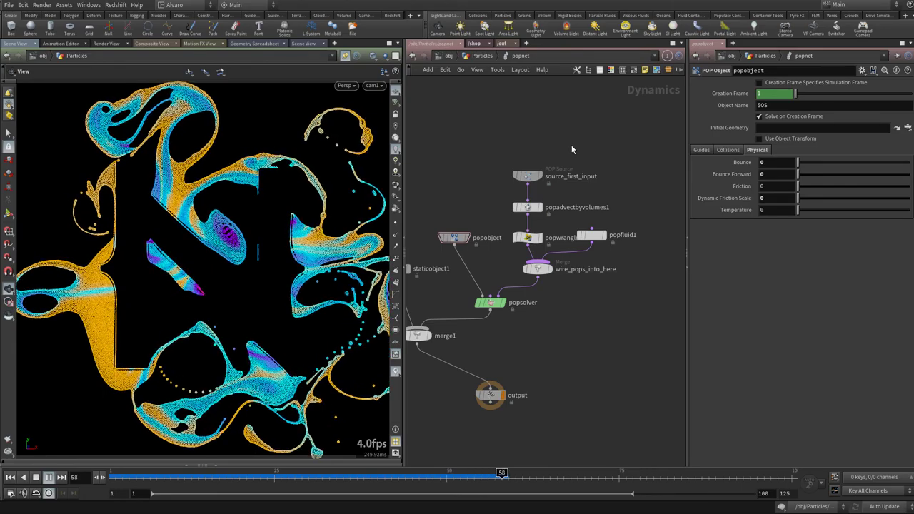
Replay the particle simulation from frame 1 several times to examine how the particles move around the letter
key(ctrl+Up)
key(ctrl+Up)
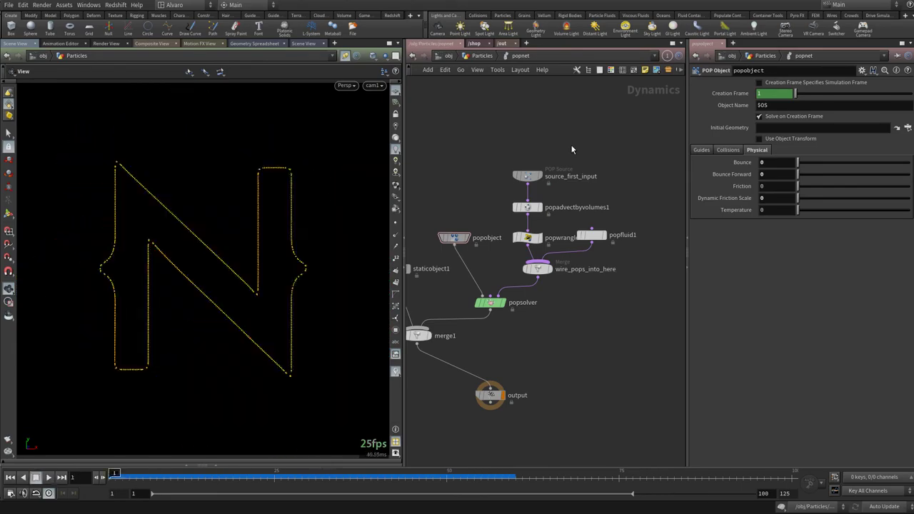
key(ctrl+Up)
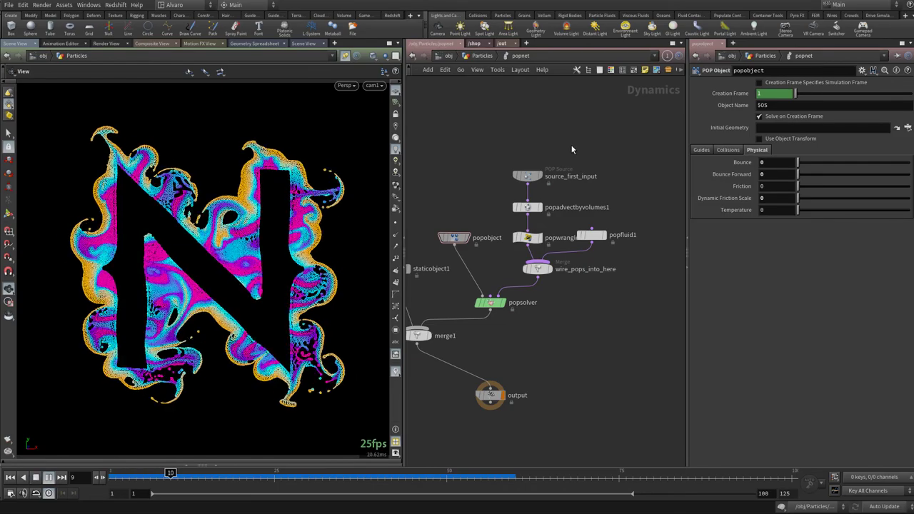
key(ctrl+Up)
key(Up)
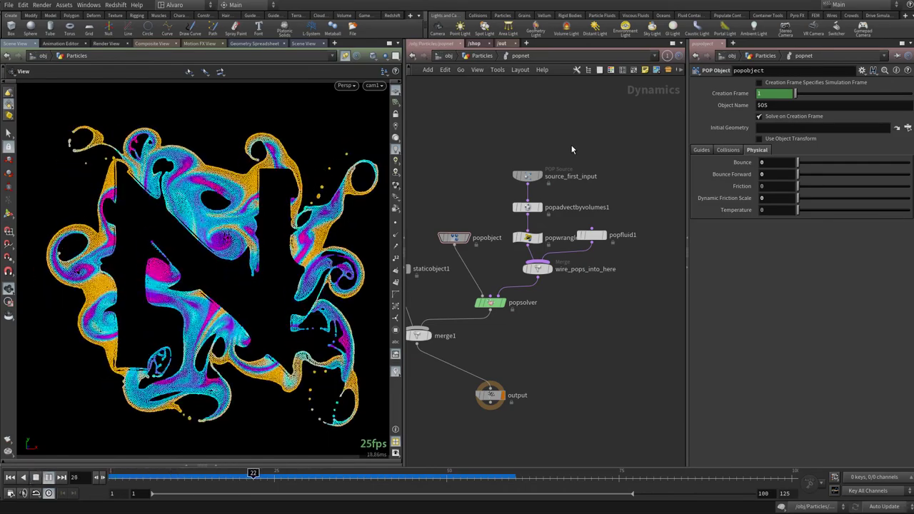
key(ctrl+Up)
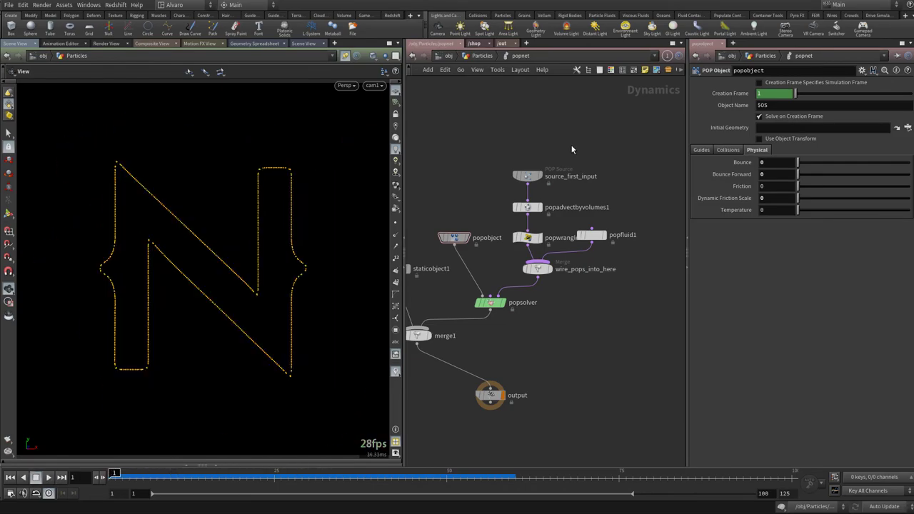
Display Smoke_Sim at the Particles level and inspect the volume source inside the Smoke network
click(481, 57)
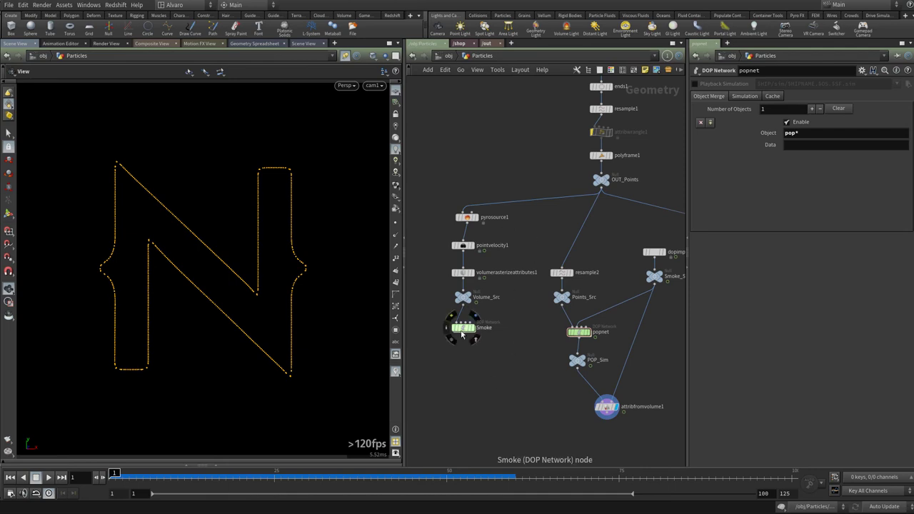
click(670, 268)
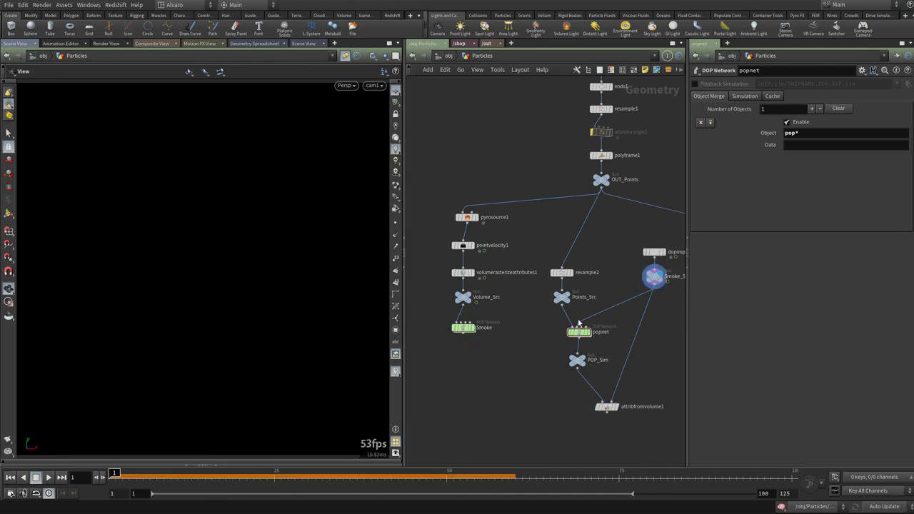
double_click(463, 328)
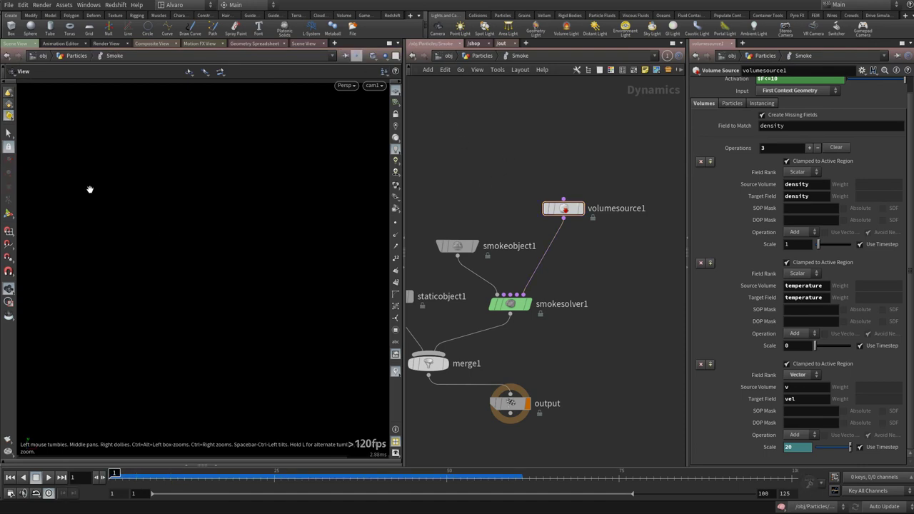
key(Up)
click(467, 57)
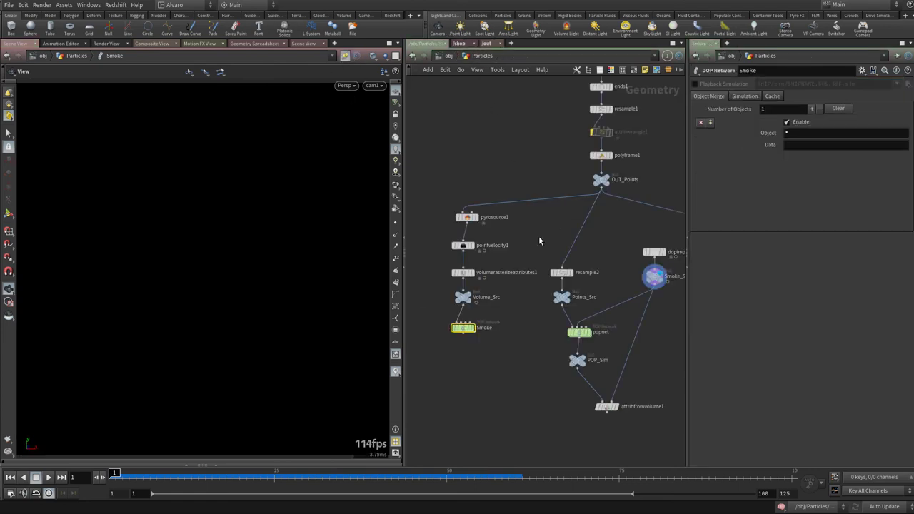
Display volumerasterizeattributes1, try a Particle Scale of 1 and set it back to 0.5
drag(511, 261, 442, 277)
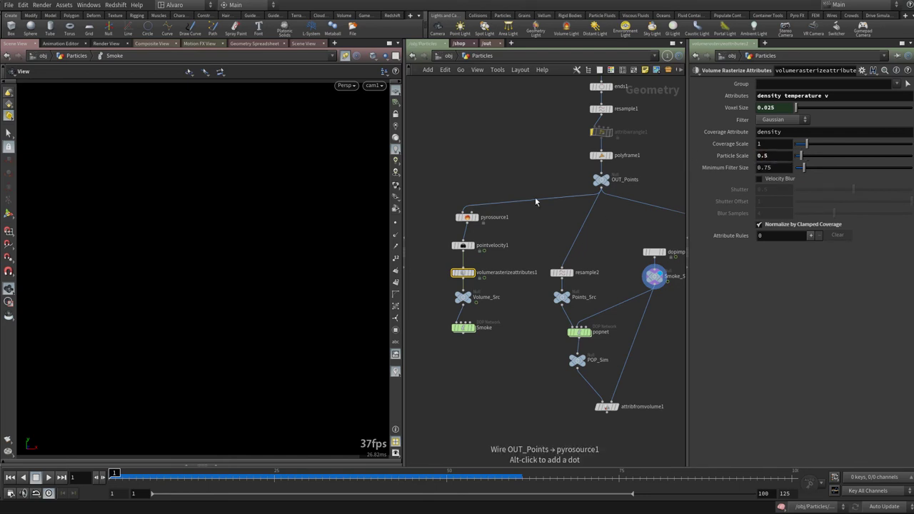
click(471, 297)
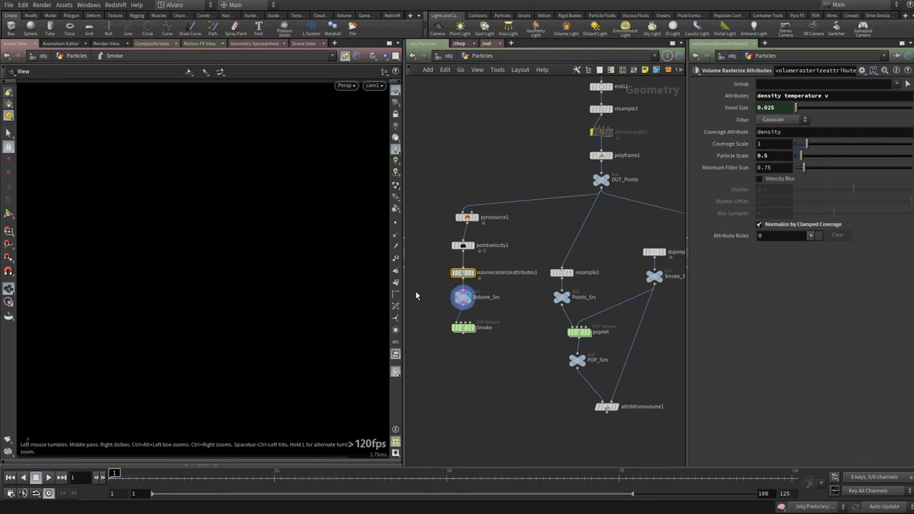
click(472, 273)
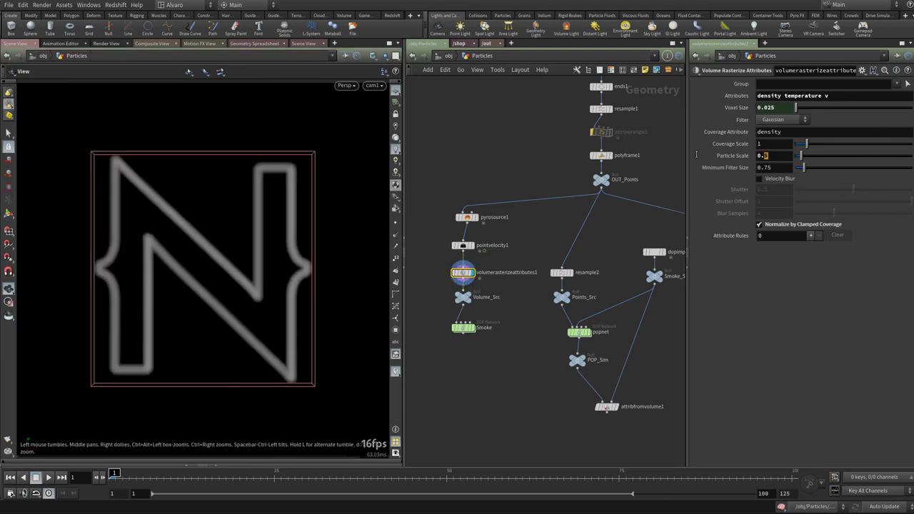
text(1)
key(Return)
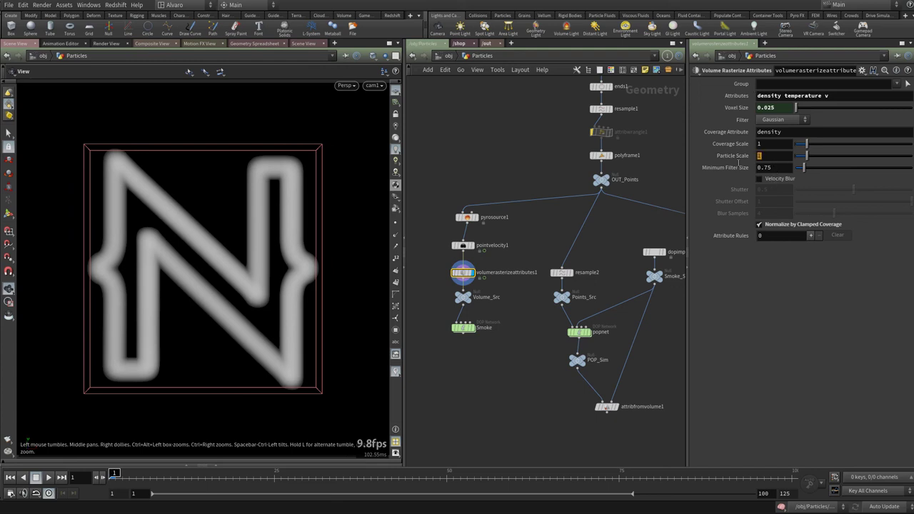
text(0.5)
key(Return)
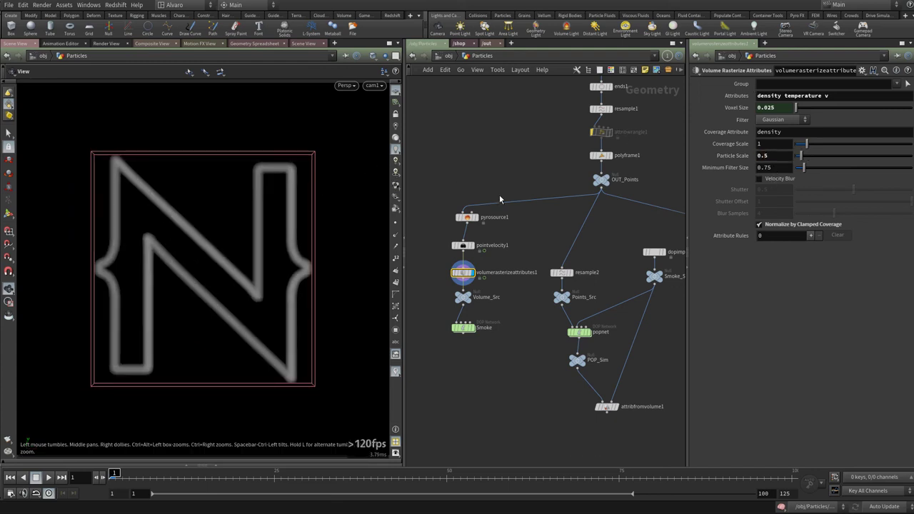
Check resample1's settings, then display Smoke_Sim and play back the smoke simulation
click(601, 109)
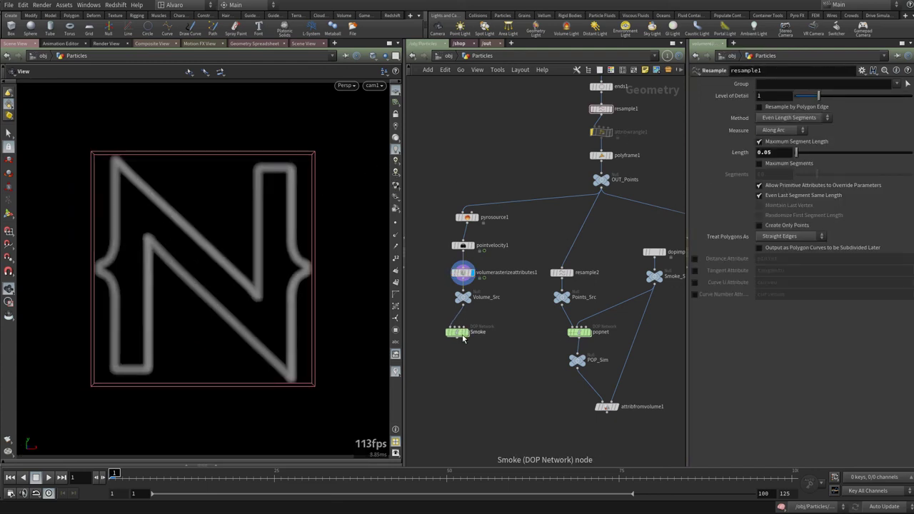
drag(462, 327, 457, 332)
click(457, 336)
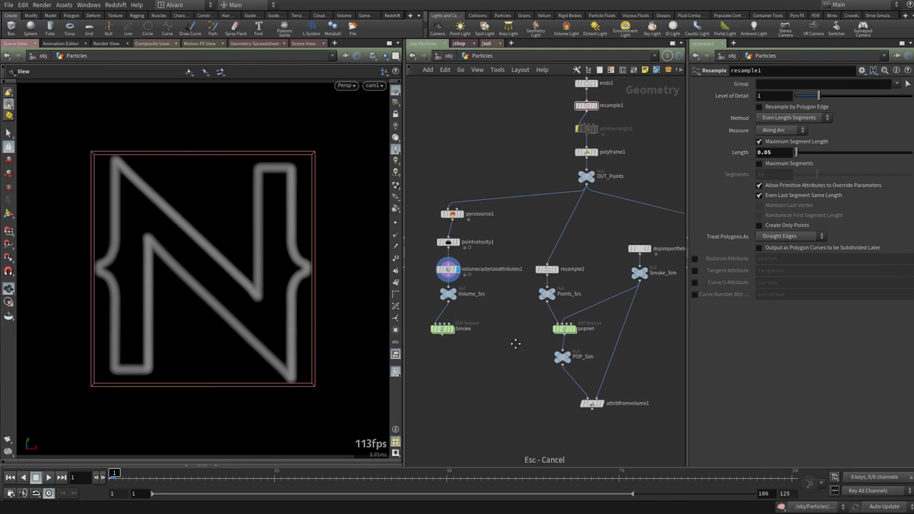
click(636, 277)
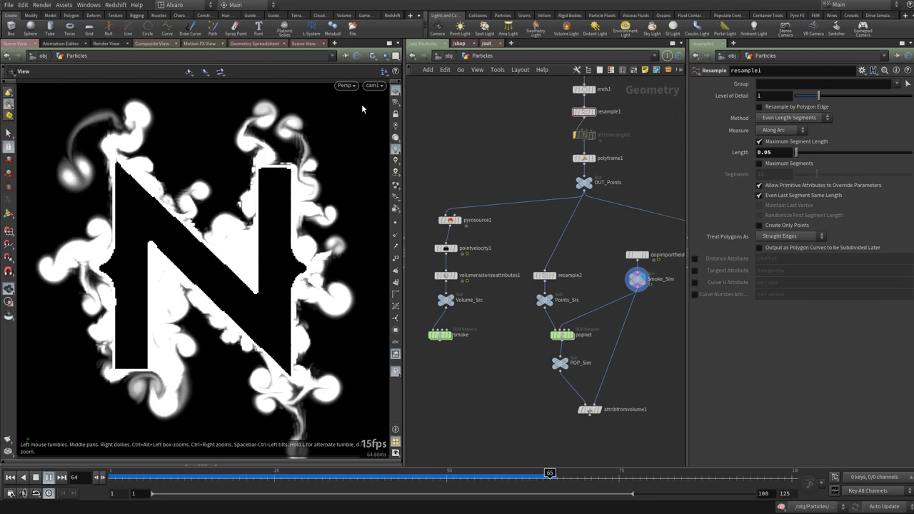
Display attribfromvolume1, play back the coloured particle simulation from the first frame and return to frame 1
key(ctrl+Up)
click(590, 412)
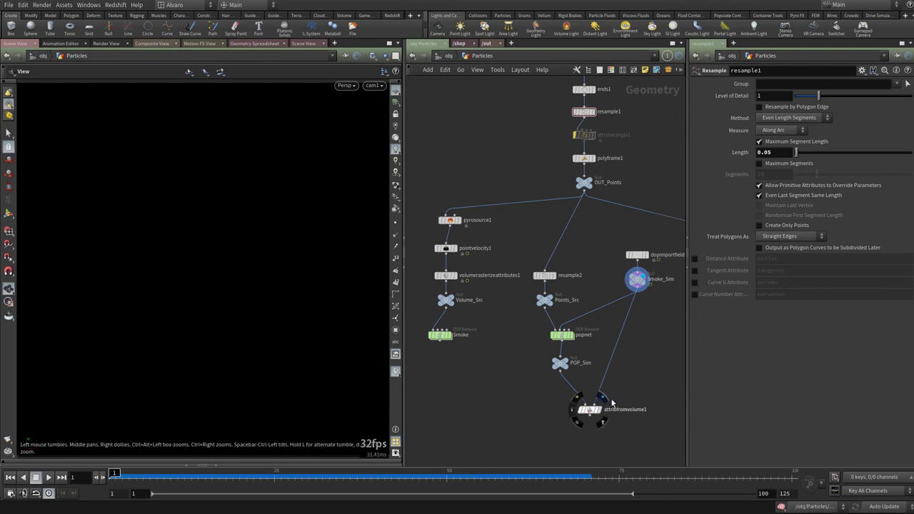
key(Up)
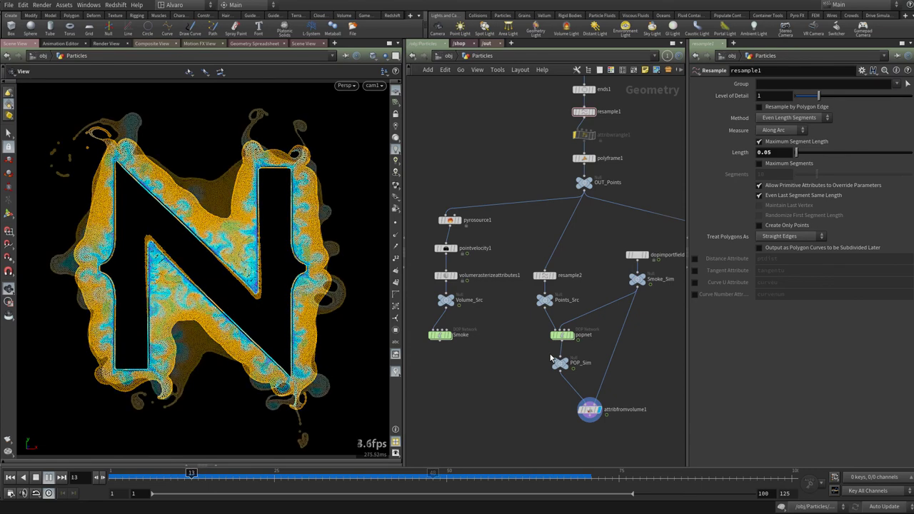
key(ctrl+Up)
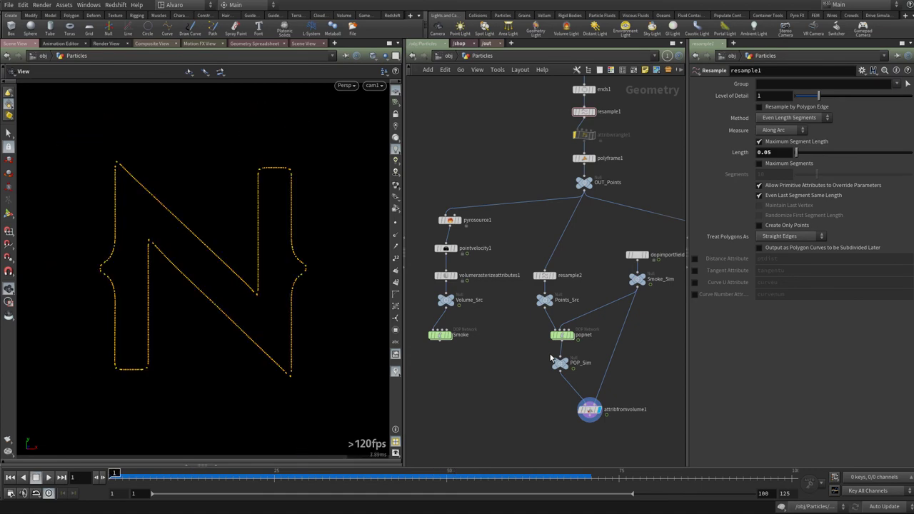
Try Particle Scale values of 0.75 and 0.6 on volumerasterizeattributes1 while playing back the particle simulation
click(446, 275)
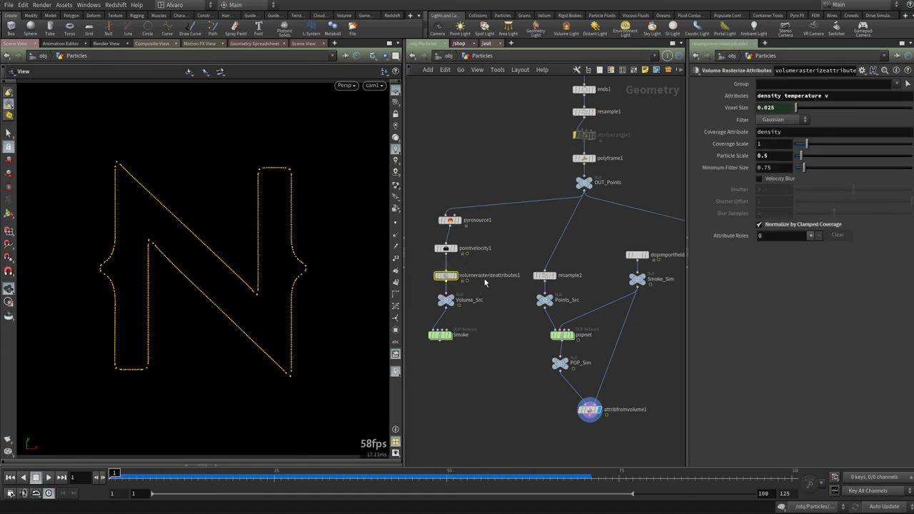
click(787, 157)
key(BackSpace)
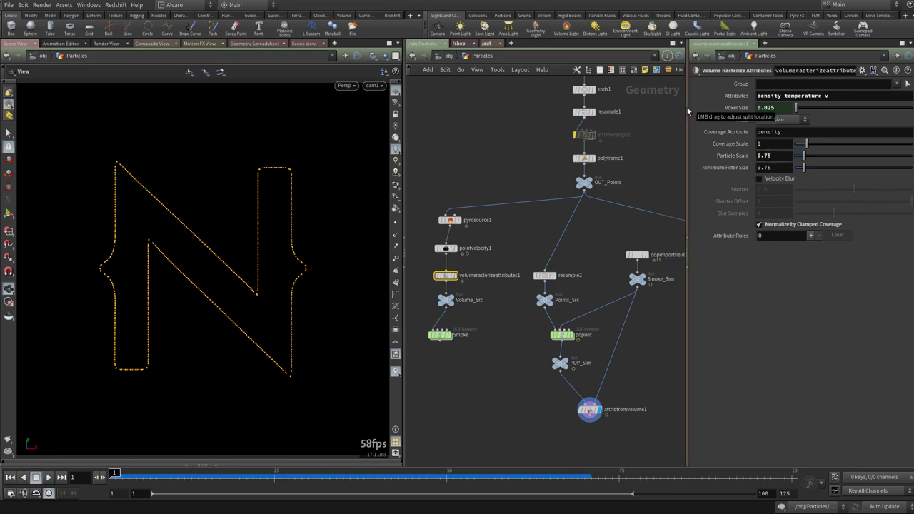
key(Up)
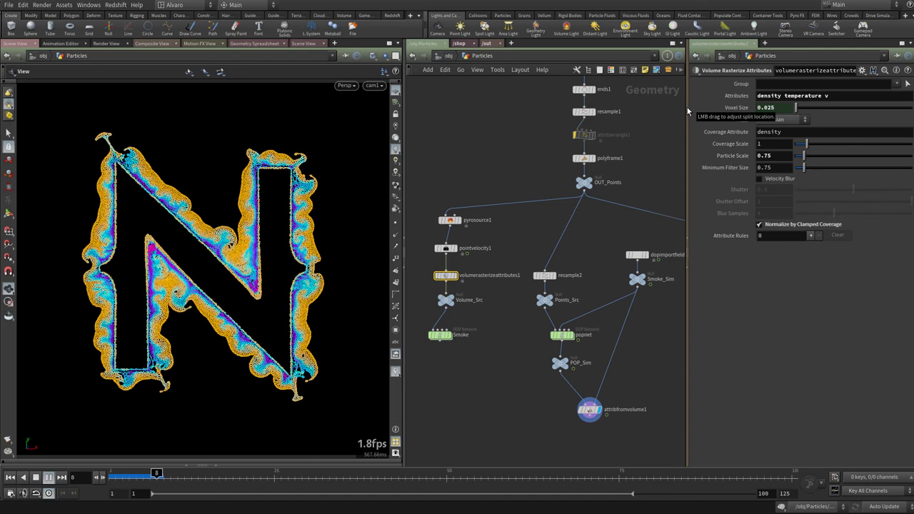
key(BackSpace)
key(BackSpace)
text(6)
key(Return)
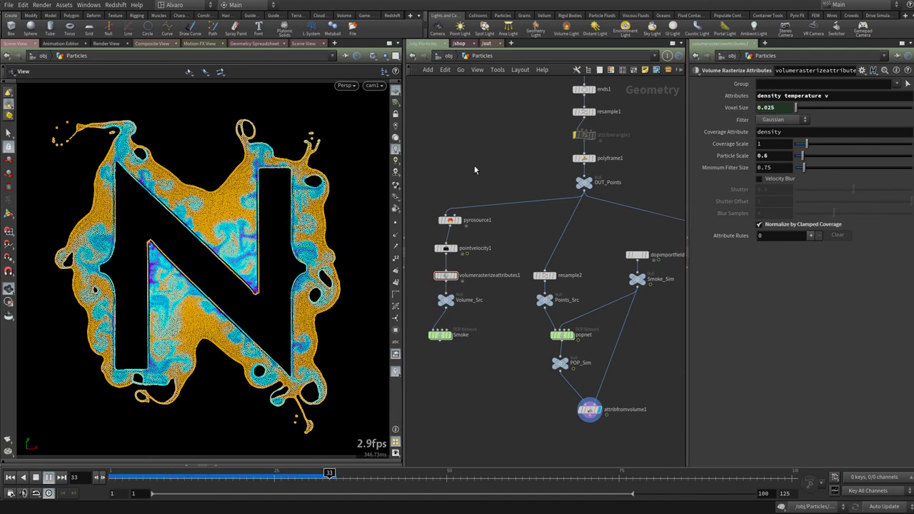
Set the Particle Scale of volumerasterizeattributes1 to 0.9, play back the simulation from frame 1 and save the scene
key(ctrl+Up)
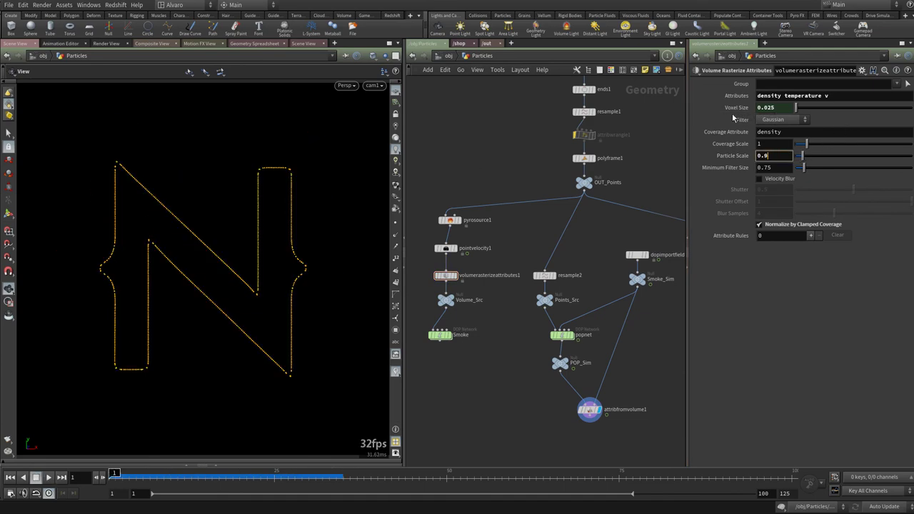
key(Return)
key(Up)
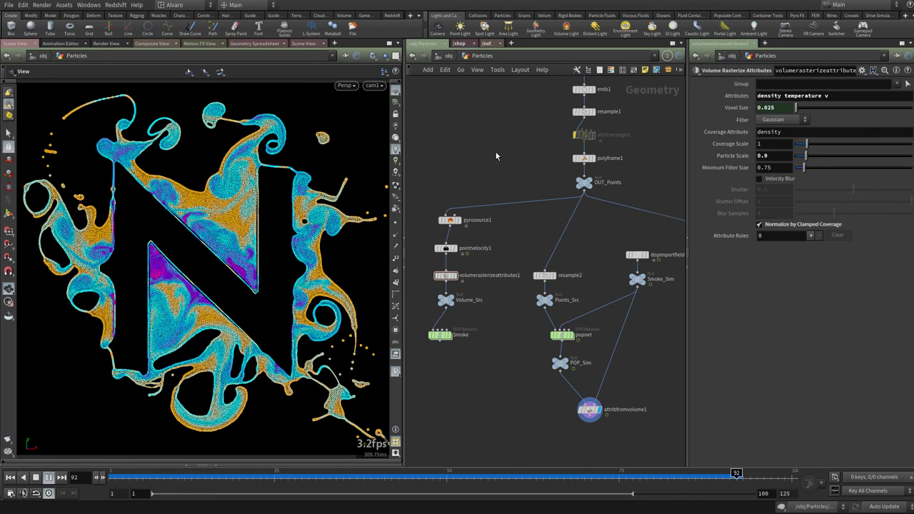
key(ctrl+Left)
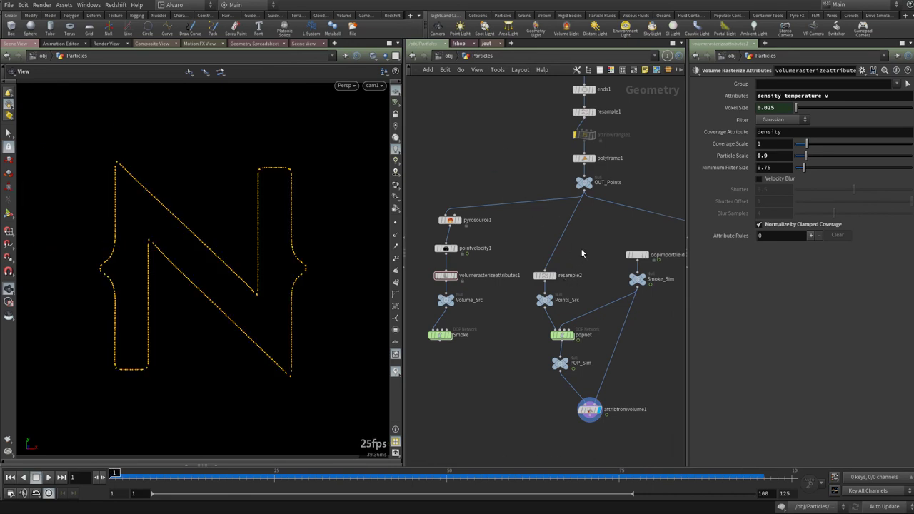
key(ctrl+s)
Open popnet and reposition the source_first_input, popadvectbyvolumes1 and popwrangle1 nodes together above wire_pops_into_here
click(563, 335)
double_click(562, 335)
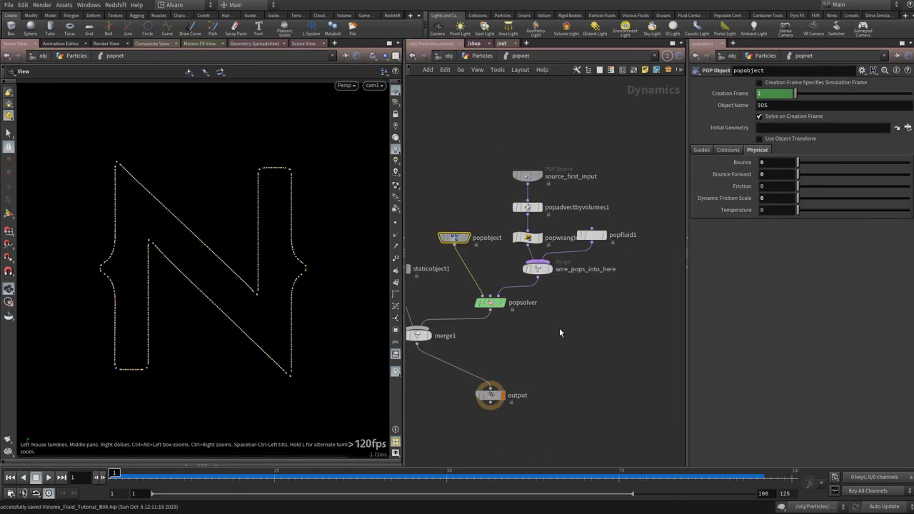
drag(541, 256, 529, 149)
drag(542, 257, 539, 235)
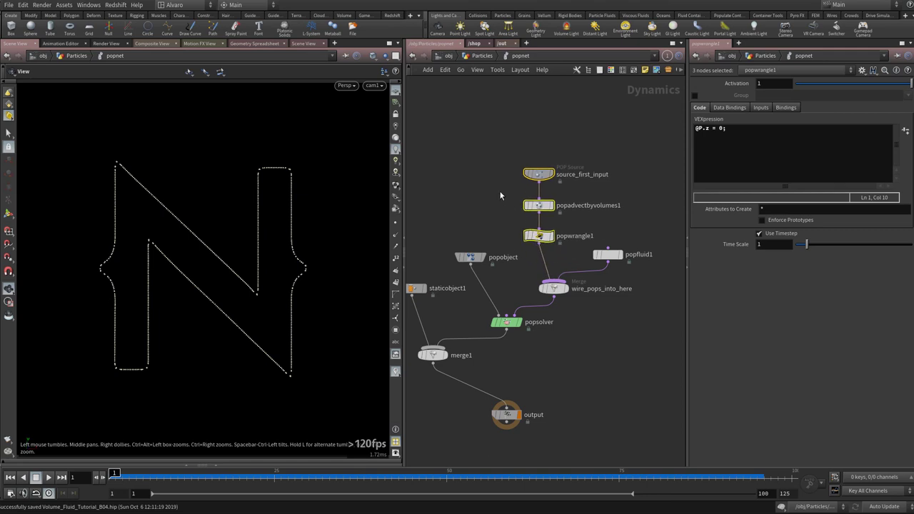
Add Force Ramp points to popadvectbyvolumes1 at position 1 with value 0 and about position 0.78 with value 1
click(539, 205)
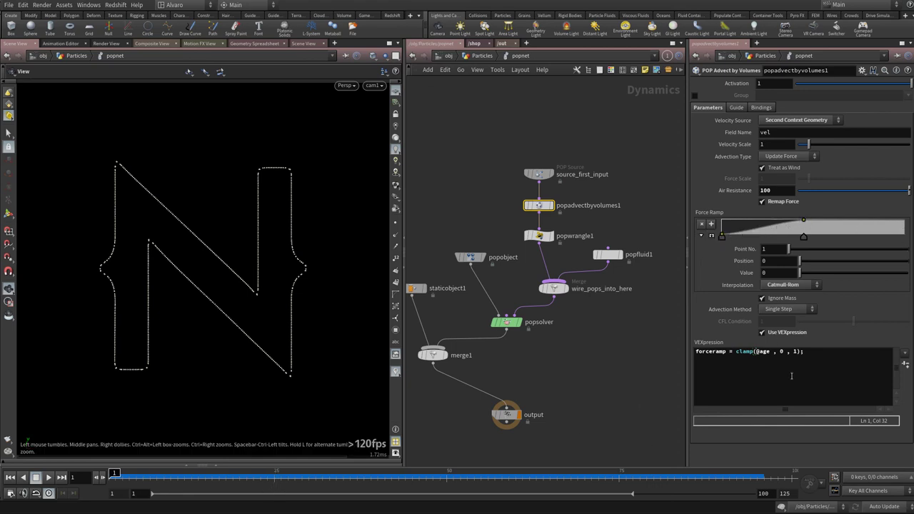
drag(904, 227, 908, 245)
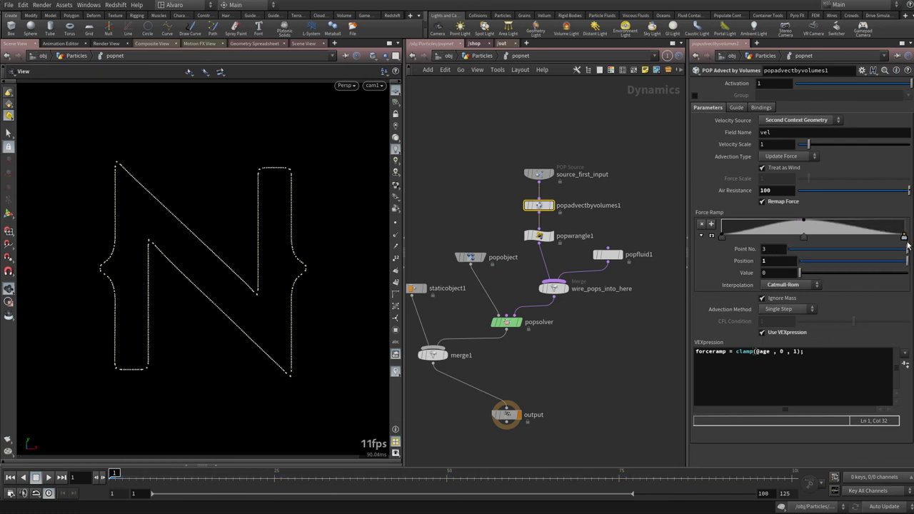
drag(859, 232, 866, 222)
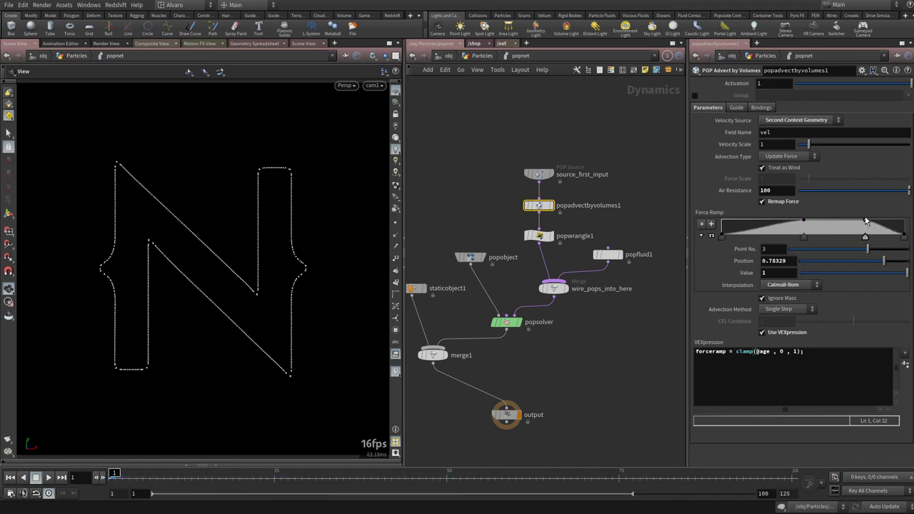
Play back the particles with the edited force ramp, return to the Particles level and replay from frame 1
key(Up)
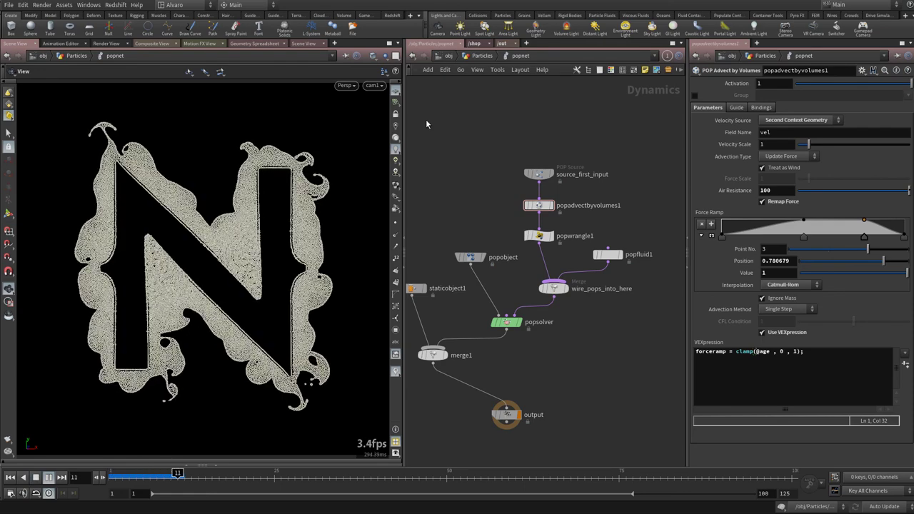
key(ctrl+Up)
key(u)
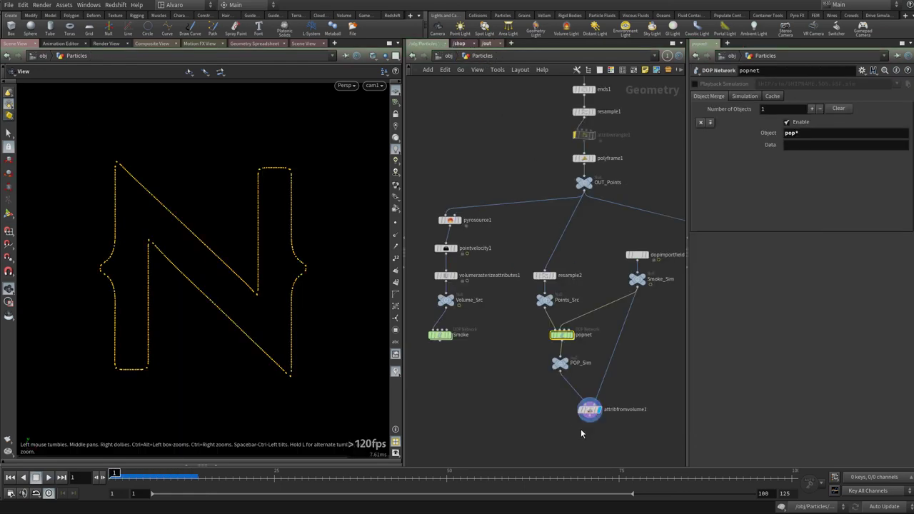
key(Up)
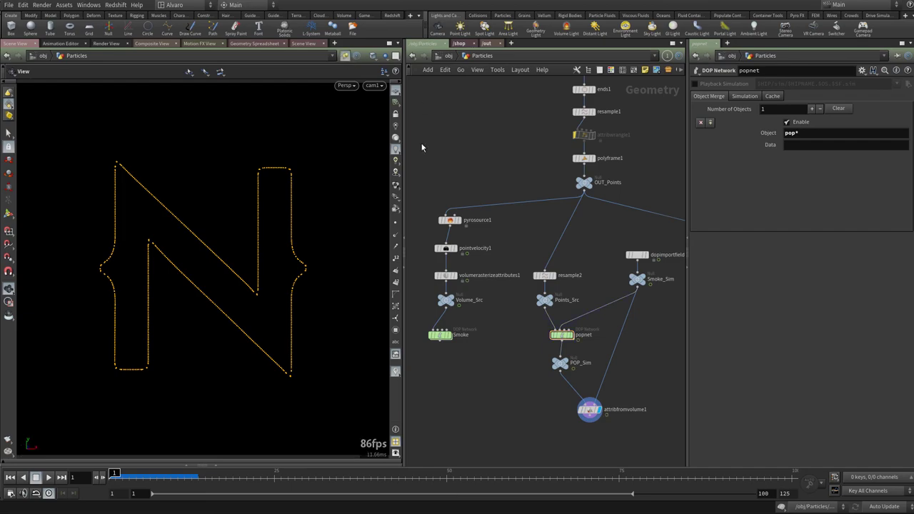